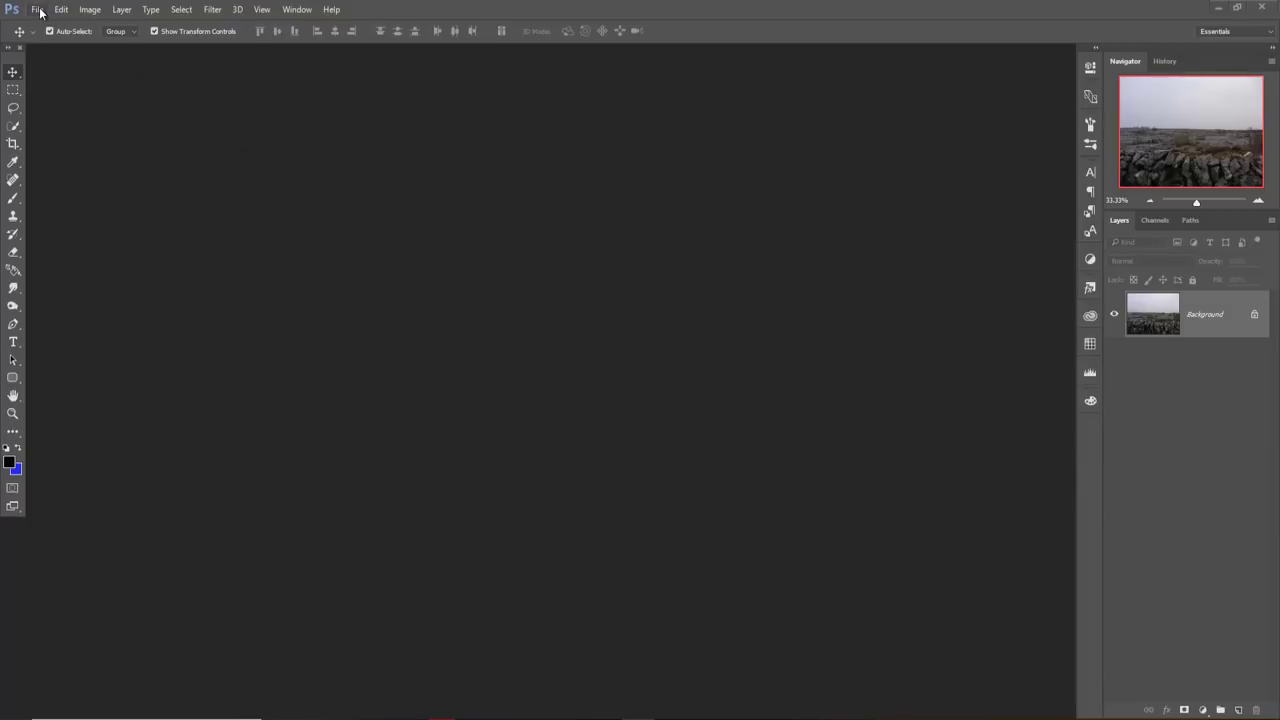
- Create a white 1280 × 720 px, 300 ppi document and dock it beside the rock photo
{"action": "left_click", "coordinate": [38, 9]}
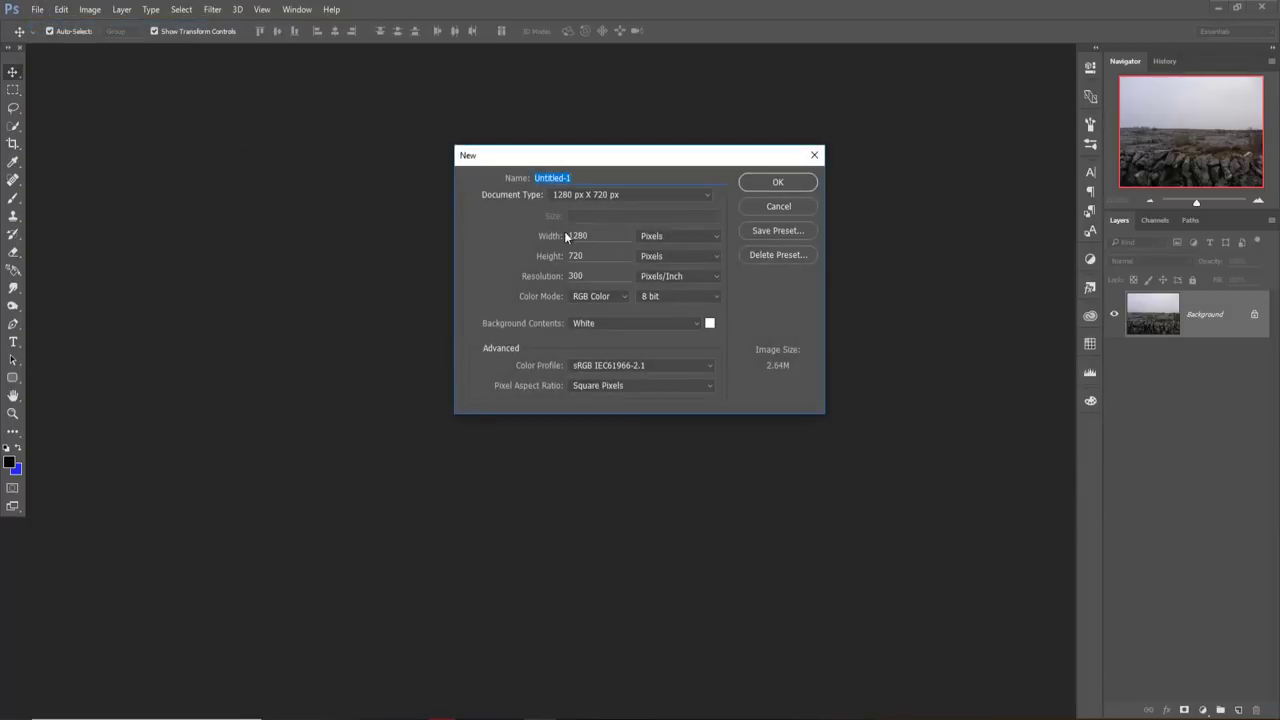
{"action": "left_click", "coordinate": [752, 186]}
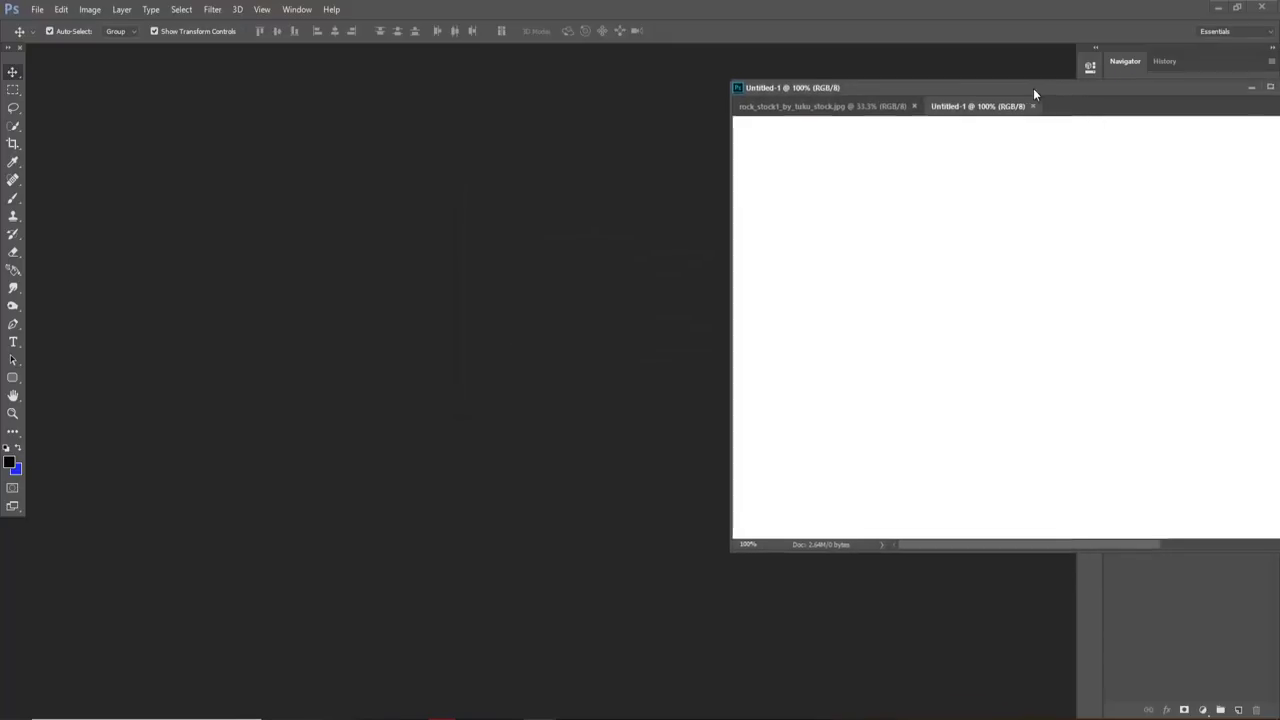
{"action": "left_click_drag", "start_coordinate": [1033, 88], "coordinate": [524, 52]}
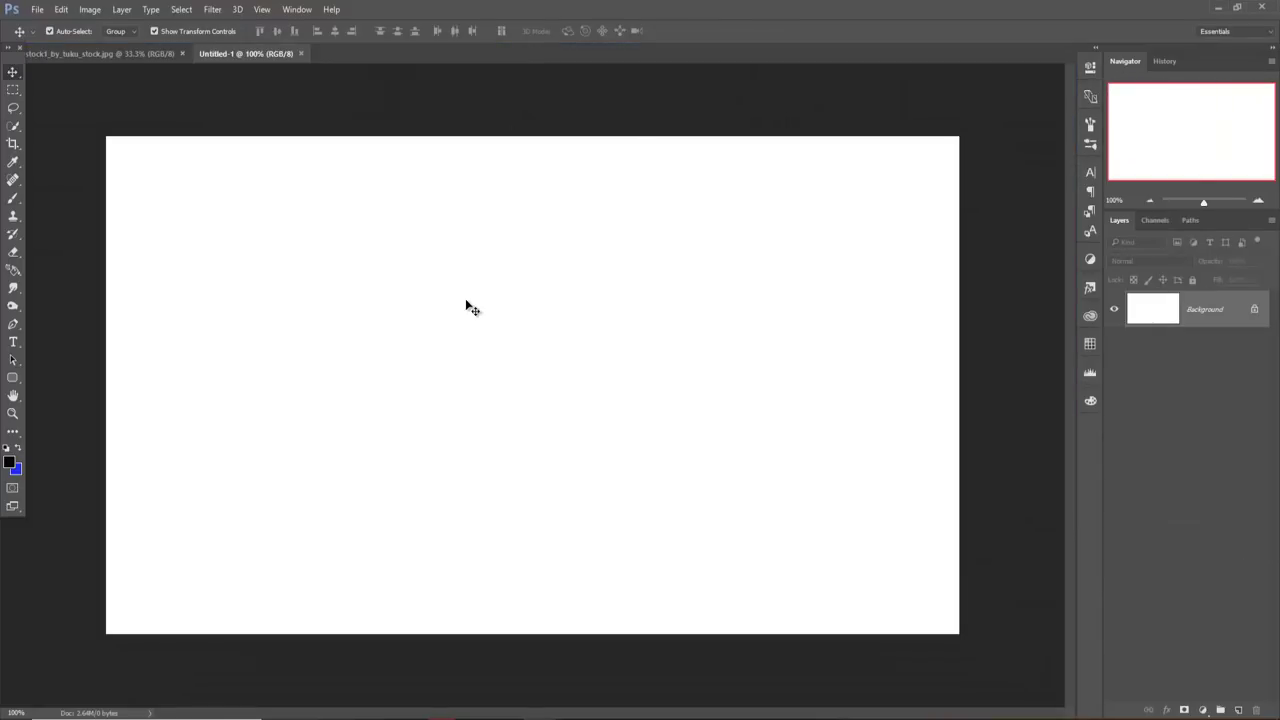
- Copy the rock landscape photo into Untitled-1 as a new layer
{"action": "left_click", "coordinate": [89, 55]}
{"action": "left_click_drag", "start_coordinate": [89, 55], "coordinate": [874, 175]}
{"action": "left_click_drag", "start_coordinate": [917, 429], "coordinate": [522, 467]}
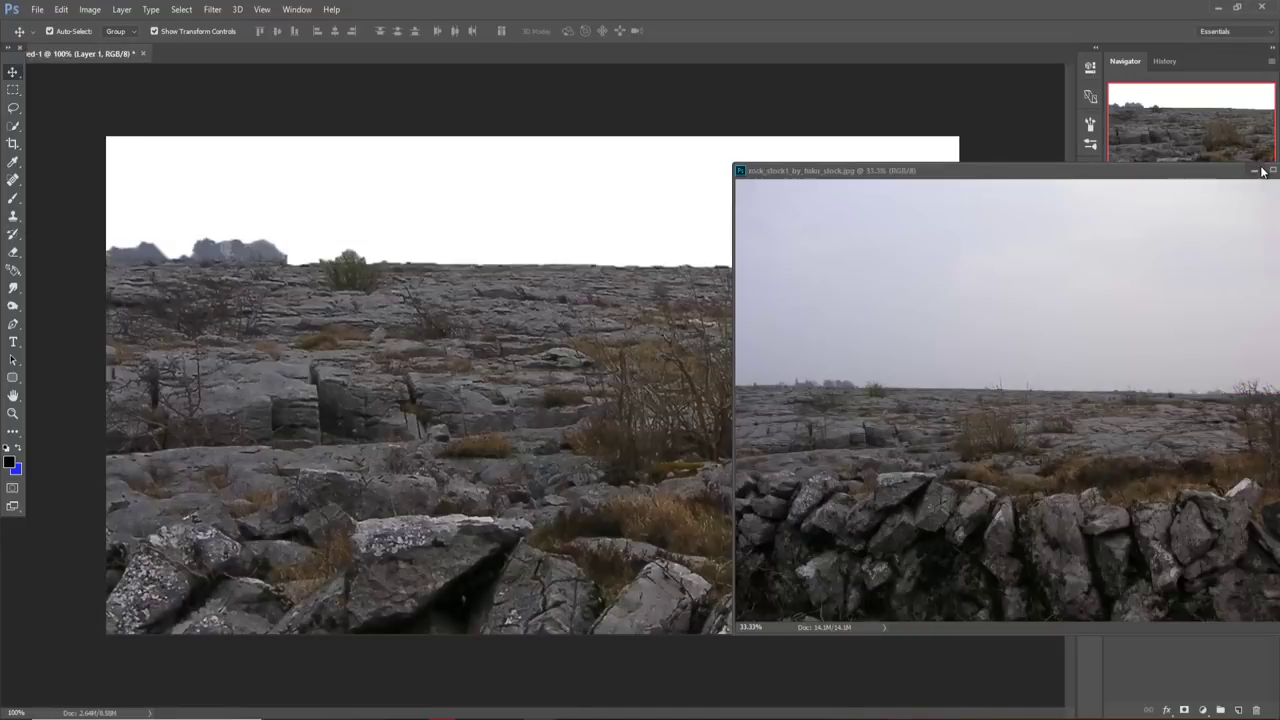
{"action": "left_click", "coordinate": [1272, 171]}
- Scale the landscape to about 50%, tilt it level, and commit it along the canvas bottom
{"action": "mouse_move", "coordinate": [727, 311]}
{"action": "left_mouse_down"}
{"action": "mouse_move", "coordinate": [472, 425]}
{"action": "mouse_move", "coordinate": [869, 398]}
{"action": "mouse_move", "coordinate": [890, 500]}
{"action": "left_mouse_up"}
{"action": "mouse_move", "coordinate": [944, 350]}
{"action": "left_mouse_down"}
{"action": "mouse_move", "coordinate": [903, 492]}
{"action": "mouse_move", "coordinate": [926, 507]}
{"action": "left_mouse_up"}
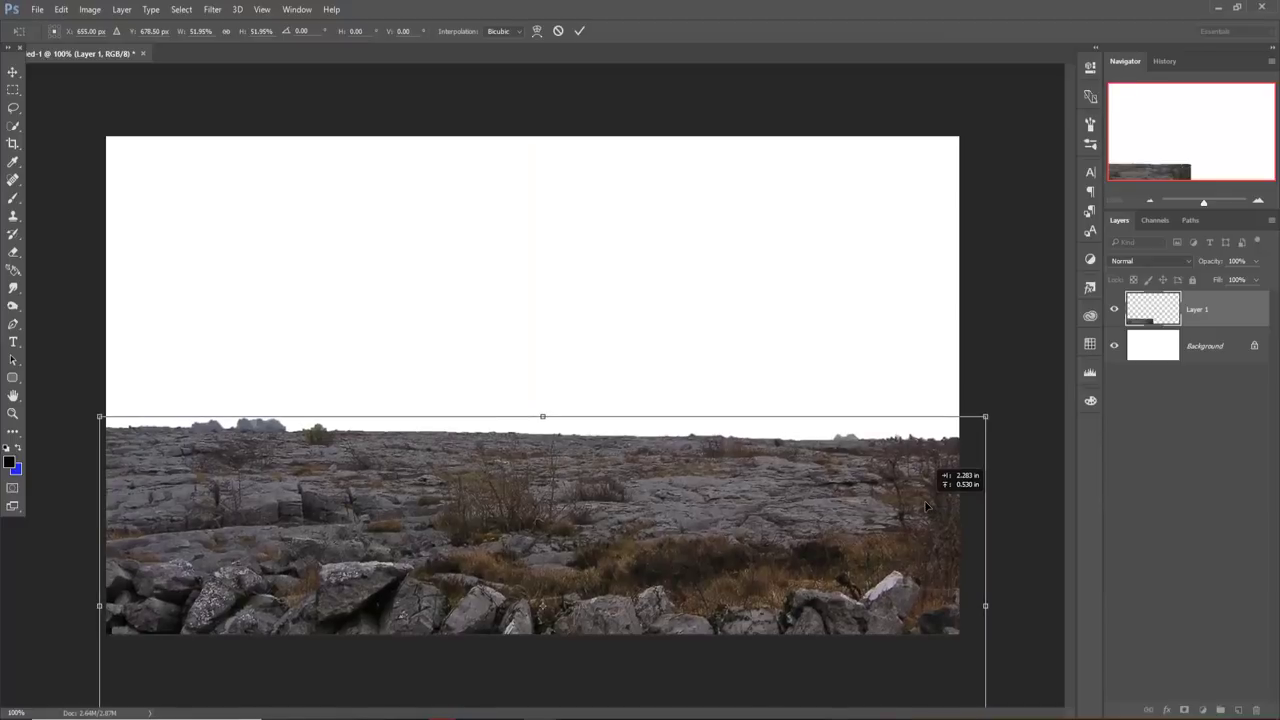
{"action": "left_click_drag", "start_coordinate": [924, 508], "coordinate": [914, 511]}
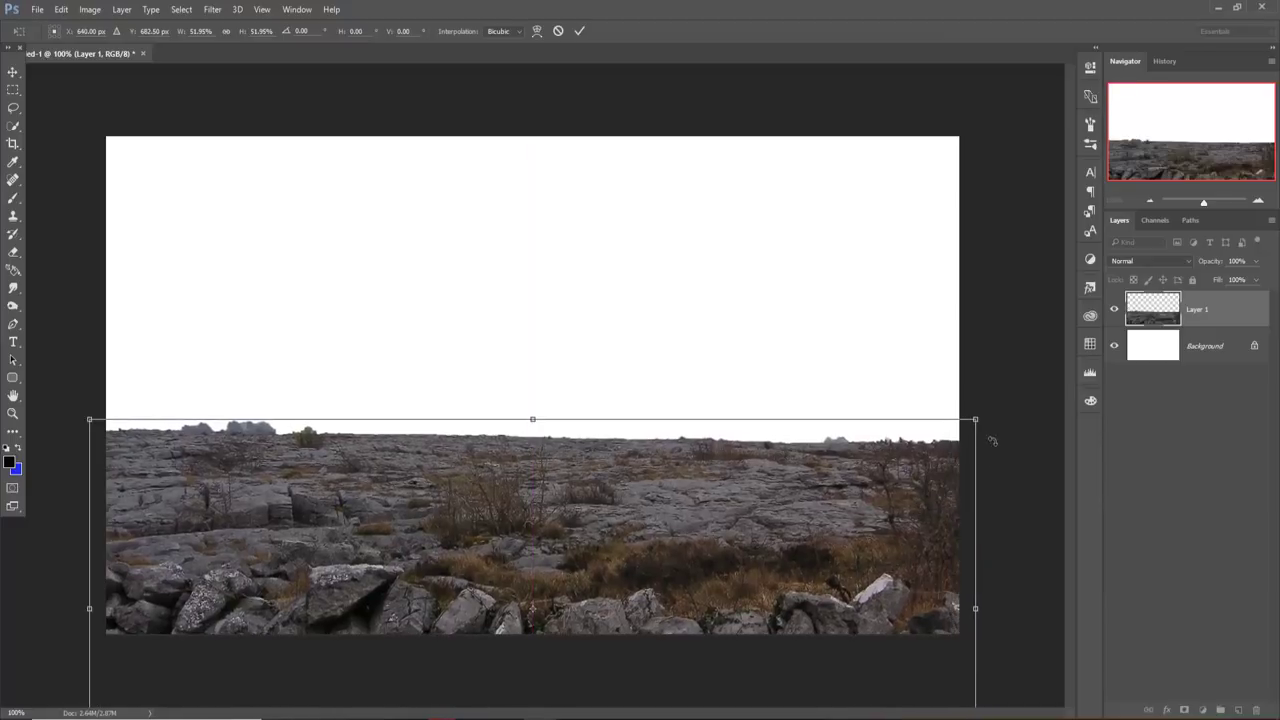
{"action": "left_click_drag", "start_coordinate": [975, 421], "coordinate": [966, 427]}
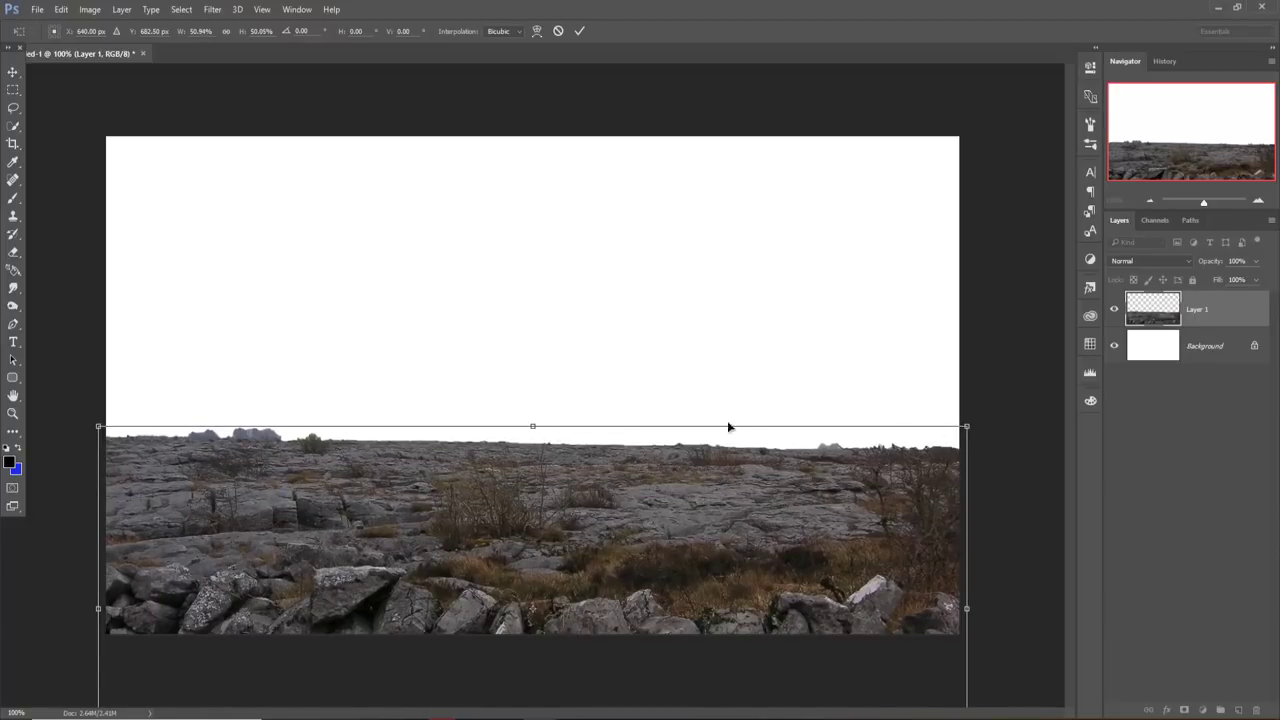
{"action": "left_click_drag", "start_coordinate": [726, 551], "coordinate": [726, 543]}
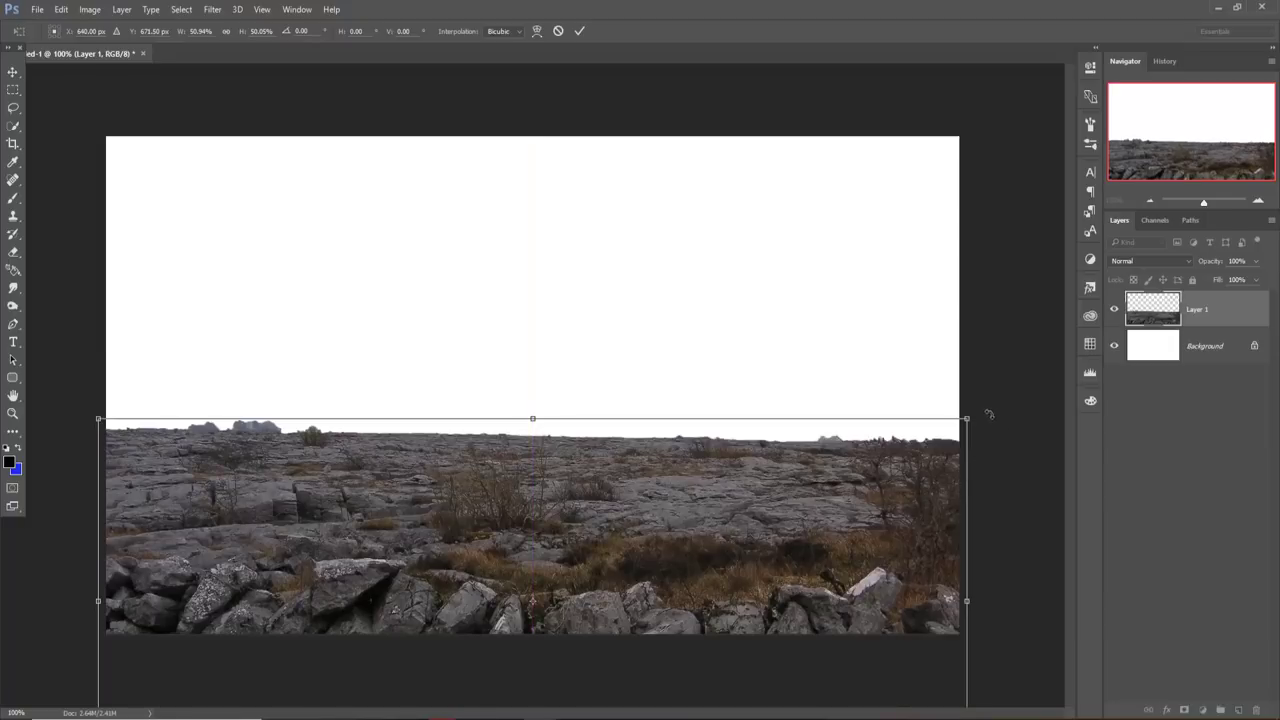
{"action": "left_click_drag", "start_coordinate": [988, 412], "coordinate": [990, 402]}
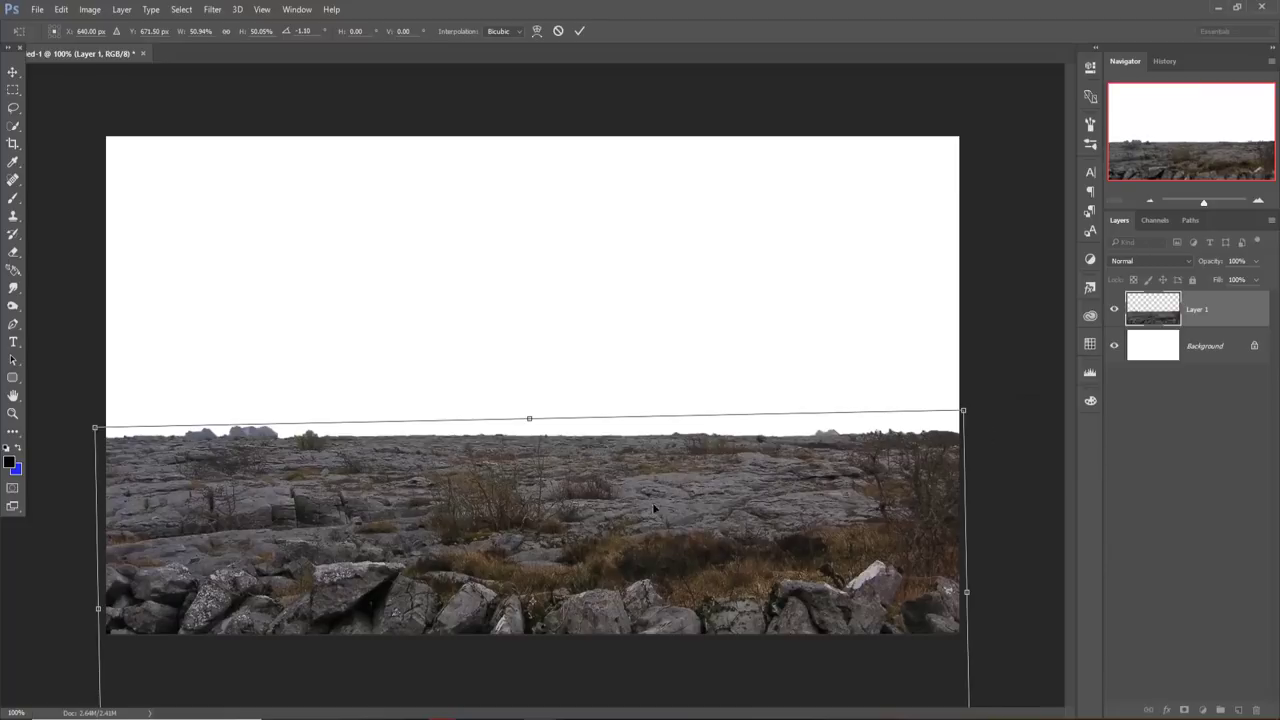
{"action": "left_click_drag", "start_coordinate": [636, 519], "coordinate": [647, 486]}
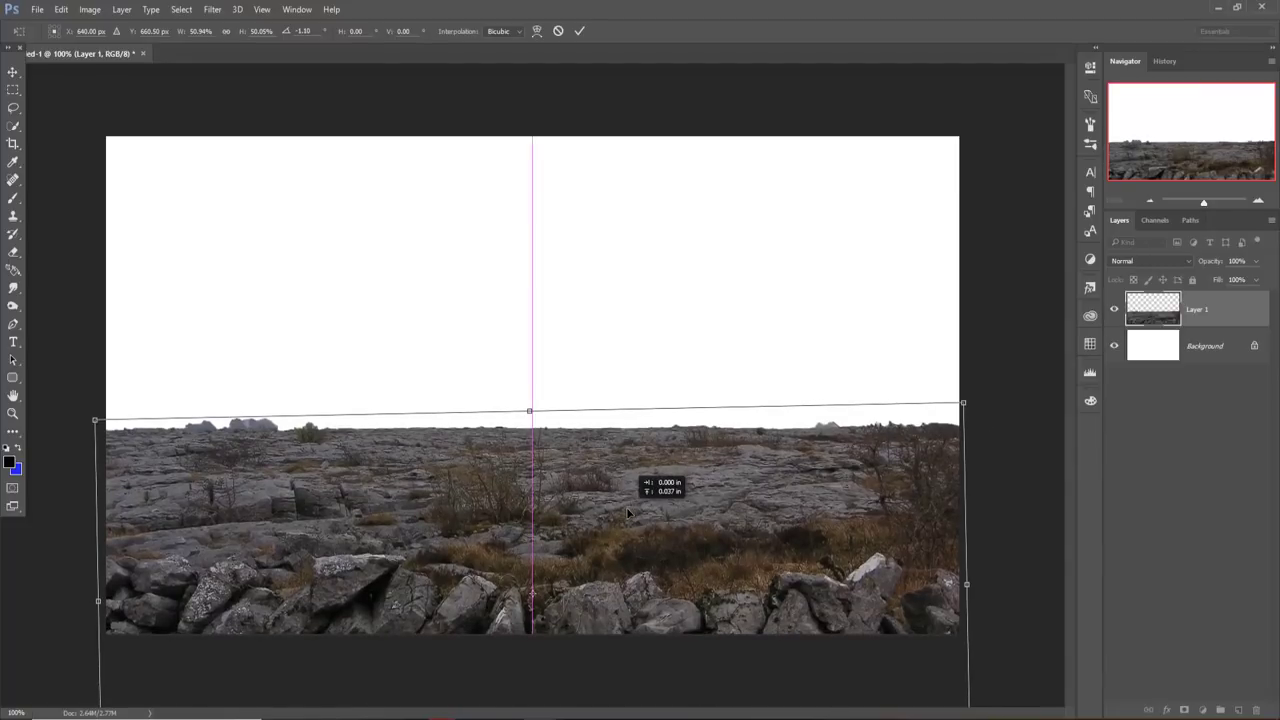
{"action": "left_click", "coordinate": [579, 31]}
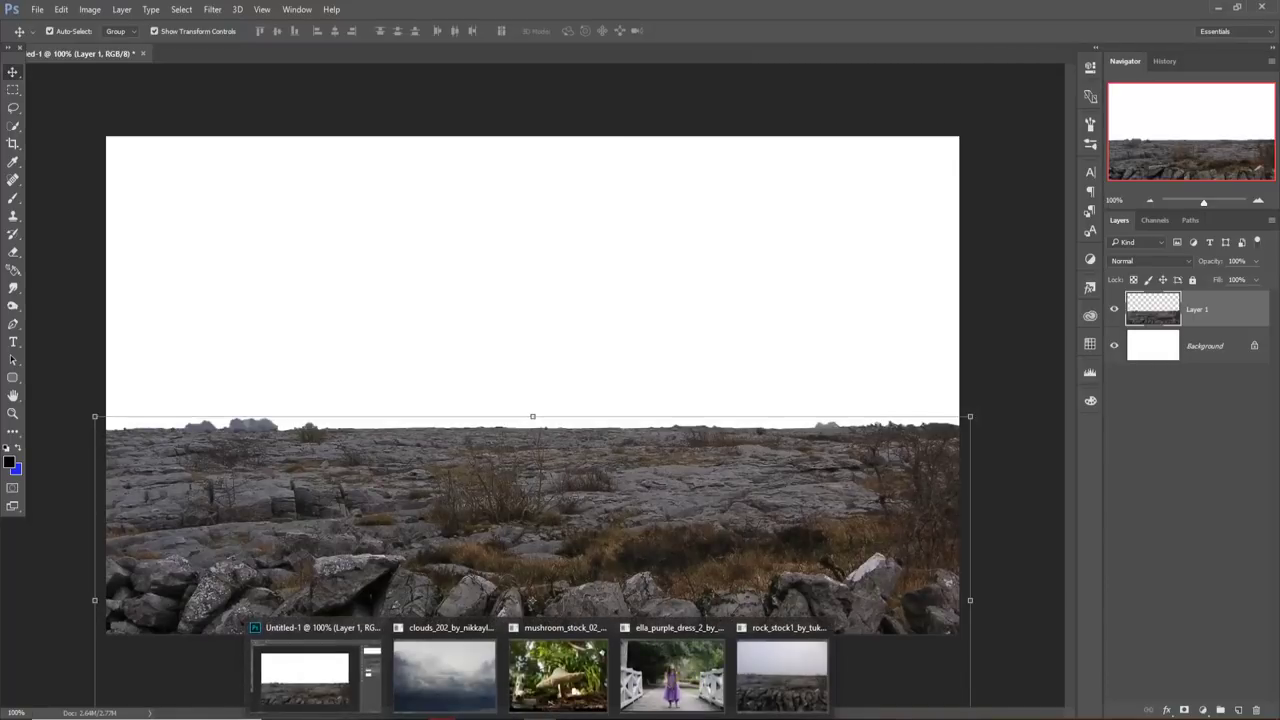
- Copy the selected mushroom from mushroom_stock into the composite as a new layer
{"action": "left_click", "coordinate": [556, 670]}
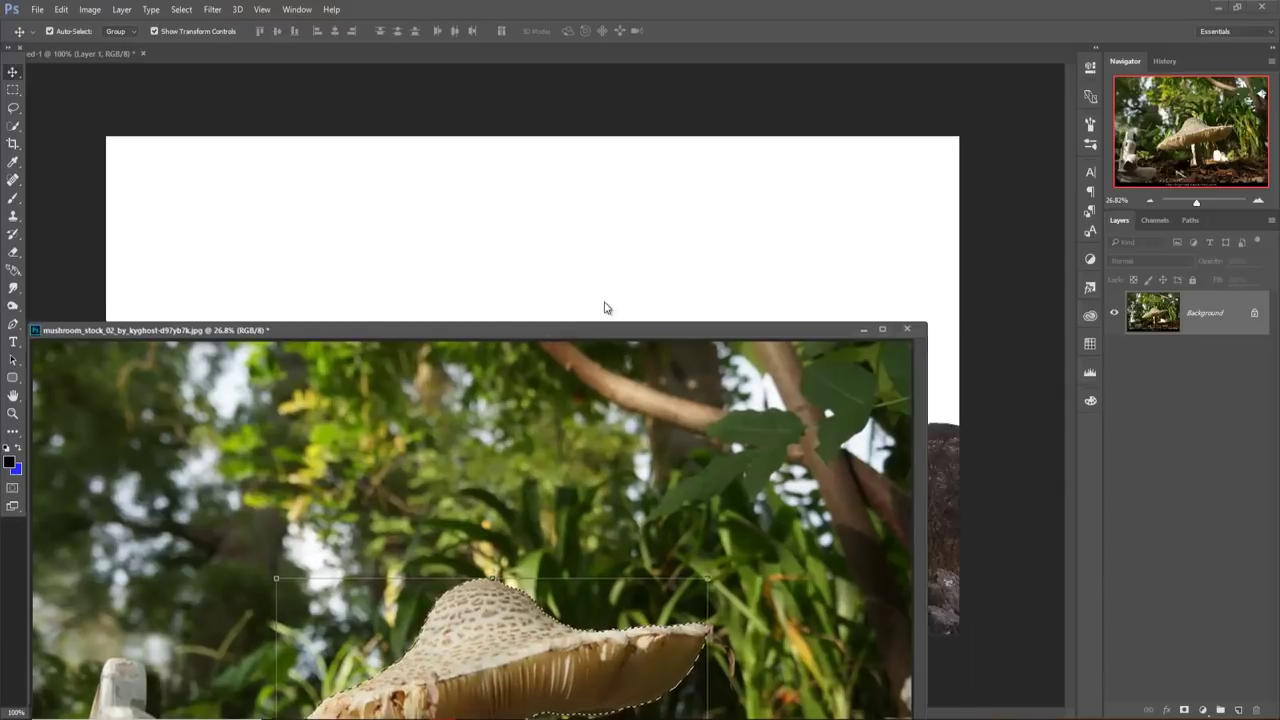
{"action": "left_click_drag", "start_coordinate": [548, 331], "coordinate": [972, 163]}
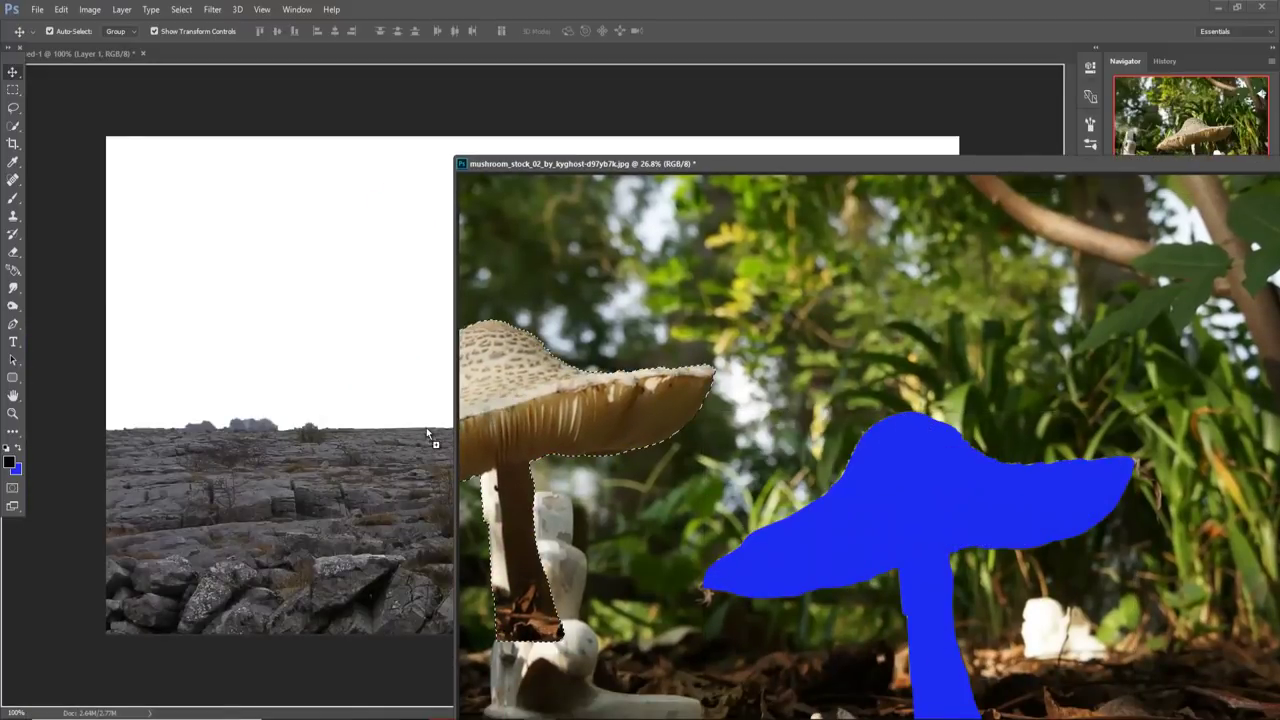
{"action": "left_click_drag", "start_coordinate": [883, 527], "coordinate": [391, 430]}
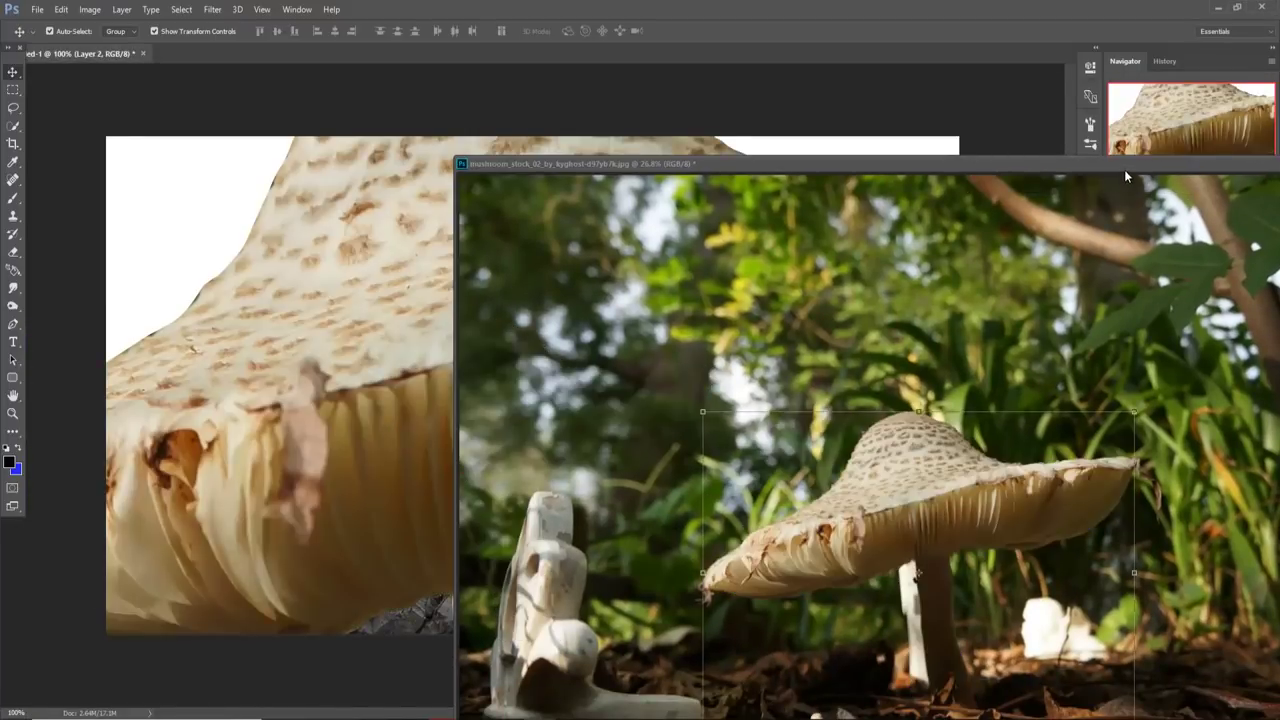
{"action": "mouse_move", "coordinate": [1124, 169]}
{"action": "left_mouse_down"}
{"action": "mouse_move", "coordinate": [576, 266]}
{"action": "mouse_move", "coordinate": [560, 420]}
{"action": "left_mouse_up"}
{"action": "left_click", "coordinate": [593, 248]}
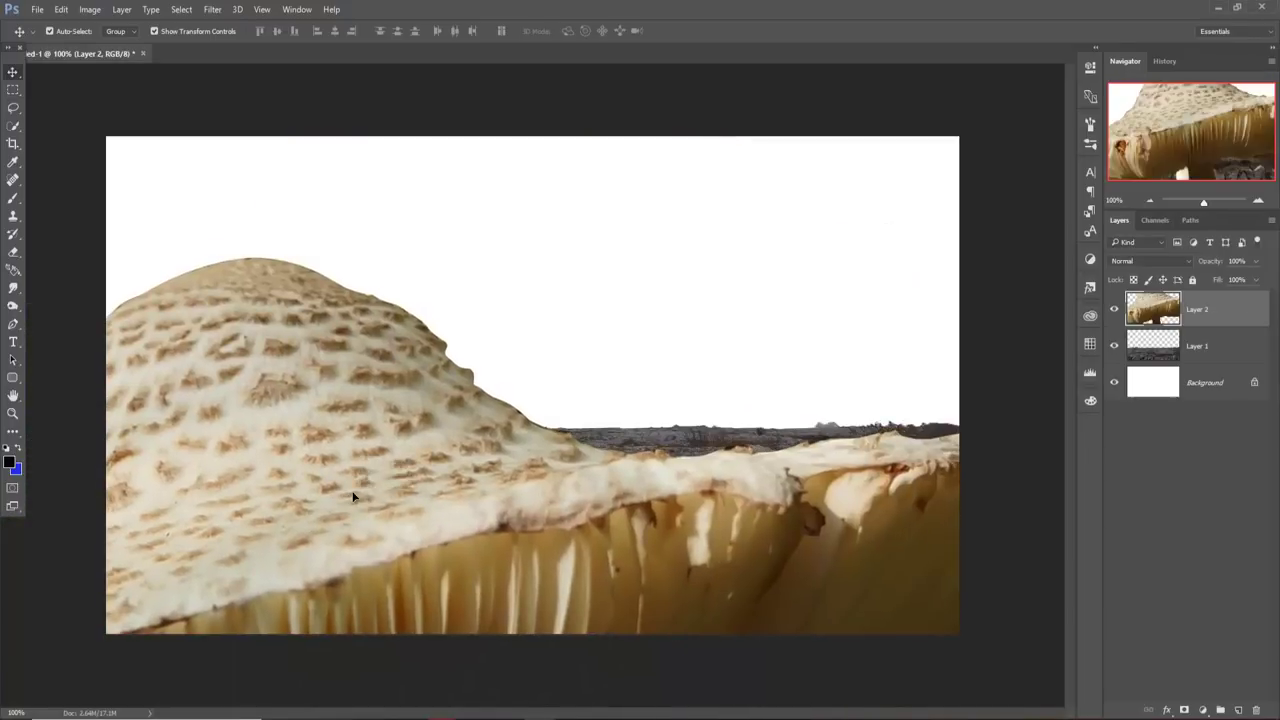
- Scale the mushroom to about 95% and set its stem on the rocks near centre
{"action": "left_click_drag", "start_coordinate": [656, 430], "coordinate": [705, 386]}
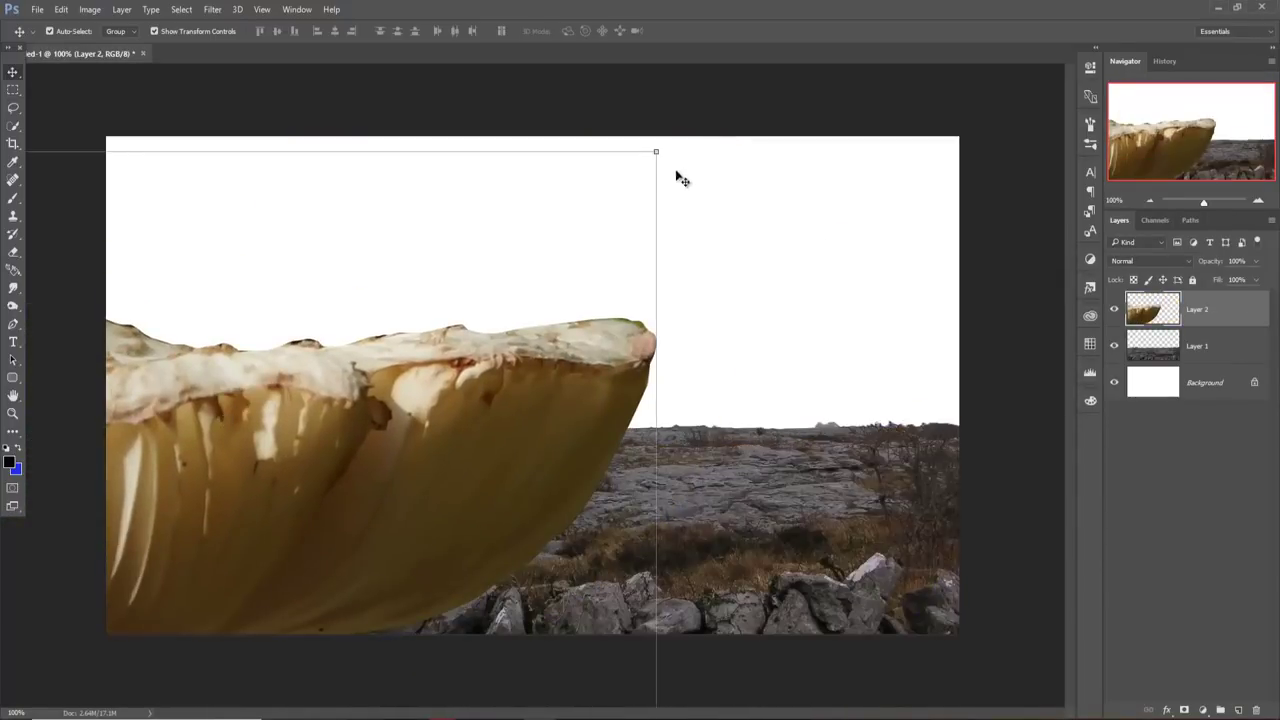
{"action": "left_click_drag", "start_coordinate": [656, 154], "coordinate": [214, 480]}
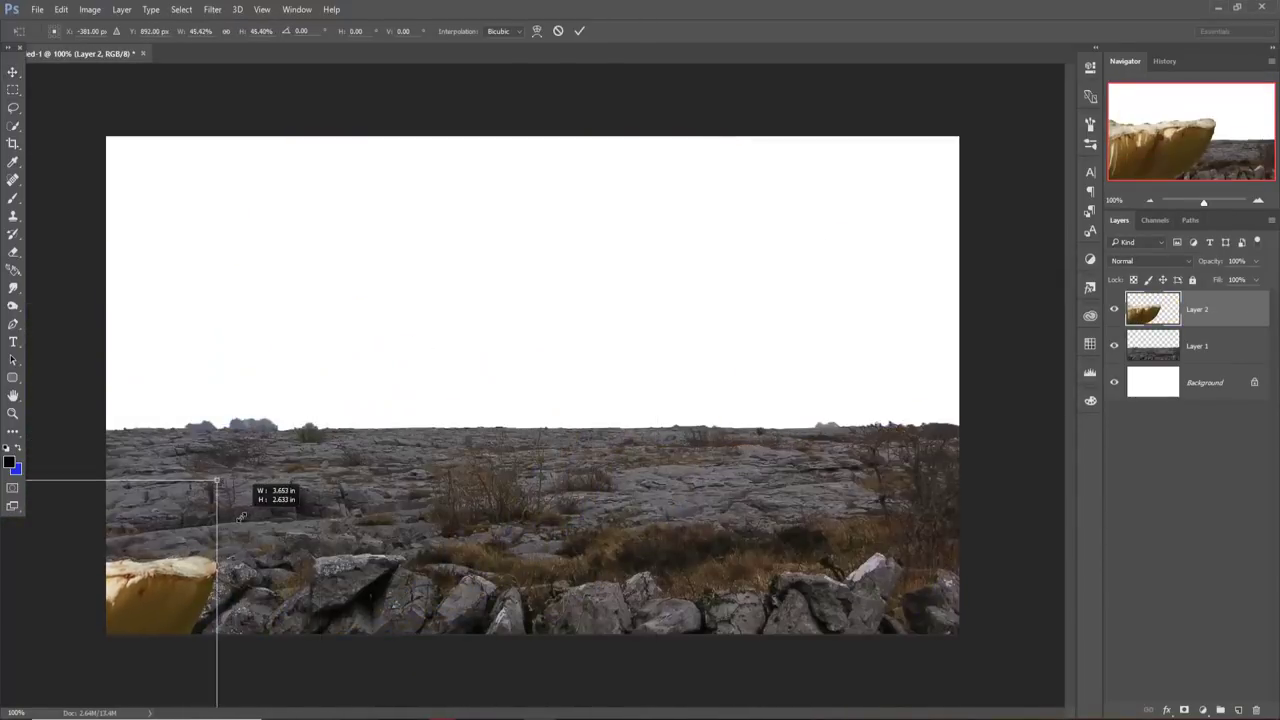
{"action": "mouse_move", "coordinate": [139, 625]}
{"action": "left_mouse_down"}
{"action": "mouse_move", "coordinate": [812, 302]}
{"action": "mouse_move", "coordinate": [732, 338]}
{"action": "left_mouse_up"}
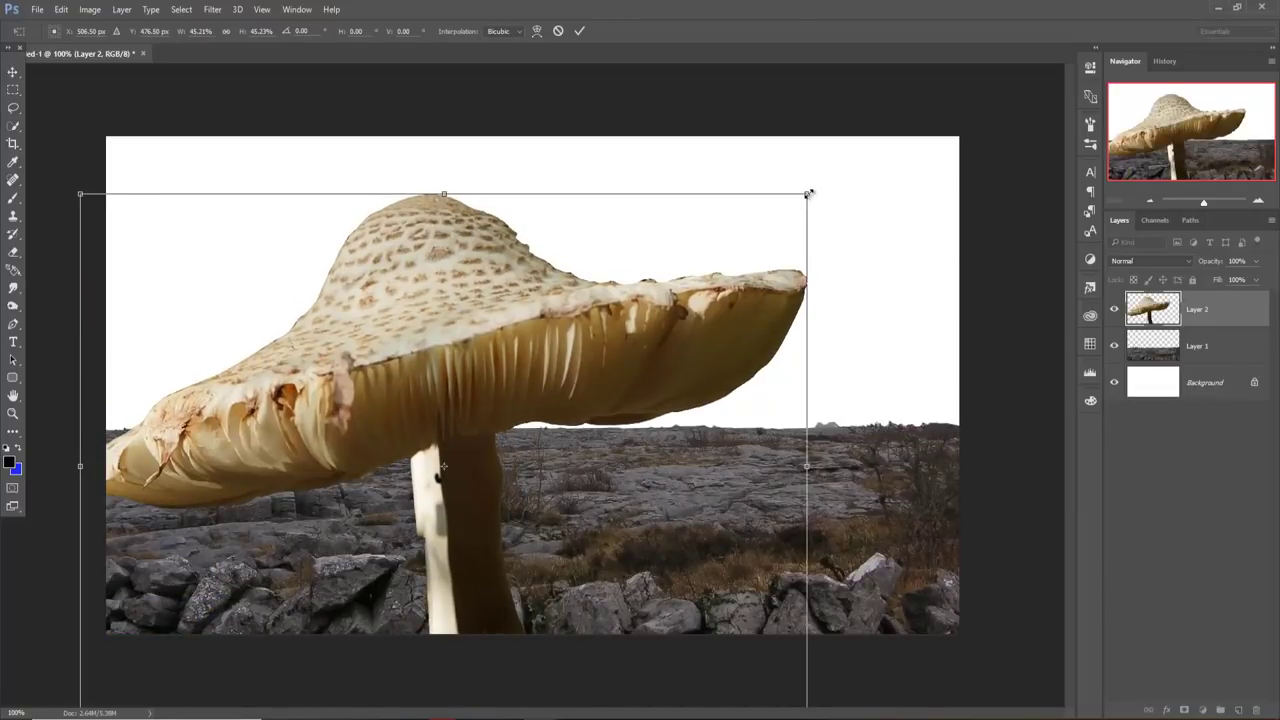
{"action": "left_click_drag", "start_coordinate": [808, 193], "coordinate": [706, 300]}
{"action": "left_click_drag", "start_coordinate": [452, 456], "coordinate": [535, 310]}
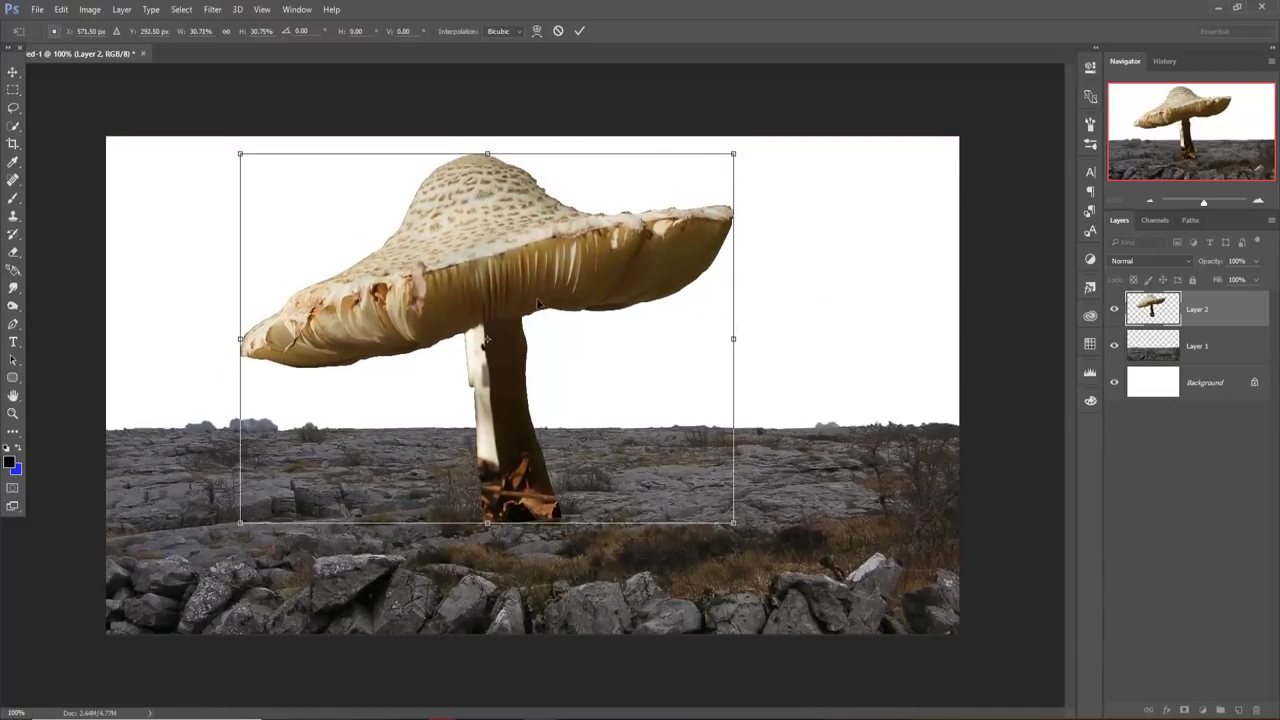
{"action": "left_click", "coordinate": [579, 33]}
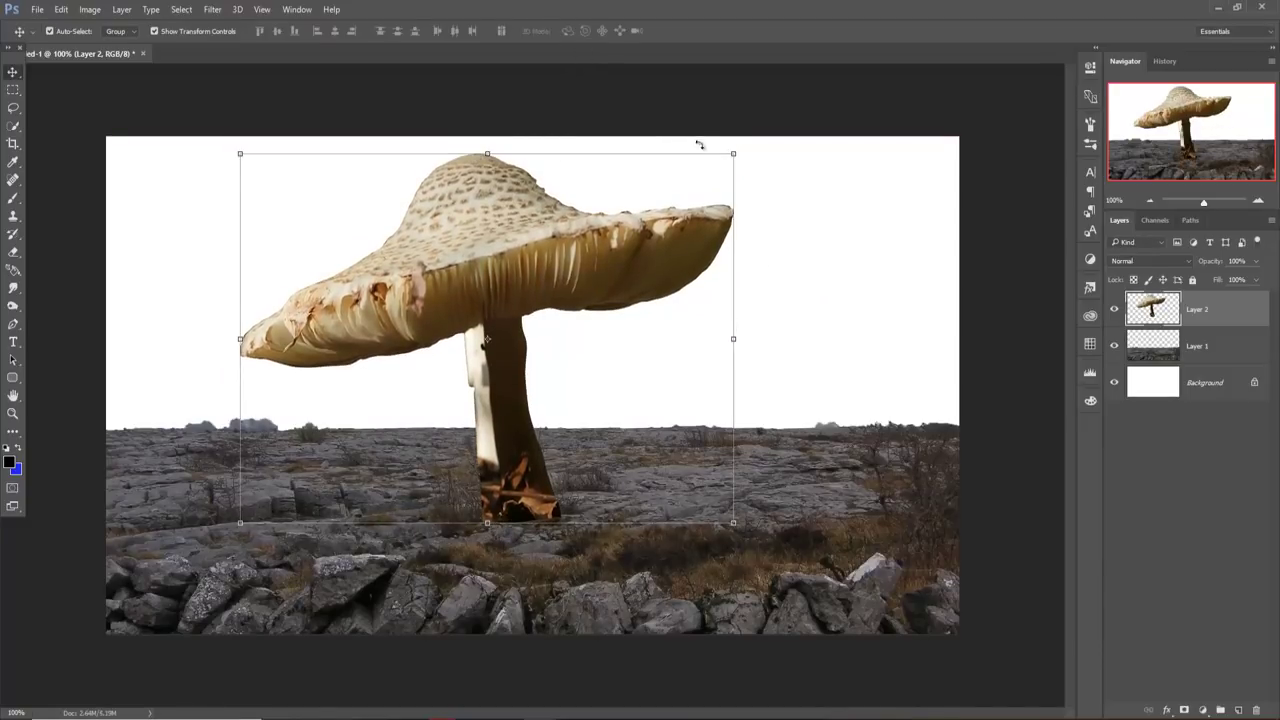
{"action": "left_click_drag", "start_coordinate": [733, 156], "coordinate": [720, 164]}
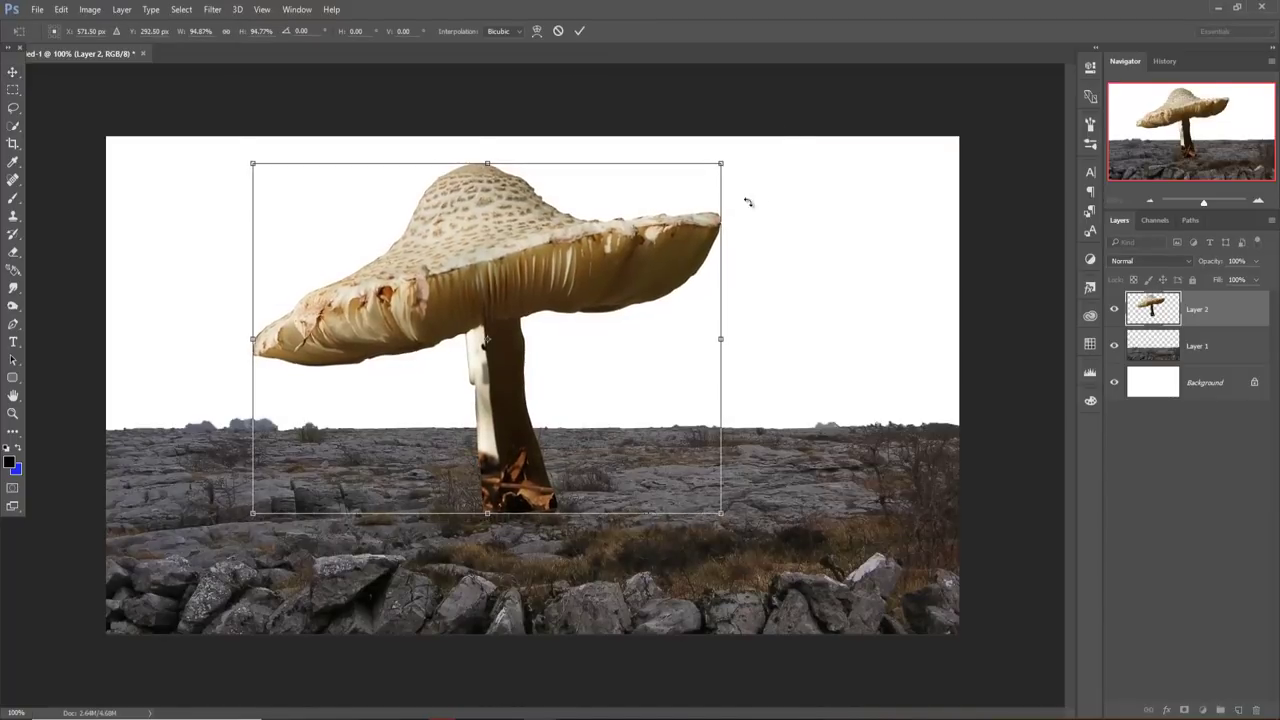
{"action": "left_click_drag", "start_coordinate": [511, 423], "coordinate": [510, 441]}
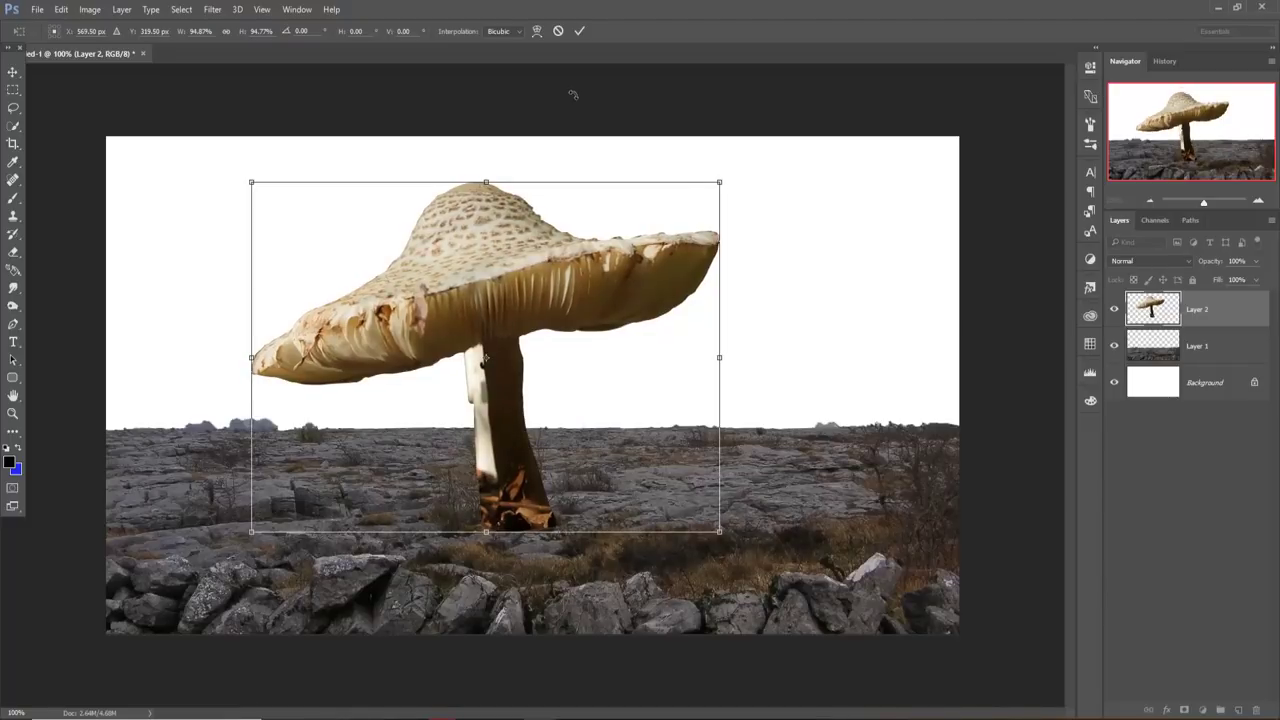
{"action": "left_click", "coordinate": [580, 31]}
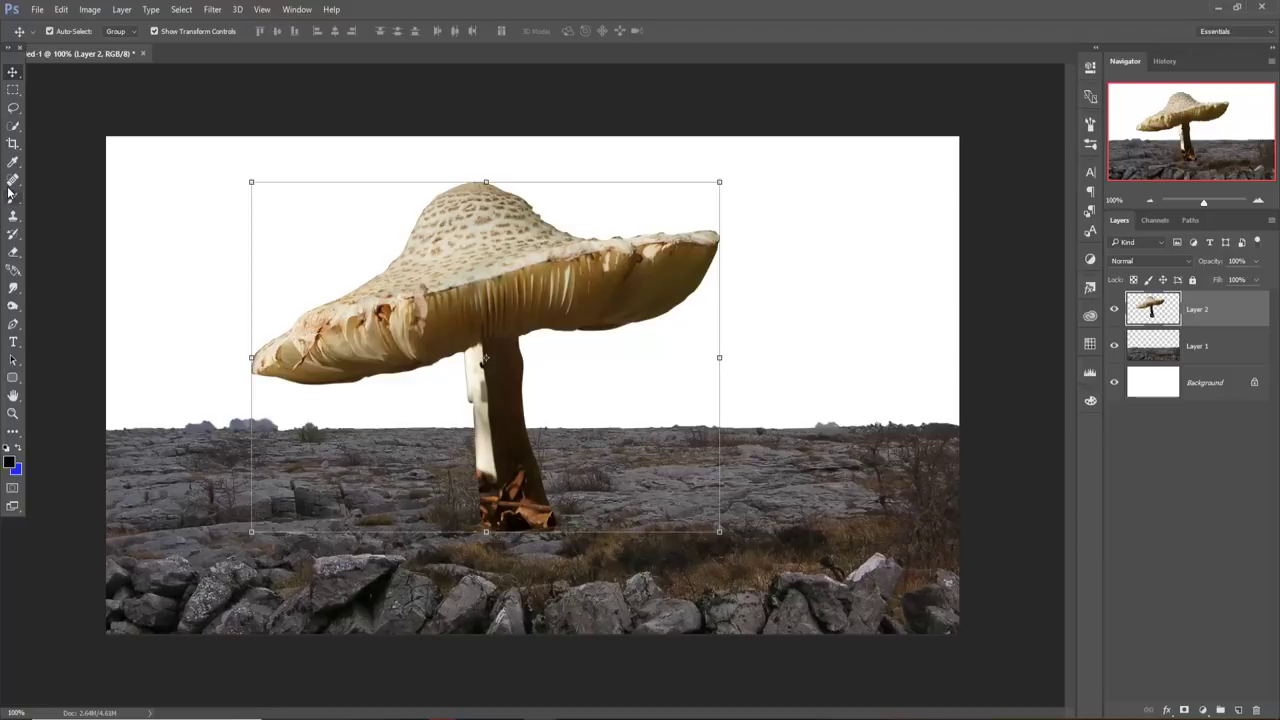
- Pick the Clone Stamp with a small brush and zoom in on the stem base
{"action": "left_click", "coordinate": [13, 216]}
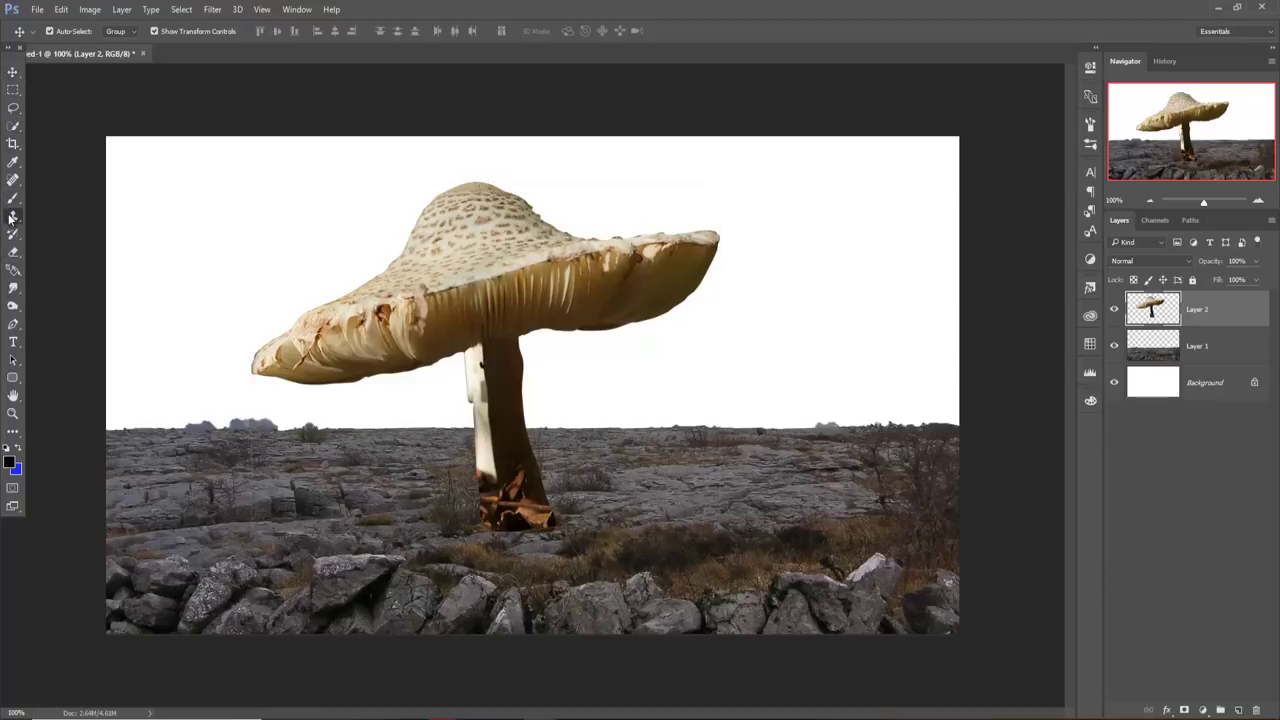
{"action": "key", "text": "bracketleft"}
{"action": "key", "text": "bracketleft"}
{"action": "key", "text": "bracketleft"}
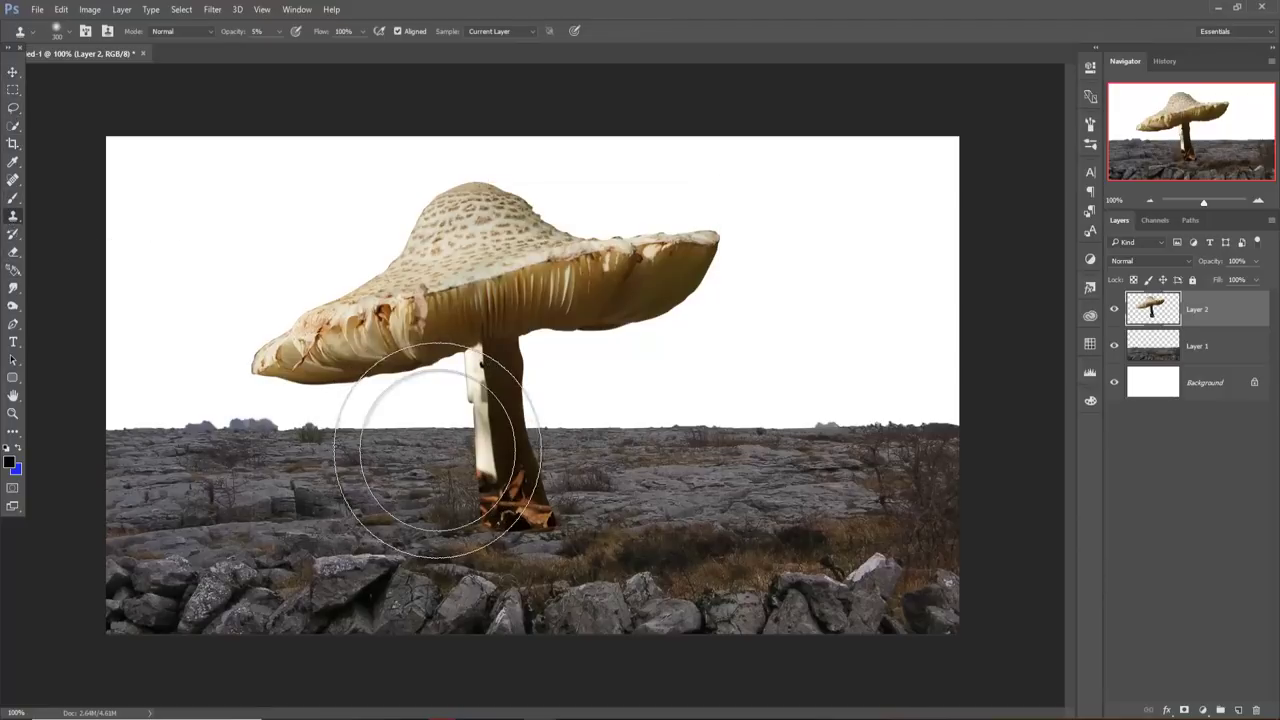
{"action": "key", "text": "bracketleft"}
{"action": "key", "text": "bracketleft"}
{"action": "key", "text": "bracketleft"}
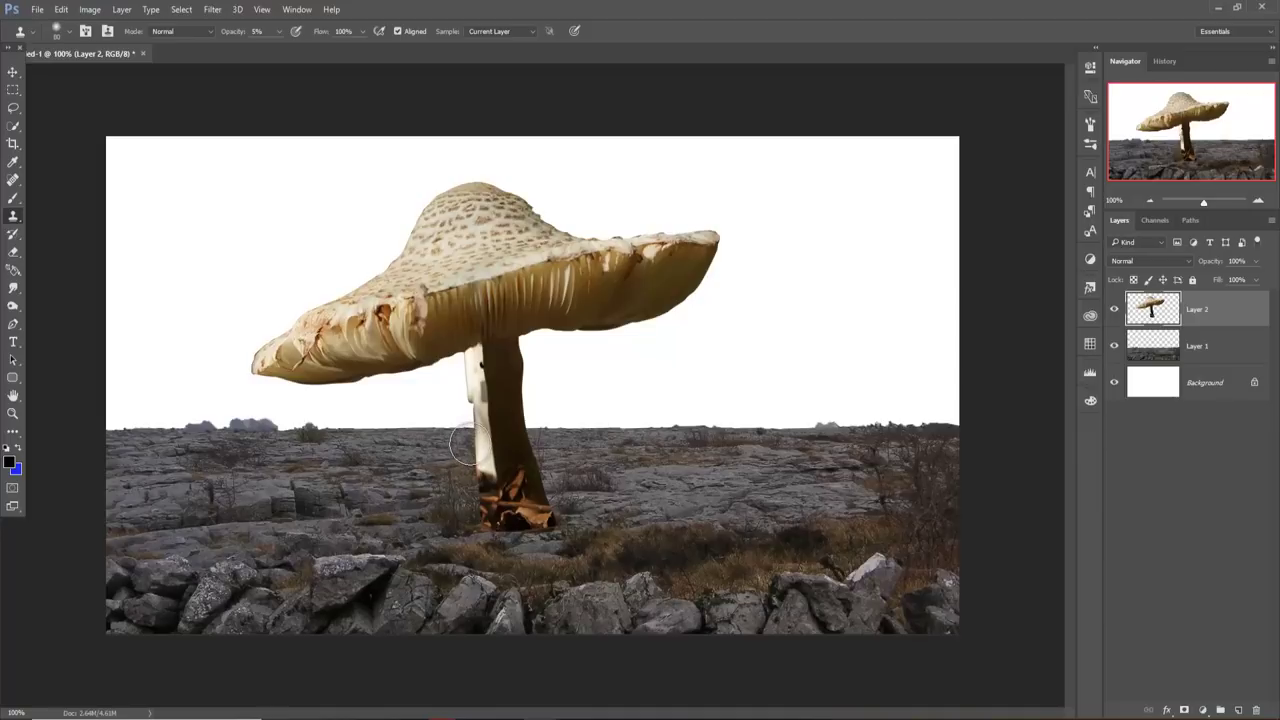
{"action": "scroll", "coordinate": [472, 445], "scroll_direction": "up", "scroll_amount": 3}
{"action": "scroll", "coordinate": [485, 440], "scroll_direction": "up", "scroll_amount": 2}
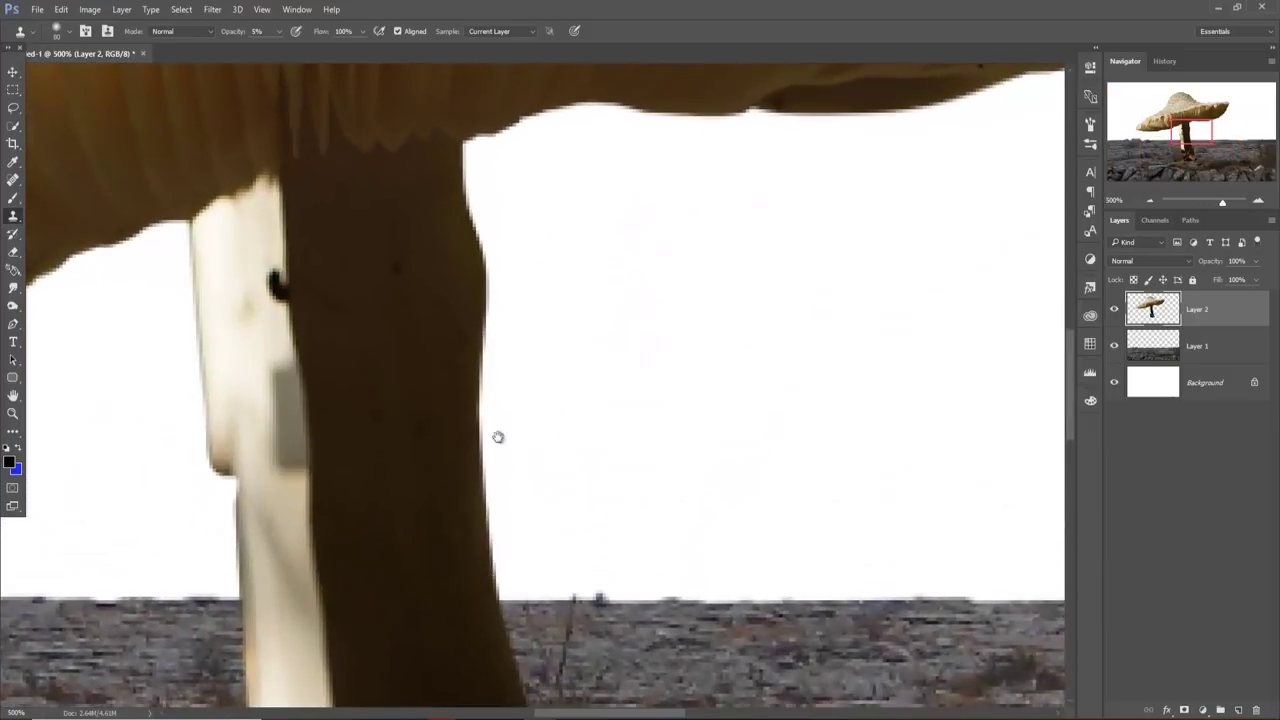
{"action": "left_click_drag", "start_coordinate": [498, 437], "coordinate": [728, 222]}
{"action": "key", "text": "bracketleft"}
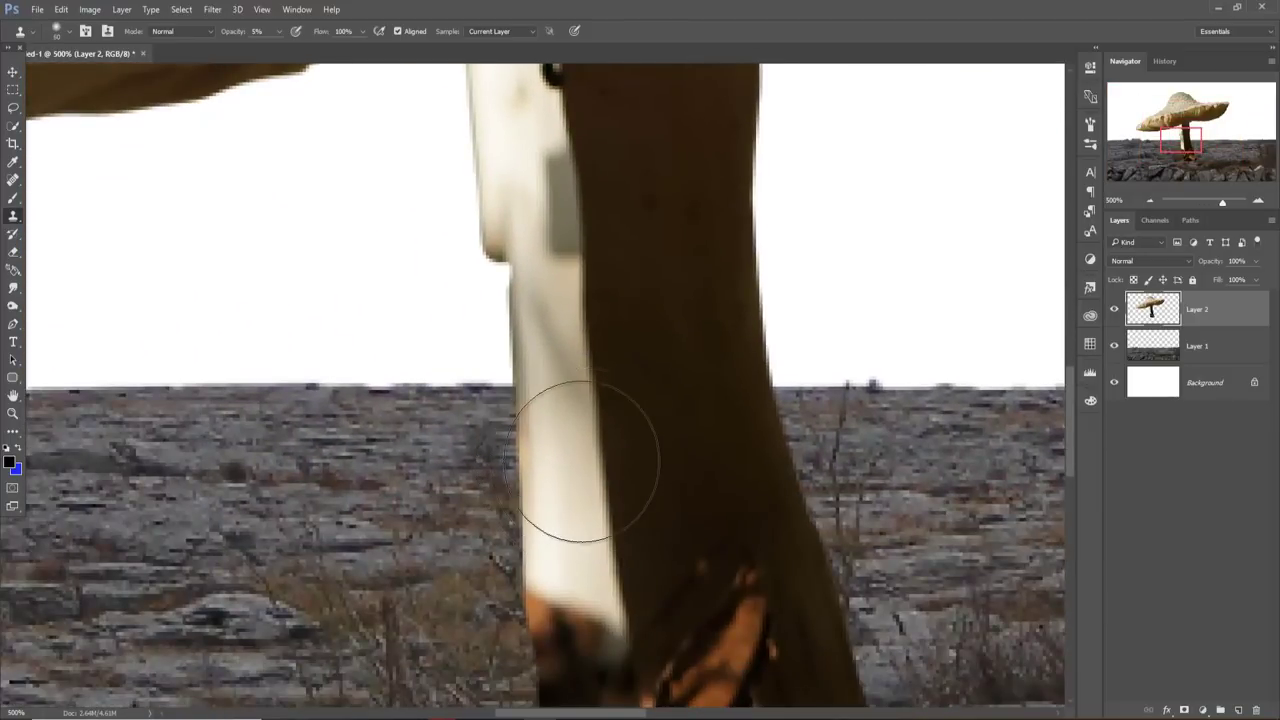
{"action": "key", "text": "bracketleft"}
{"action": "key", "text": "bracketleft"}
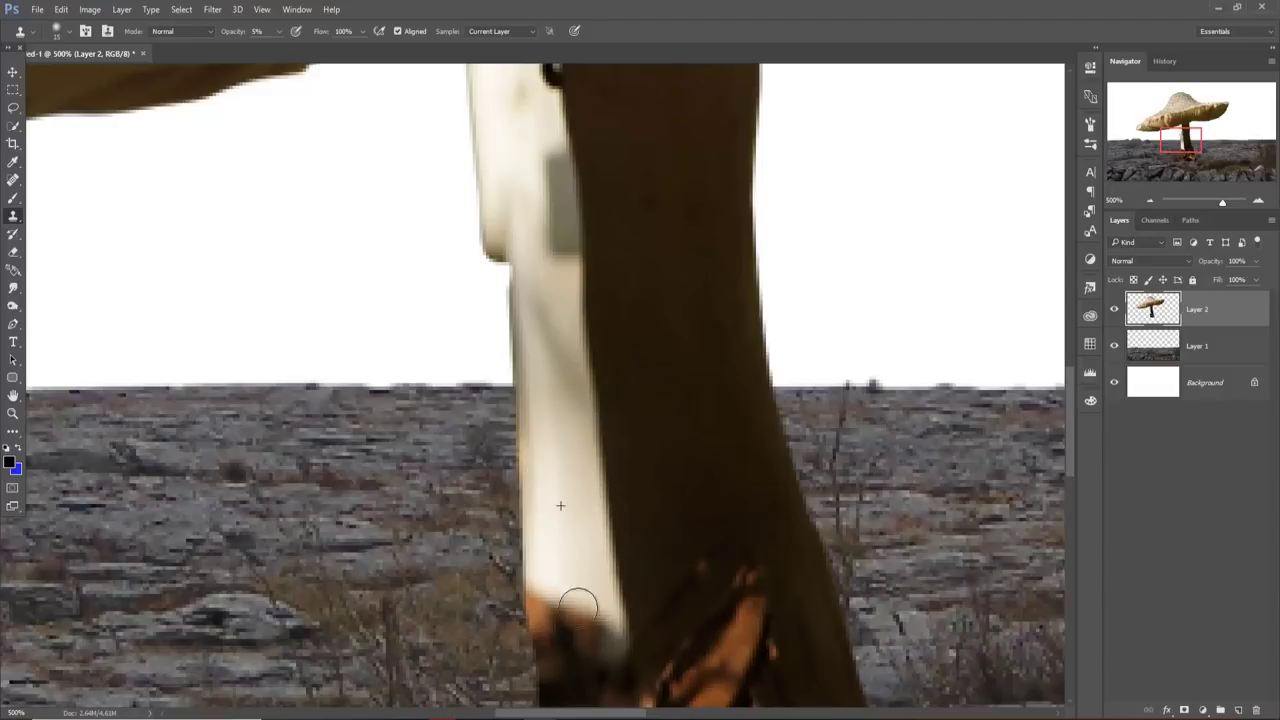
- Clone clean white stem texture at 100% opacity over the dark patch on the edge
{"action": "left_click_drag", "start_coordinate": [587, 601], "coordinate": [588, 618]}
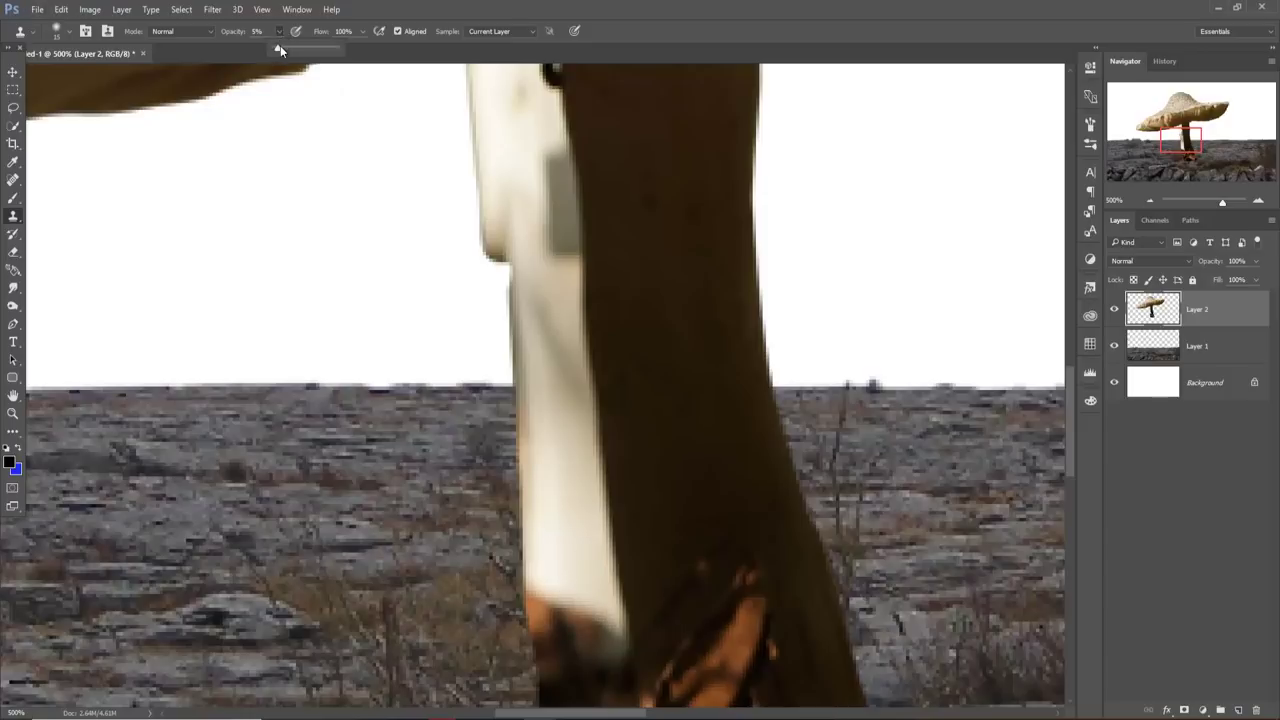
{"action": "key", "text": "0"}
{"action": "left_click_drag", "start_coordinate": [557, 617], "coordinate": [595, 660]}
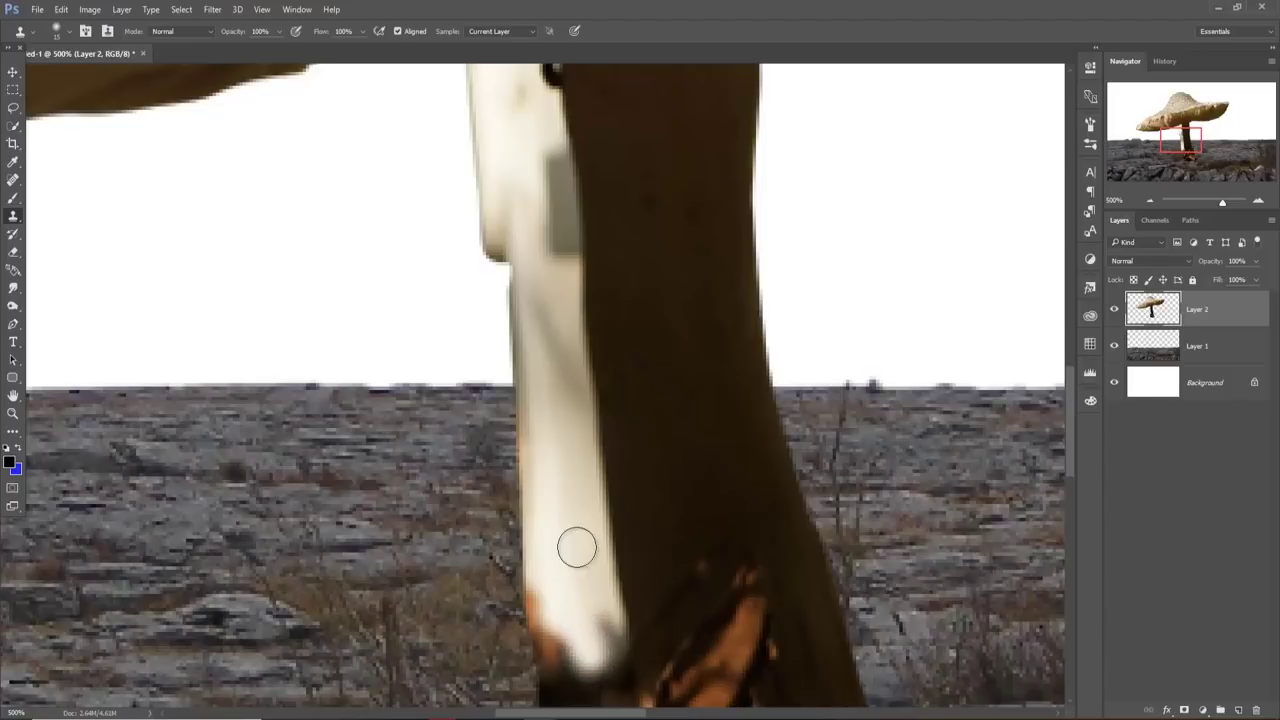
{"action": "left_click_drag", "start_coordinate": [584, 561], "coordinate": [612, 655]}
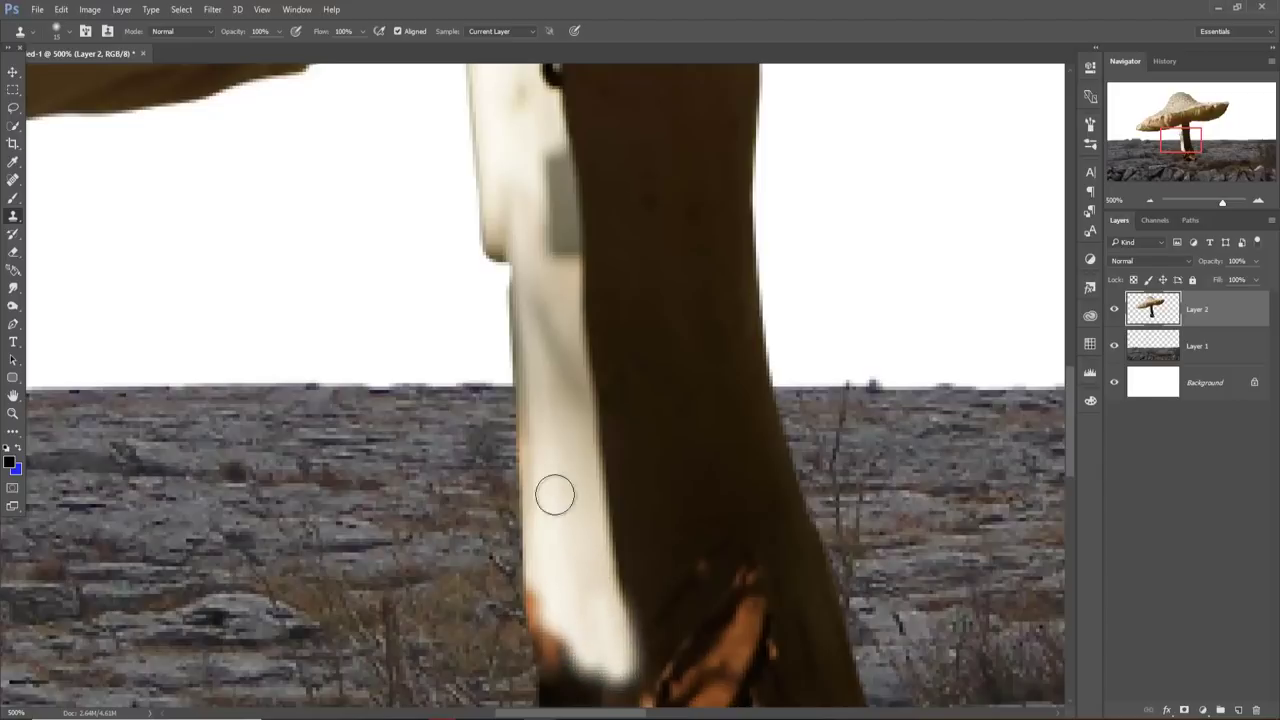
{"action": "left_click_drag", "start_coordinate": [555, 495], "coordinate": [563, 657]}
- Clone white texture down the stem edge and over the dark spot at its top
{"action": "mouse_move", "coordinate": [566, 460]}
{"action": "left_mouse_down"}
{"action": "mouse_move", "coordinate": [554, 242]}
{"action": "mouse_move", "coordinate": [535, 330]}
{"action": "mouse_move", "coordinate": [528, 265]}
{"action": "mouse_move", "coordinate": [561, 321]}
{"action": "left_mouse_up"}
{"action": "scroll", "coordinate": [554, 242], "scroll_direction": "down", "scroll_amount": 3}
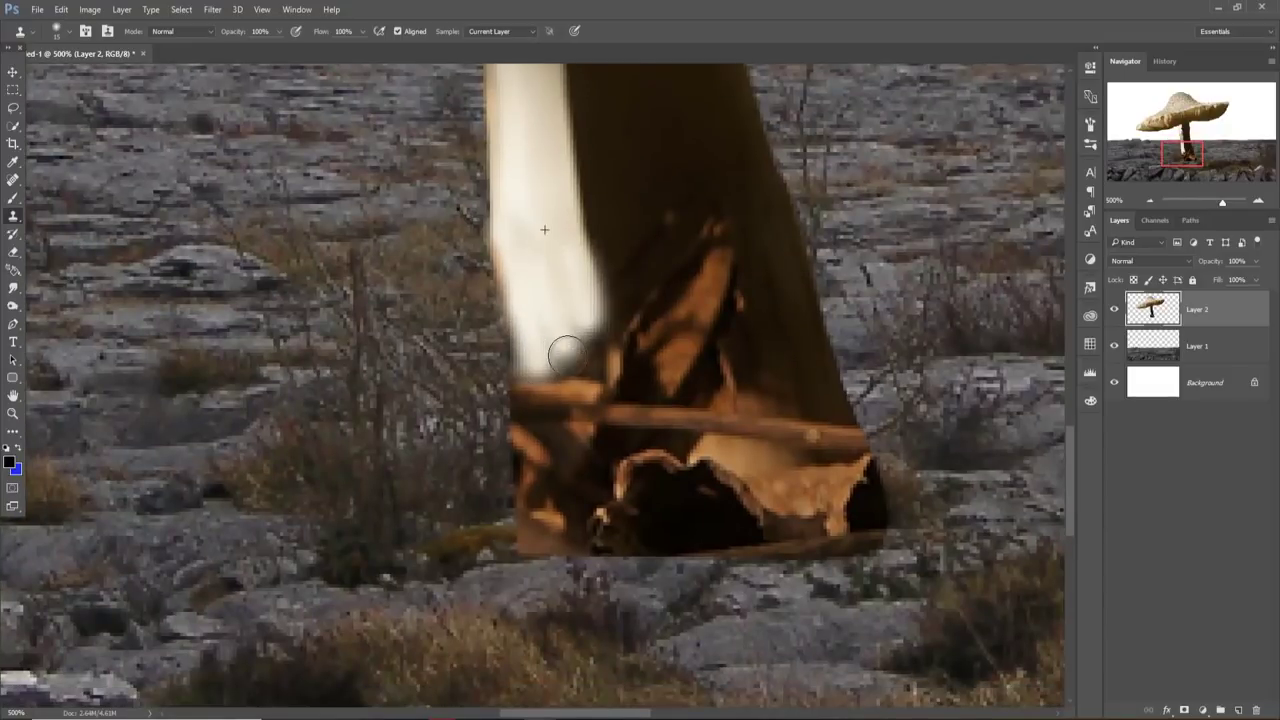
{"action": "left_click_drag", "start_coordinate": [560, 266], "coordinate": [592, 405]}
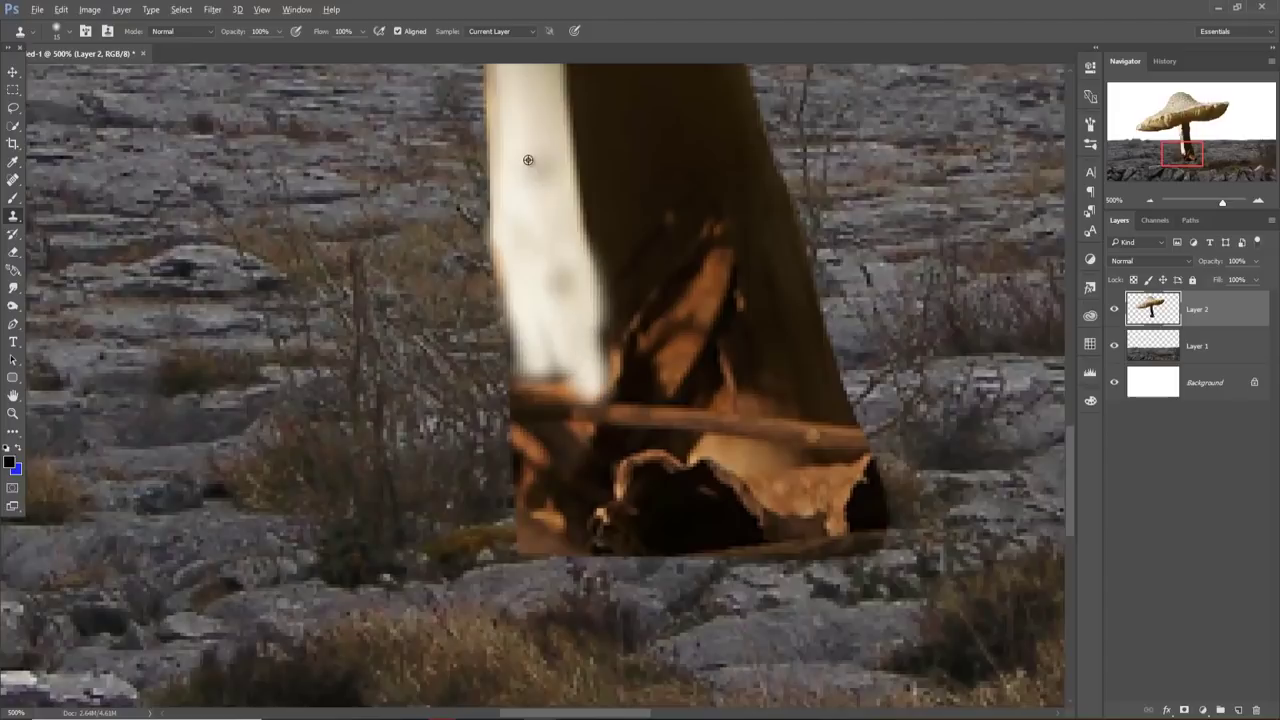
{"action": "left_click_drag", "start_coordinate": [563, 327], "coordinate": [600, 430]}
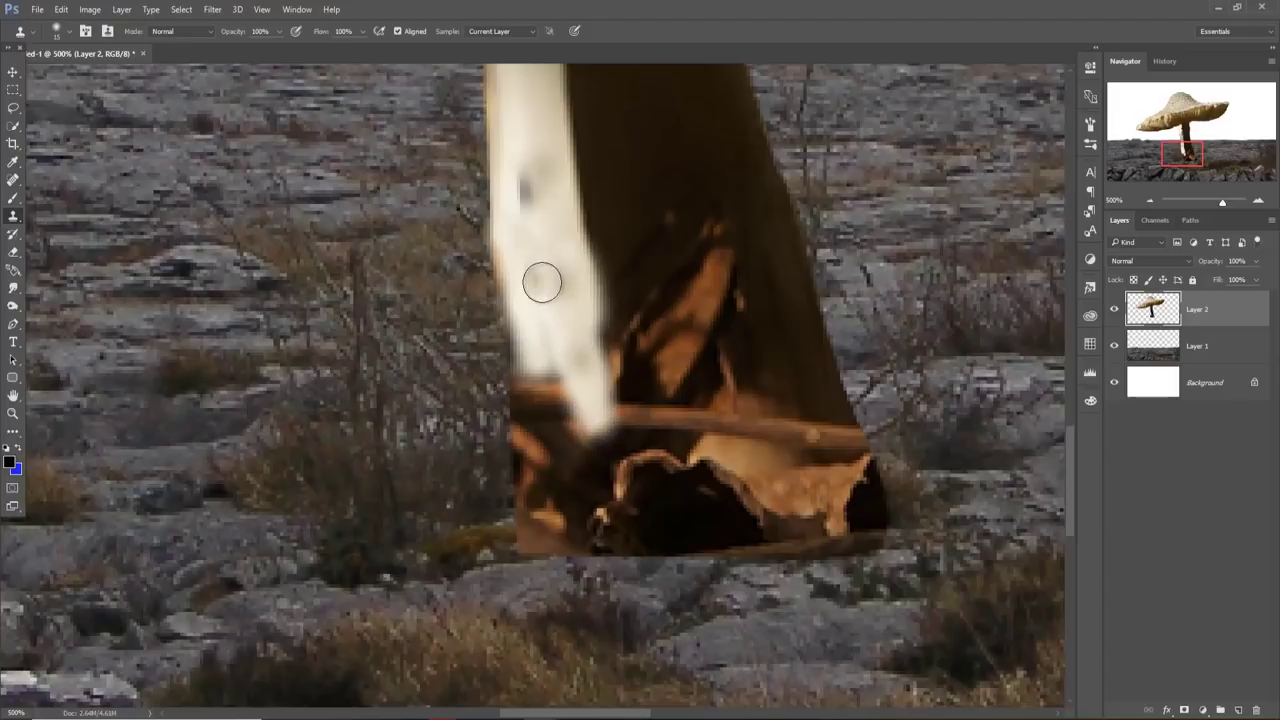
{"action": "left_click_drag", "start_coordinate": [543, 290], "coordinate": [550, 425]}
{"action": "left_click_drag", "start_coordinate": [523, 115], "coordinate": [517, 163]}
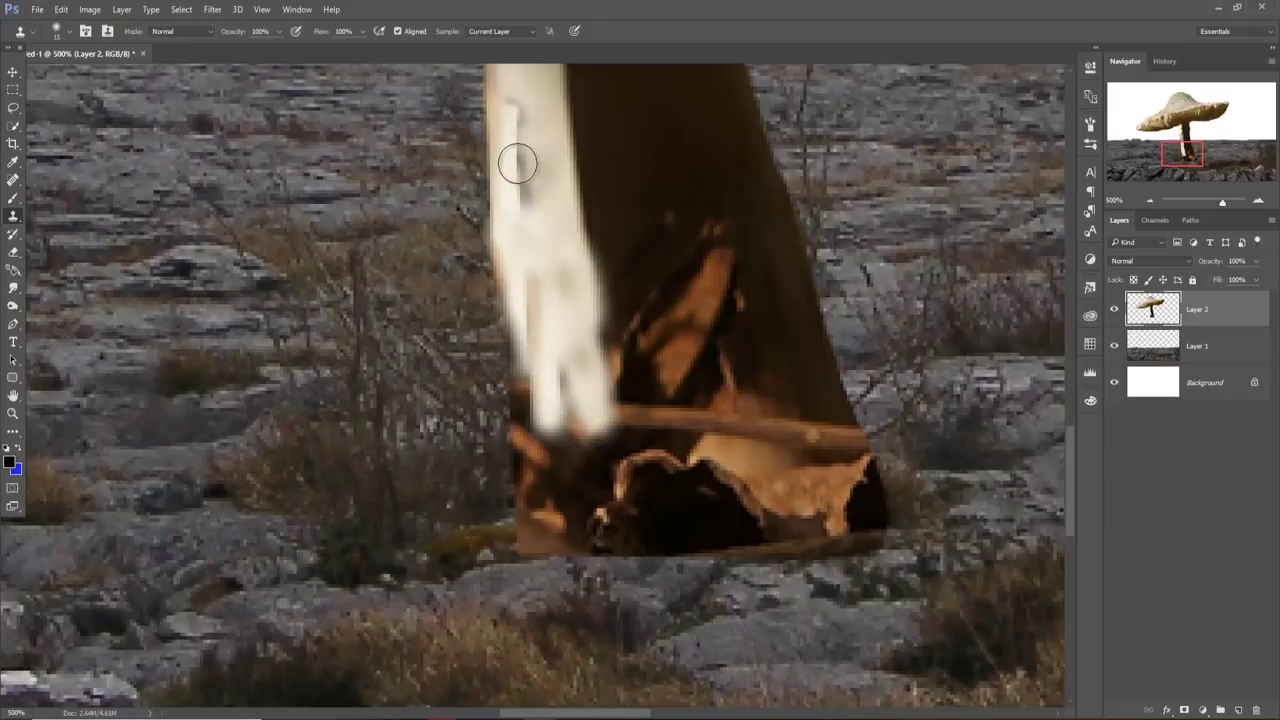
{"action": "key", "text": "alt+space"}
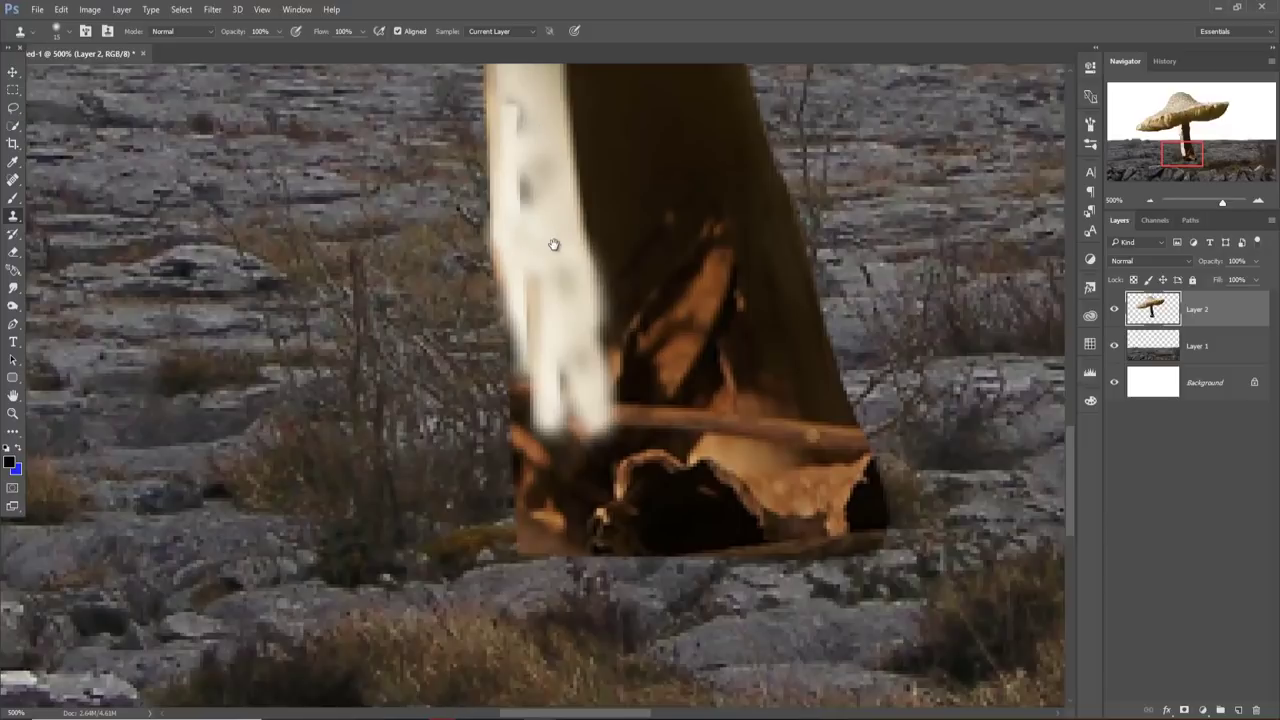
{"action": "mouse_move", "coordinate": [555, 204]}
{"action": "left_mouse_down"}
{"action": "mouse_move", "coordinate": [593, 536]}
{"action": "mouse_move", "coordinate": [595, 427]}
{"action": "mouse_move", "coordinate": [569, 557]}
{"action": "left_mouse_up"}
- Smooth the grey spots and brighten the stem's left white edge down to the base
{"action": "left_click", "coordinate": [575, 386], "text": "alt"}
{"action": "scroll", "coordinate": [600, 450], "scroll_direction": "down", "scroll_amount": 3}
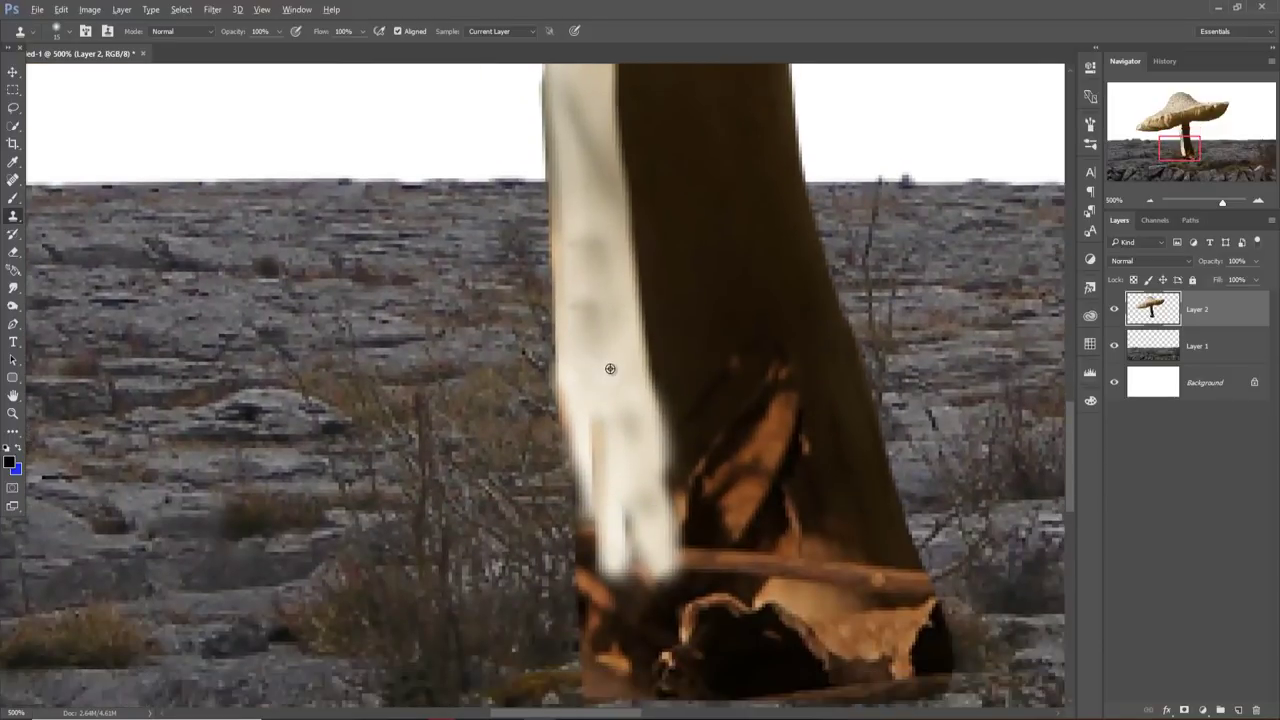
{"action": "left_click_drag", "start_coordinate": [605, 398], "coordinate": [598, 530]}
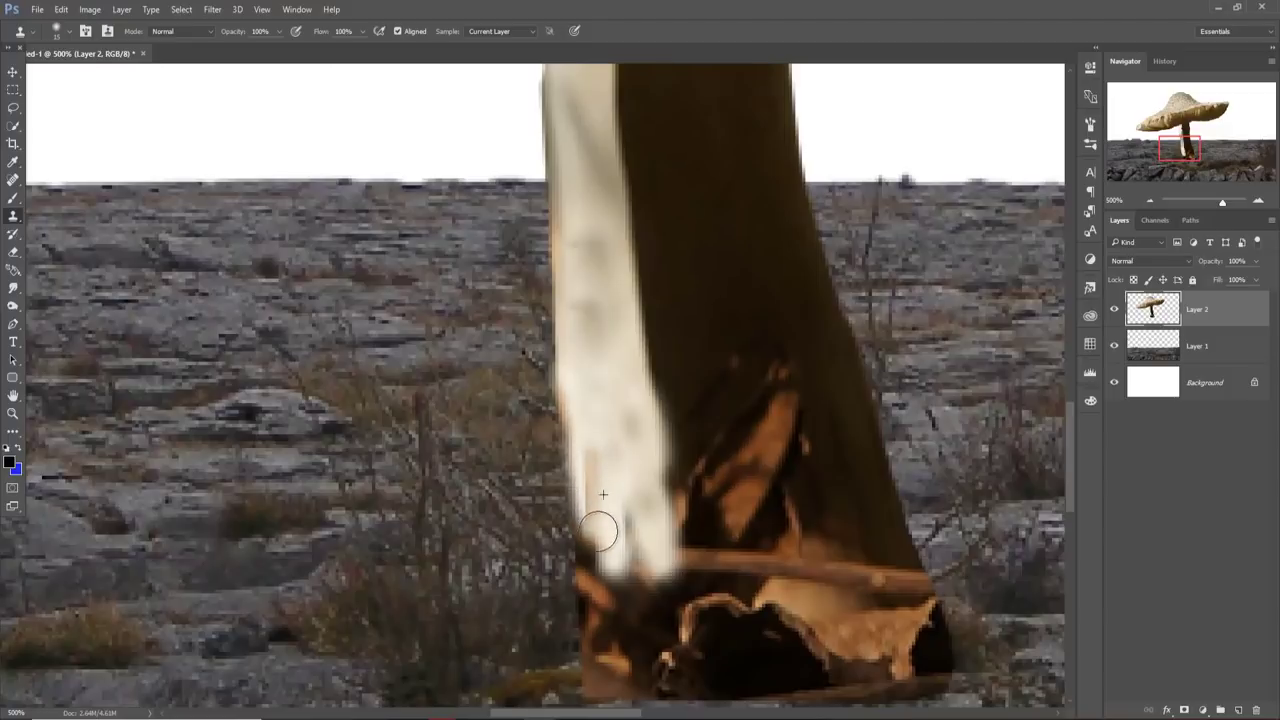
{"action": "mouse_move", "coordinate": [603, 479]}
{"action": "left_mouse_down"}
{"action": "mouse_move", "coordinate": [591, 234]}
{"action": "mouse_move", "coordinate": [580, 254]}
{"action": "mouse_move", "coordinate": [589, 294]}
{"action": "mouse_move", "coordinate": [590, 280]}
{"action": "left_mouse_up"}
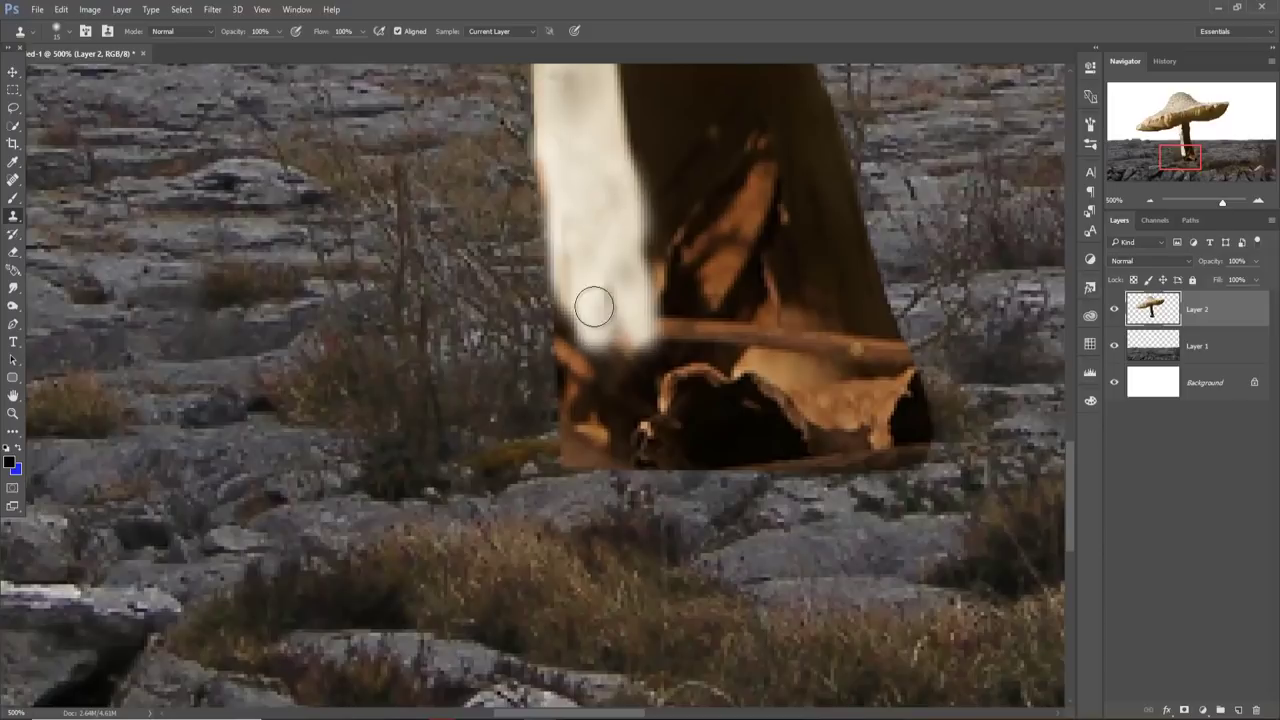
{"action": "left_click_drag", "start_coordinate": [594, 303], "coordinate": [584, 352]}
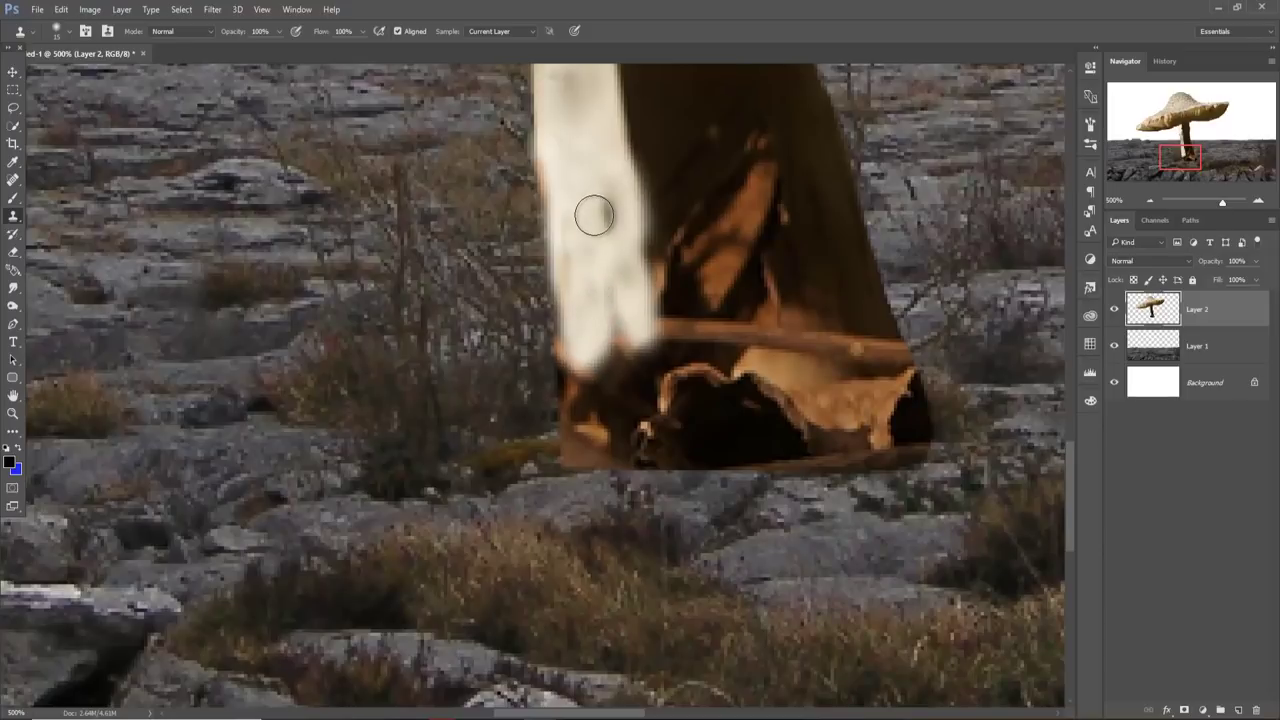
{"action": "mouse_move", "coordinate": [606, 286]}
{"action": "left_mouse_down"}
{"action": "mouse_move", "coordinate": [628, 320]}
{"action": "mouse_move", "coordinate": [586, 377]}
{"action": "mouse_move", "coordinate": [619, 232]}
{"action": "mouse_move", "coordinate": [634, 334]}
{"action": "mouse_move", "coordinate": [586, 434]}
{"action": "mouse_move", "coordinate": [586, 400]}
{"action": "mouse_move", "coordinate": [590, 428]}
{"action": "mouse_move", "coordinate": [628, 366]}
{"action": "mouse_move", "coordinate": [641, 441]}
{"action": "mouse_move", "coordinate": [614, 437]}
{"action": "mouse_move", "coordinate": [584, 464]}
{"action": "mouse_move", "coordinate": [586, 283]}
{"action": "mouse_move", "coordinate": [566, 122]}
{"action": "left_mouse_up"}
- Cover the orange patches on the lower stem with dark brown stem texture
{"action": "mouse_move", "coordinate": [623, 249]}
{"action": "left_mouse_down"}
{"action": "mouse_move", "coordinate": [600, 509]}
{"action": "mouse_move", "coordinate": [423, 643]}
{"action": "mouse_move", "coordinate": [340, 432]}
{"action": "left_mouse_up"}
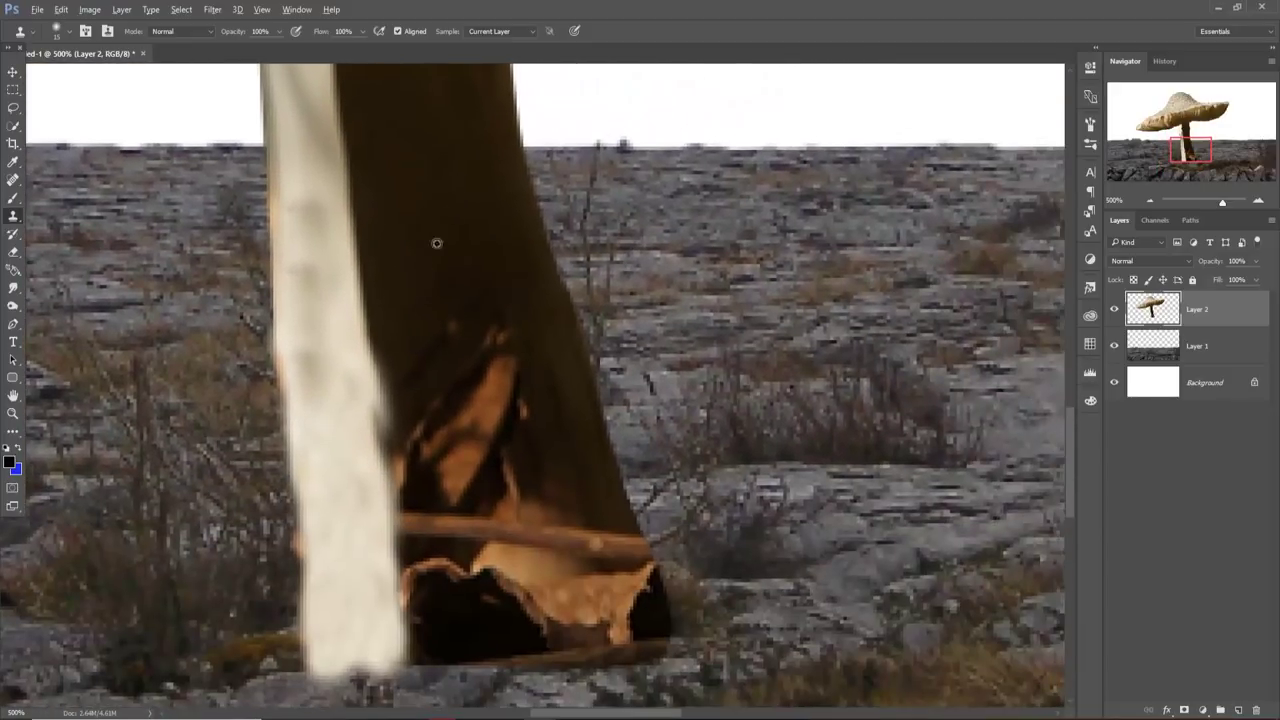
{"action": "left_click_drag", "start_coordinate": [459, 300], "coordinate": [460, 358]}
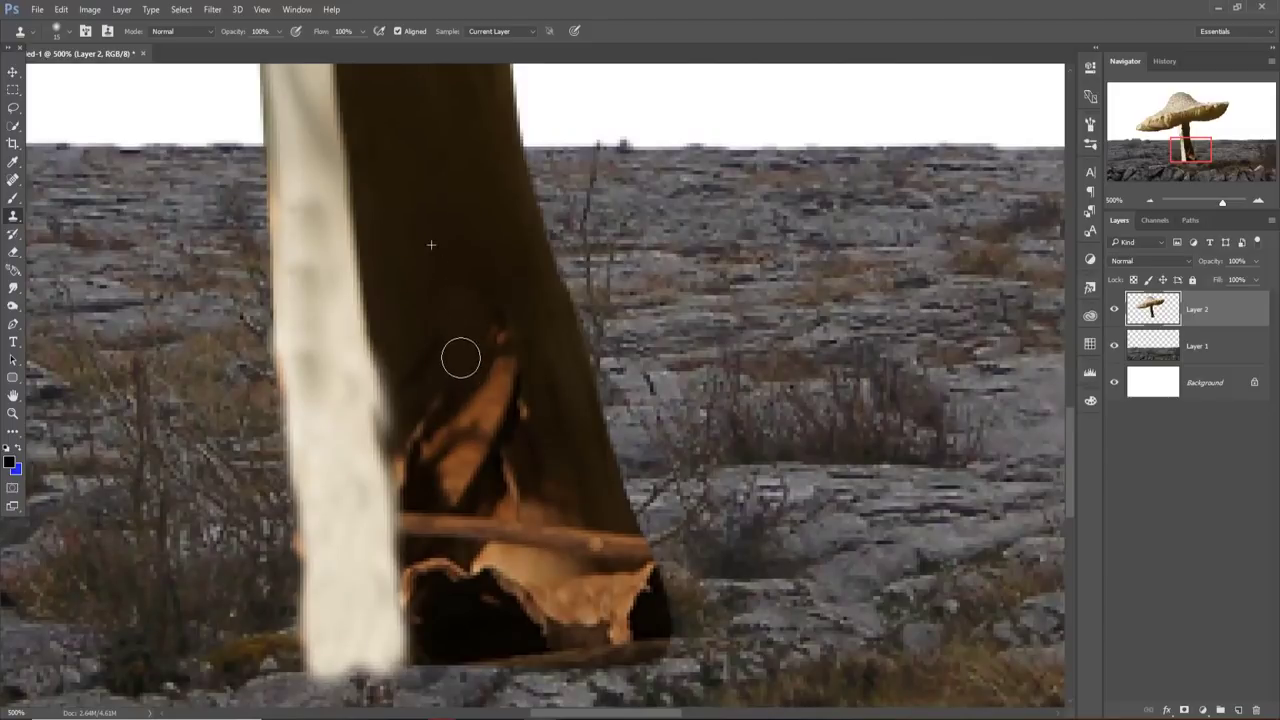
{"action": "left_click_drag", "start_coordinate": [467, 254], "coordinate": [501, 404]}
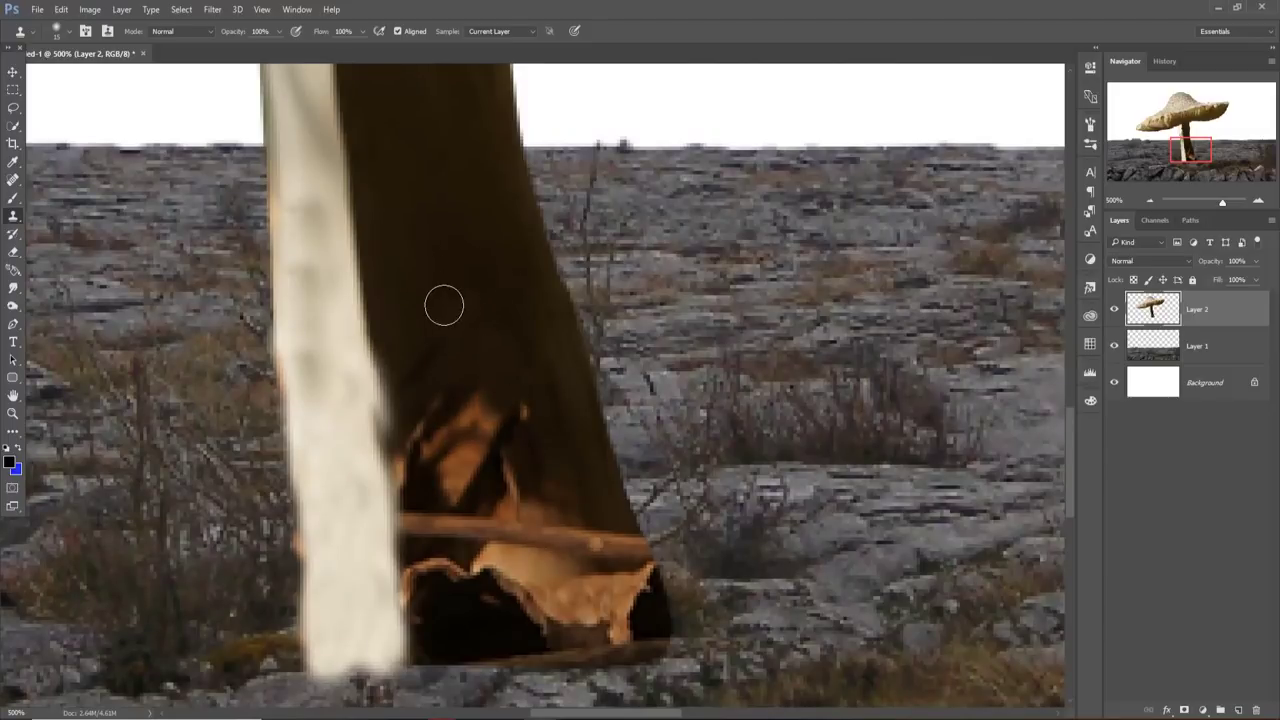
{"action": "left_click_drag", "start_coordinate": [418, 425], "coordinate": [418, 425]}
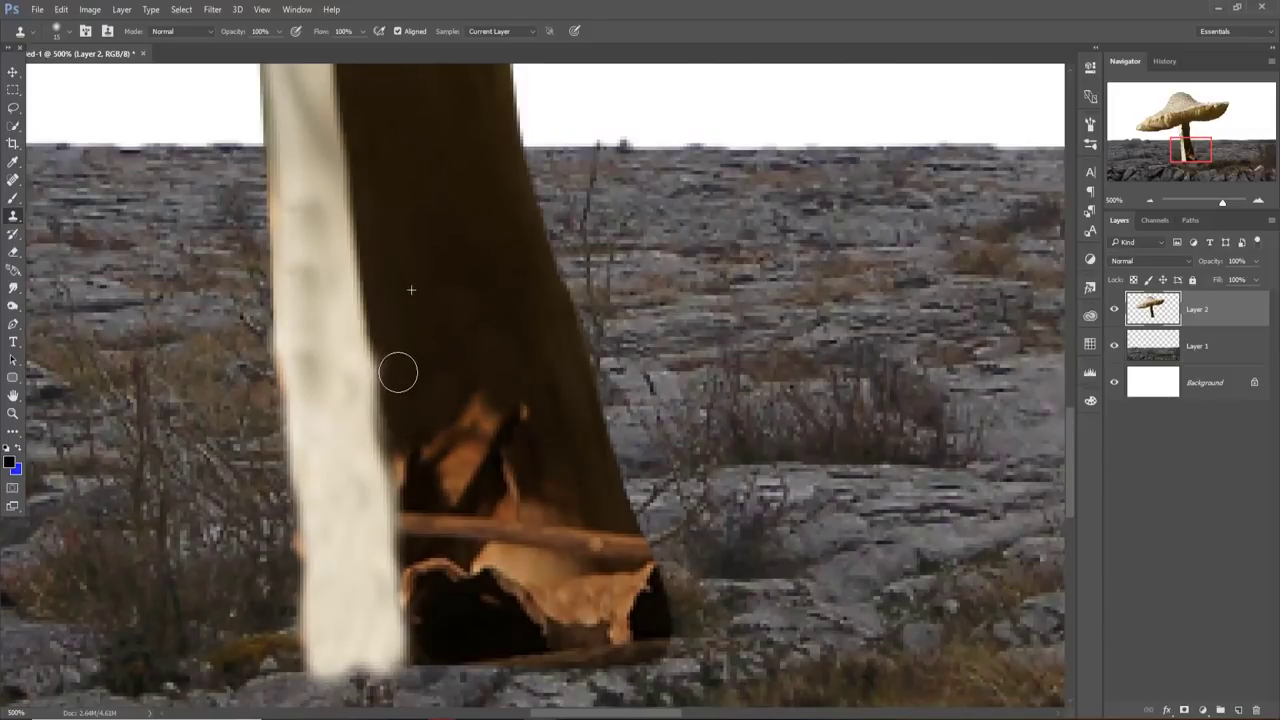
{"action": "left_click_drag", "start_coordinate": [434, 291], "coordinate": [487, 450]}
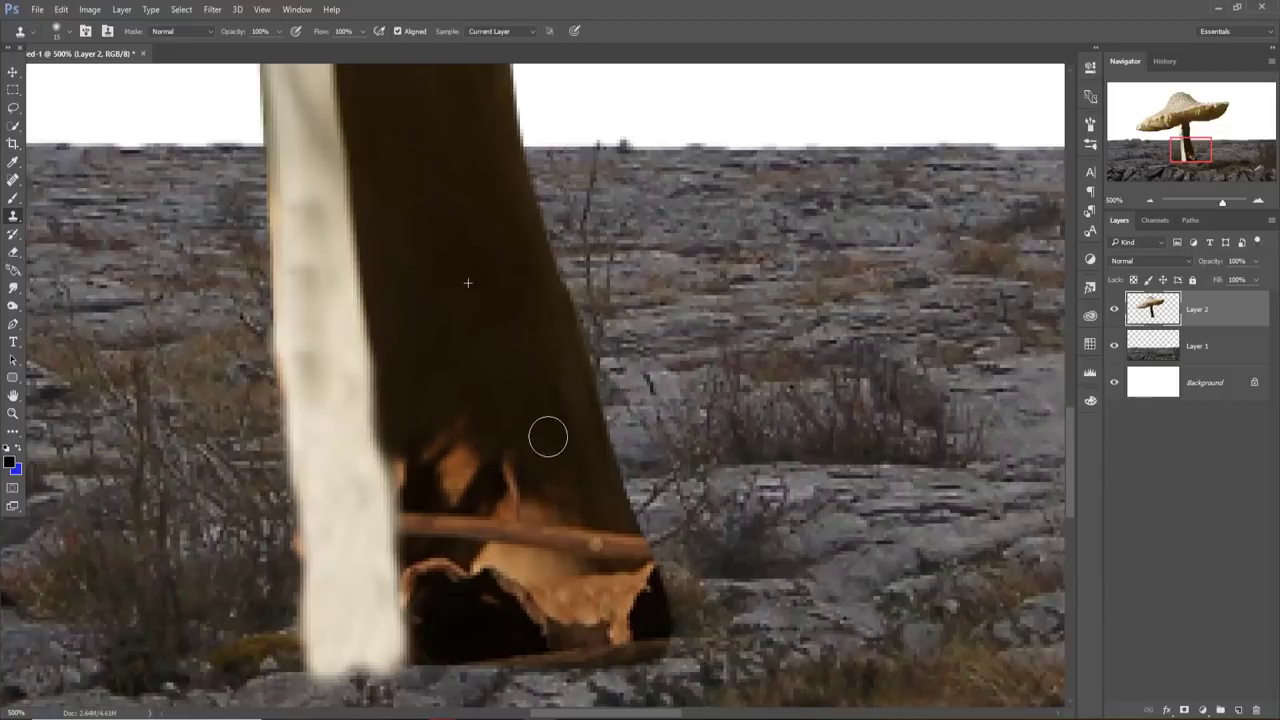
{"action": "mouse_move", "coordinate": [485, 325]}
{"action": "left_mouse_down"}
{"action": "mouse_move", "coordinate": [466, 494]}
{"action": "mouse_move", "coordinate": [446, 446]}
{"action": "mouse_move", "coordinate": [419, 440]}
{"action": "mouse_move", "coordinate": [414, 474]}
{"action": "mouse_move", "coordinate": [415, 446]}
{"action": "left_mouse_up"}
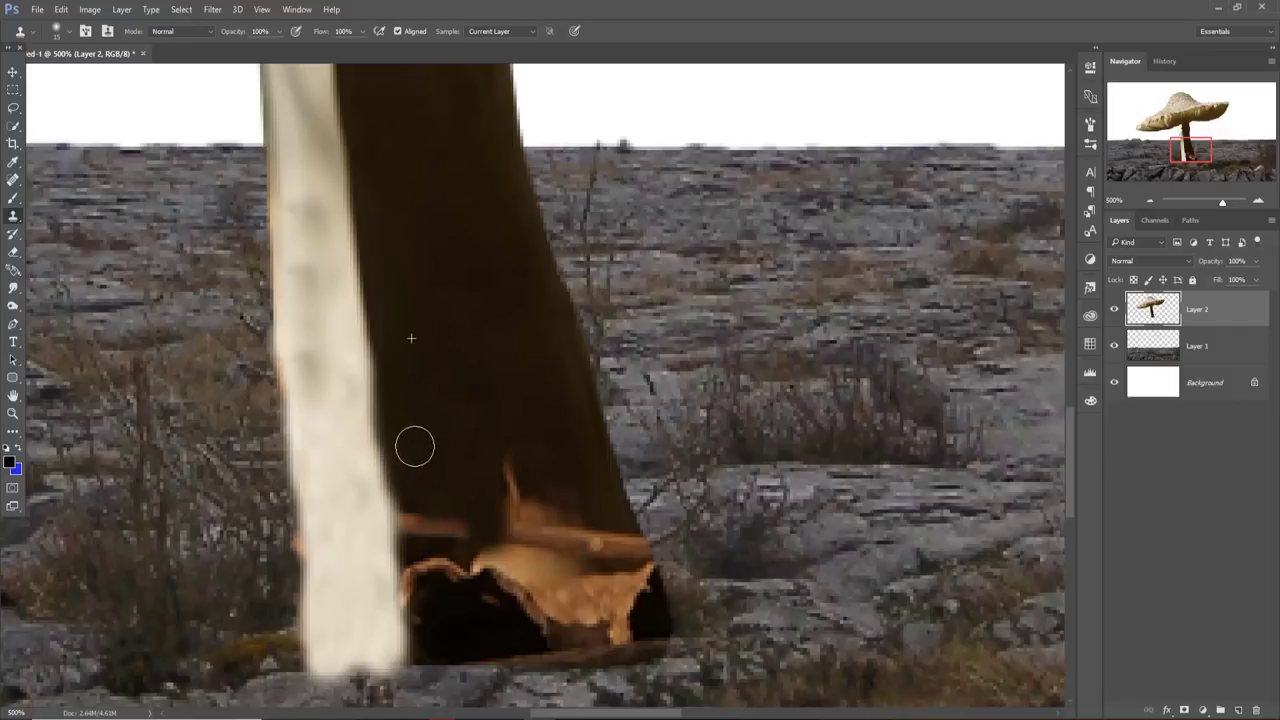
{"action": "mouse_move", "coordinate": [466, 350]}
{"action": "left_mouse_down"}
{"action": "mouse_move", "coordinate": [523, 551]}
{"action": "mouse_move", "coordinate": [529, 514]}
{"action": "mouse_move", "coordinate": [566, 503]}
{"action": "mouse_move", "coordinate": [614, 584]}
{"action": "mouse_move", "coordinate": [648, 597]}
{"action": "left_mouse_up"}
- Resample on the upper stem and paint out the remaining orange patches around the base
{"action": "left_click", "coordinate": [508, 363], "text": "alt"}
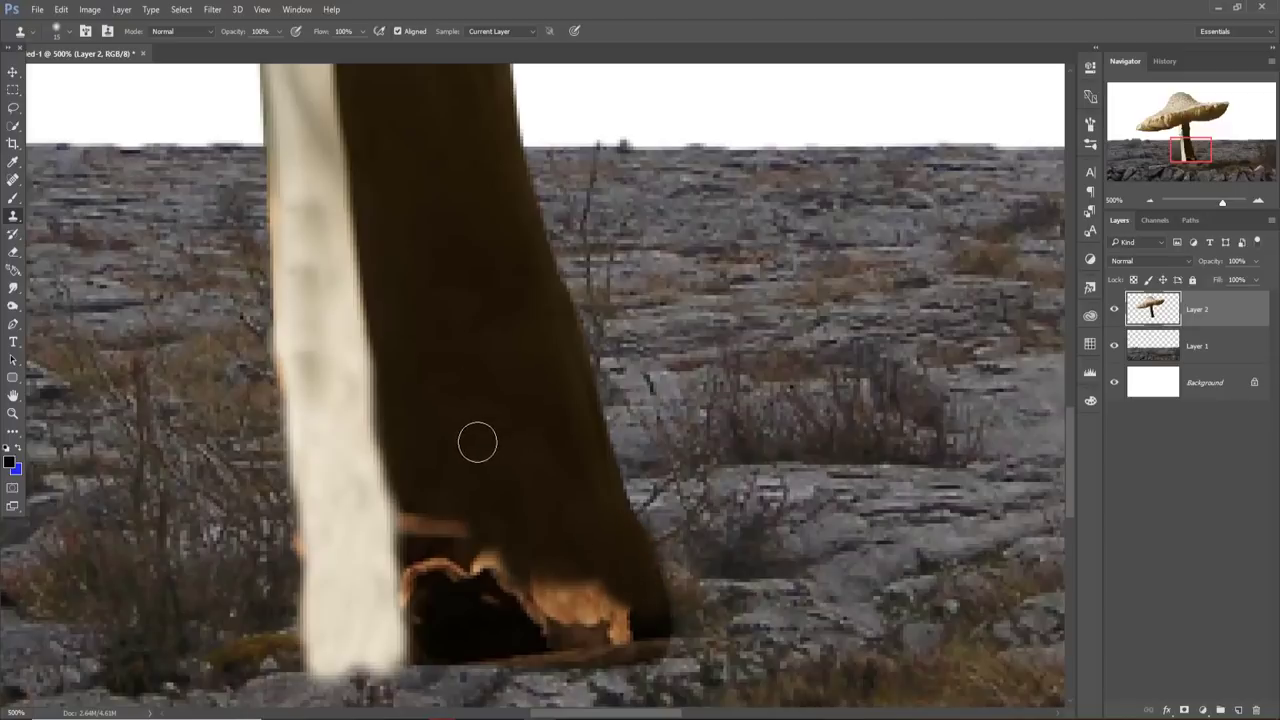
{"action": "left_click", "coordinate": [477, 442], "text": "alt"}
{"action": "mouse_move", "coordinate": [476, 600]}
{"action": "left_mouse_down"}
{"action": "mouse_move", "coordinate": [457, 517]}
{"action": "mouse_move", "coordinate": [441, 578]}
{"action": "left_mouse_up"}
{"action": "mouse_move", "coordinate": [430, 544]}
{"action": "left_mouse_down"}
{"action": "mouse_move", "coordinate": [420, 517]}
{"action": "mouse_move", "coordinate": [420, 609]}
{"action": "mouse_move", "coordinate": [423, 586]}
{"action": "left_mouse_up"}
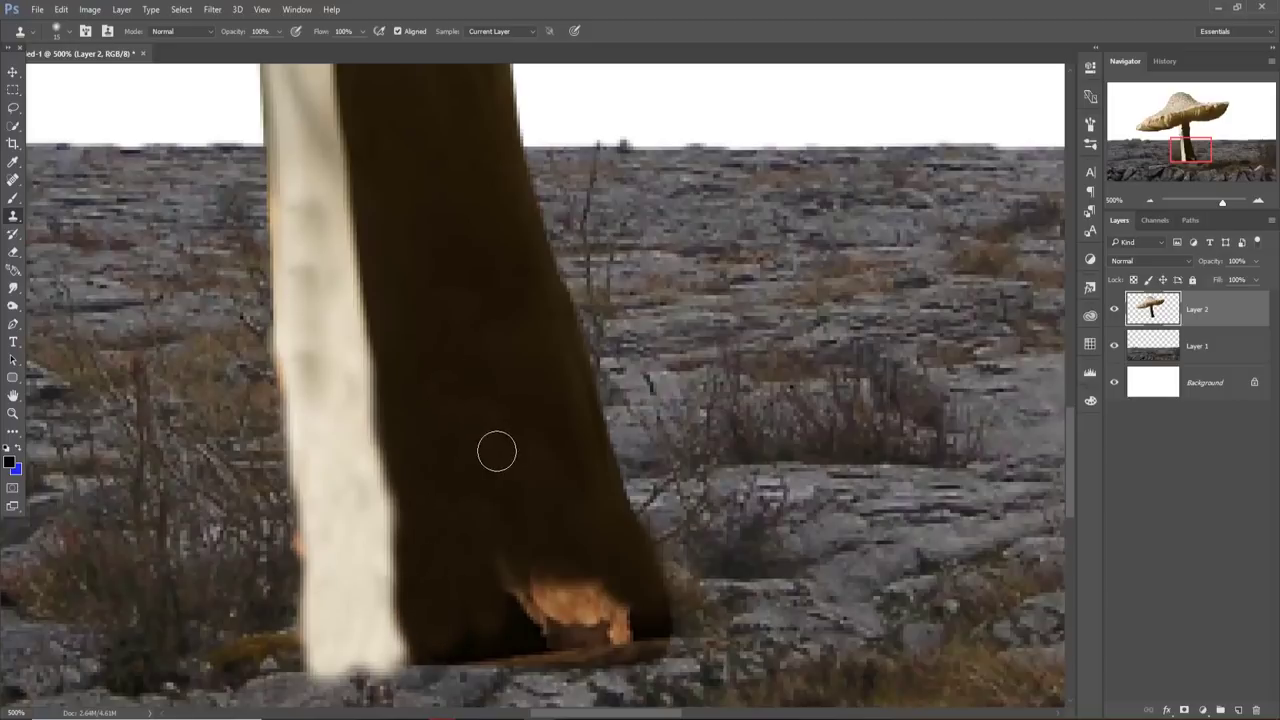
{"action": "mouse_move", "coordinate": [505, 525]}
{"action": "left_mouse_down"}
{"action": "mouse_move", "coordinate": [543, 586]}
{"action": "mouse_move", "coordinate": [620, 626]}
{"action": "left_mouse_up"}
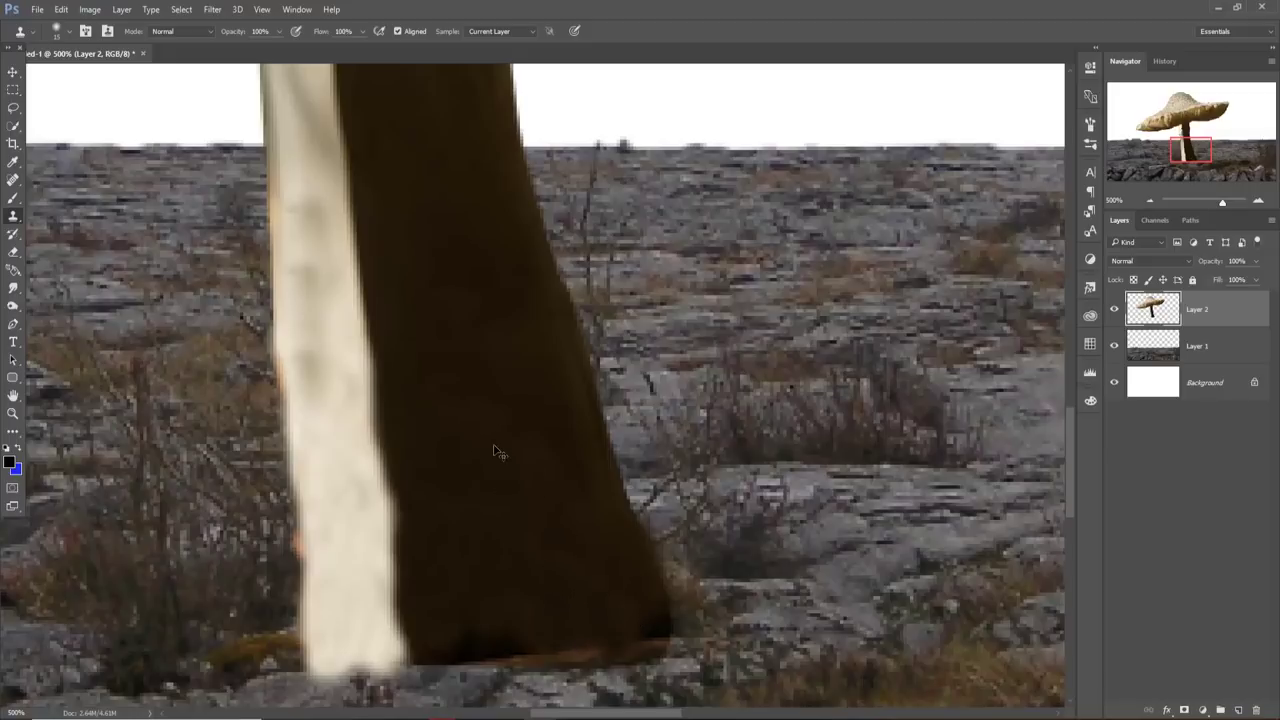
- Zoom out, add a layer mask to Layer 2, and brush black to fade the stem base
{"action": "scroll", "coordinate": [493, 452], "scroll_direction": "down", "scroll_amount": 2}
{"action": "scroll", "coordinate": [493, 450], "scroll_direction": "down", "scroll_amount": 1}
{"action": "scroll", "coordinate": [493, 448], "scroll_direction": "down", "scroll_amount": 2}
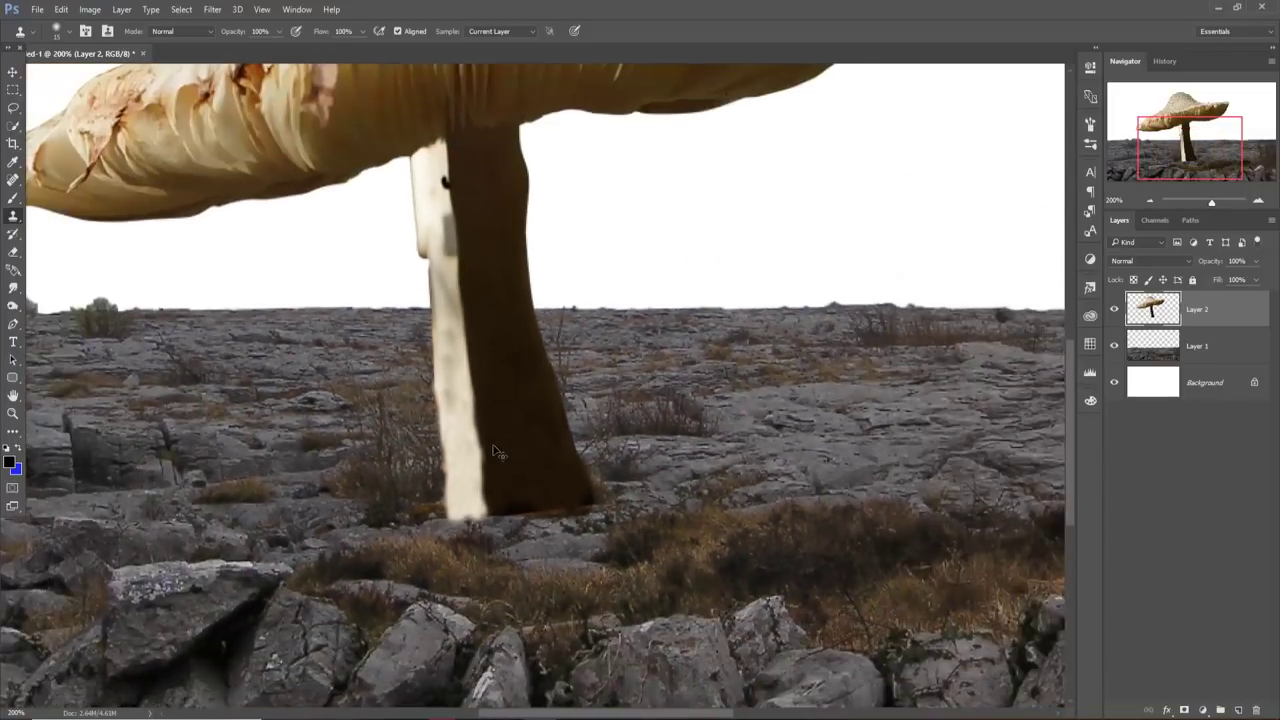
{"action": "scroll", "coordinate": [493, 445], "scroll_direction": "down", "scroll_amount": 1}
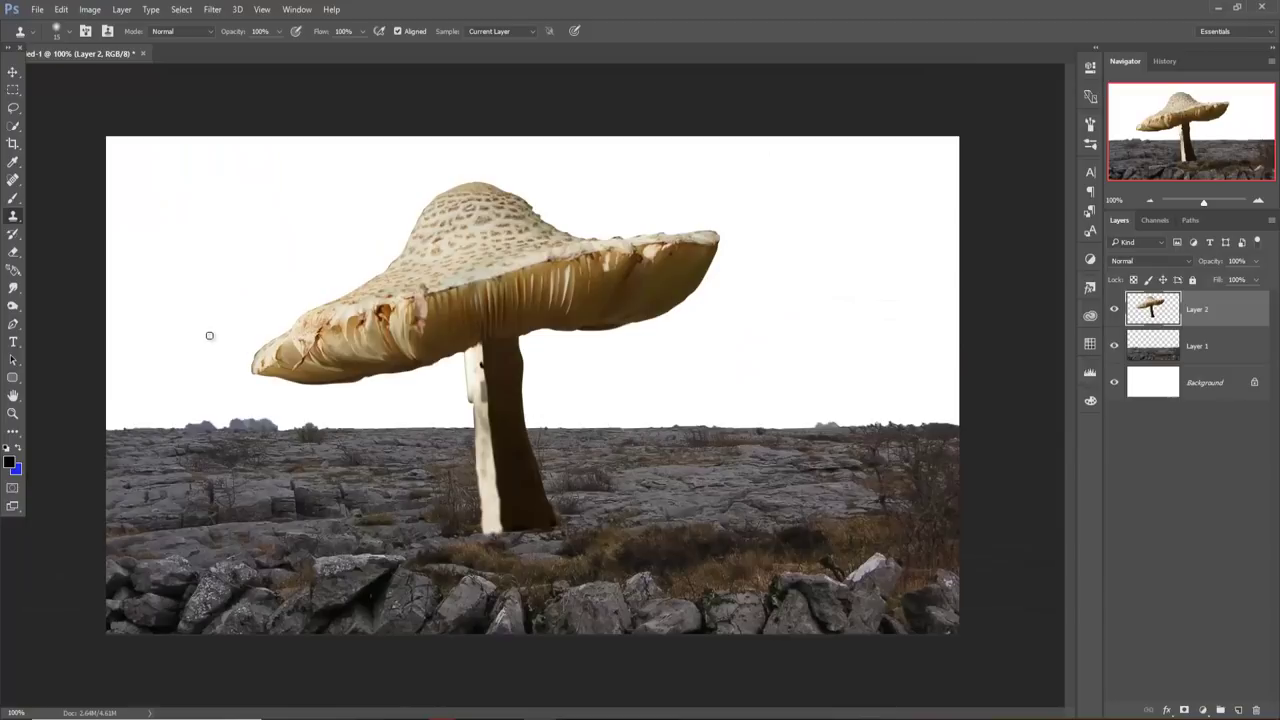
{"action": "left_click", "coordinate": [13, 75]}
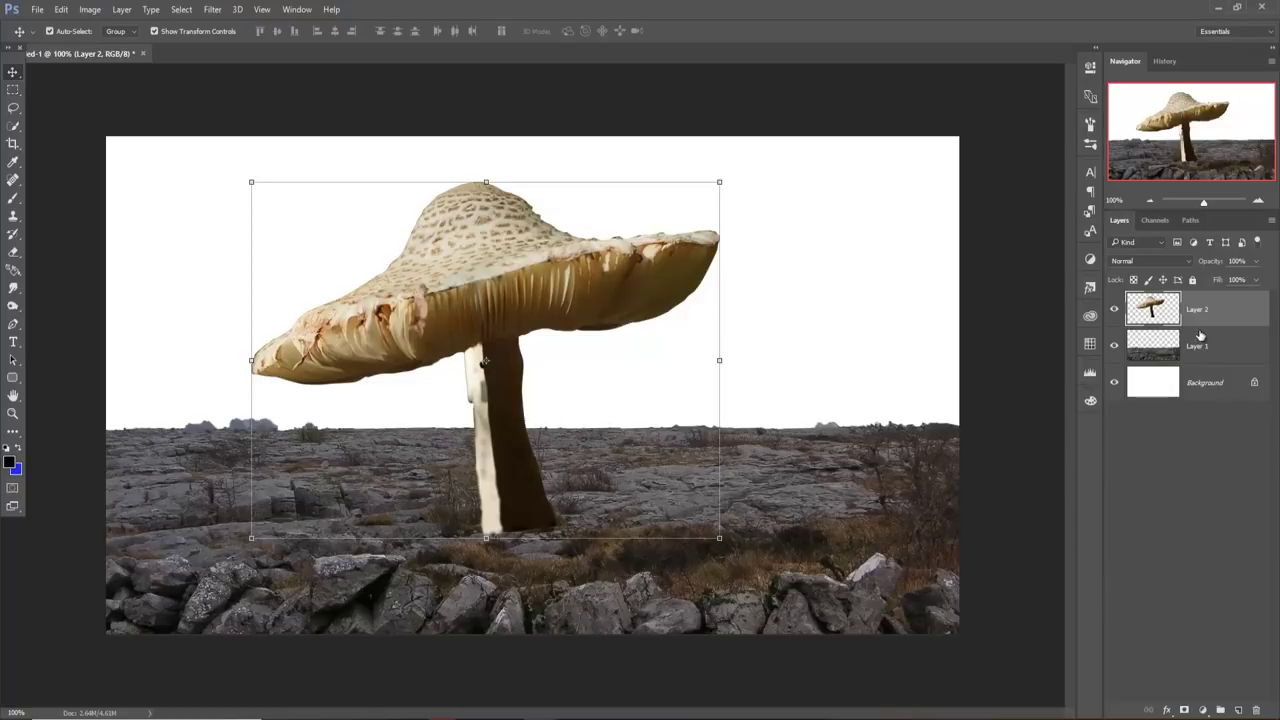
{"action": "left_click", "coordinate": [1185, 710]}
{"action": "left_click", "coordinate": [13, 199]}
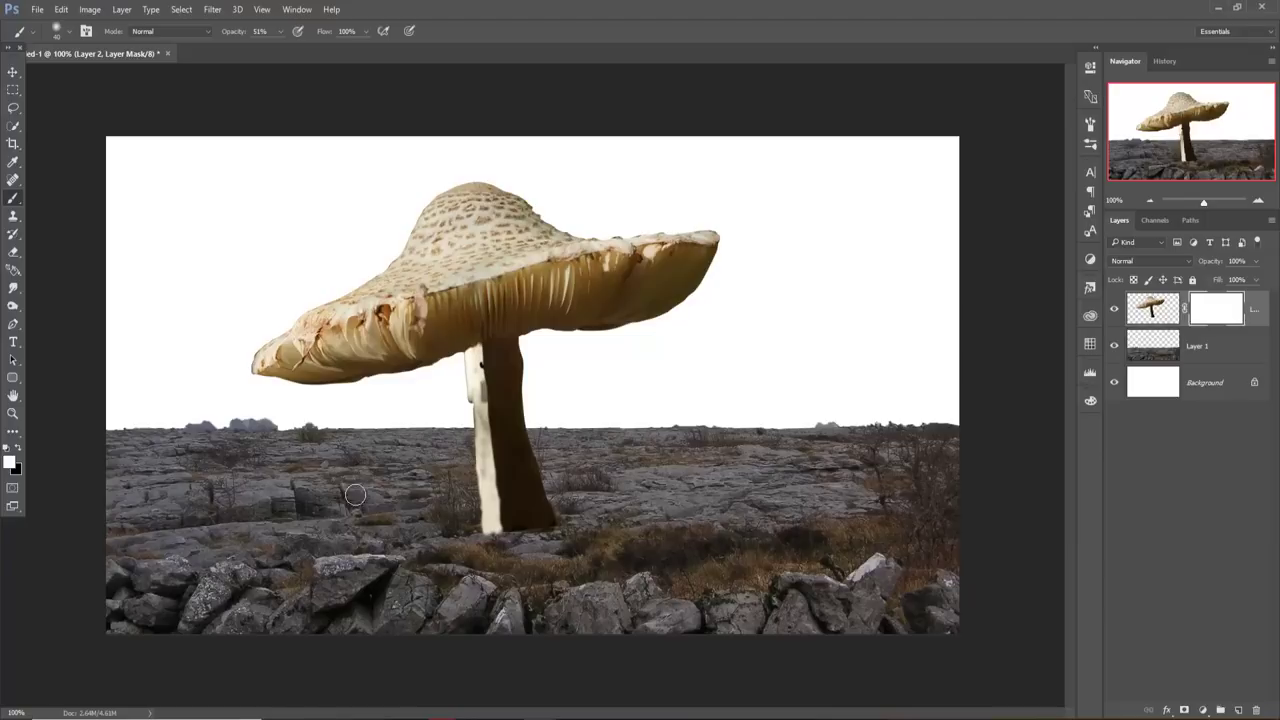
{"action": "left_click", "coordinate": [18, 450]}
{"action": "mouse_move", "coordinate": [498, 541]}
{"action": "left_mouse_down"}
{"action": "mouse_move", "coordinate": [552, 537]}
{"action": "mouse_move", "coordinate": [541, 550]}
{"action": "left_mouse_up"}
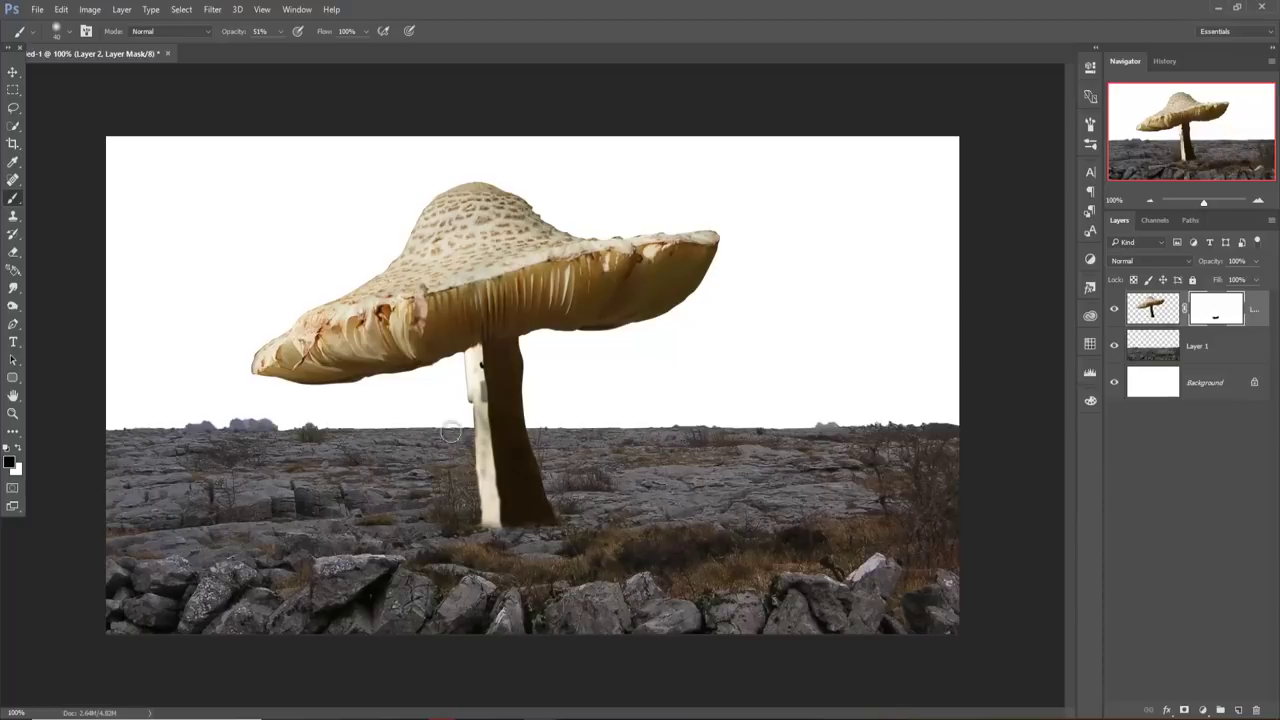
{"action": "left_click", "coordinate": [12, 75]}
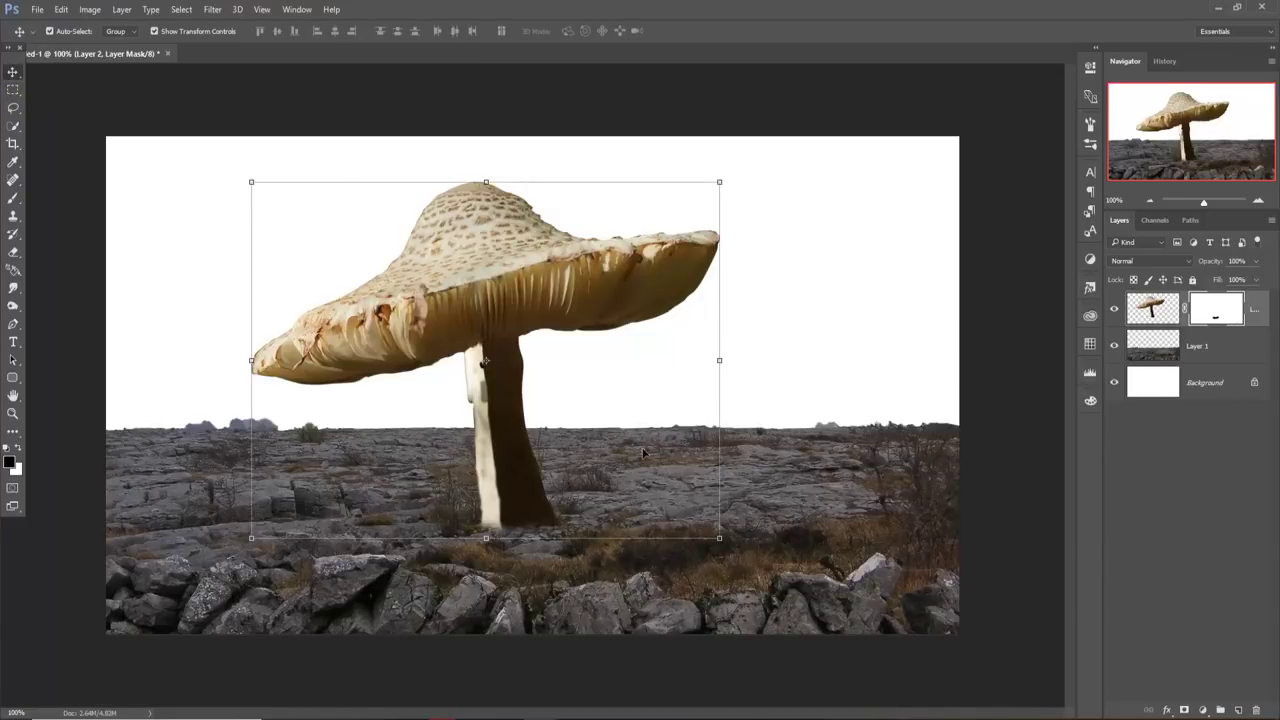
- Copy the storm clouds photo into the composite and enlarge it to fill the canvas
{"action": "left_click", "coordinate": [449, 661]}
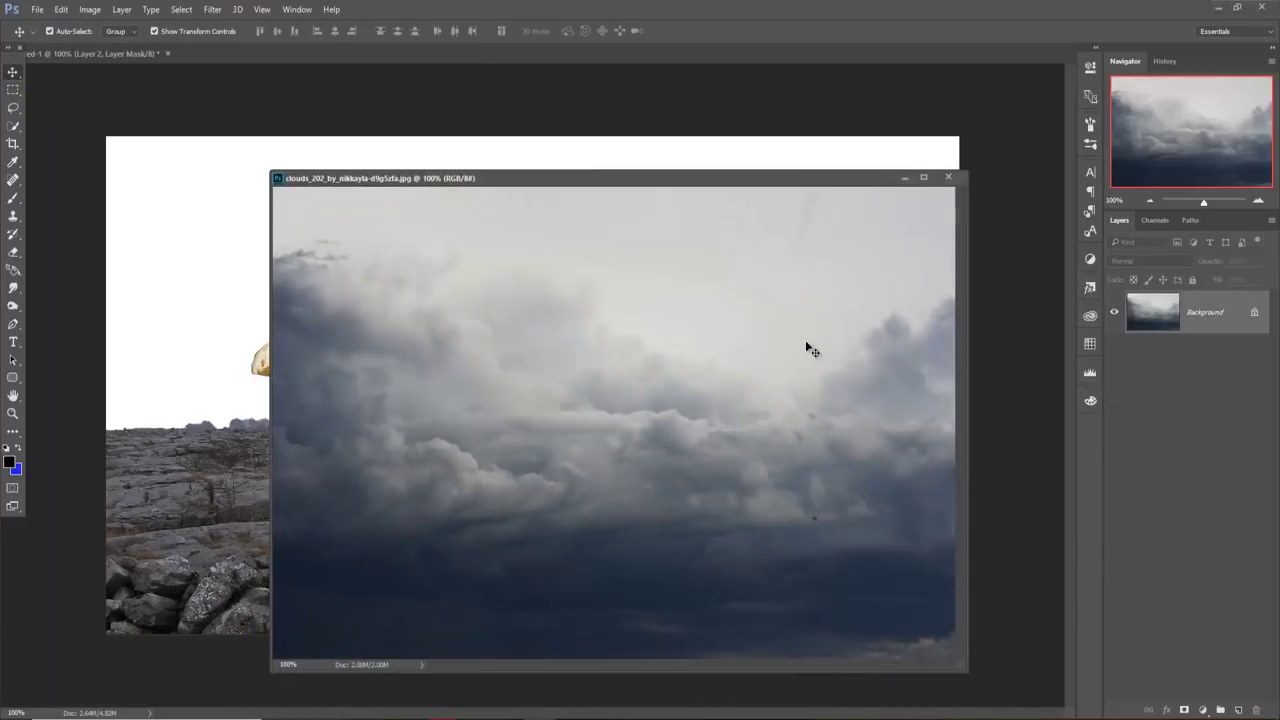
{"action": "left_click_drag", "start_coordinate": [658, 190], "coordinate": [1014, 205]}
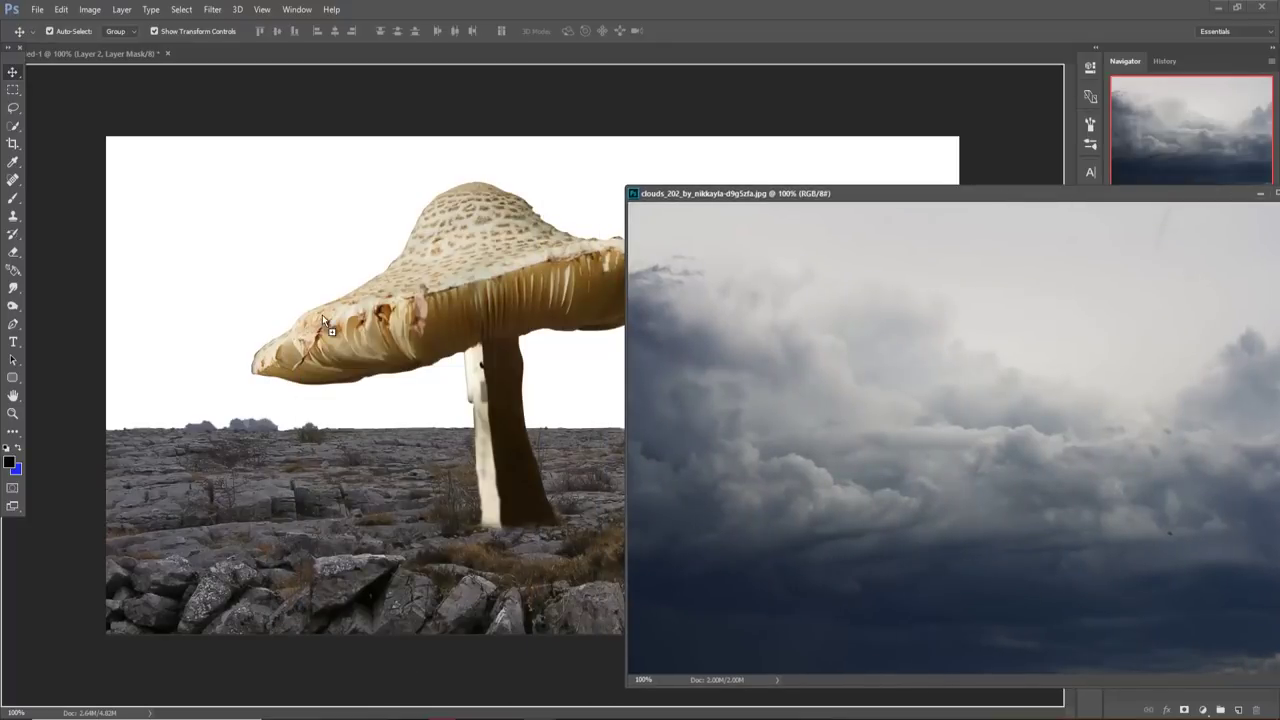
{"action": "left_click_drag", "start_coordinate": [278, 245], "coordinate": [320, 281]}
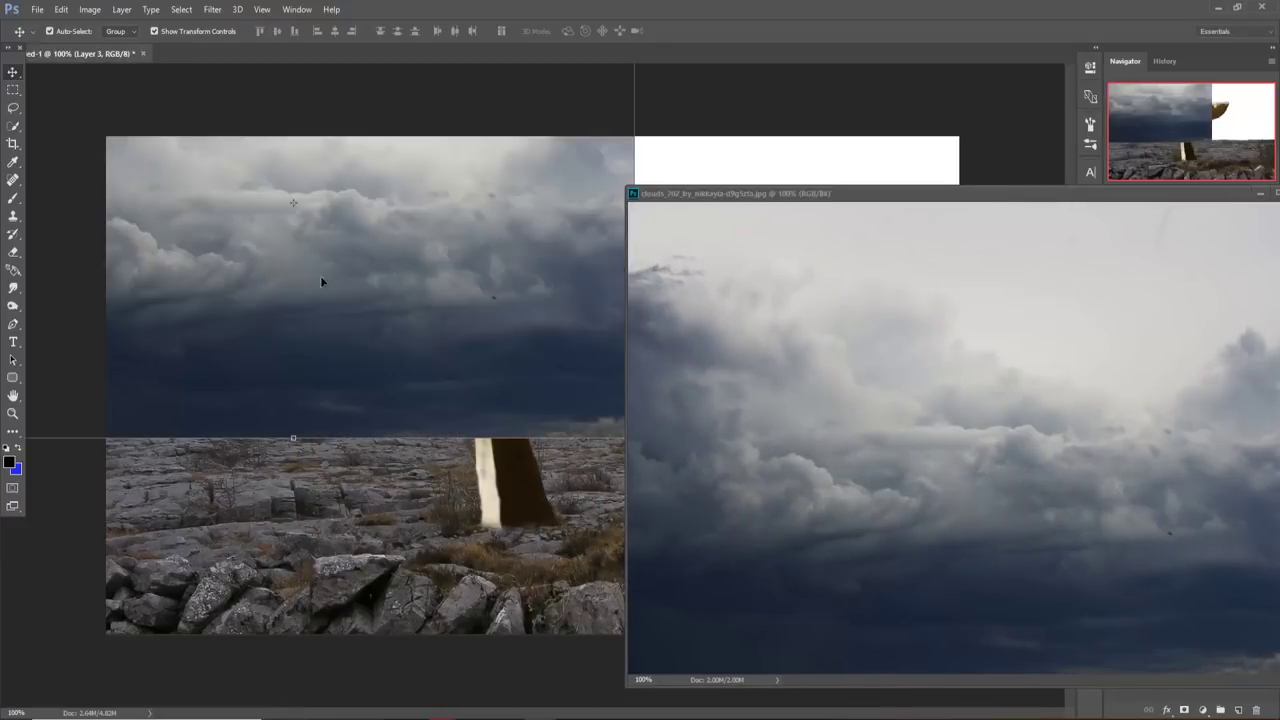
{"action": "left_click", "coordinate": [1259, 193]}
{"action": "left_click_drag", "start_coordinate": [496, 225], "coordinate": [728, 294]}
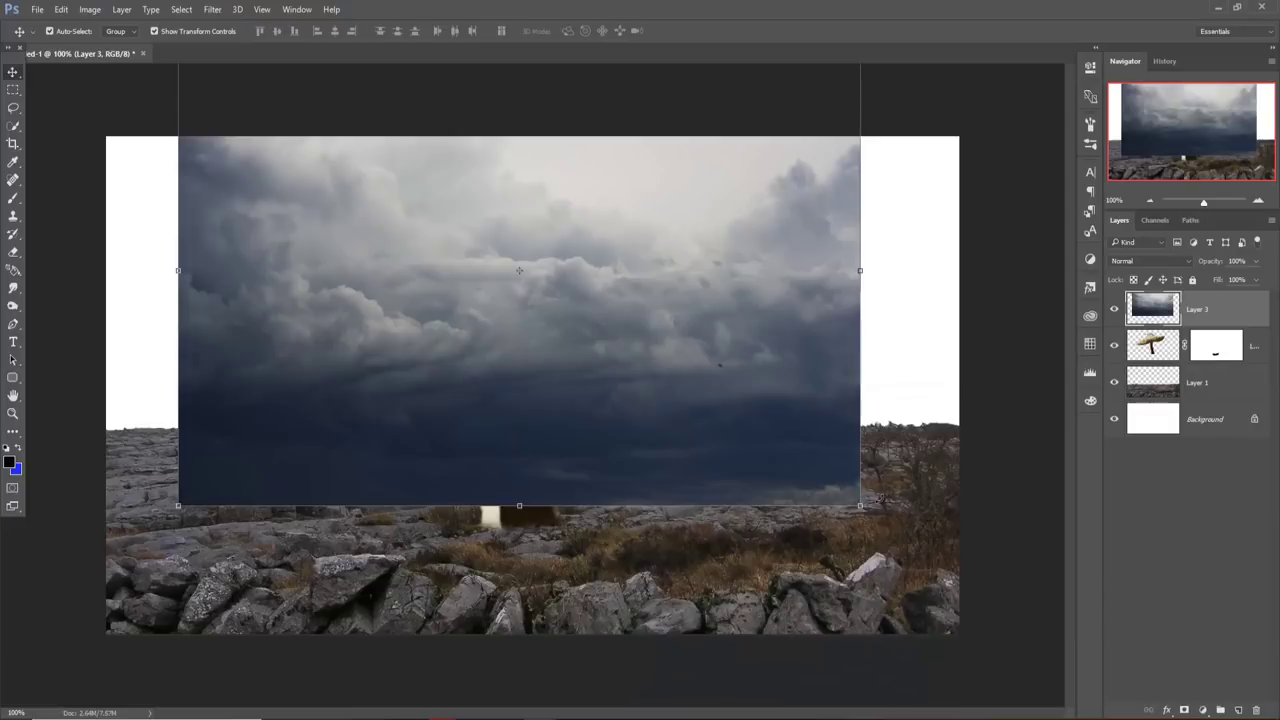
{"action": "left_click_drag", "start_coordinate": [860, 505], "coordinate": [980, 586]}
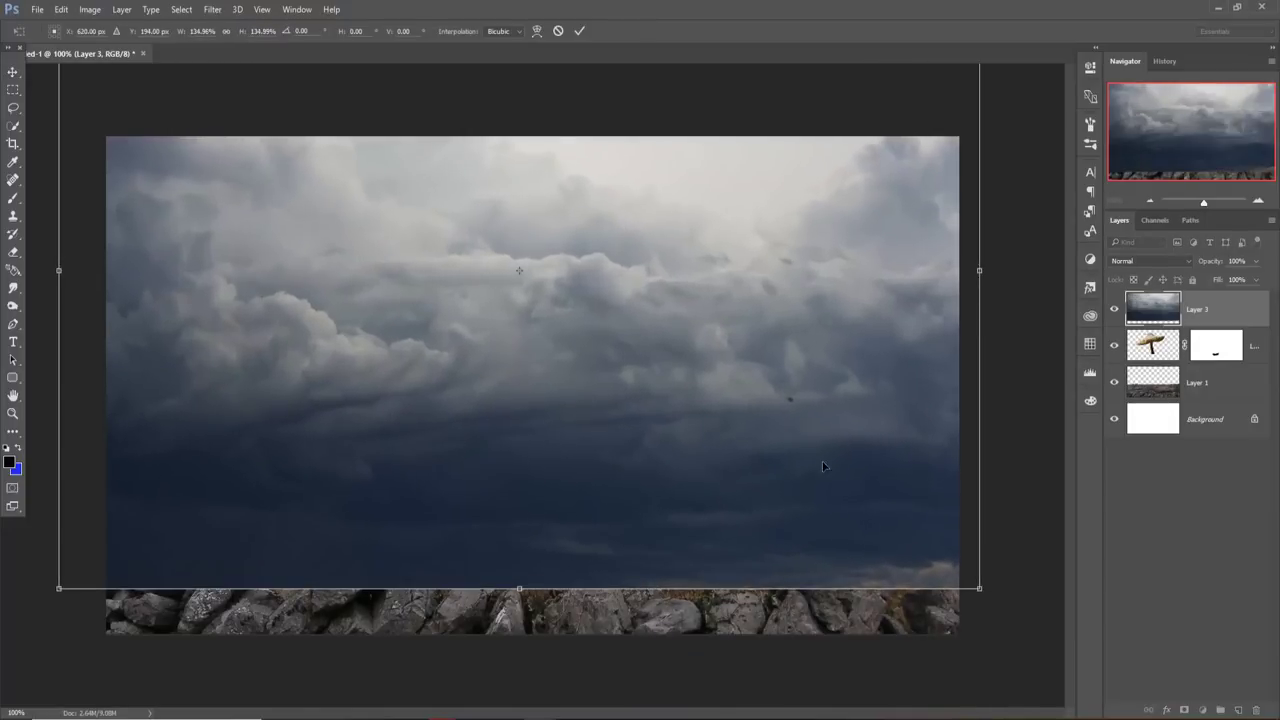
{"action": "left_click_drag", "start_coordinate": [823, 466], "coordinate": [846, 525]}
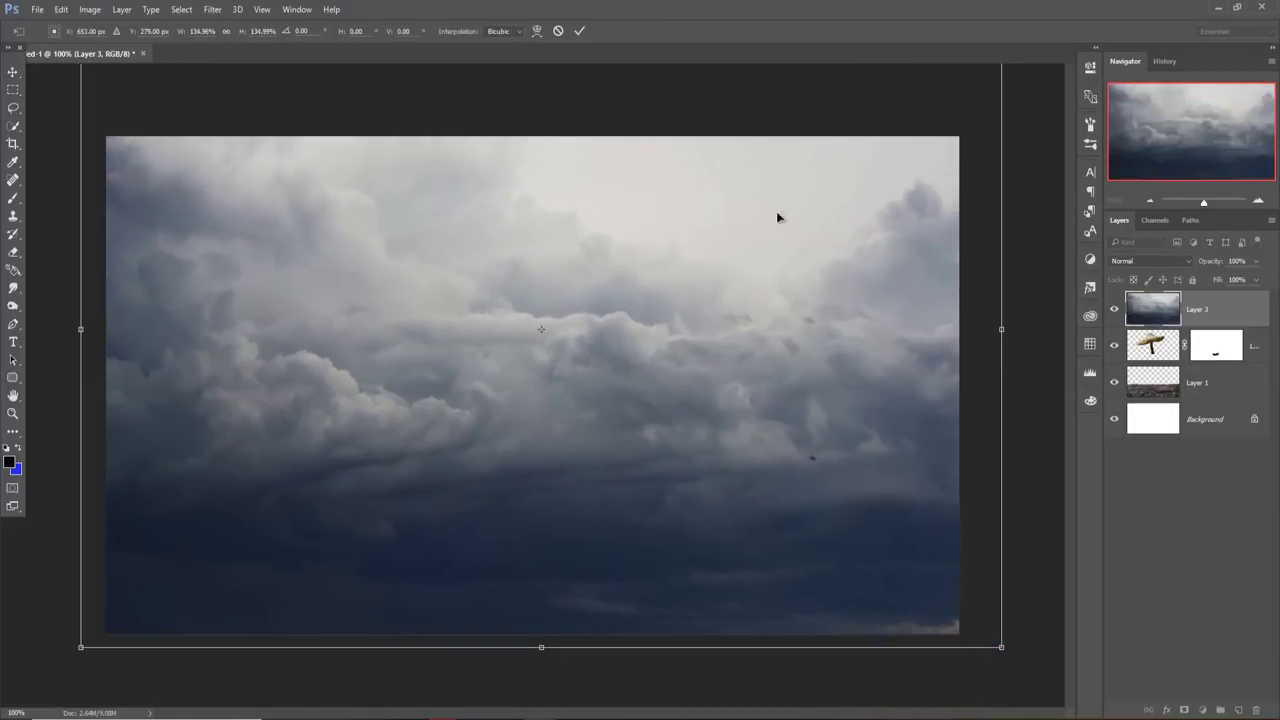
{"action": "left_click", "coordinate": [579, 31]}
- Place the sky beneath the rocks and mushroom, scaled to about 112% showing darker clouds
{"action": "left_click_drag", "start_coordinate": [1219, 310], "coordinate": [1160, 400]}
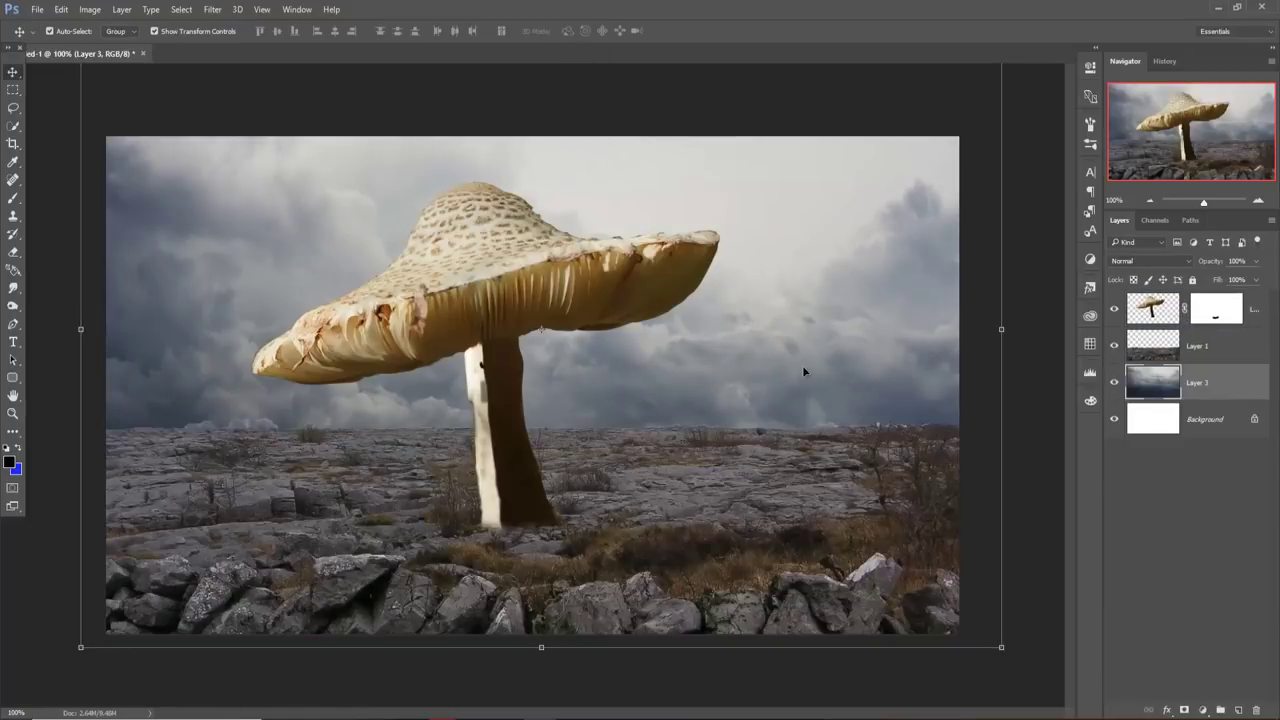
{"action": "left_click_drag", "start_coordinate": [742, 354], "coordinate": [721, 141]}
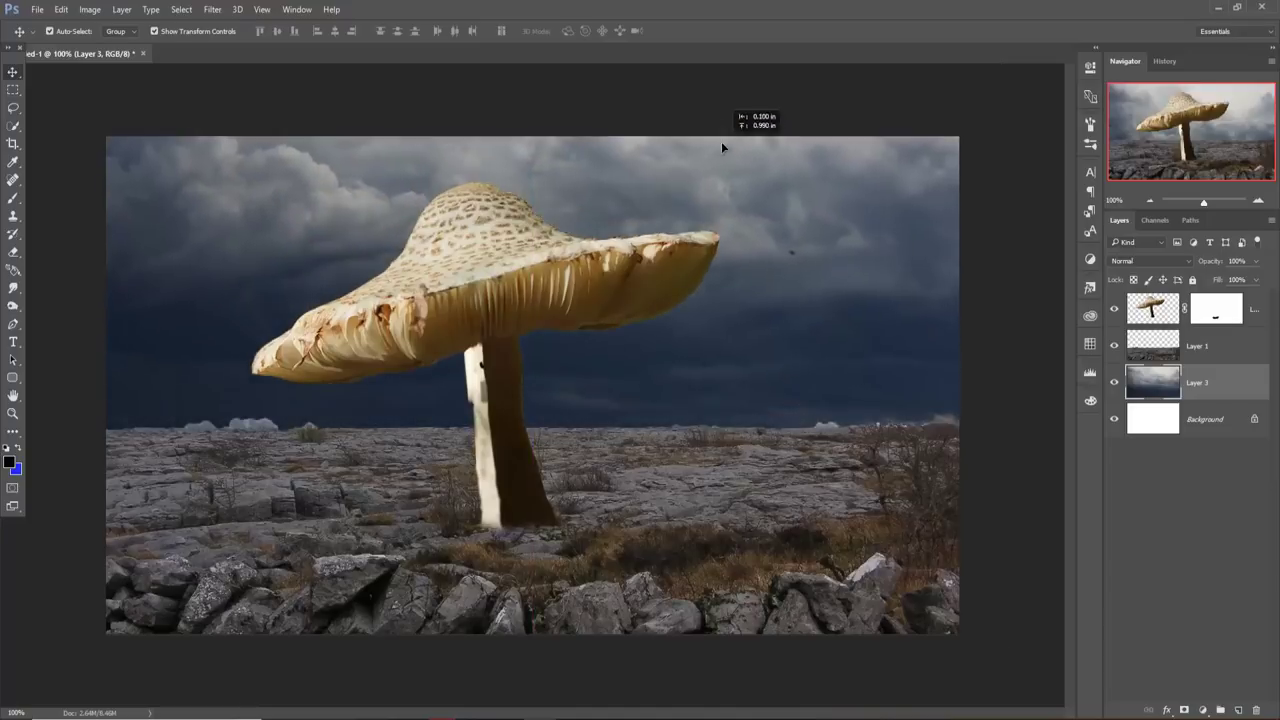
{"action": "left_click_drag", "start_coordinate": [808, 336], "coordinate": [837, 363]}
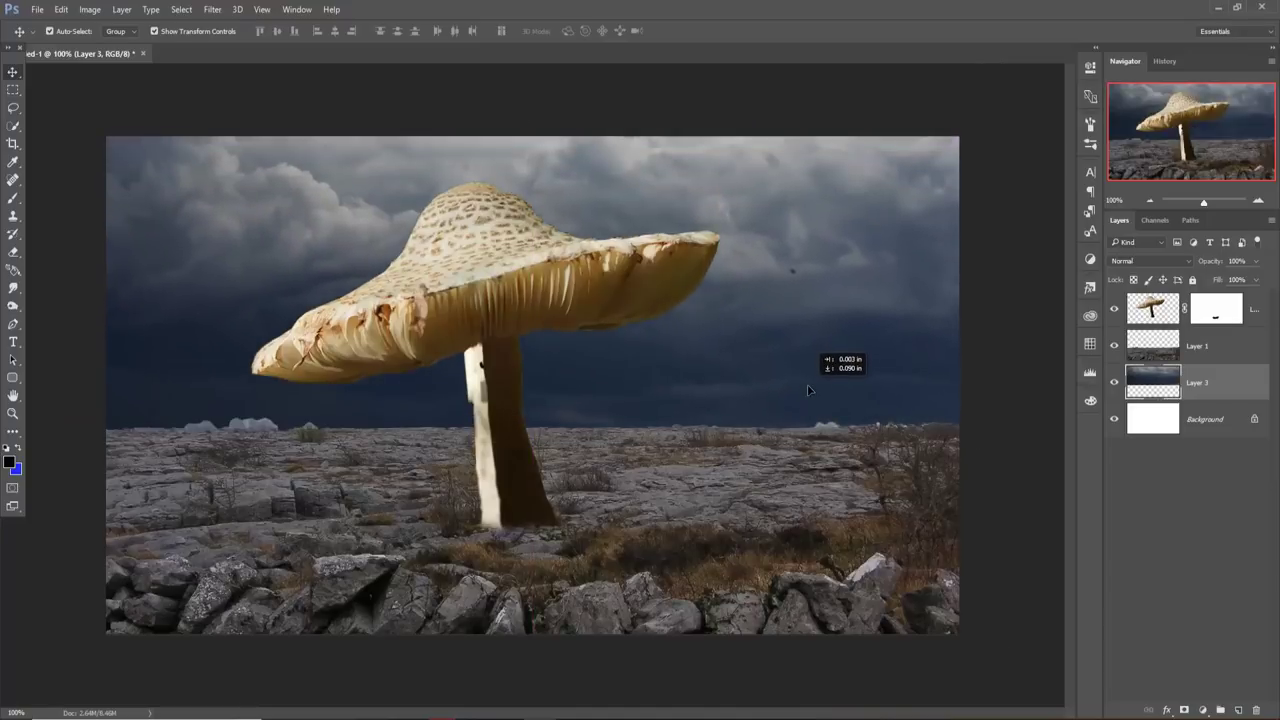
{"action": "left_click_drag", "start_coordinate": [977, 466], "coordinate": [1040, 498]}
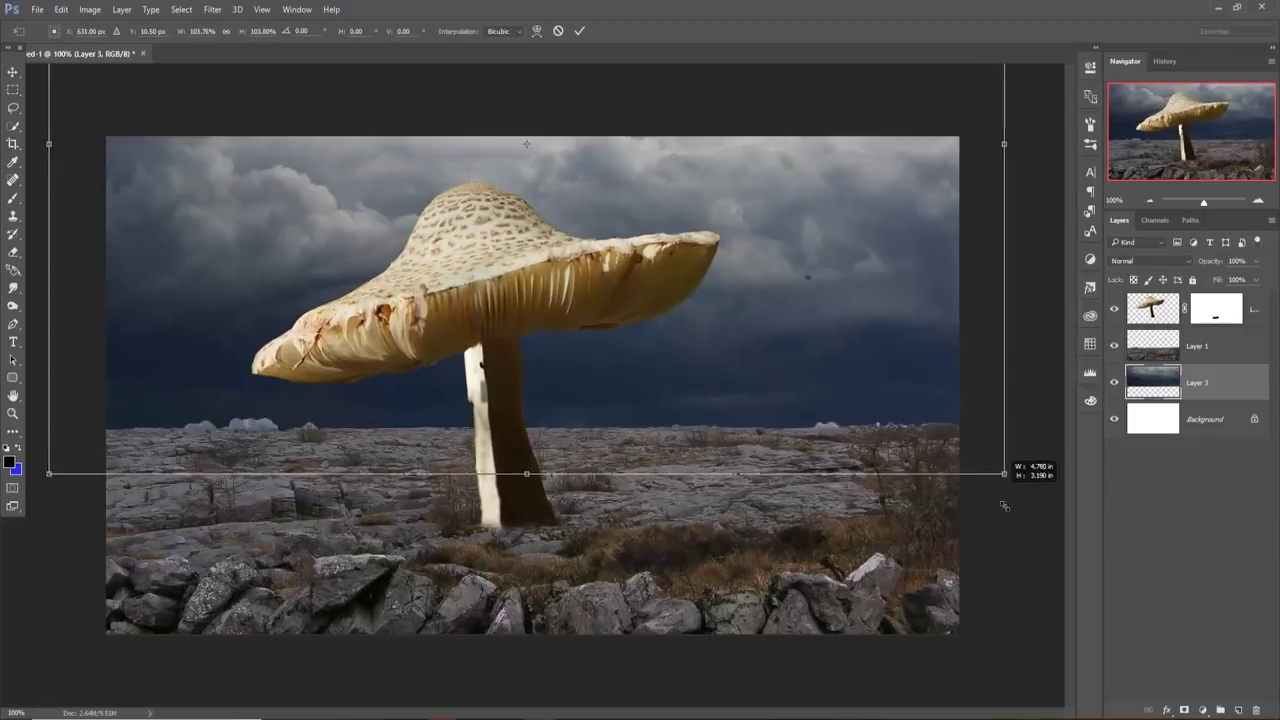
{"action": "left_click_drag", "start_coordinate": [835, 378], "coordinate": [817, 352]}
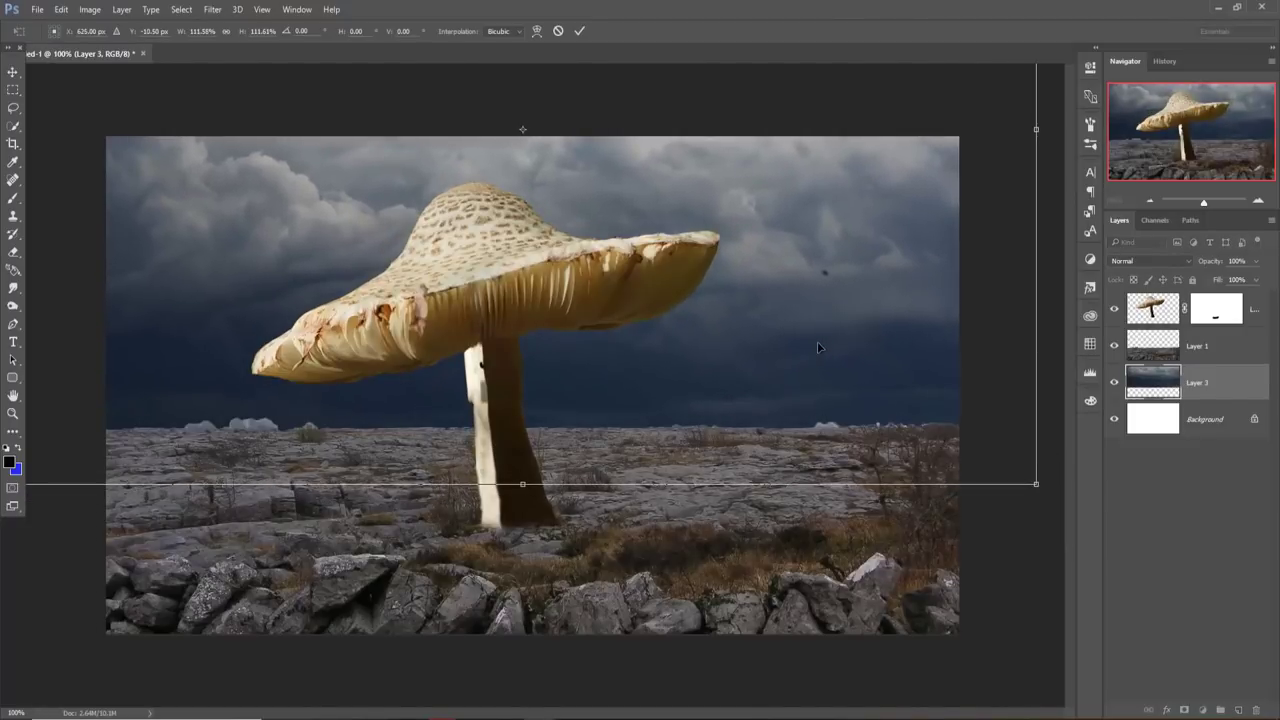
{"action": "left_click", "coordinate": [580, 31]}
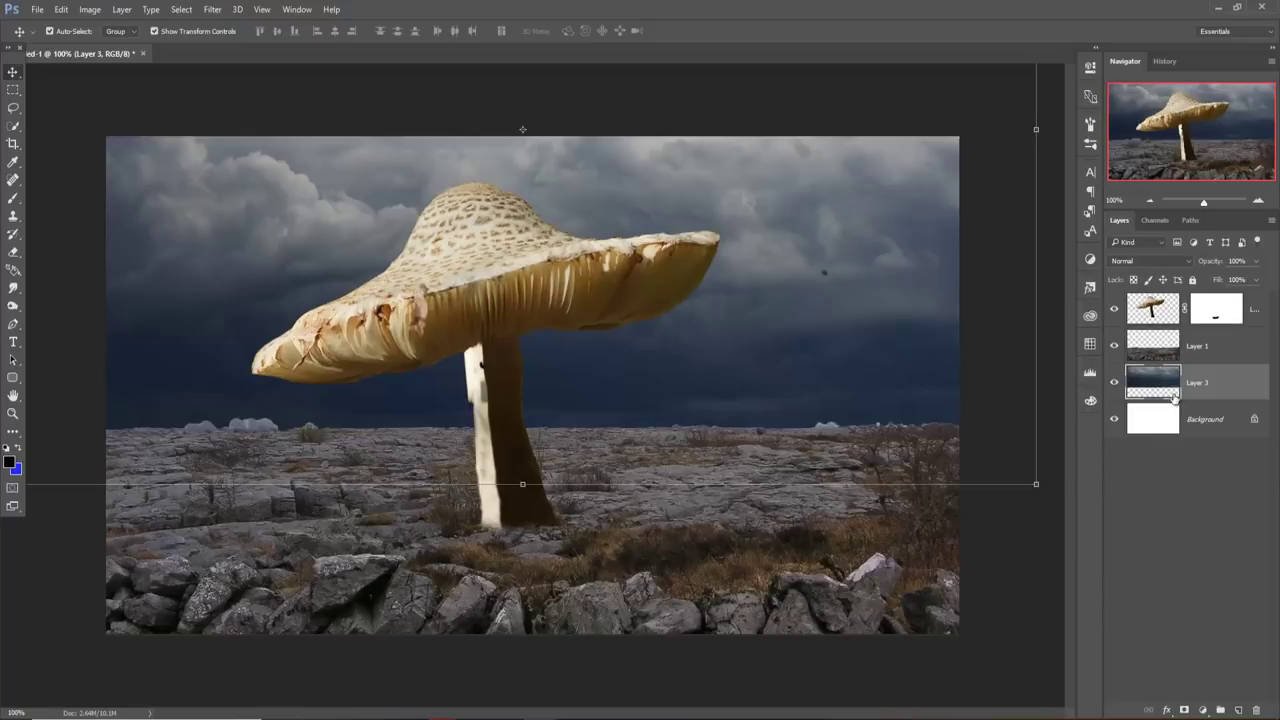
{"action": "left_click", "coordinate": [1148, 349]}
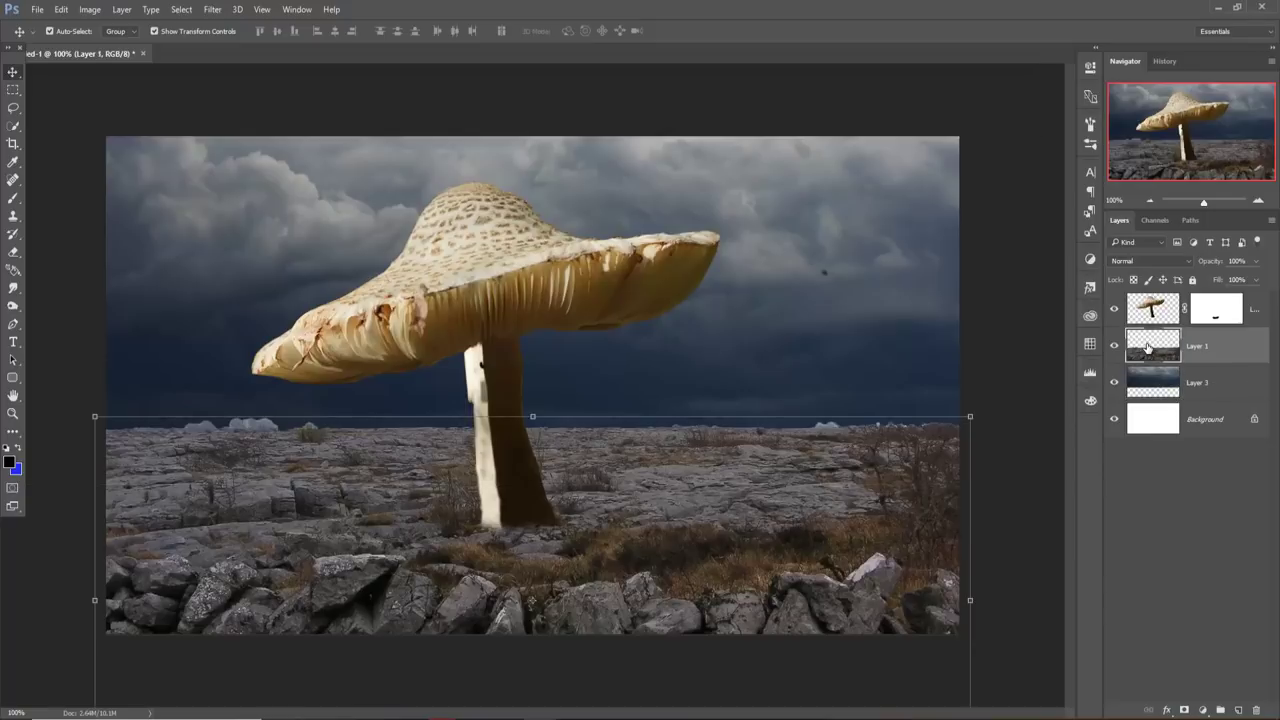
- Clip a Color Balance layer to the rocks with midtones Cyan/Red −18, Yellow/Blue +26
{"action": "left_click", "coordinate": [1203, 710]}
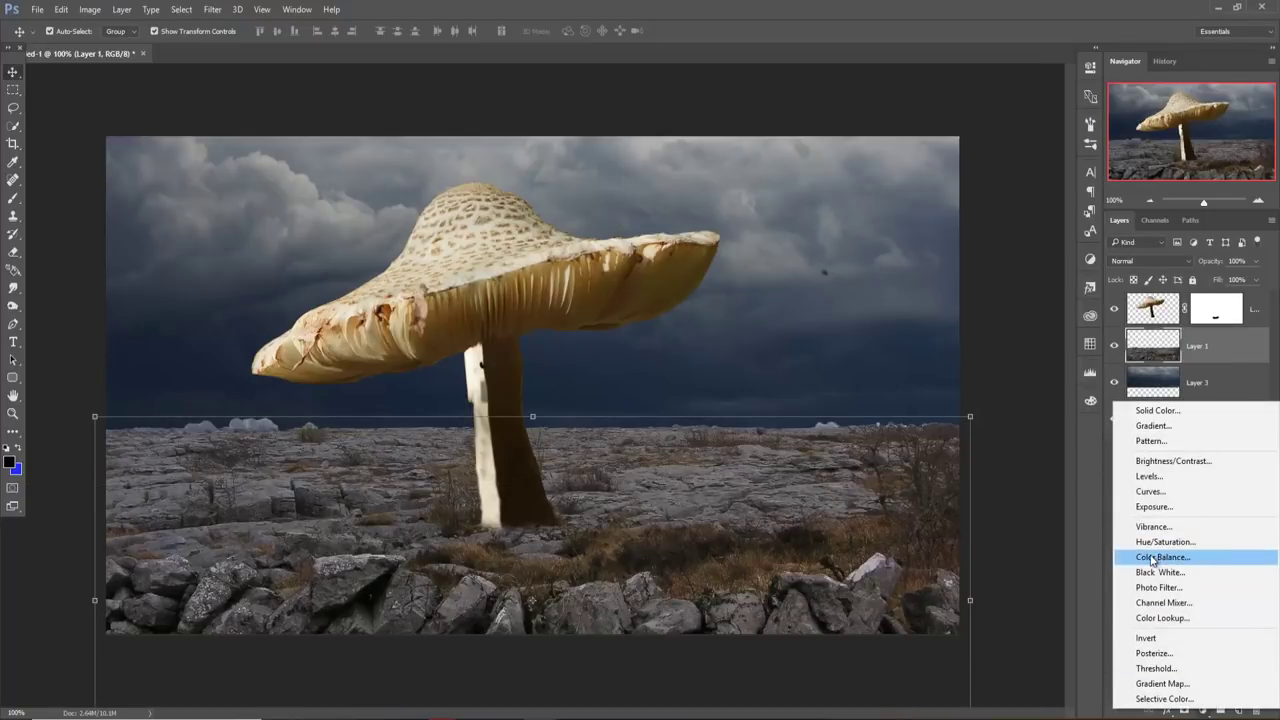
{"action": "left_click", "coordinate": [1160, 557]}
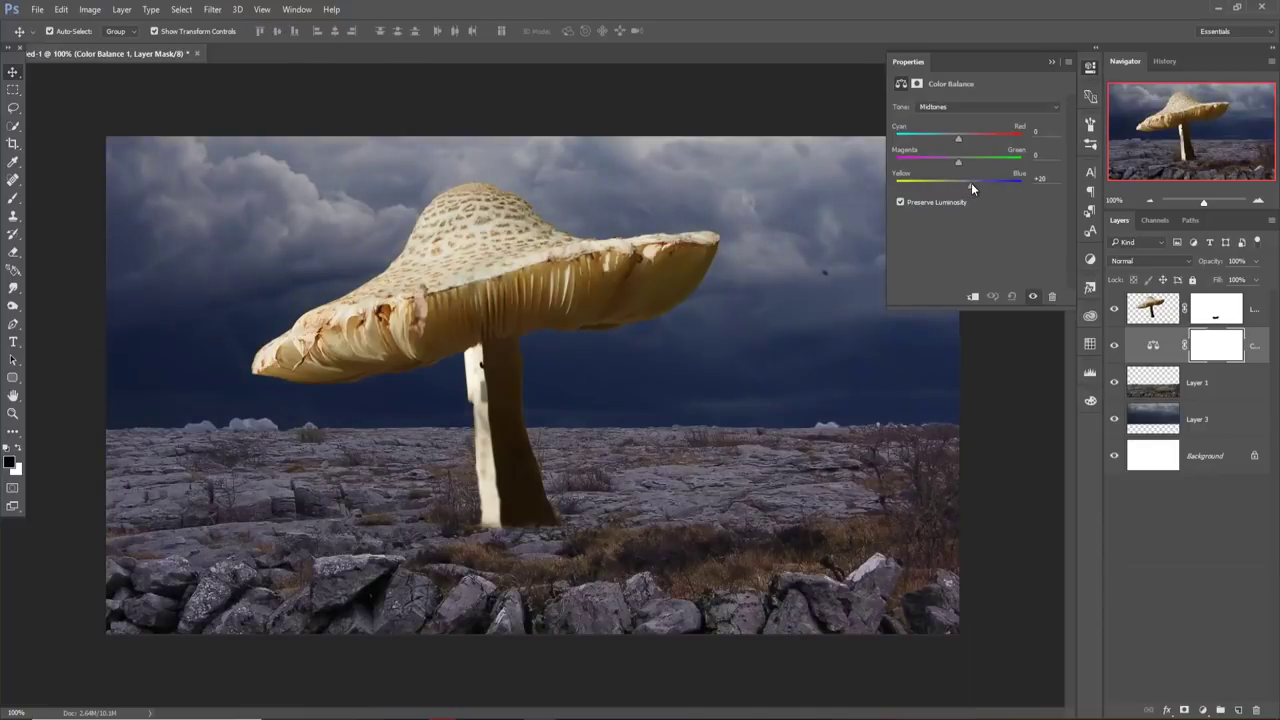
{"action": "left_click_drag", "start_coordinate": [971, 182], "coordinate": [945, 138]}
{"action": "left_click", "coordinate": [972, 296]}
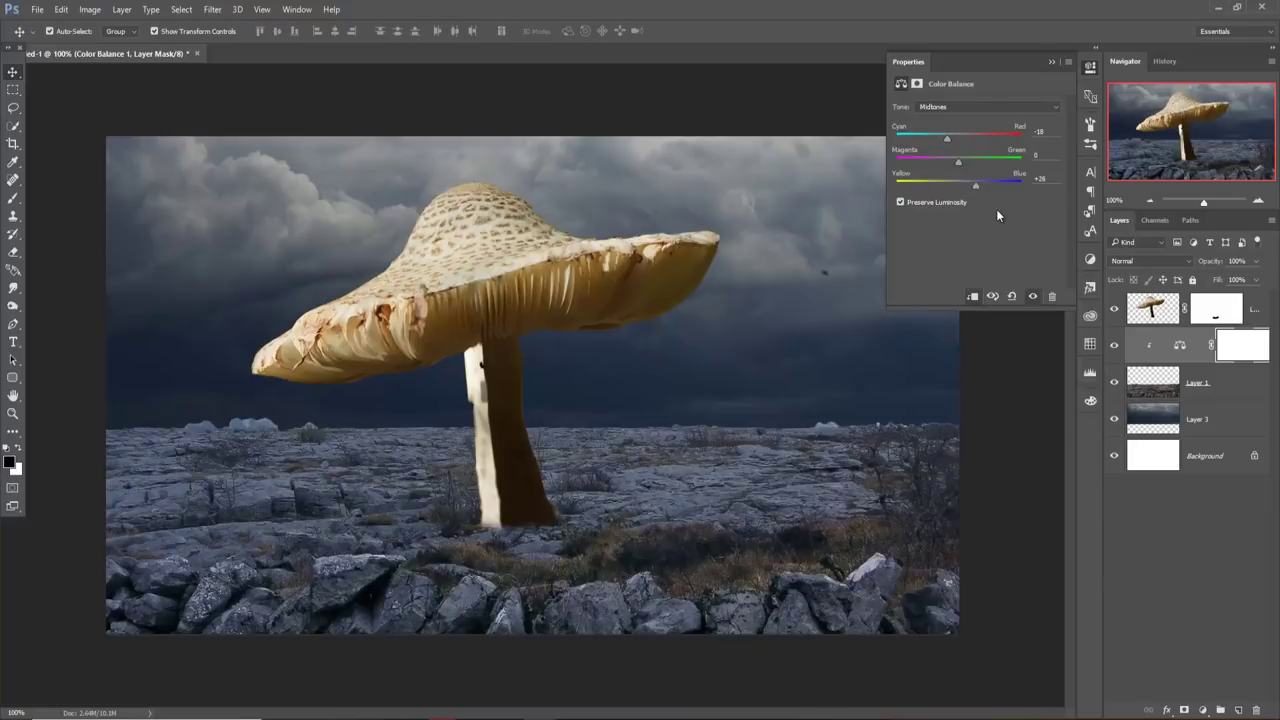
{"action": "left_click", "coordinate": [1049, 63]}
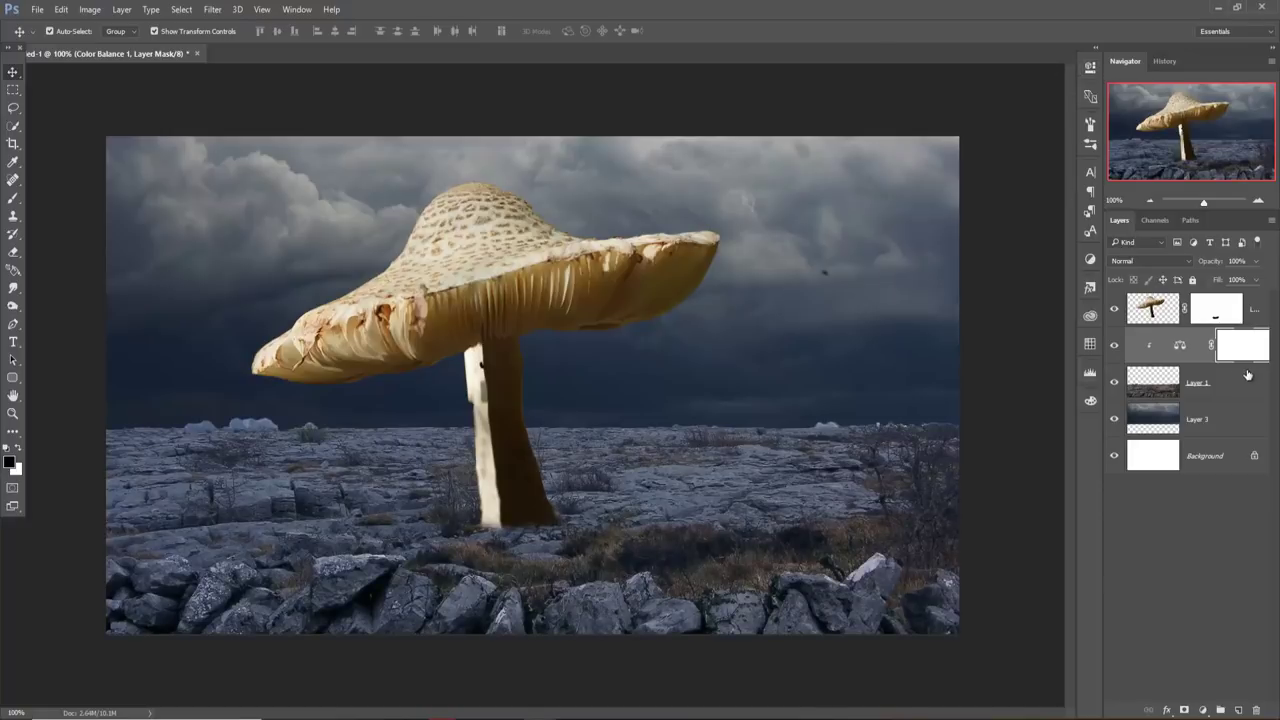
{"action": "left_click", "coordinate": [1203, 710]}
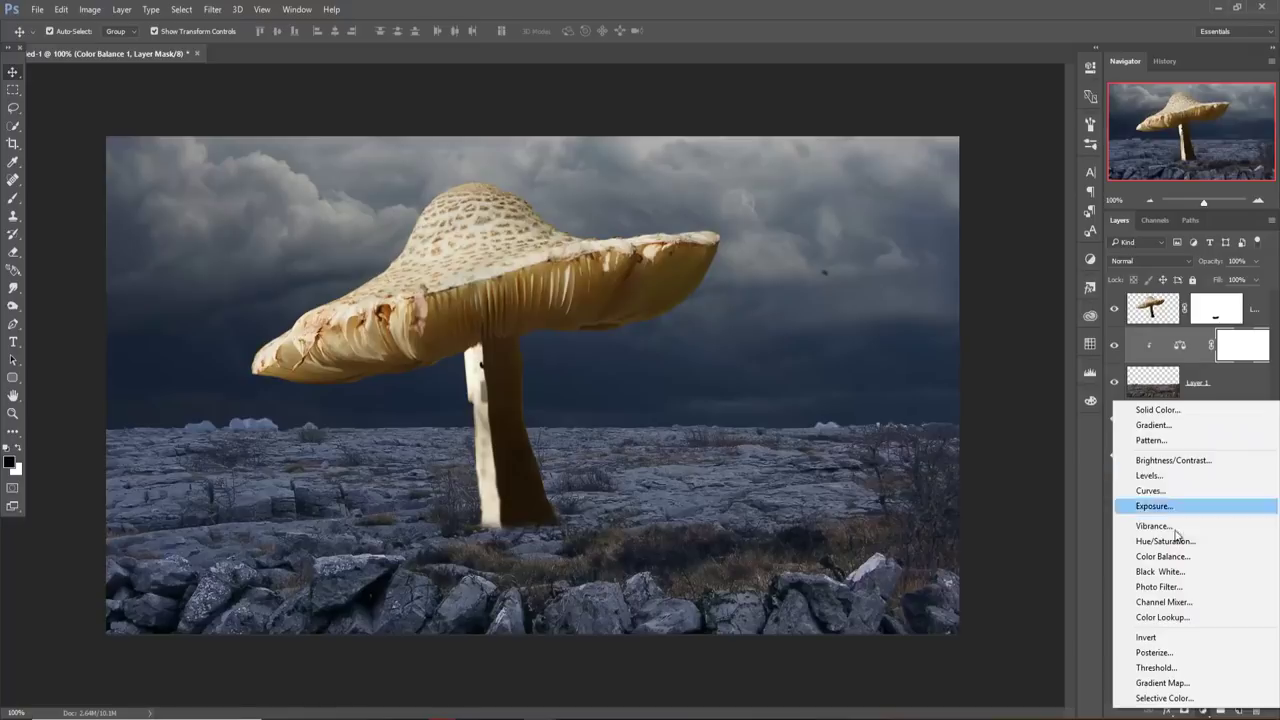
- Delete a trial Levels layer and add a Curves layer with the midpoint pulled slightly down
{"action": "left_click", "coordinate": [1165, 476]}
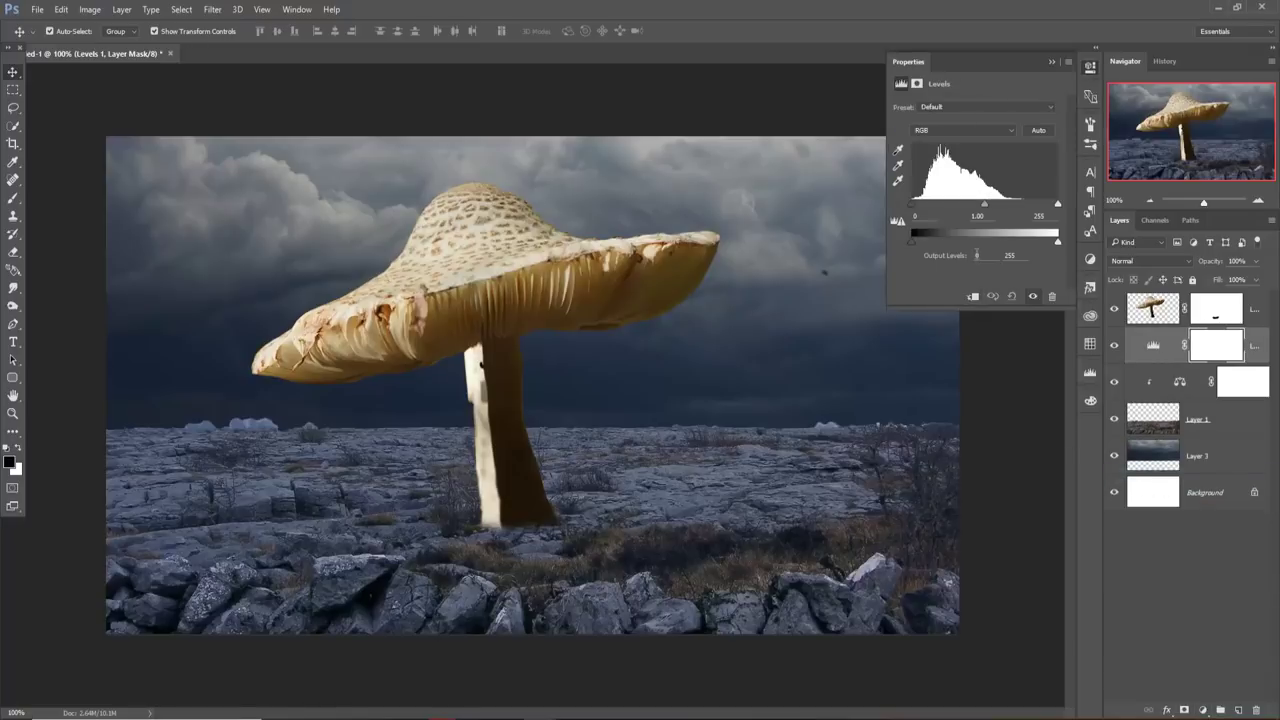
{"action": "left_click", "coordinate": [1052, 60]}
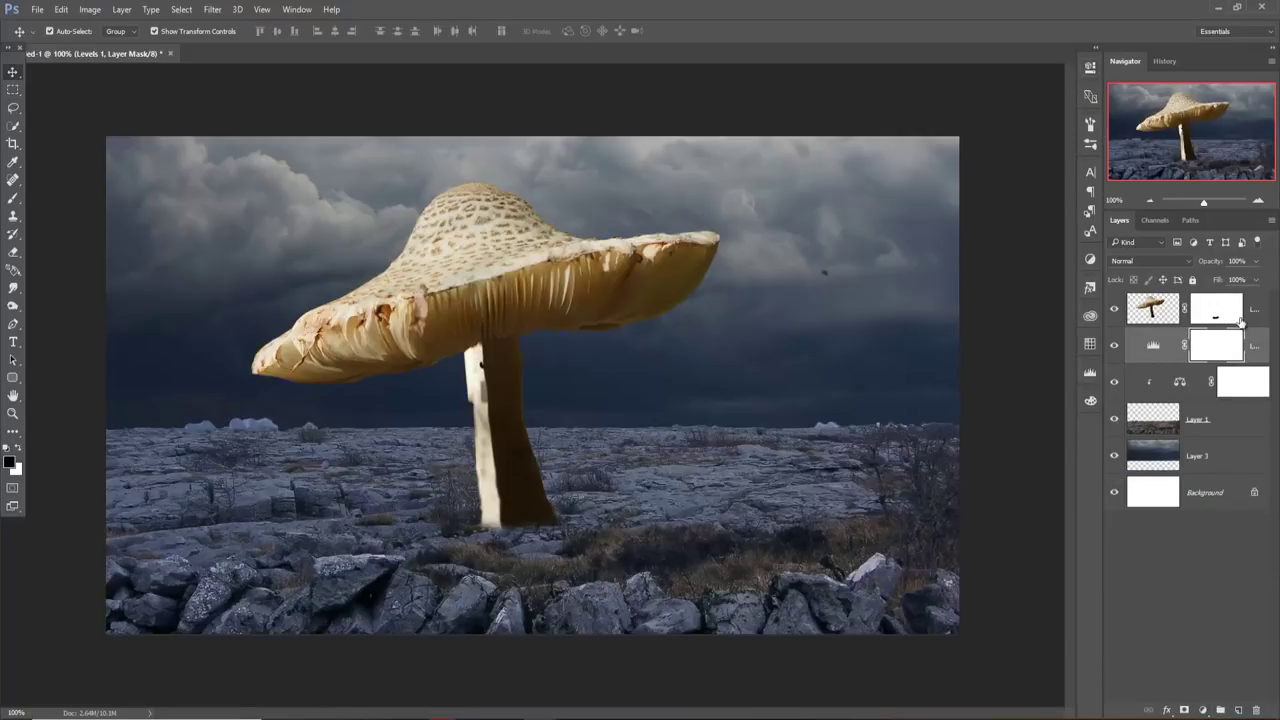
{"action": "key", "text": "Delete"}
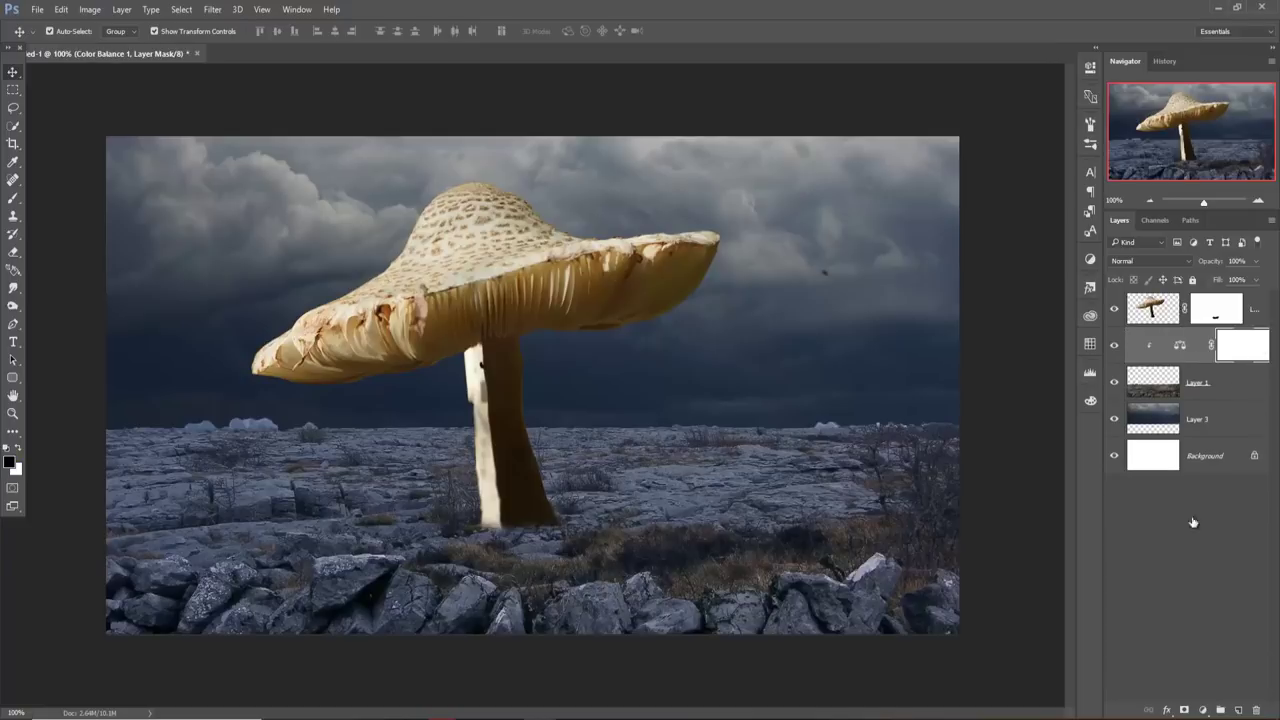
{"action": "left_click", "coordinate": [1202, 709]}
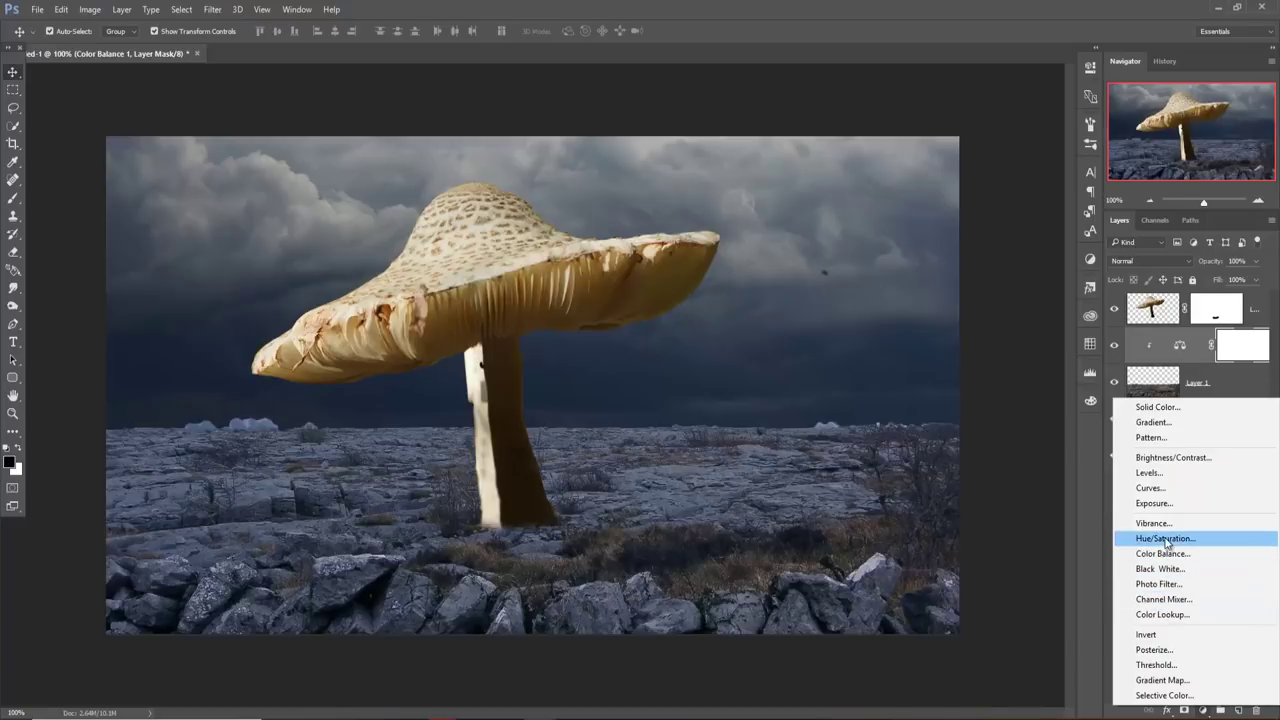
{"action": "left_click", "coordinate": [1150, 488]}
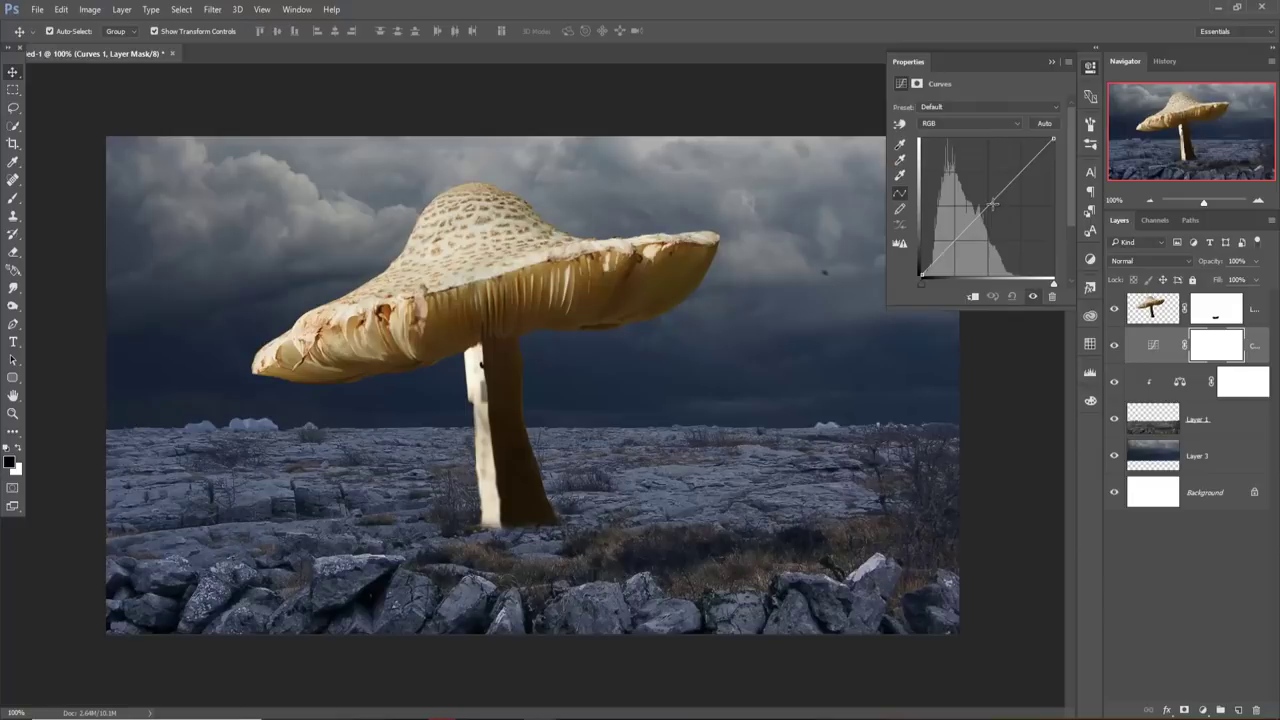
{"action": "left_click_drag", "start_coordinate": [992, 204], "coordinate": [999, 206]}
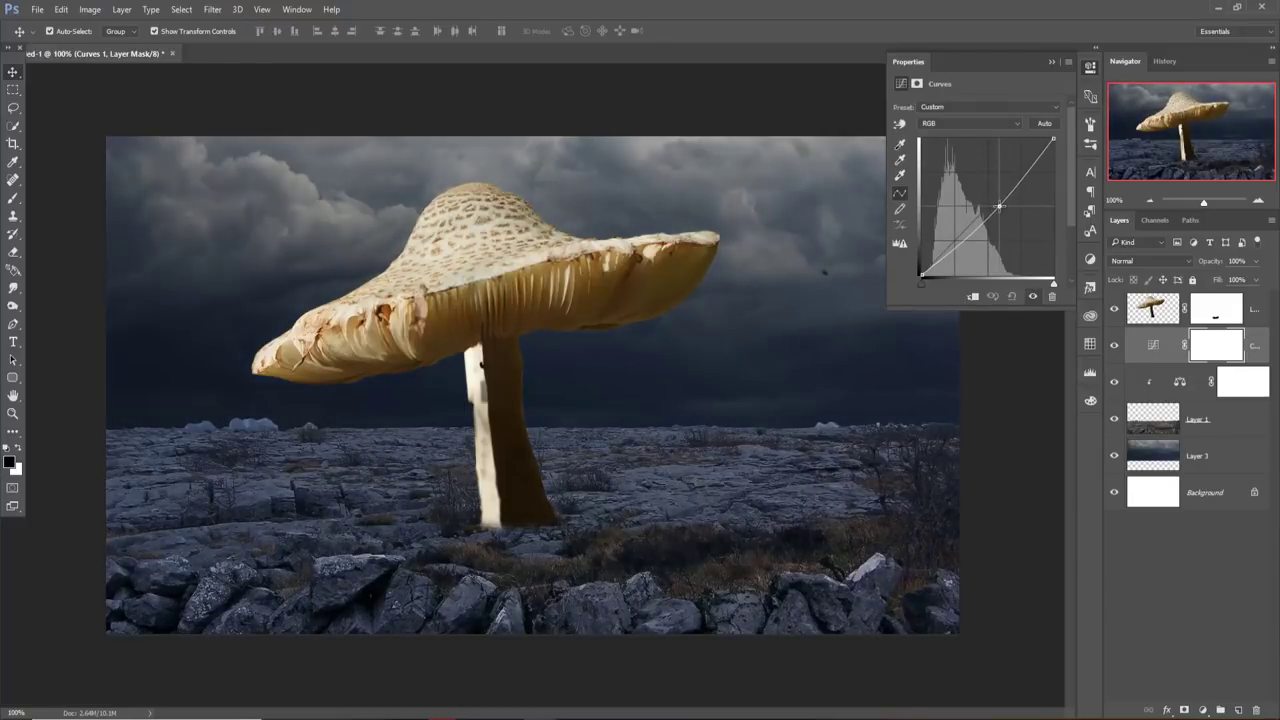
{"action": "left_click_drag", "start_coordinate": [999, 206], "coordinate": [997, 207]}
{"action": "left_click", "coordinate": [1053, 61]}
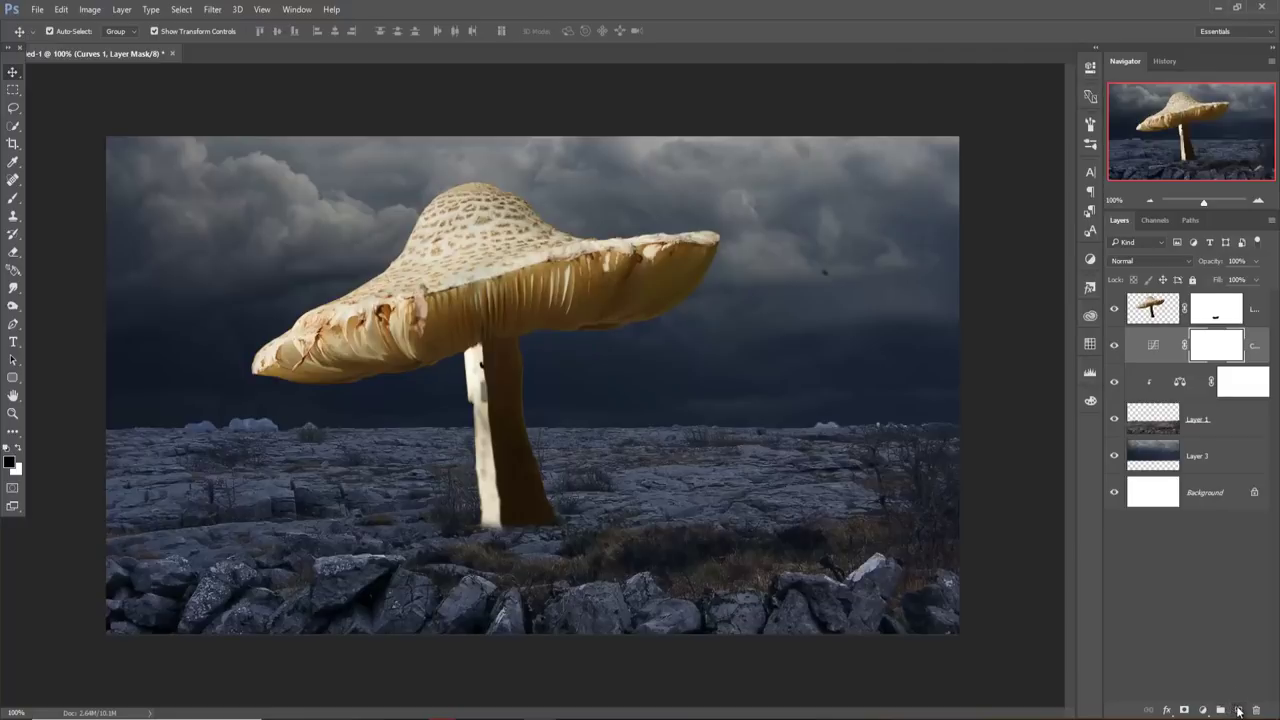
- Duplicate the mushroom layer and hide the original
{"action": "left_click", "coordinate": [1246, 310]}
{"action": "right_click", "coordinate": [1246, 310]}
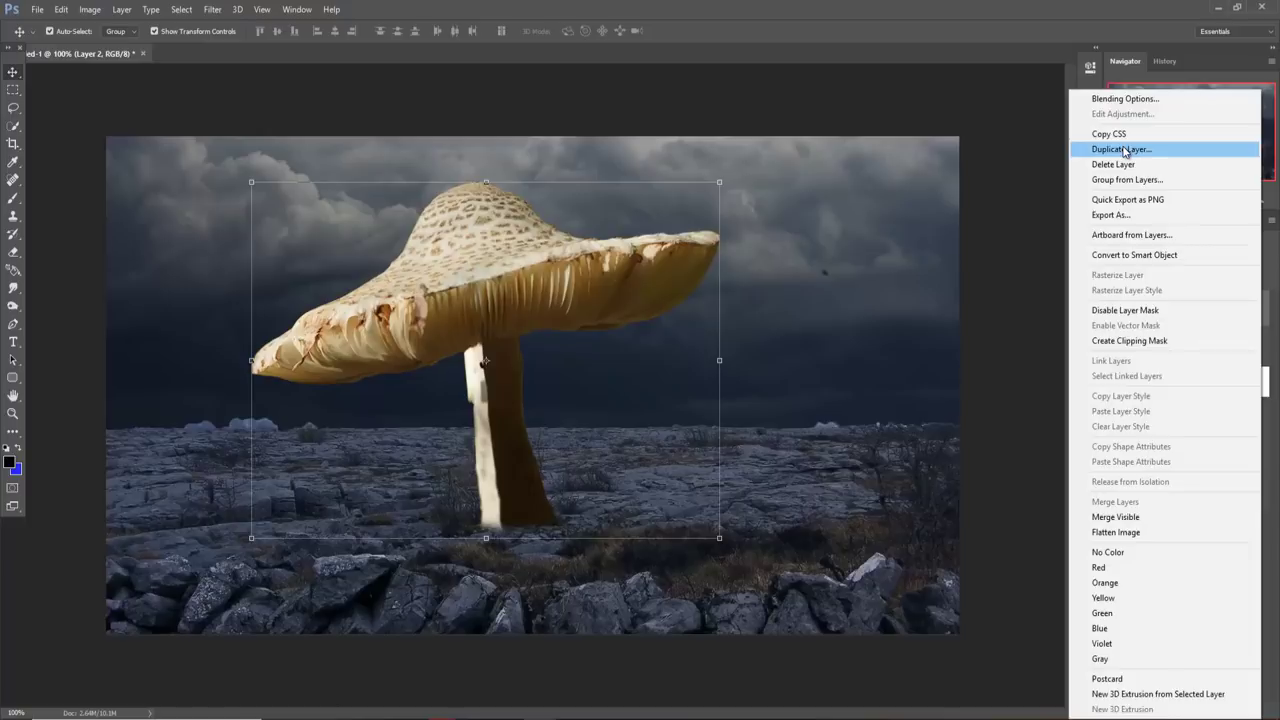
{"action": "left_click", "coordinate": [1121, 149]}
{"action": "key", "text": "Return"}
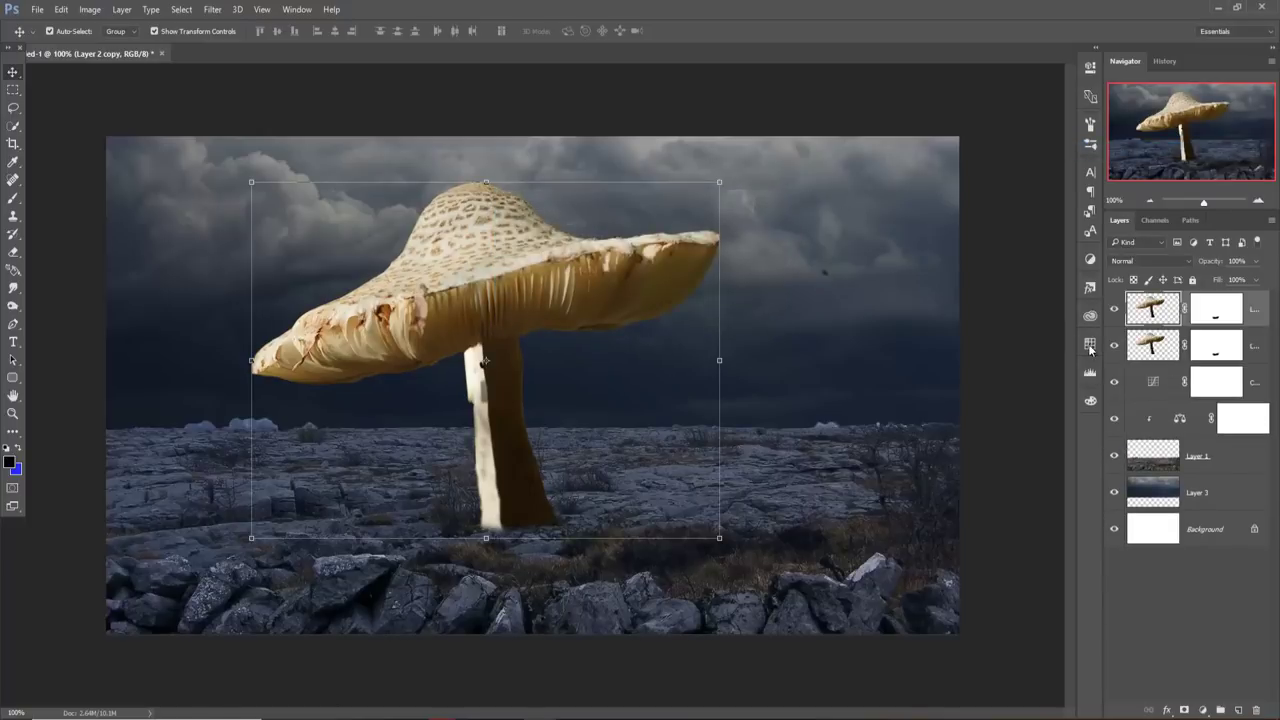
{"action": "left_click", "coordinate": [1113, 346]}
- Clip a Color Balance layer to the mushroom copy with midtones Cyan/Red −15, Yellow/Blue +26
{"action": "left_click", "coordinate": [1203, 710]}
{"action": "left_click", "coordinate": [1163, 558]}
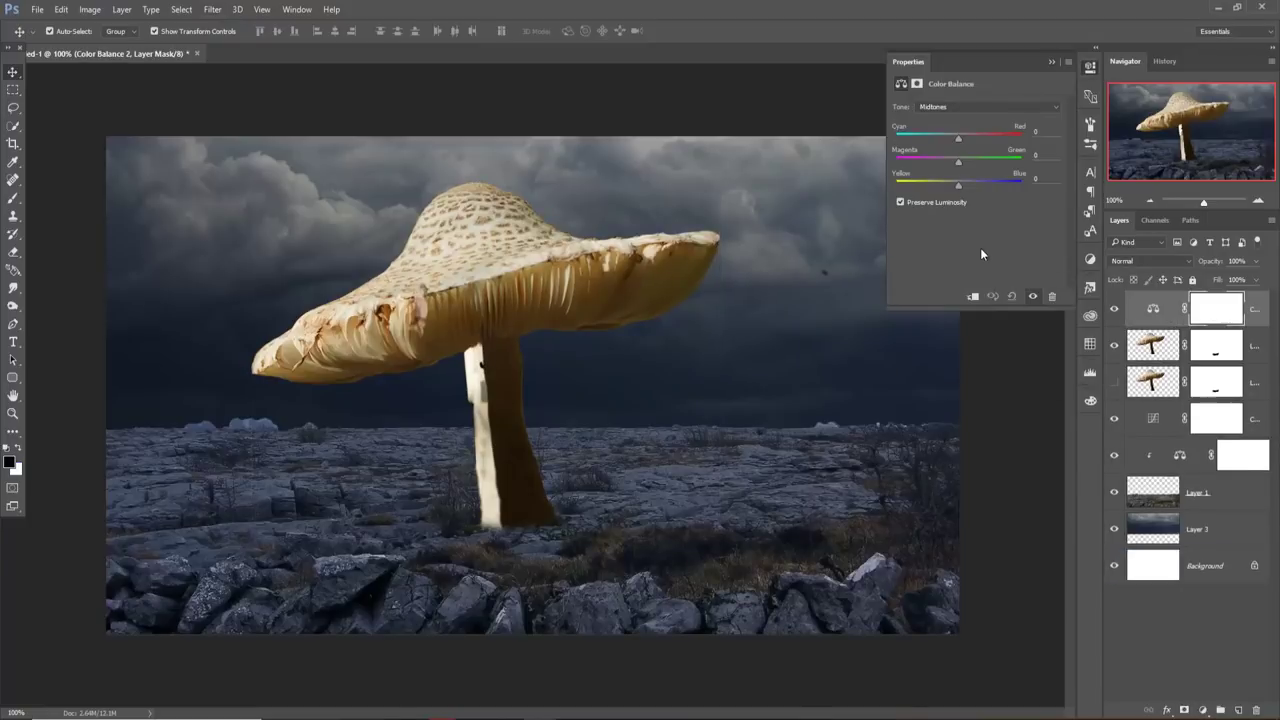
{"action": "left_click_drag", "start_coordinate": [958, 184], "coordinate": [971, 182]}
{"action": "left_click", "coordinate": [973, 297]}
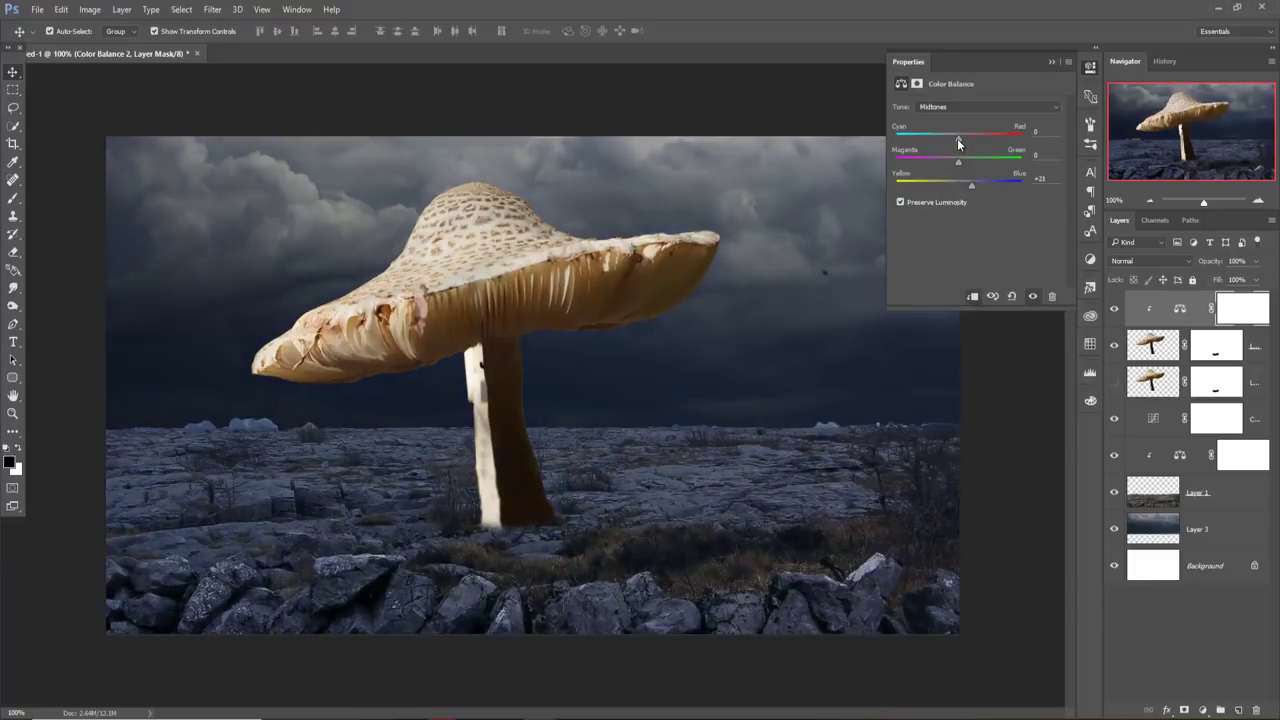
{"action": "left_click_drag", "start_coordinate": [957, 138], "coordinate": [952, 138]}
- Add a layer mask to the rocky ground layer, Layer 1, and target the mask
{"action": "left_click", "coordinate": [1052, 62]}
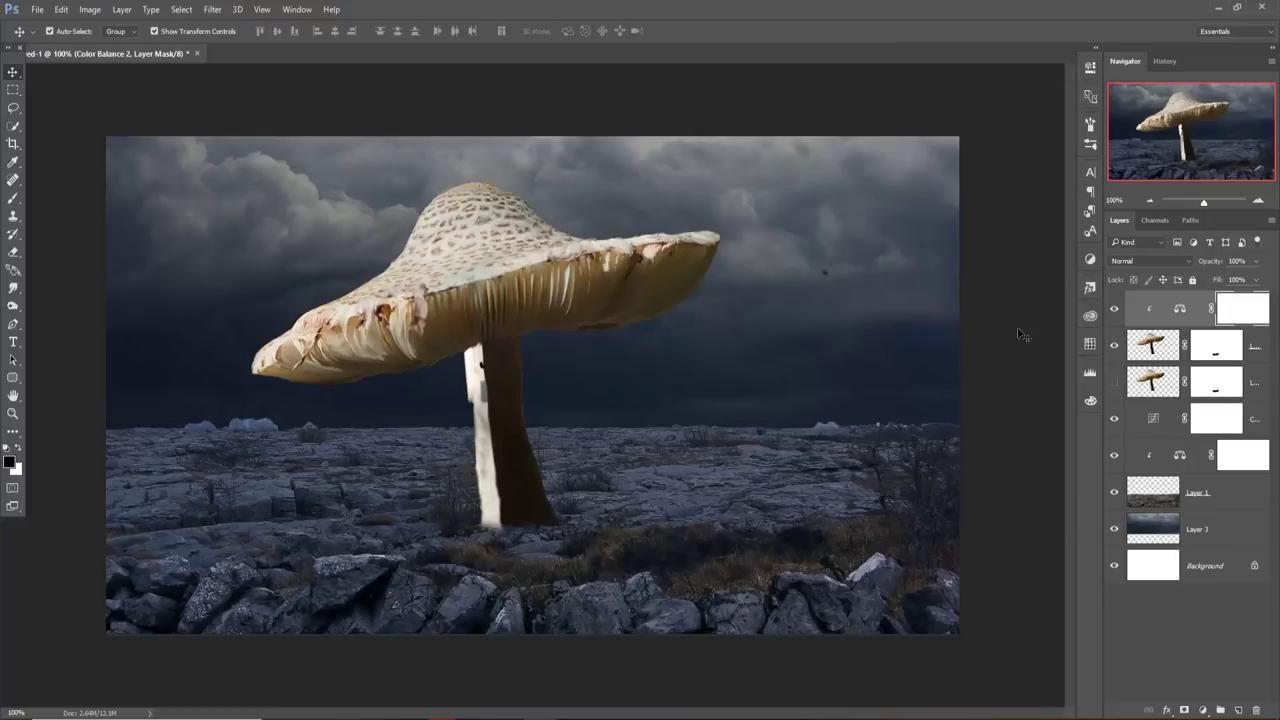
{"action": "left_click", "coordinate": [1204, 500]}
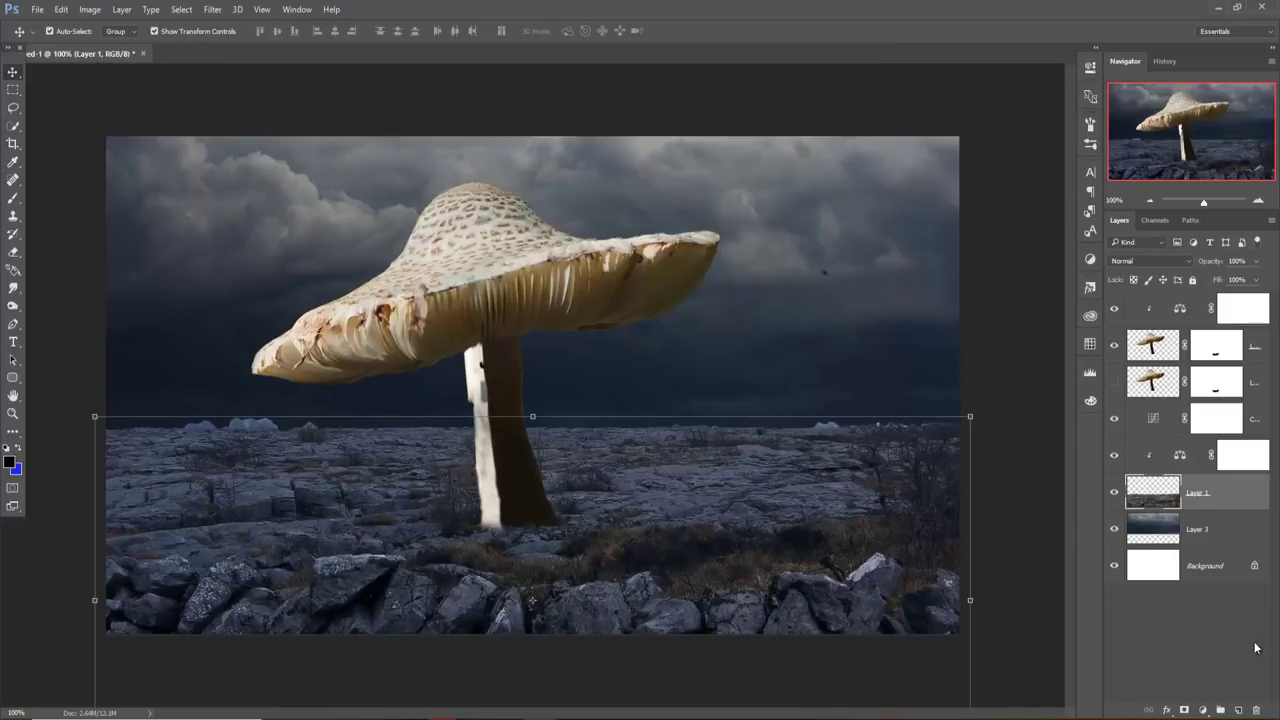
{"action": "left_click", "coordinate": [1204, 710]}
{"action": "left_click", "coordinate": [13, 198]}
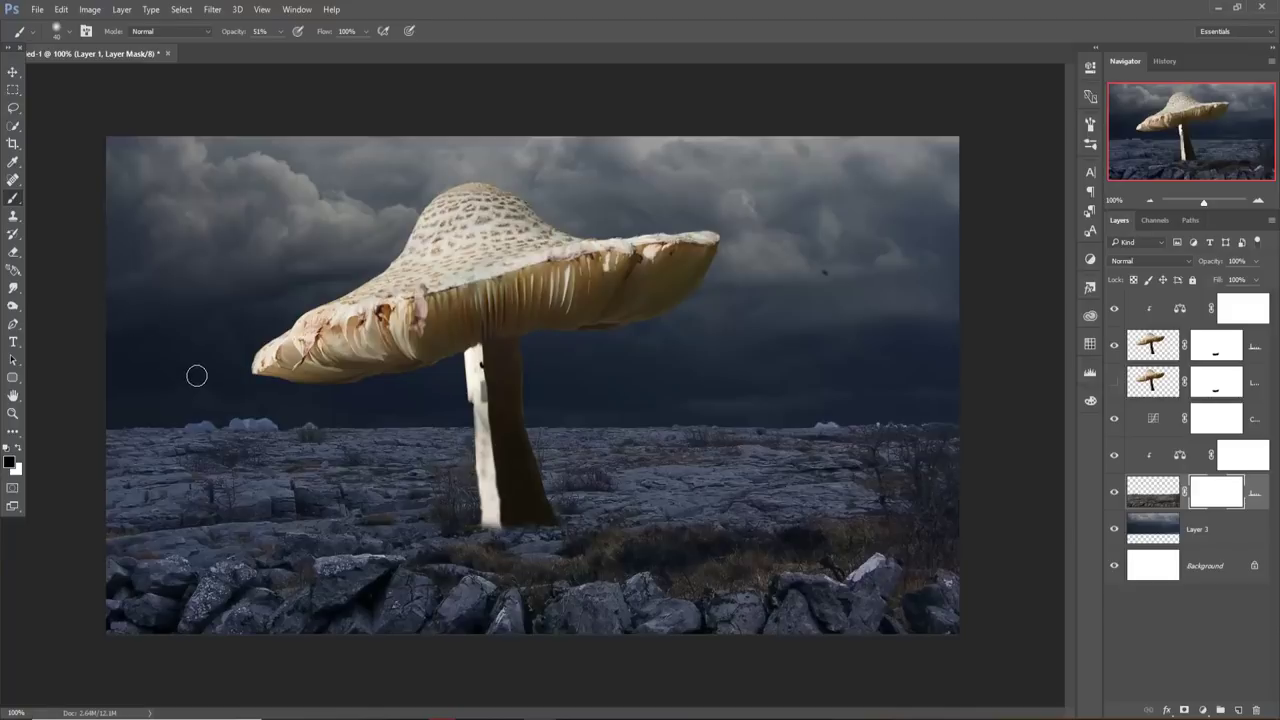
- Set the mask brush to 100 px at 100% opacity after a trial stroke
{"action": "key", "text": "bracketright"}
{"action": "key", "text": "bracketright"}
{"action": "key", "text": "bracketright"}
{"action": "key", "text": "bracketright"}
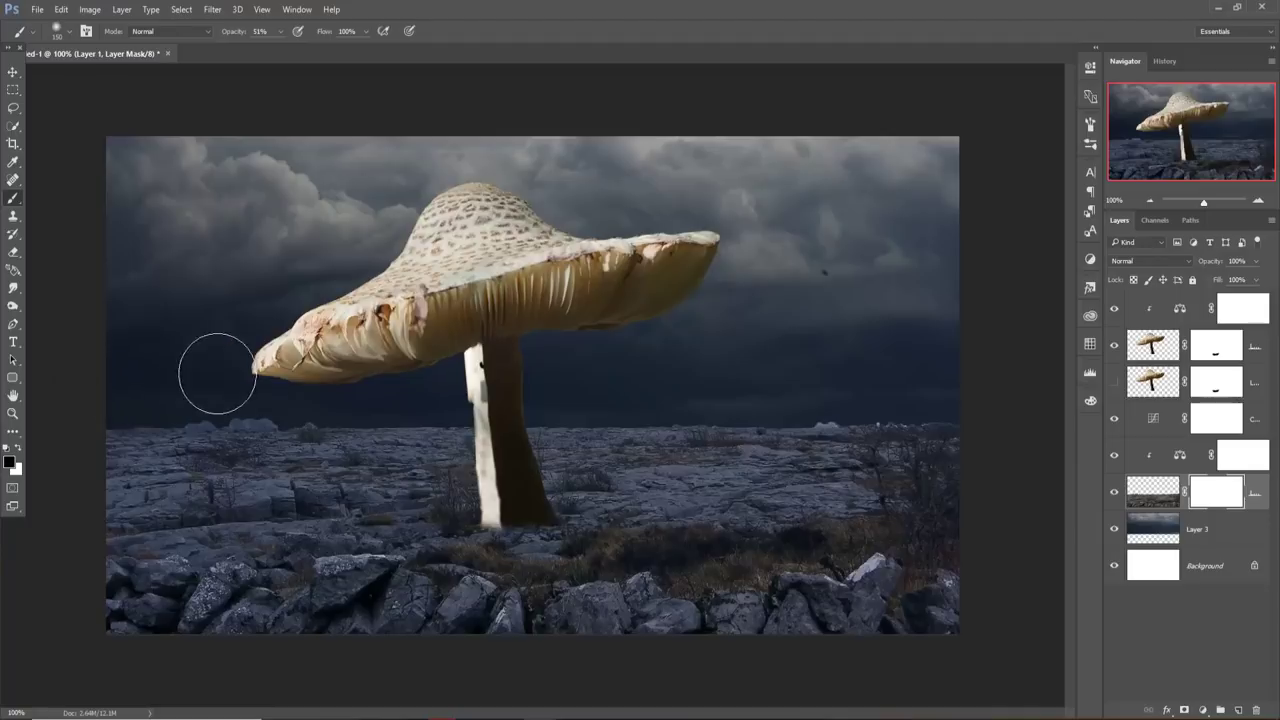
{"action": "left_click_drag", "start_coordinate": [146, 394], "coordinate": [491, 374]}
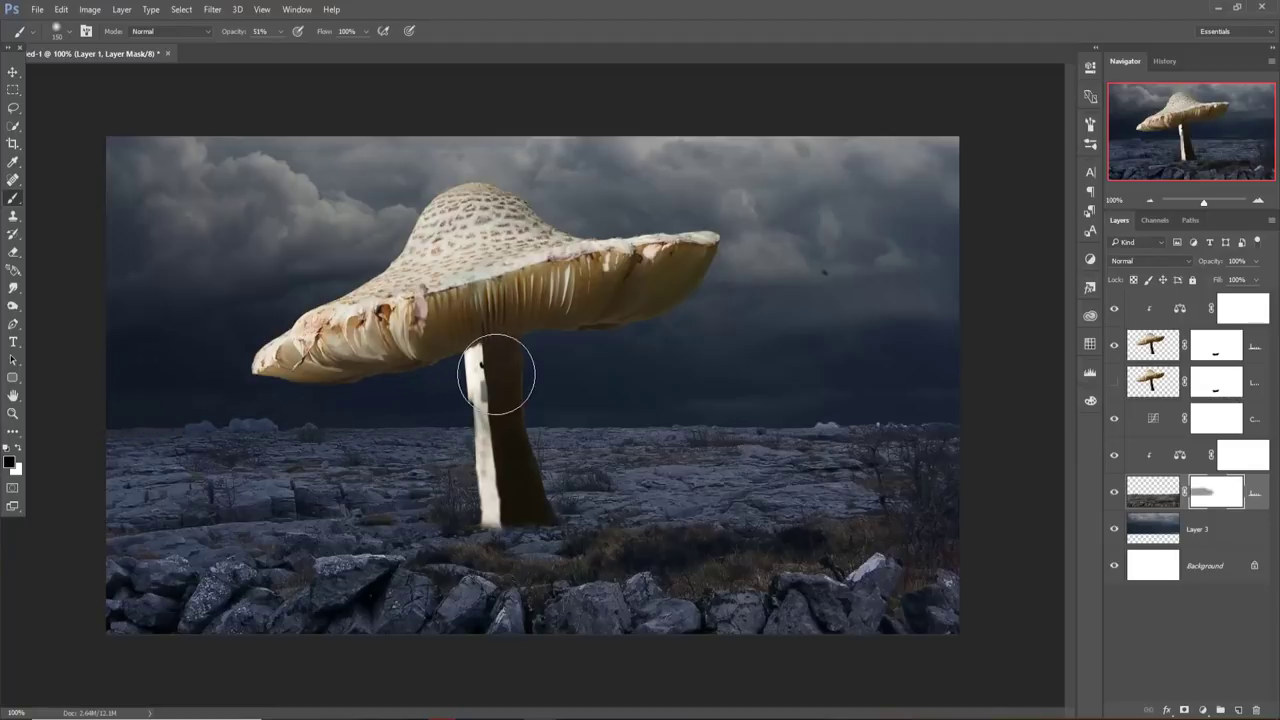
{"action": "key", "text": "ctrl+z"}
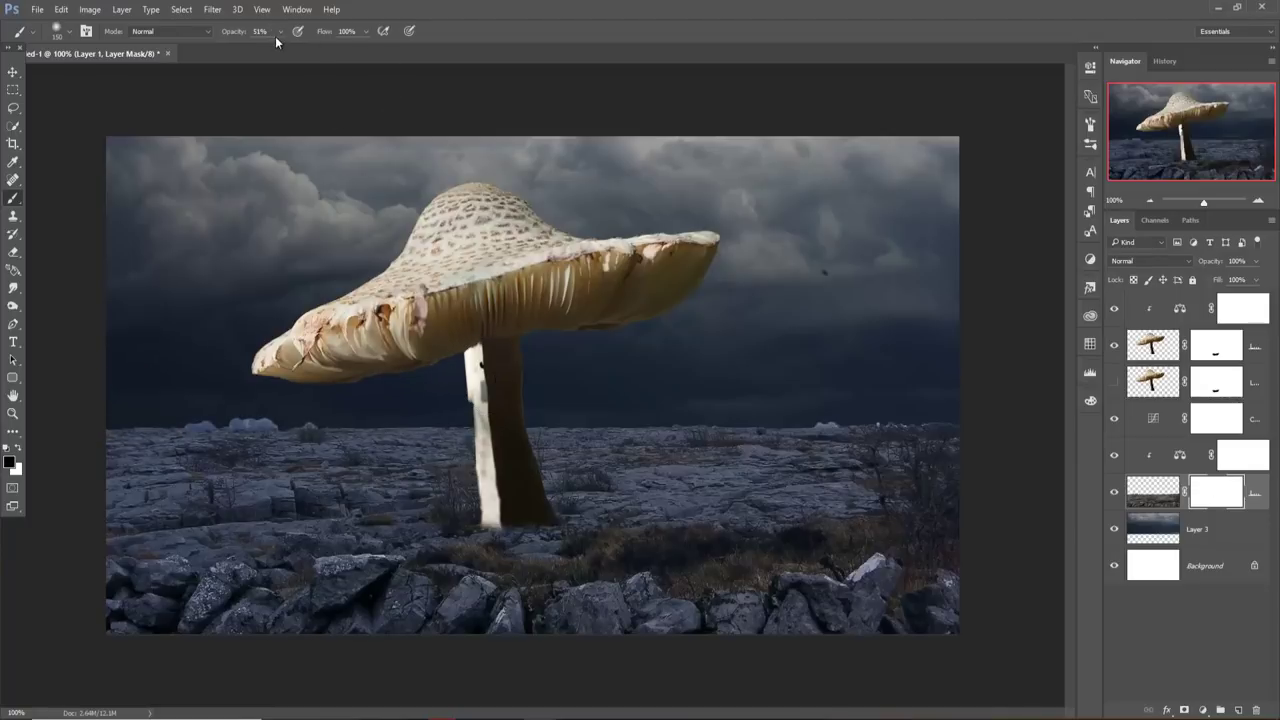
{"action": "left_click_drag", "start_coordinate": [279, 31], "coordinate": [310, 48]}
{"action": "key", "text": "bracketleft"}
{"action": "key", "text": "bracketleft"}
- Paint black along the horizon to hide the pale rocks at left, right and across
{"action": "left_click_drag", "start_coordinate": [157, 400], "coordinate": [323, 400]}
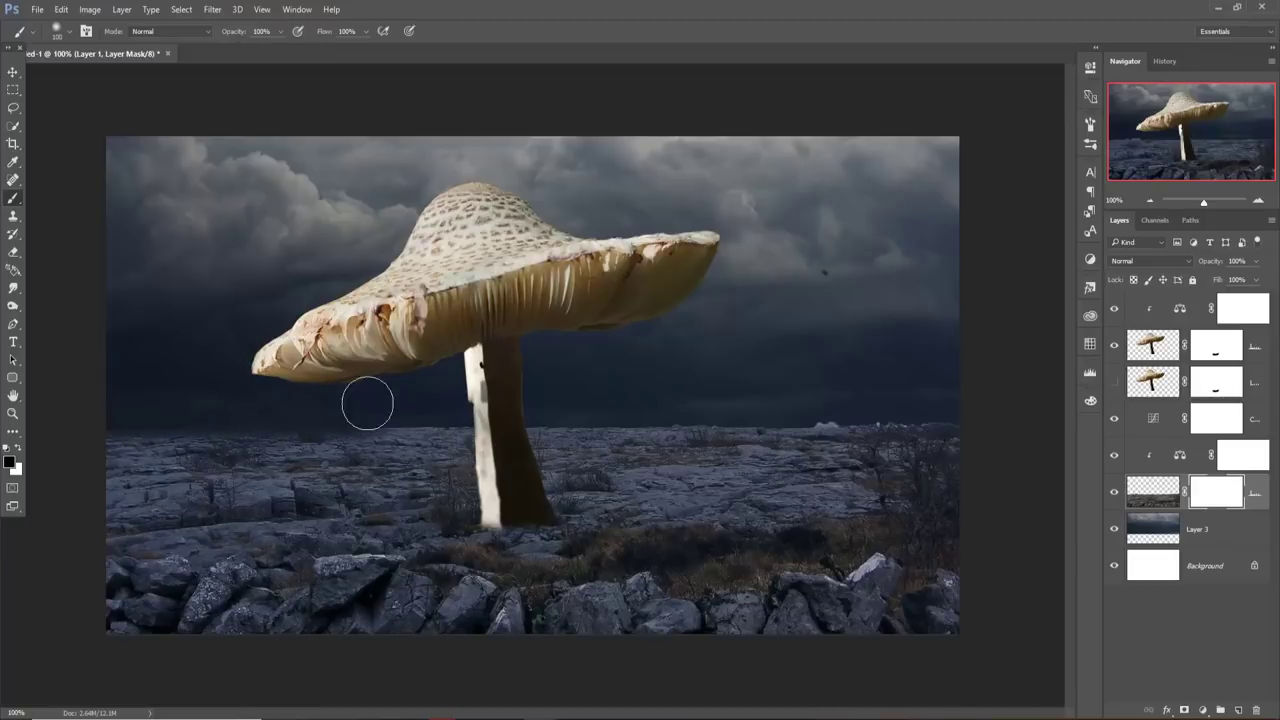
{"action": "left_click_drag", "start_coordinate": [591, 400], "coordinate": [846, 403]}
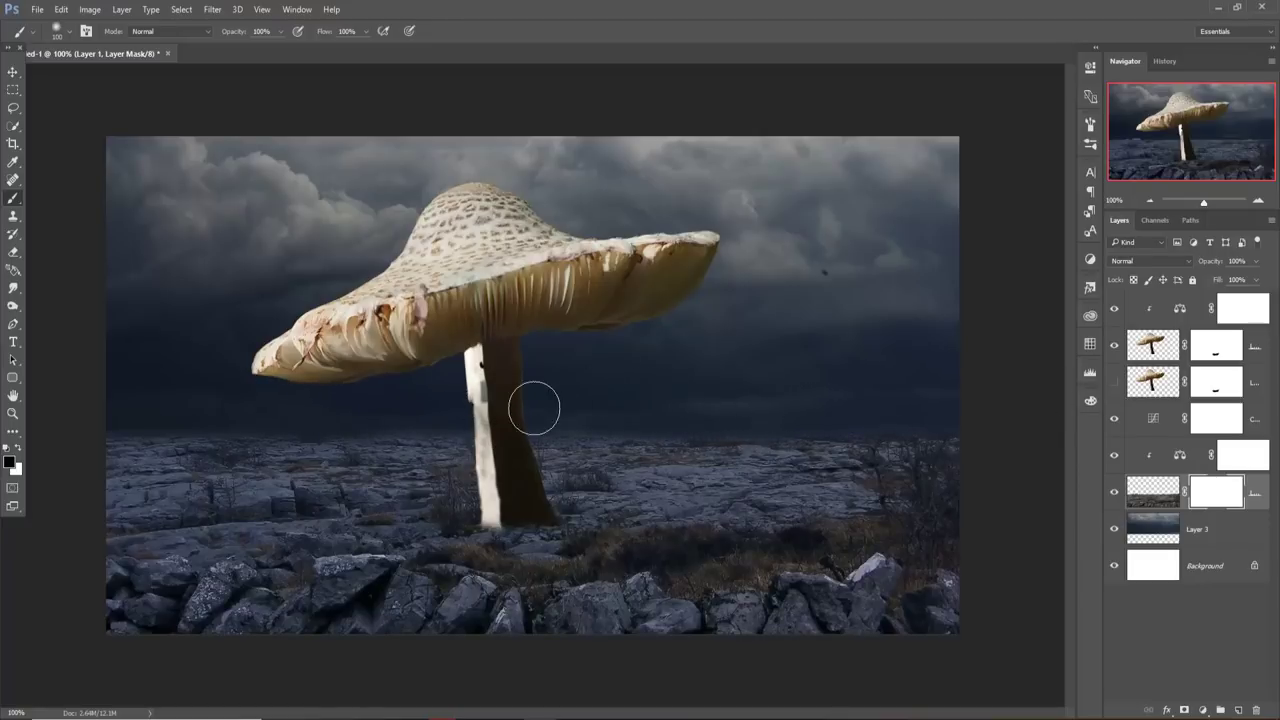
{"action": "left_click_drag", "start_coordinate": [191, 414], "coordinate": [130, 420]}
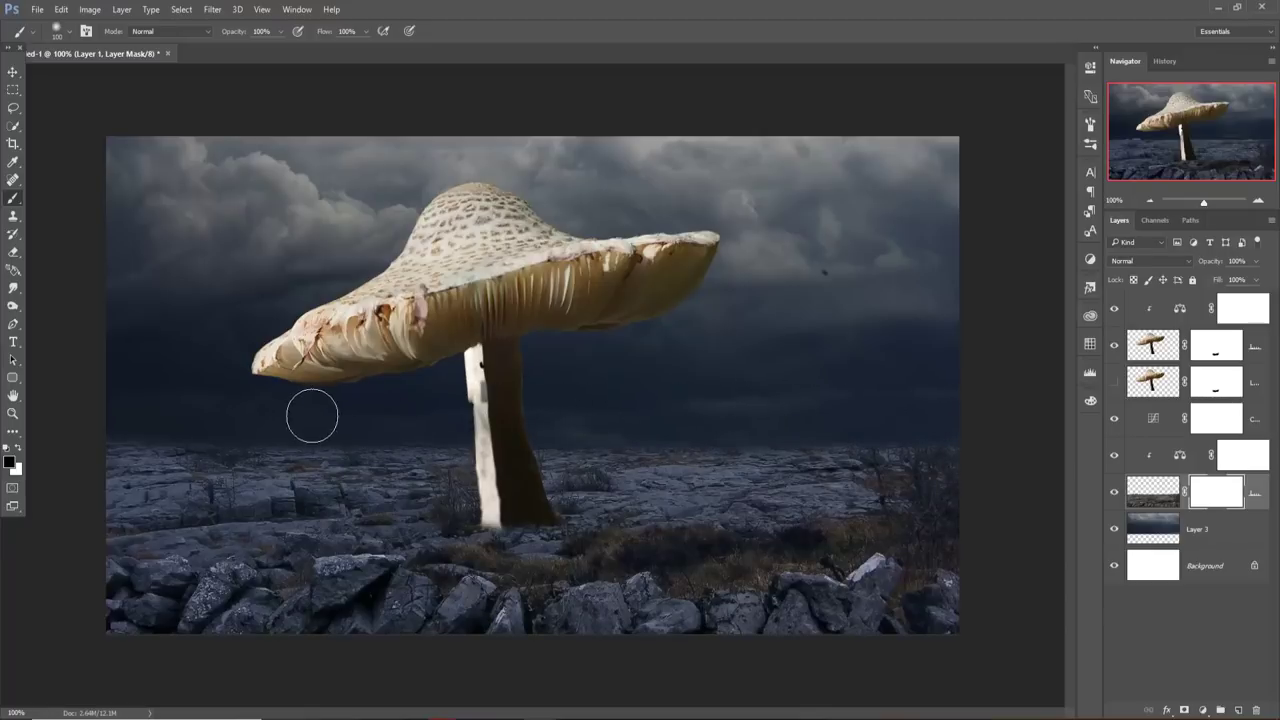
{"action": "left_click_drag", "start_coordinate": [143, 423], "coordinate": [987, 423]}
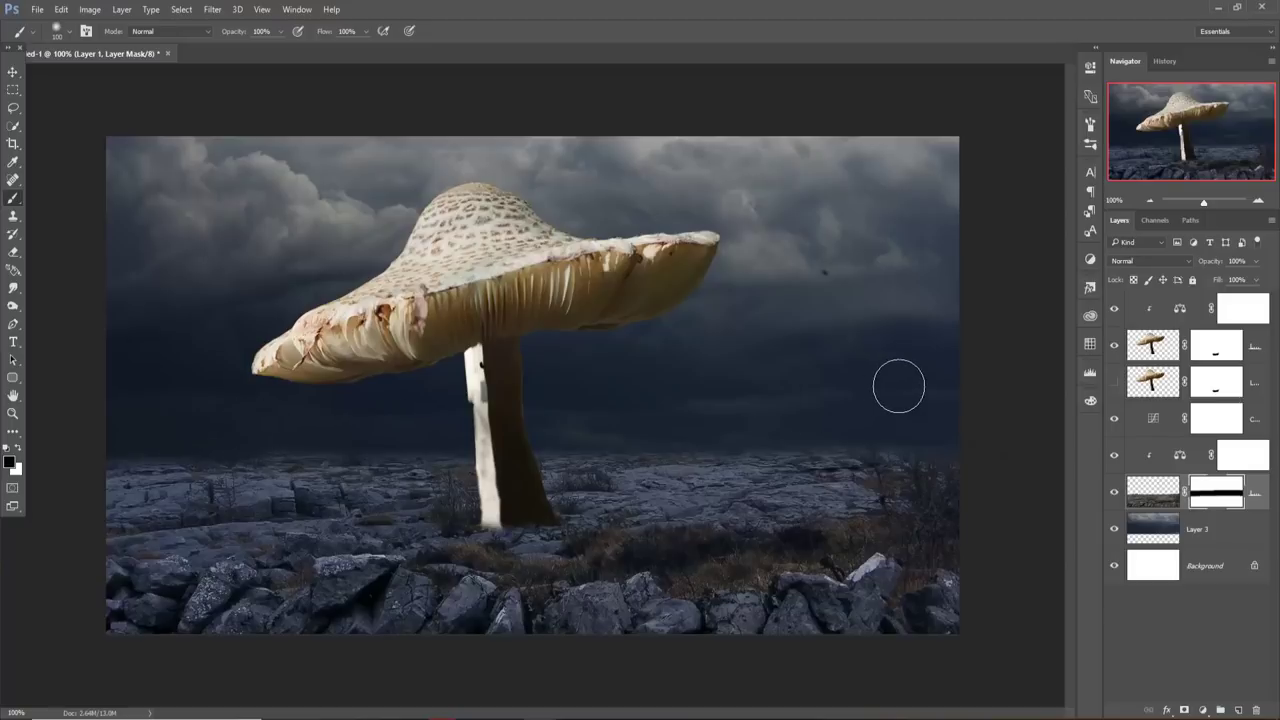
{"action": "left_click", "coordinate": [13, 72]}
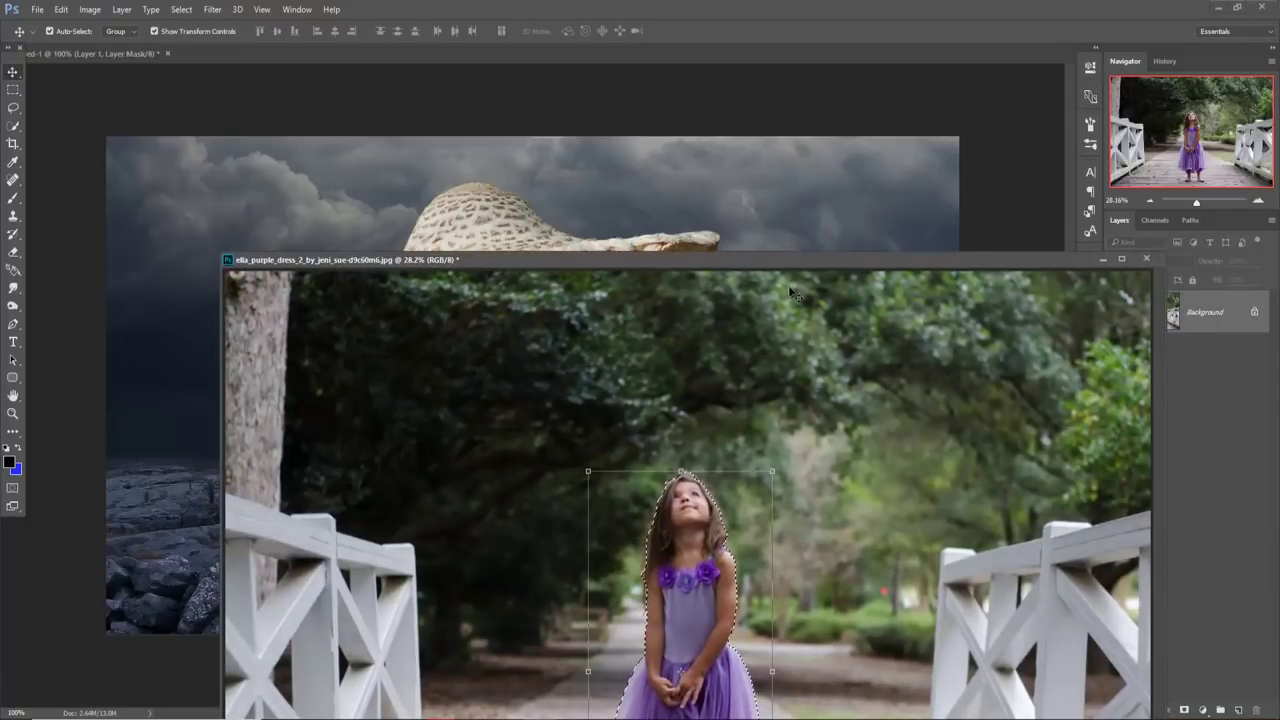
- Drag the selected girl into the mushroom scene and move Layer 4 to the top of the stack
{"action": "left_click_drag", "start_coordinate": [828, 253], "coordinate": [1062, 150]}
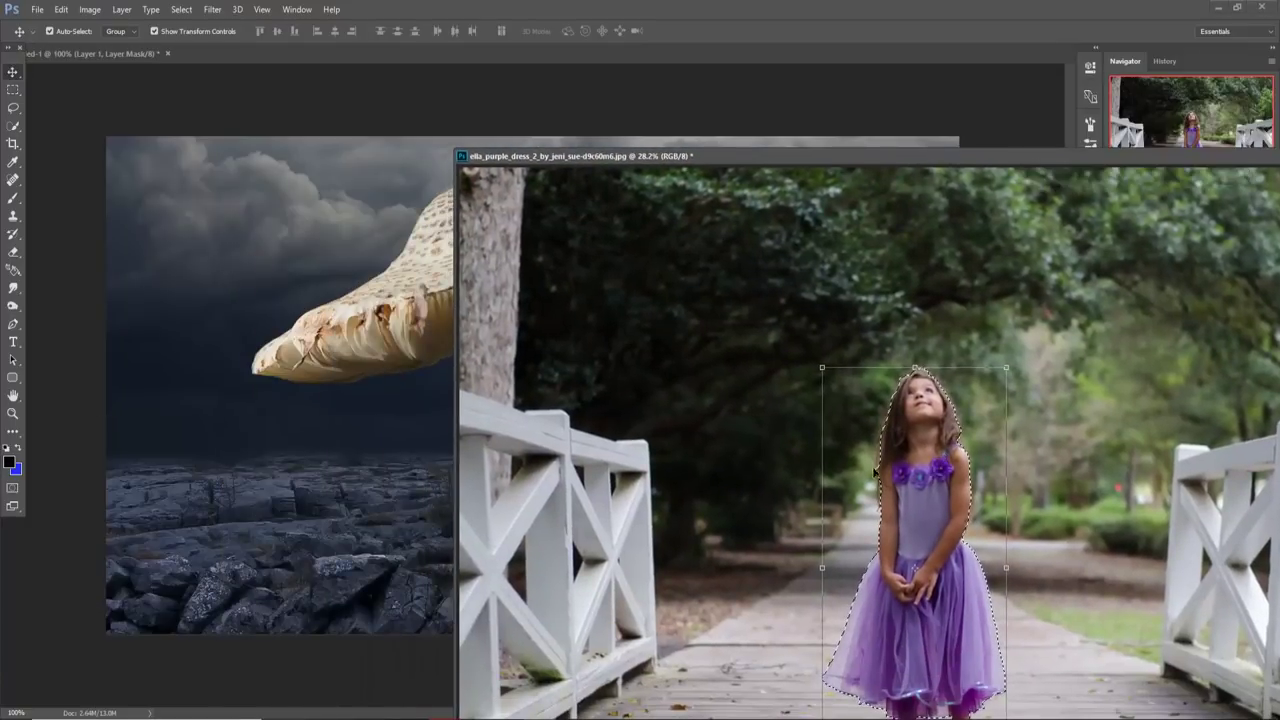
{"action": "mouse_move", "coordinate": [915, 460]}
{"action": "left_mouse_down"}
{"action": "mouse_move", "coordinate": [381, 334]}
{"action": "mouse_move", "coordinate": [397, 338]}
{"action": "left_mouse_up"}
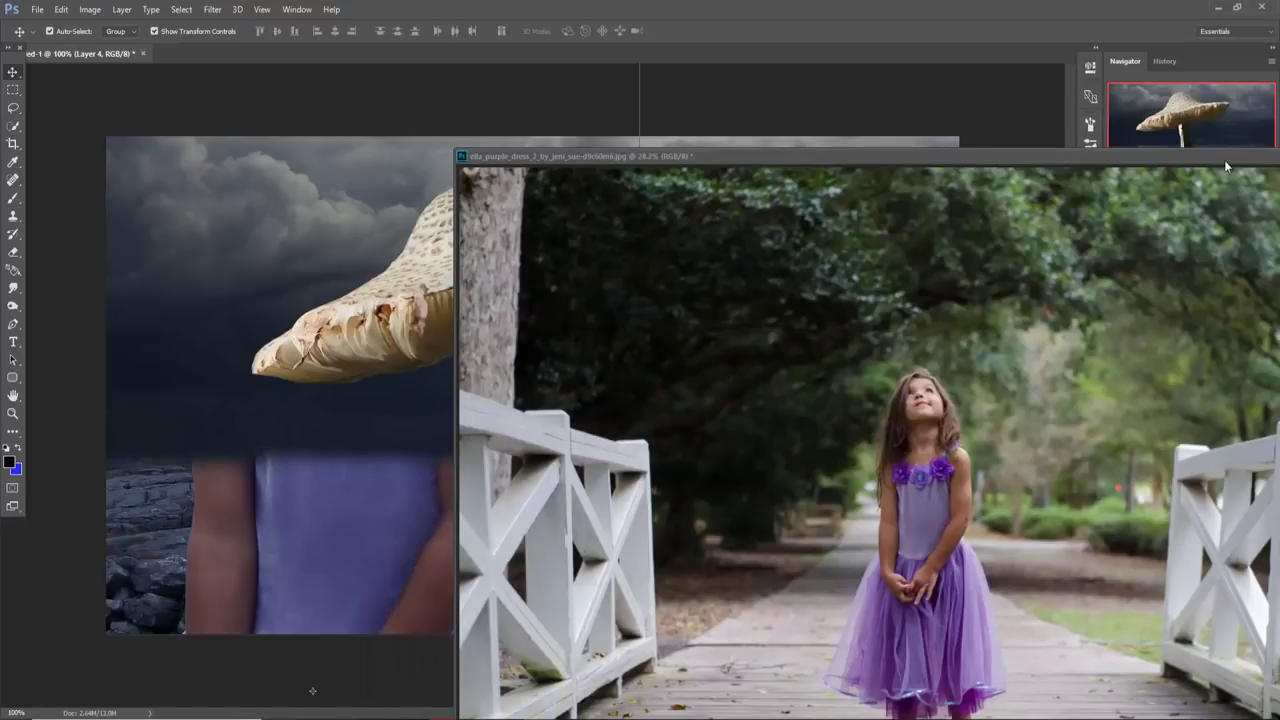
{"action": "left_click_drag", "start_coordinate": [1224, 160], "coordinate": [990, 700]}
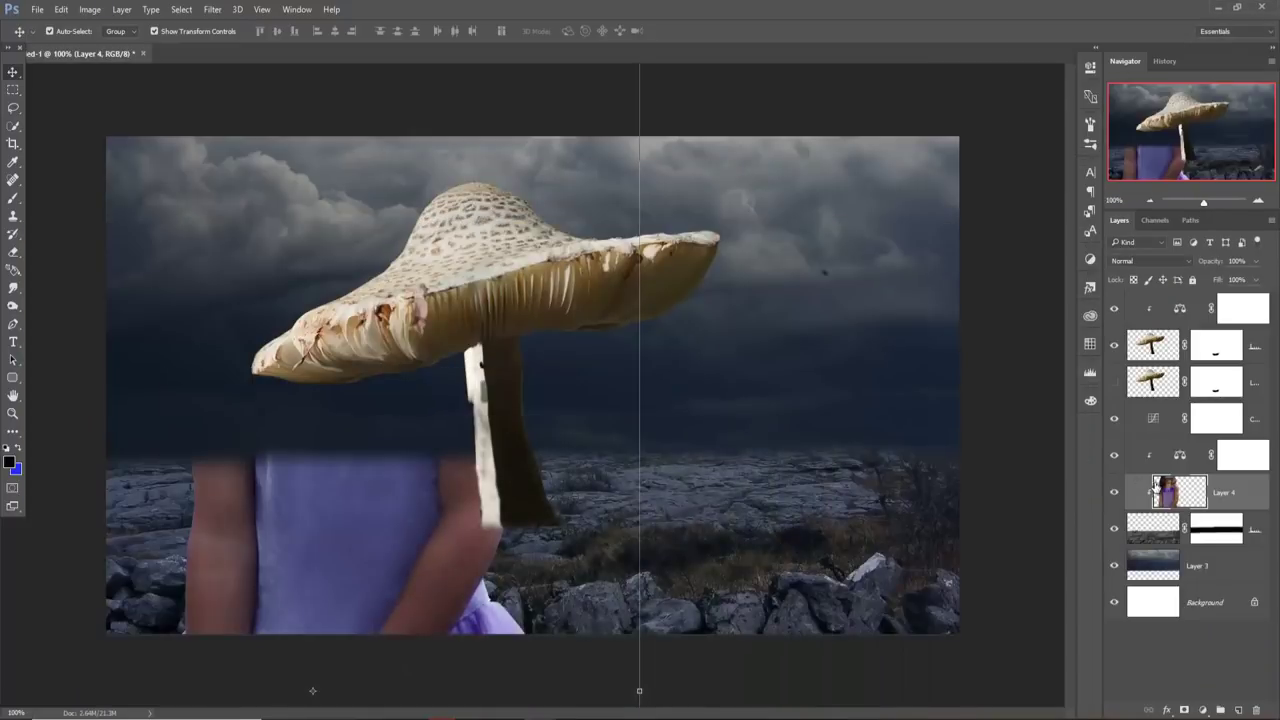
{"action": "left_click_drag", "start_coordinate": [1244, 484], "coordinate": [1250, 303]}
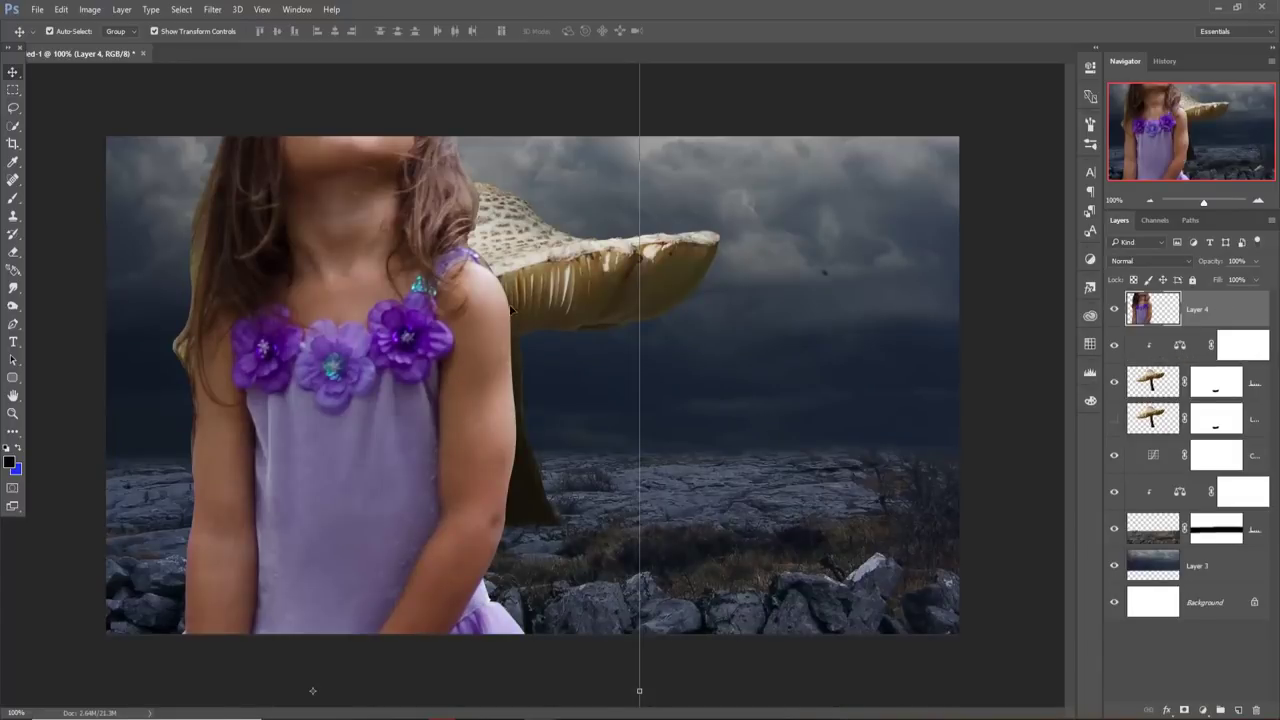
{"action": "left_click_drag", "start_coordinate": [511, 311], "coordinate": [472, 530]}
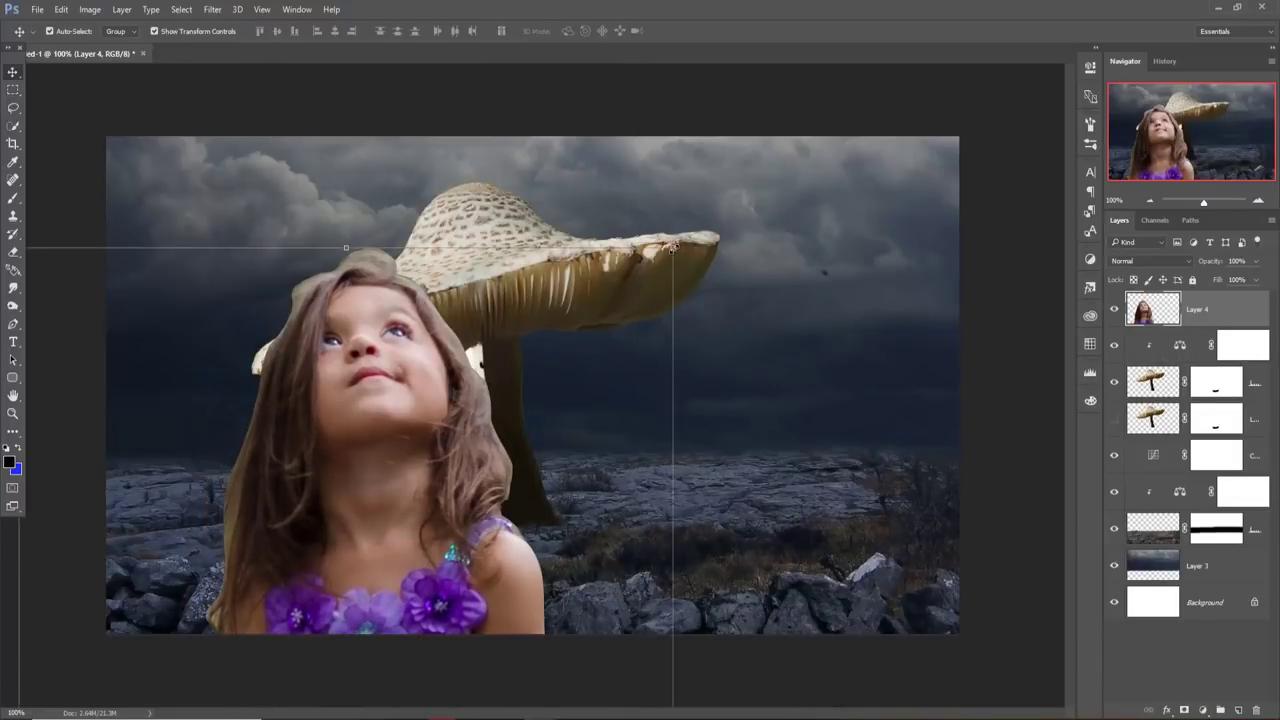
- Free-transform the girl, scaling her down and moving her beside the mushroom stem
{"action": "key", "text": "ctrl+t"}
{"action": "left_click_drag", "start_coordinate": [376, 680], "coordinate": [638, 272]}
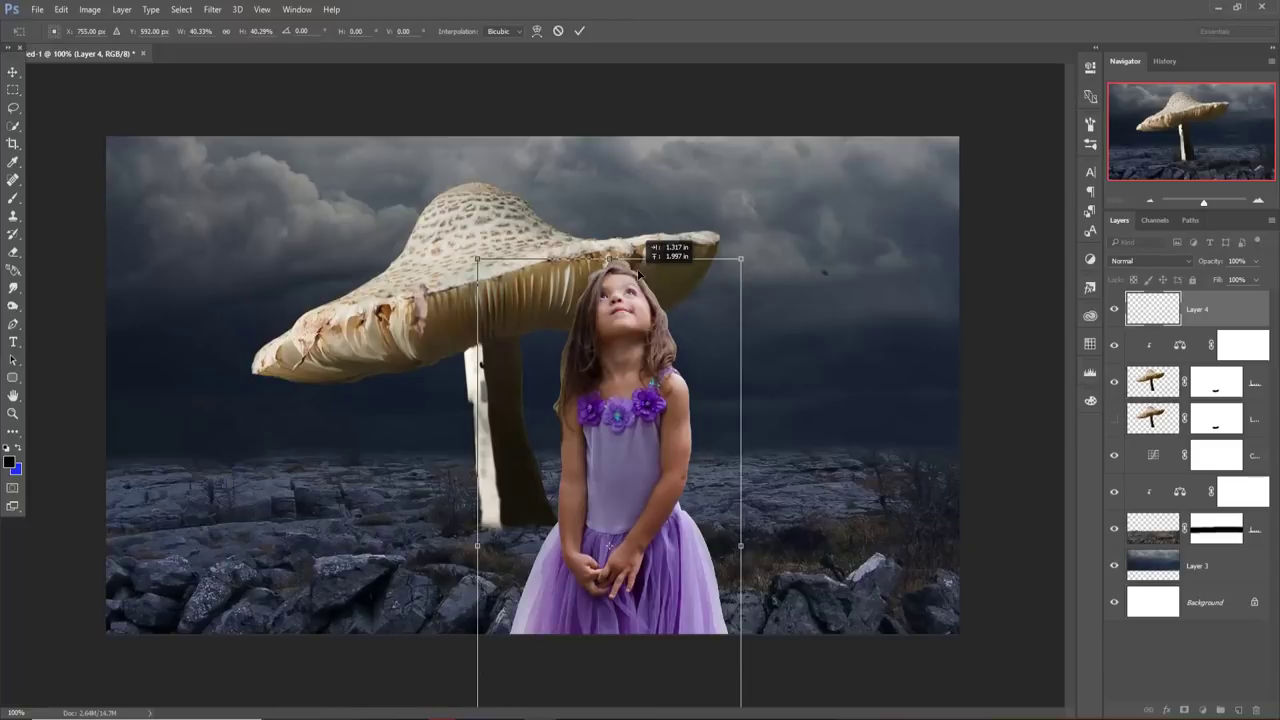
{"action": "mouse_move", "coordinate": [740, 258]}
{"action": "left_mouse_down"}
{"action": "mouse_move", "coordinate": [674, 443]}
{"action": "mouse_move", "coordinate": [622, 385]}
{"action": "left_mouse_up"}
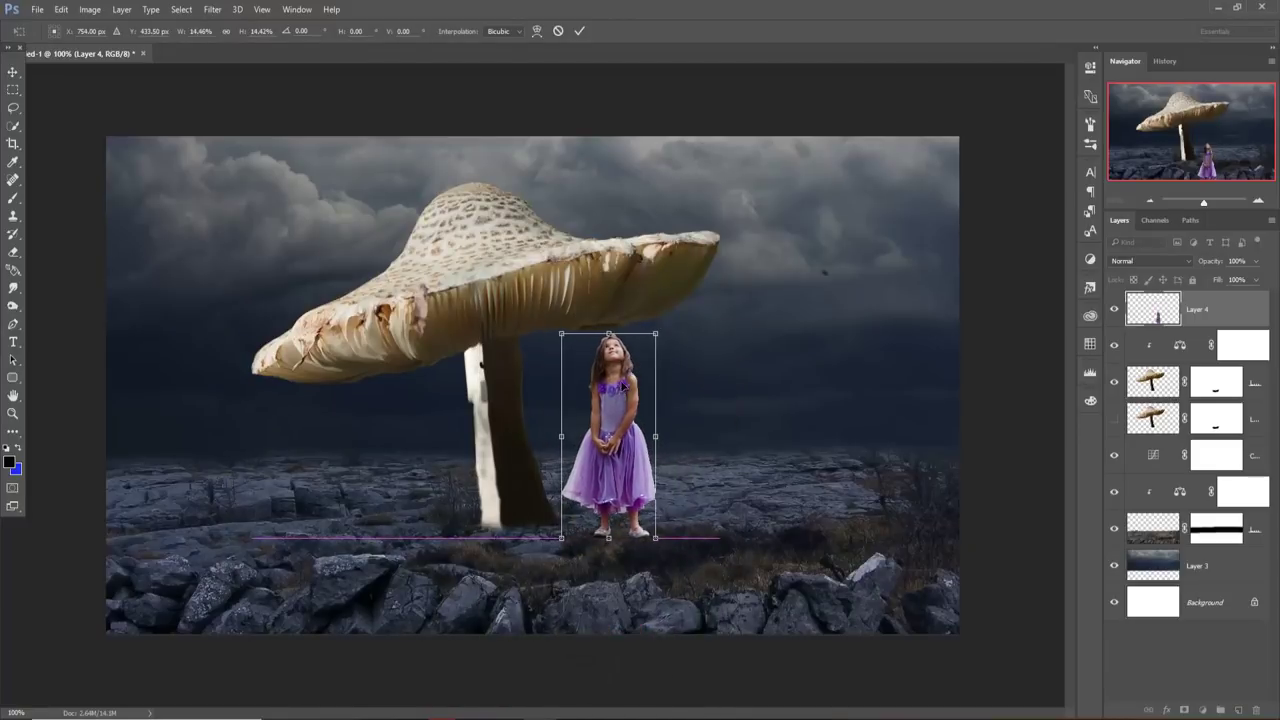
{"action": "left_click_drag", "start_coordinate": [656, 336], "coordinate": [647, 352]}
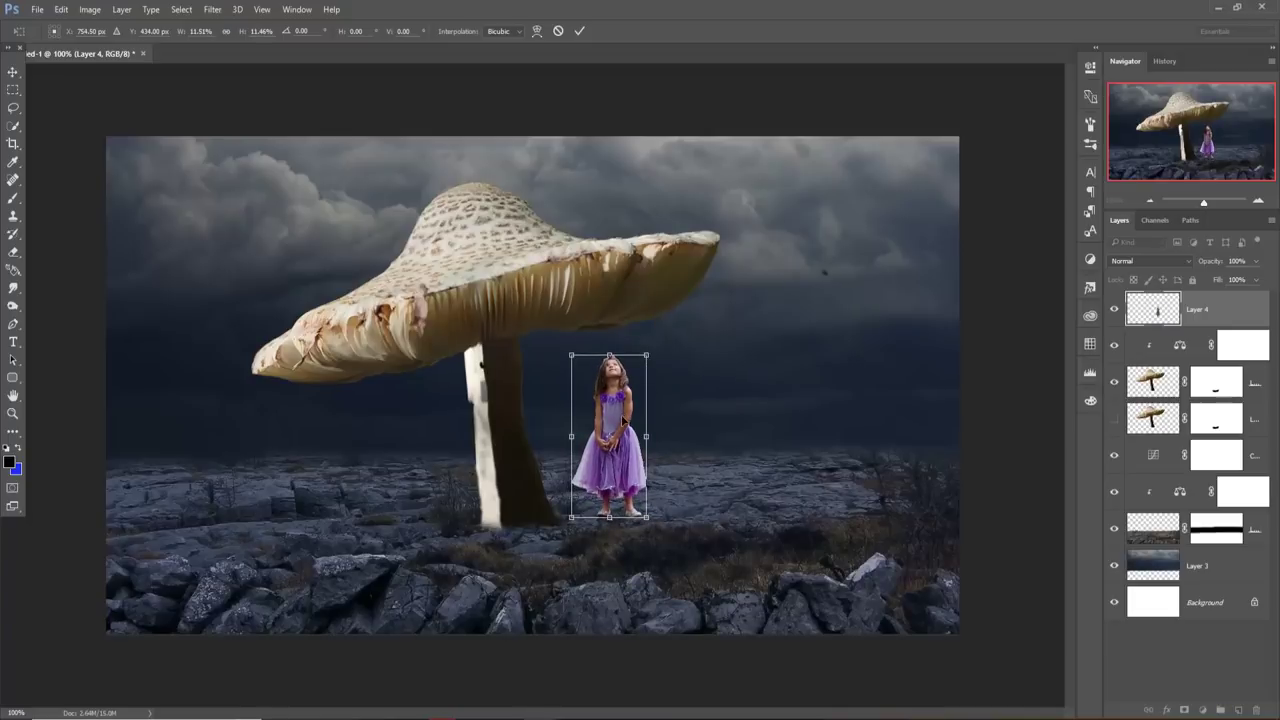
{"action": "left_click_drag", "start_coordinate": [620, 413], "coordinate": [608, 429]}
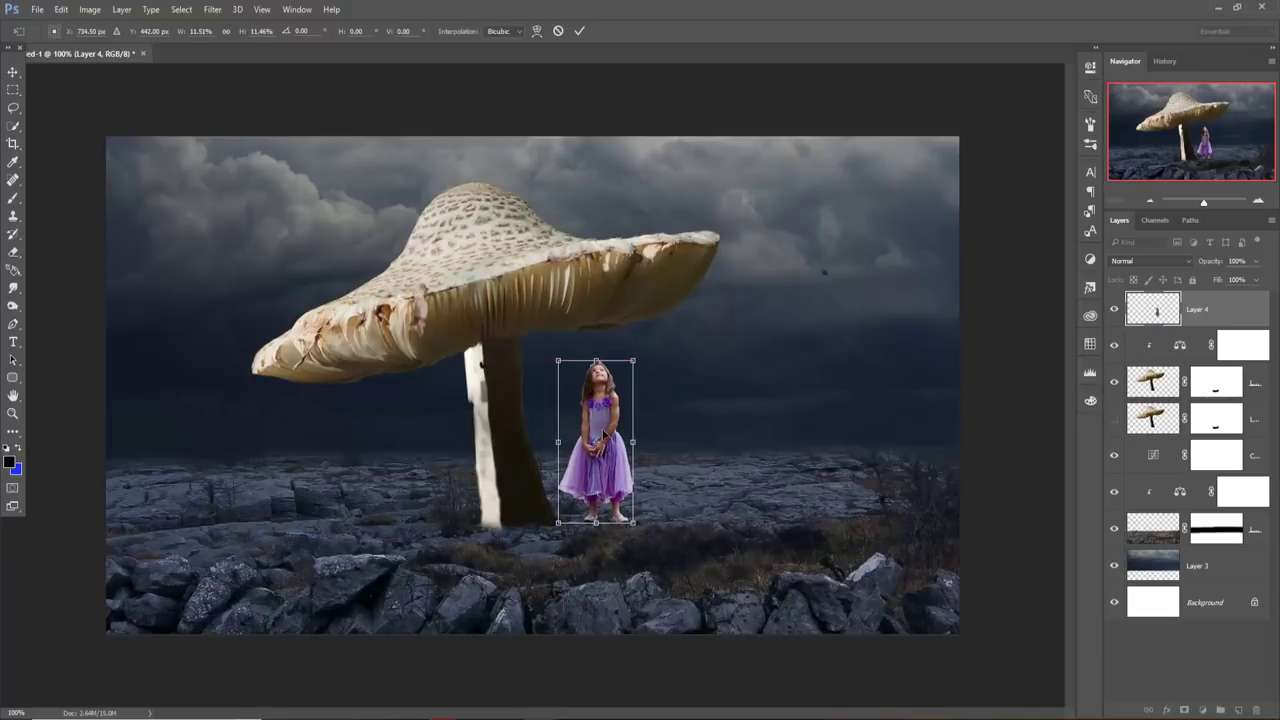
{"action": "left_click_drag", "start_coordinate": [603, 420], "coordinate": [611, 420]}
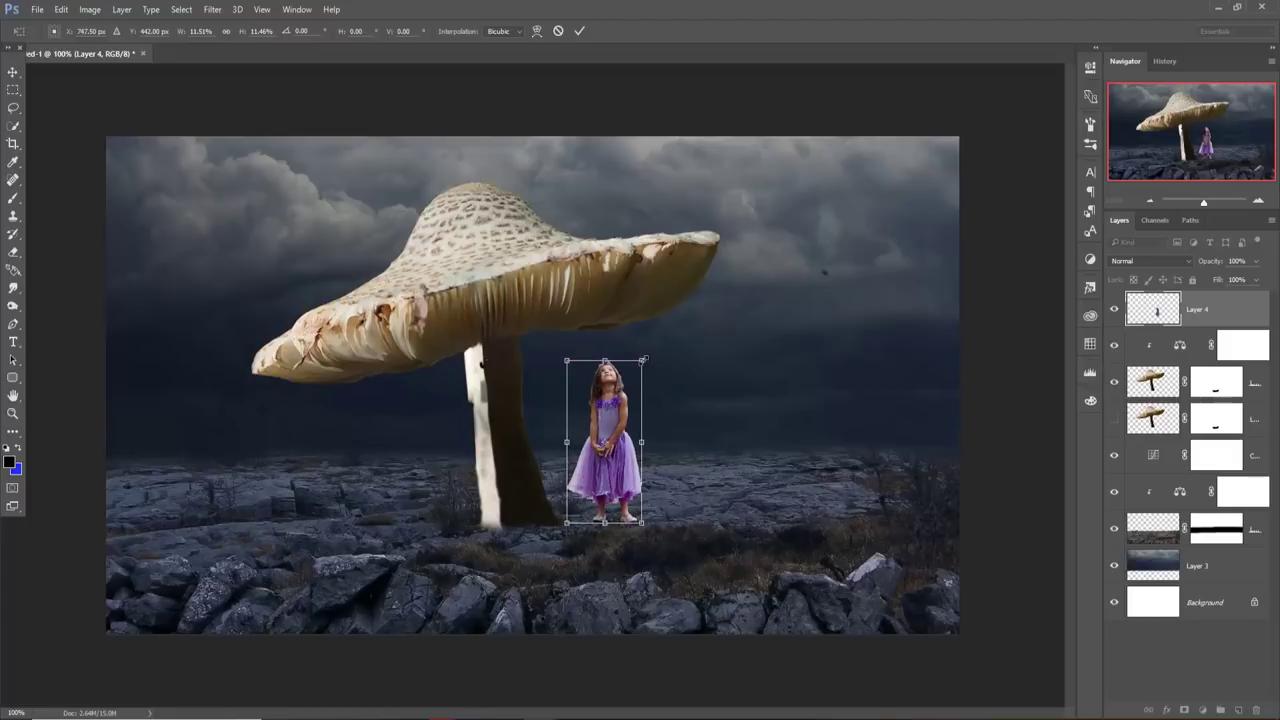
- Finalize her at about 10.7% on the rocks, commit, and place Layer 4 behind the mushroom layers
{"action": "left_click_drag", "start_coordinate": [643, 360], "coordinate": [638, 367]}
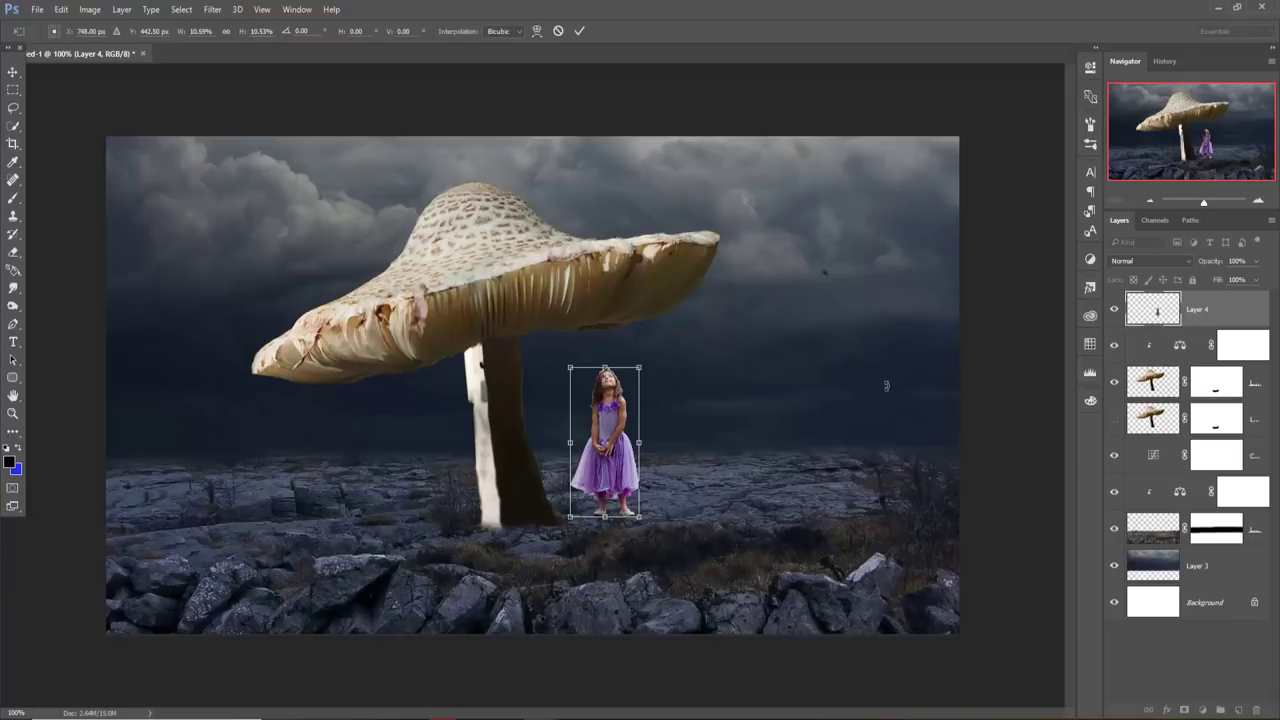
{"action": "left_click_drag", "start_coordinate": [624, 421], "coordinate": [616, 439]}
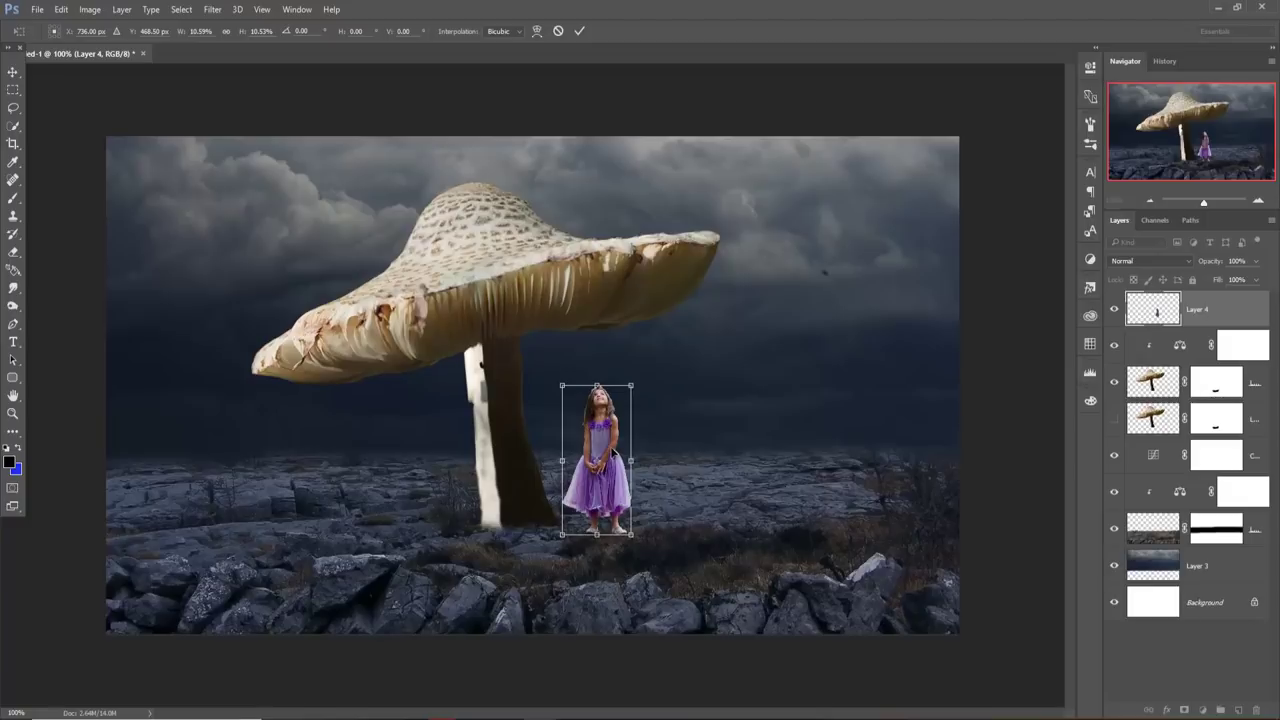
{"action": "left_click_drag", "start_coordinate": [614, 455], "coordinate": [607, 449]}
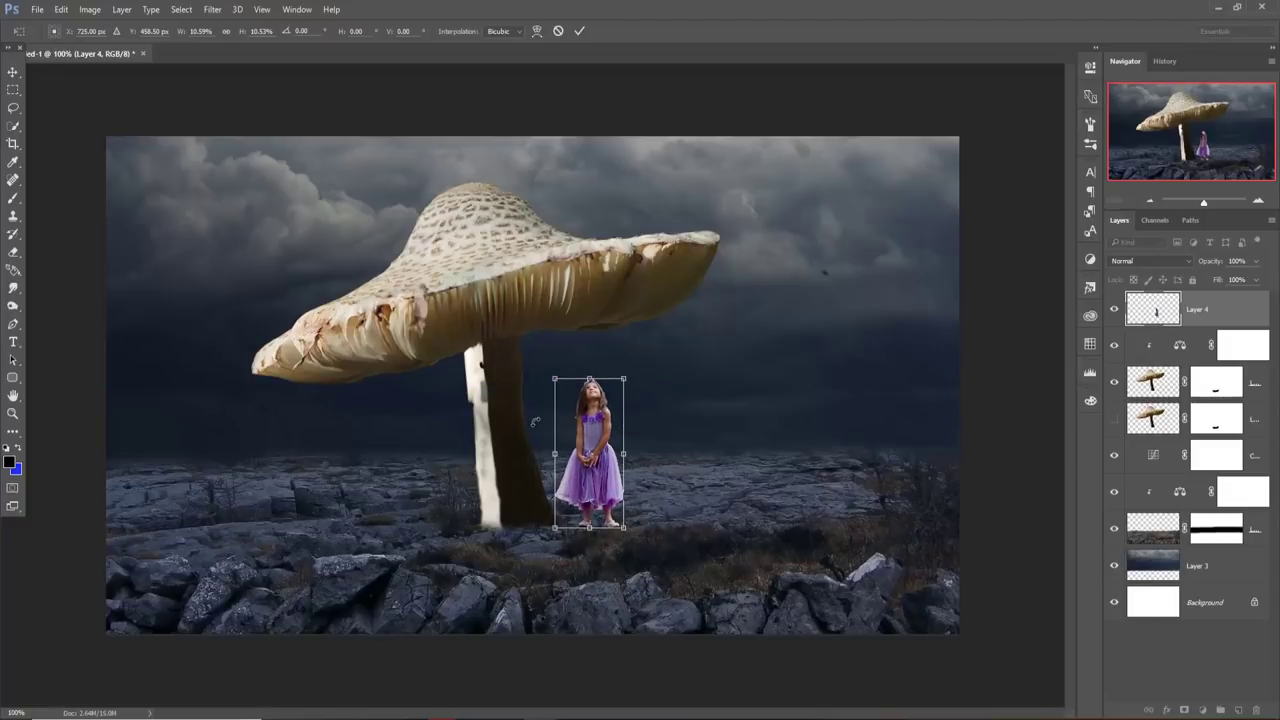
{"action": "left_click", "coordinate": [578, 32]}
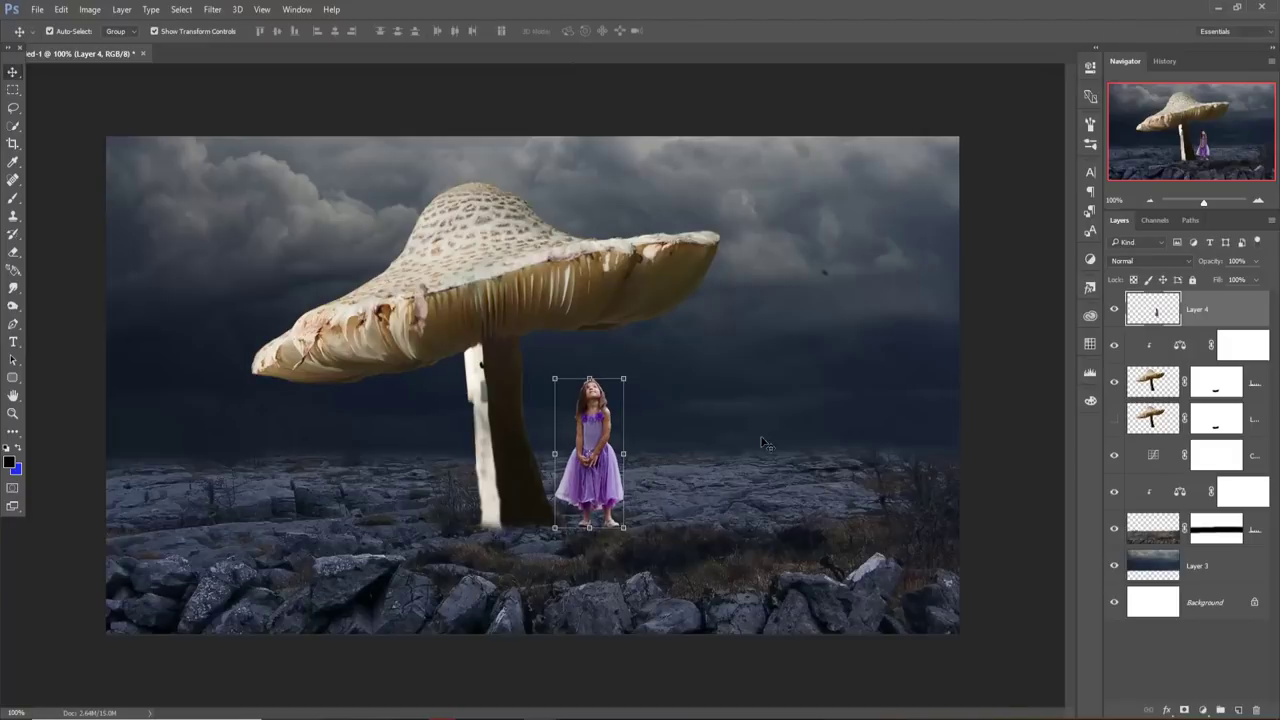
{"action": "left_click_drag", "start_coordinate": [1240, 380], "coordinate": [1240, 430]}
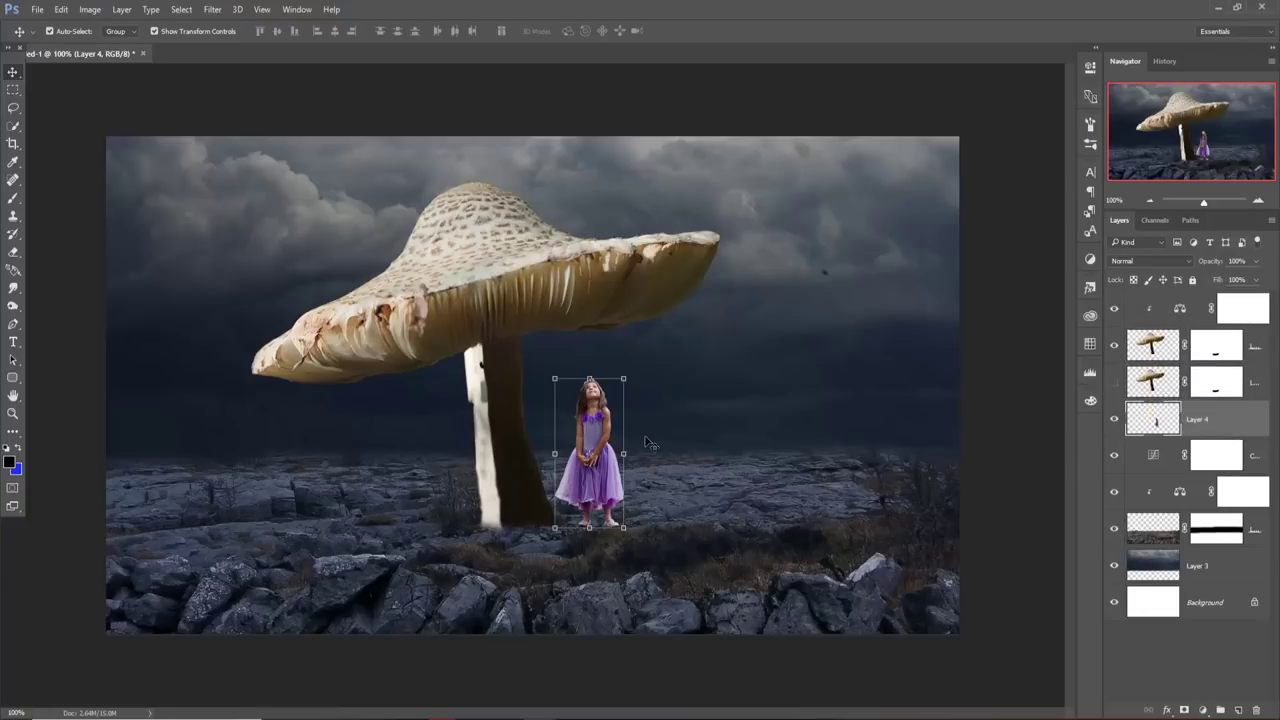
{"action": "left_click_drag", "start_coordinate": [598, 444], "coordinate": [613, 441]}
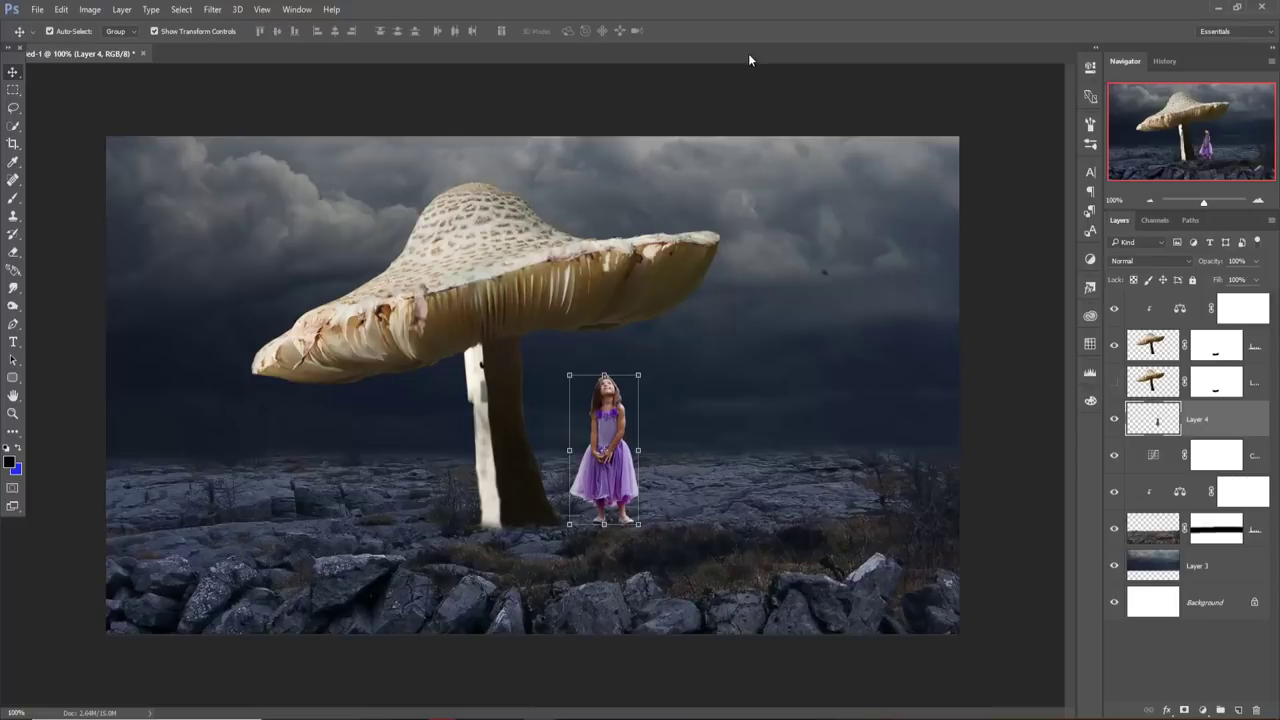
- Merge the layers beneath the girl and add a new empty layer above them
{"action": "left_click", "coordinate": [1228, 455]}
{"action": "key", "text": "ctrl+e"}
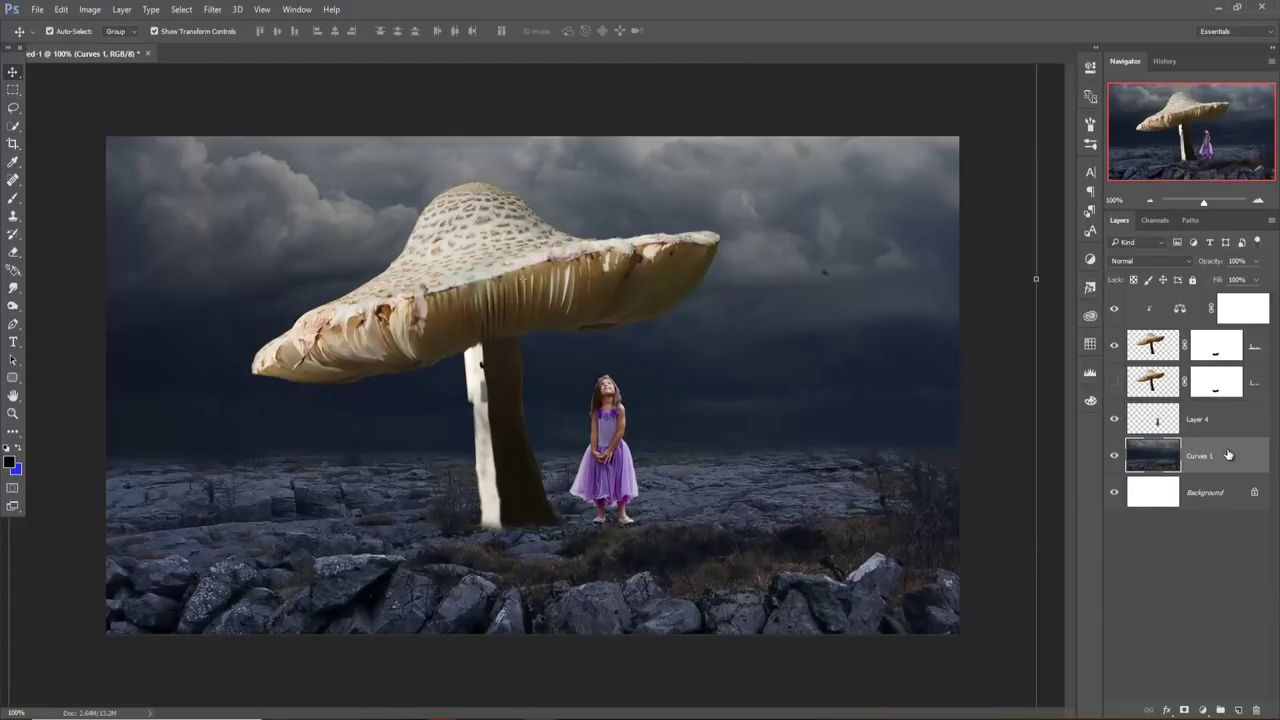
{"action": "left_click", "coordinate": [1238, 710]}
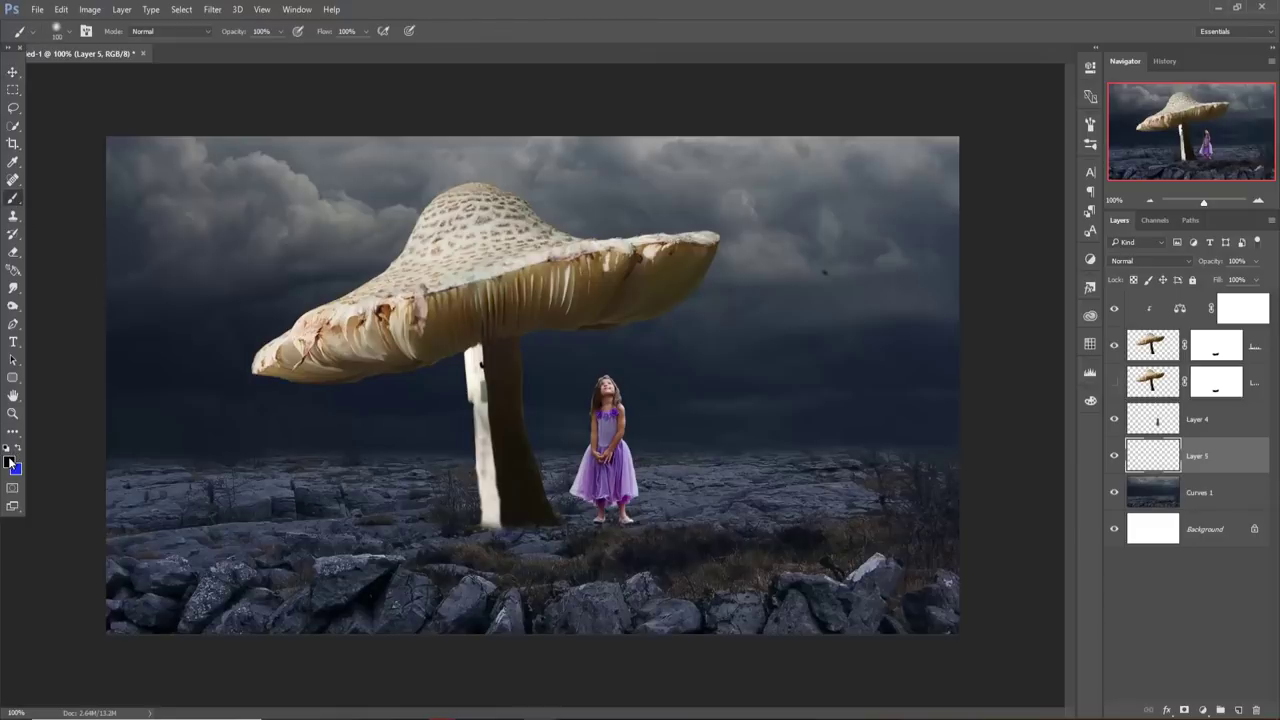
- Paint a soft 300 px white glow beside the mushroom stem
{"action": "left_click", "coordinate": [10, 460]}
{"action": "left_click", "coordinate": [753, 404]}
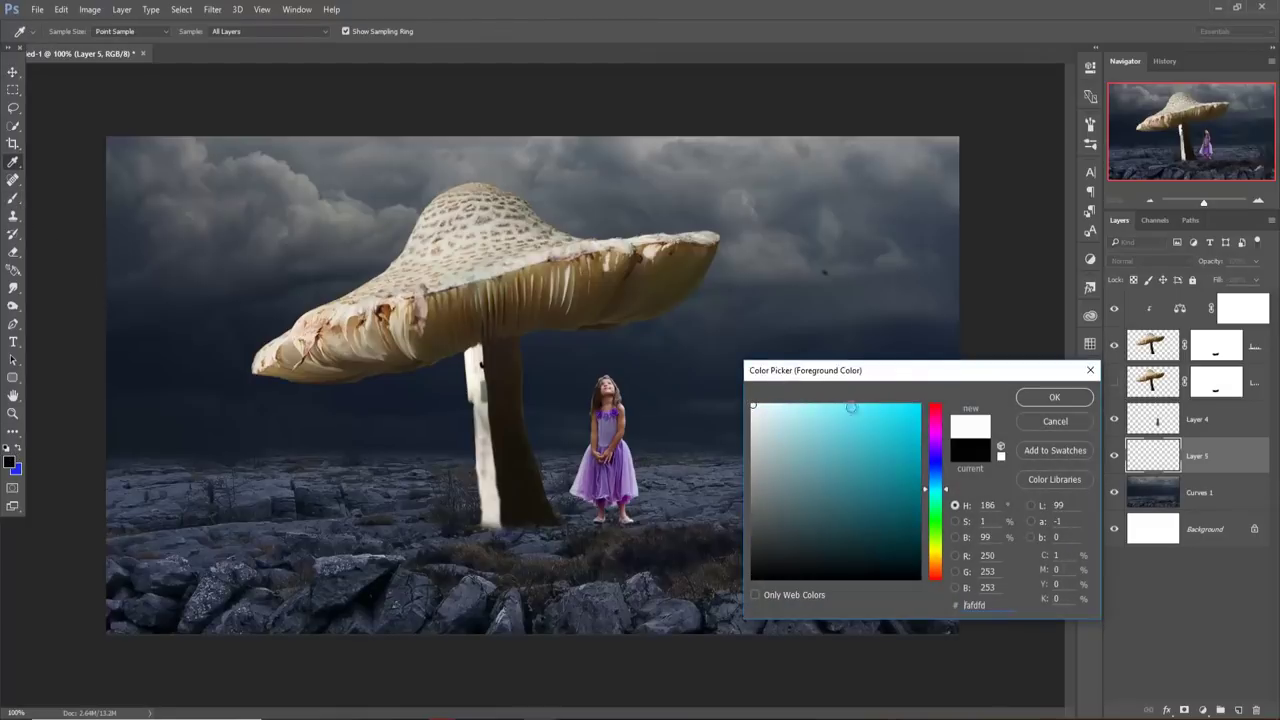
{"action": "left_click", "coordinate": [1052, 398]}
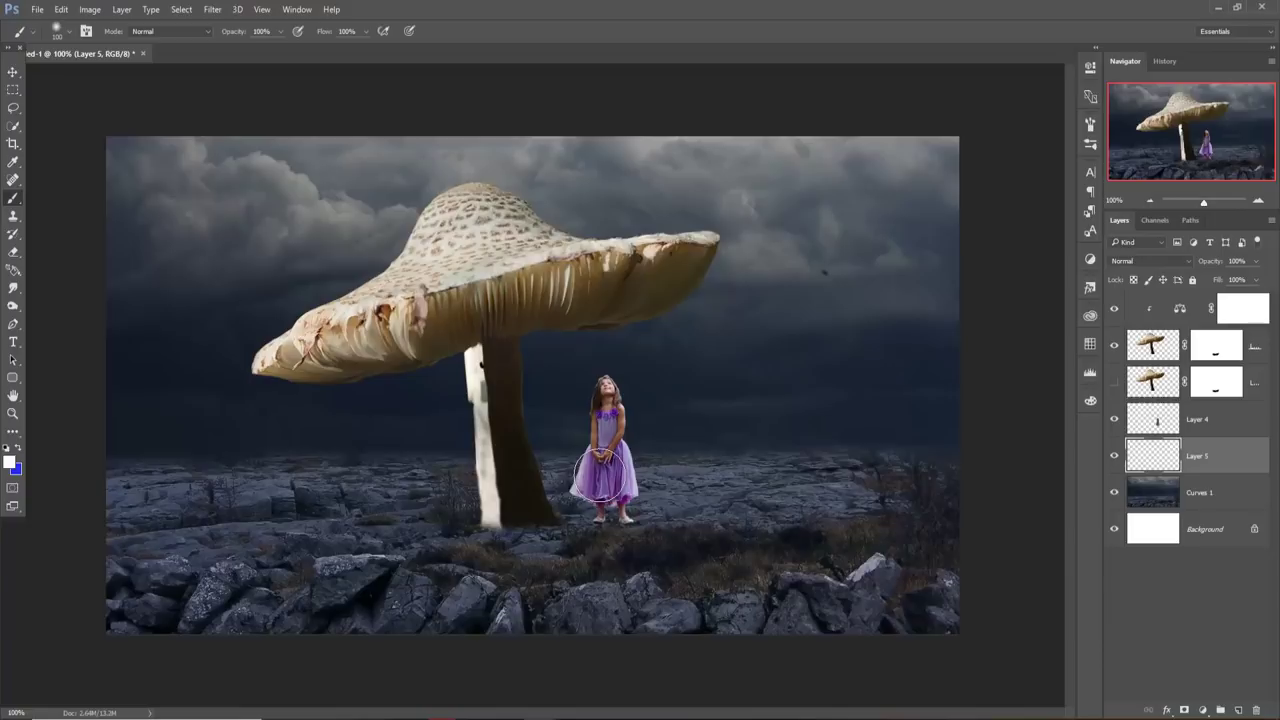
{"action": "key", "text": "bracketright"}
{"action": "key", "text": "bracketright"}
{"action": "key", "text": "bracketright"}
{"action": "key", "text": "bracketright"}
{"action": "key", "text": "bracketright"}
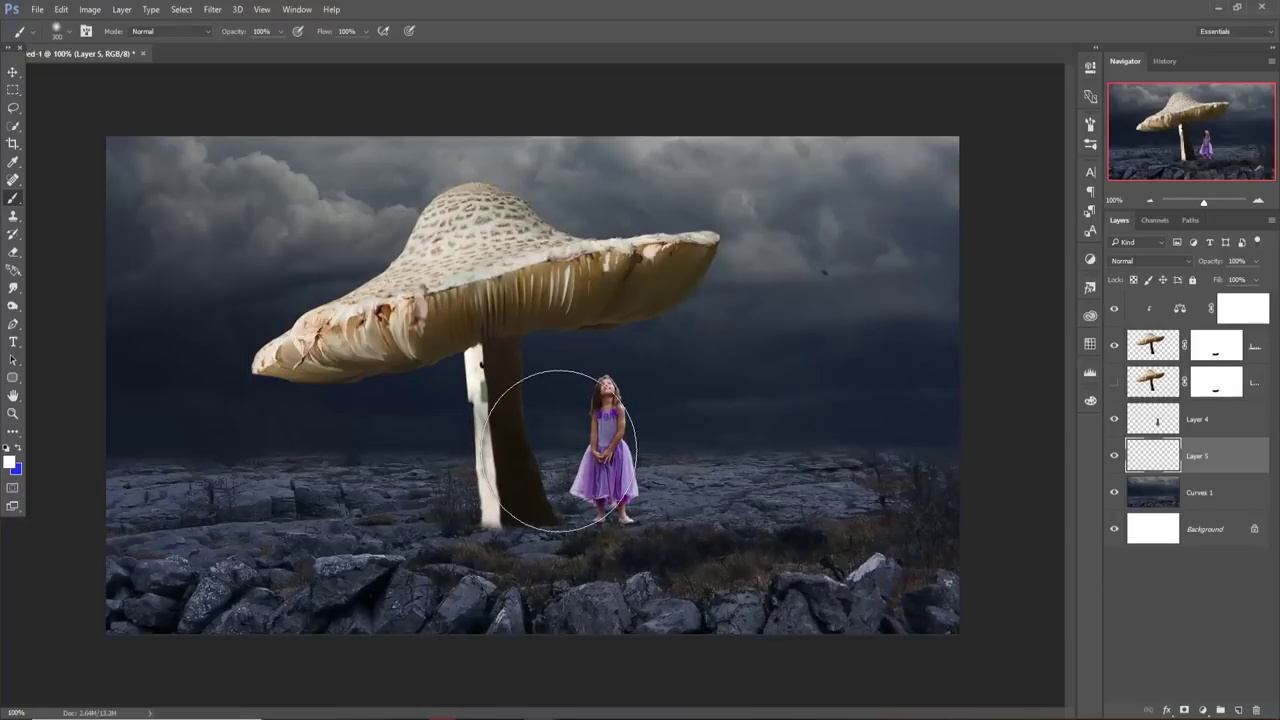
{"action": "left_click", "coordinate": [552, 440]}
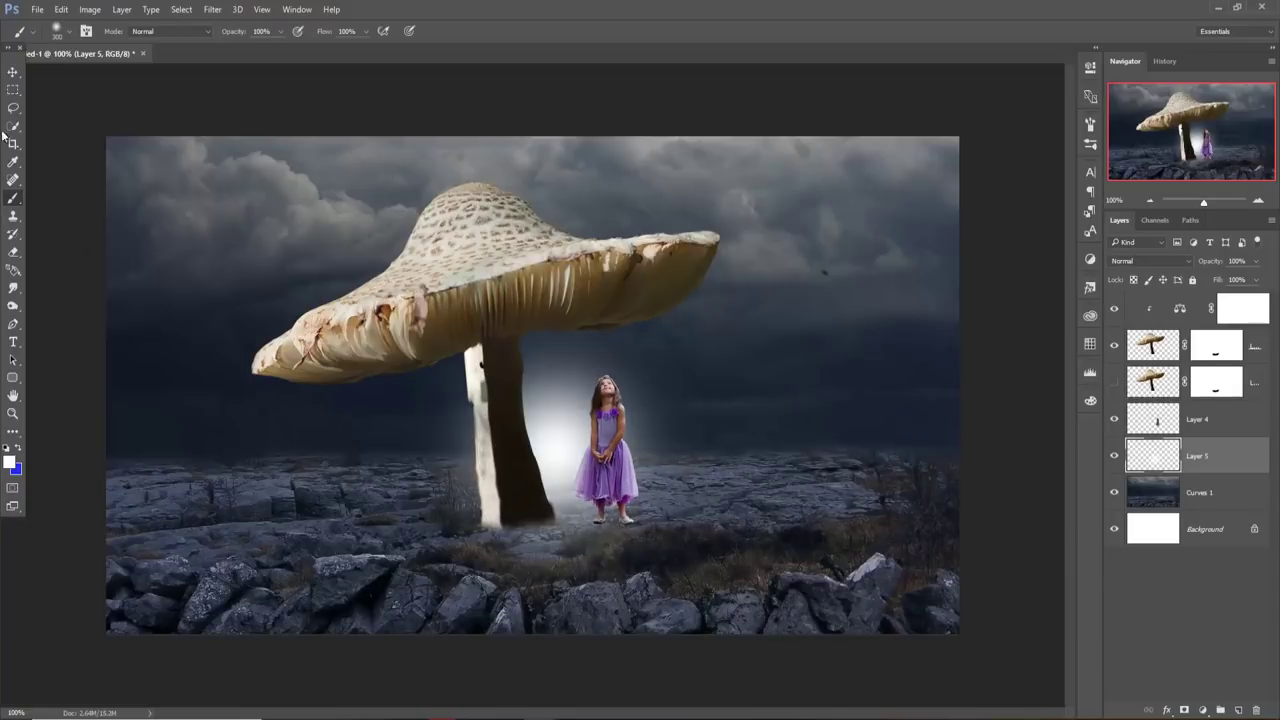
{"action": "left_click", "coordinate": [13, 72]}
- Squash Layer 5's glow flat, stretch it across the full width, and raise it under the girl's feet
{"action": "left_click_drag", "start_coordinate": [556, 282], "coordinate": [556, 515]}
{"action": "left_click_drag", "start_coordinate": [394, 566], "coordinate": [68, 566]}
{"action": "left_click_drag", "start_coordinate": [740, 565], "coordinate": [1014, 565]}
{"action": "left_click_drag", "start_coordinate": [67, 567], "coordinate": [8, 567]}
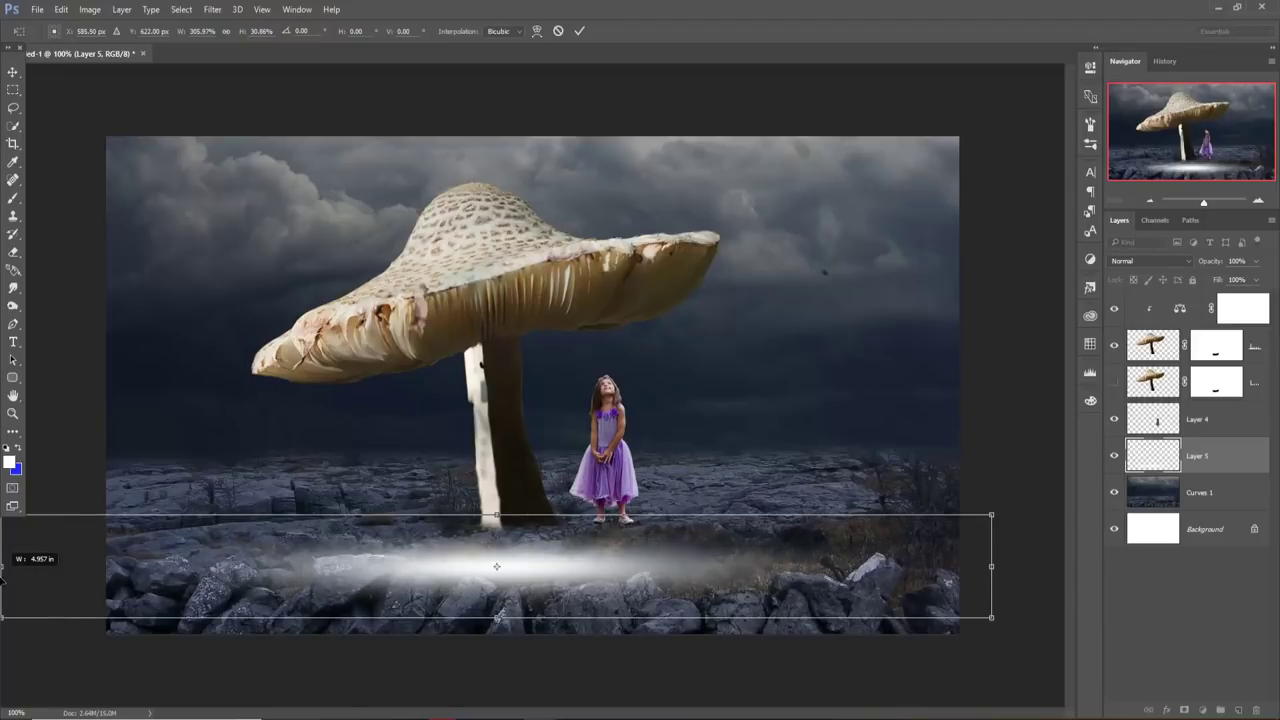
{"action": "left_click_drag", "start_coordinate": [587, 565], "coordinate": [591, 524]}
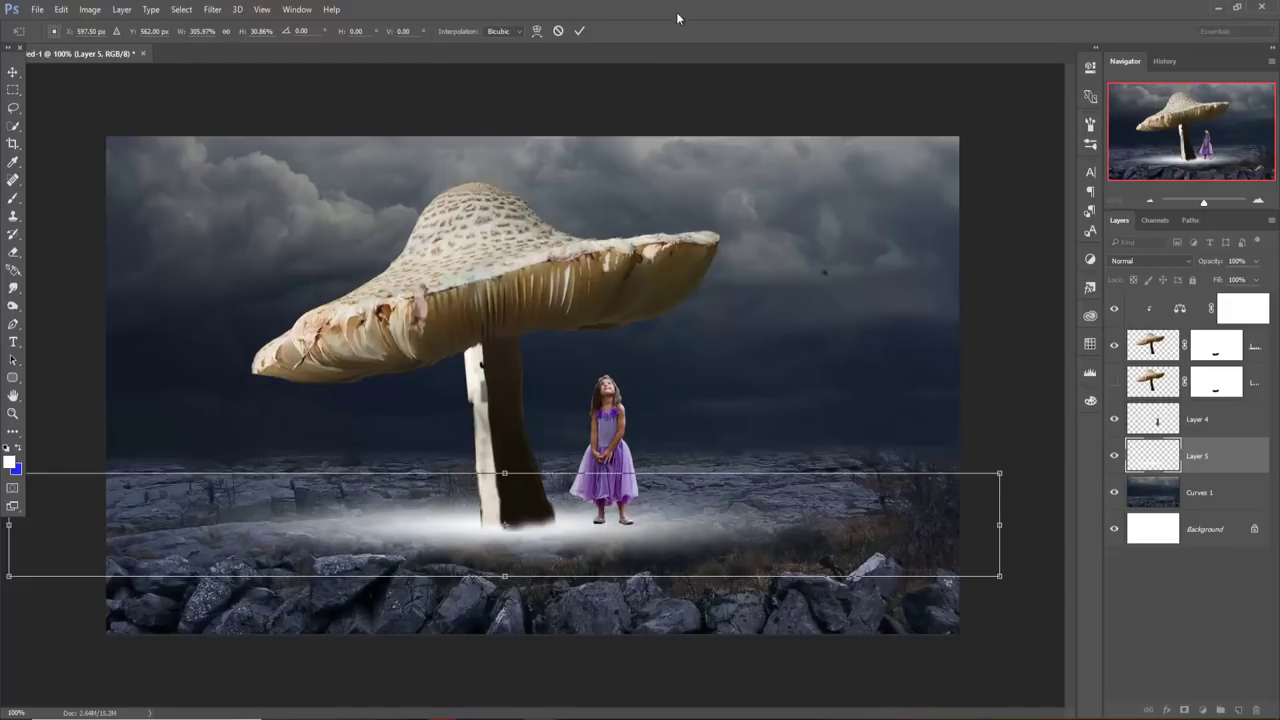
{"action": "left_click", "coordinate": [579, 30]}
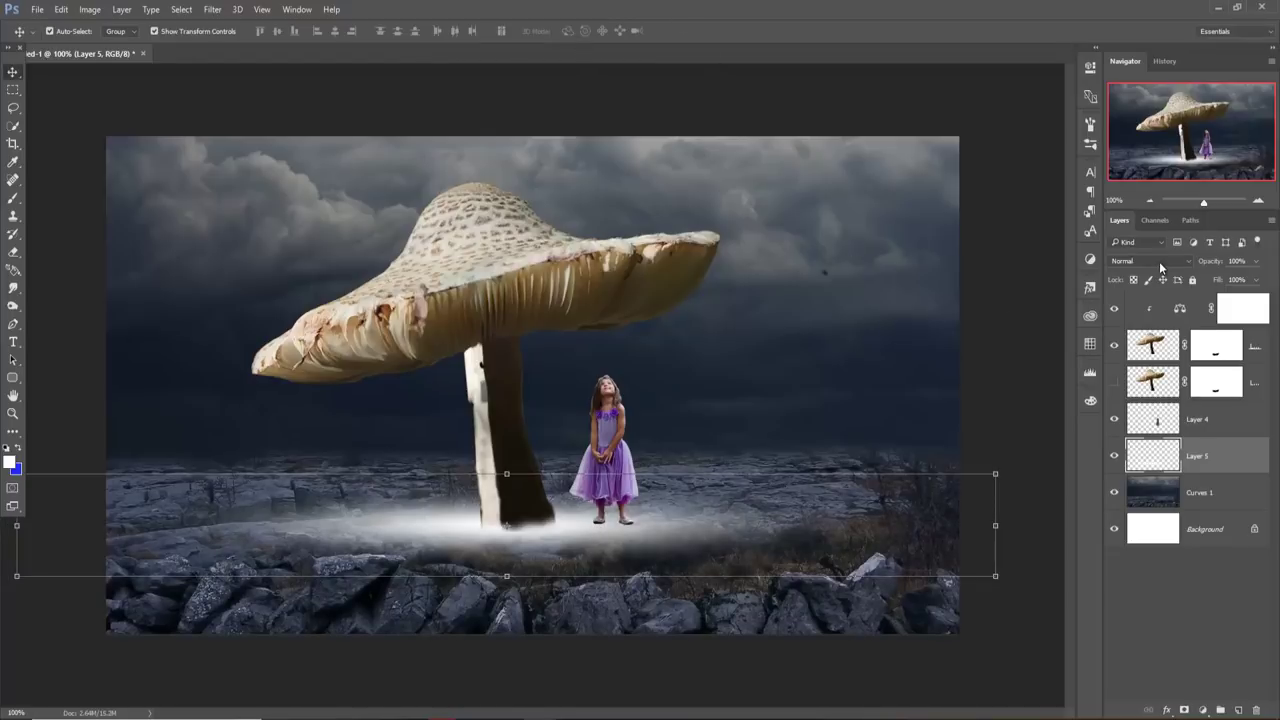
{"action": "left_click", "coordinate": [1160, 263]}
- Set the glow layer to Overlay and duplicate it
{"action": "left_click", "coordinate": [1119, 398]}
{"action": "right_click", "coordinate": [1231, 452]}
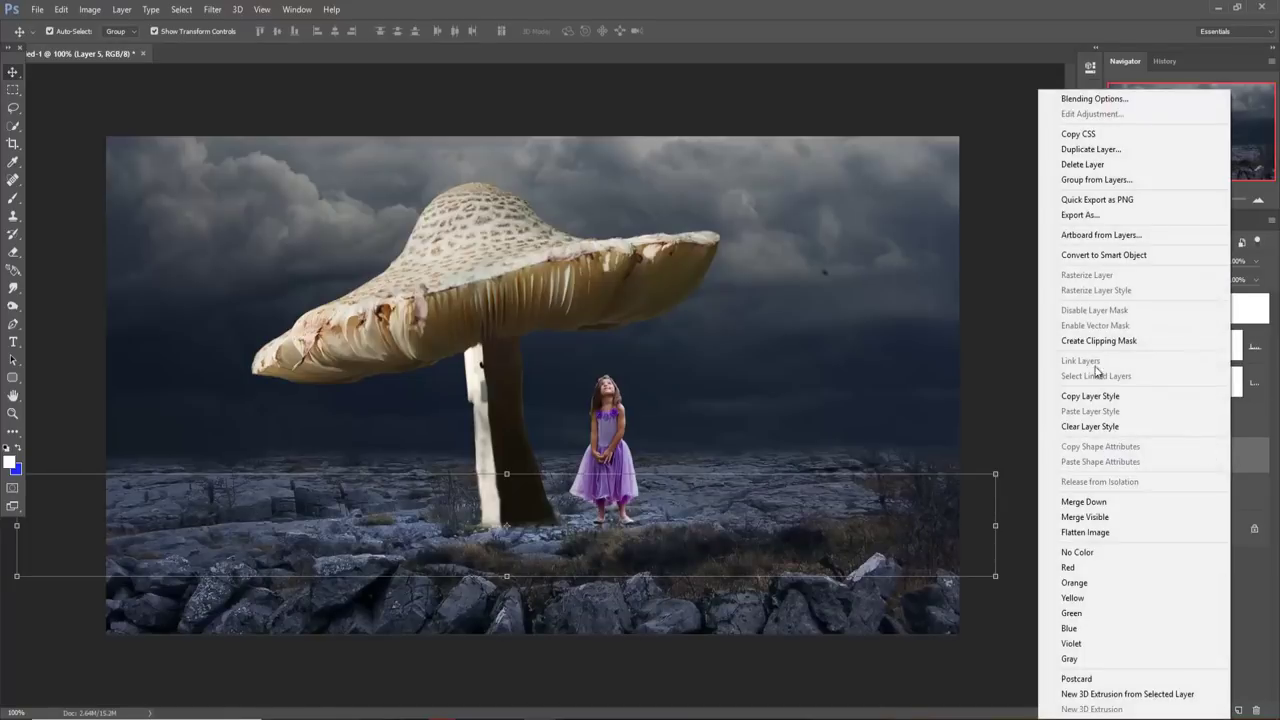
{"action": "left_click", "coordinate": [1110, 149]}
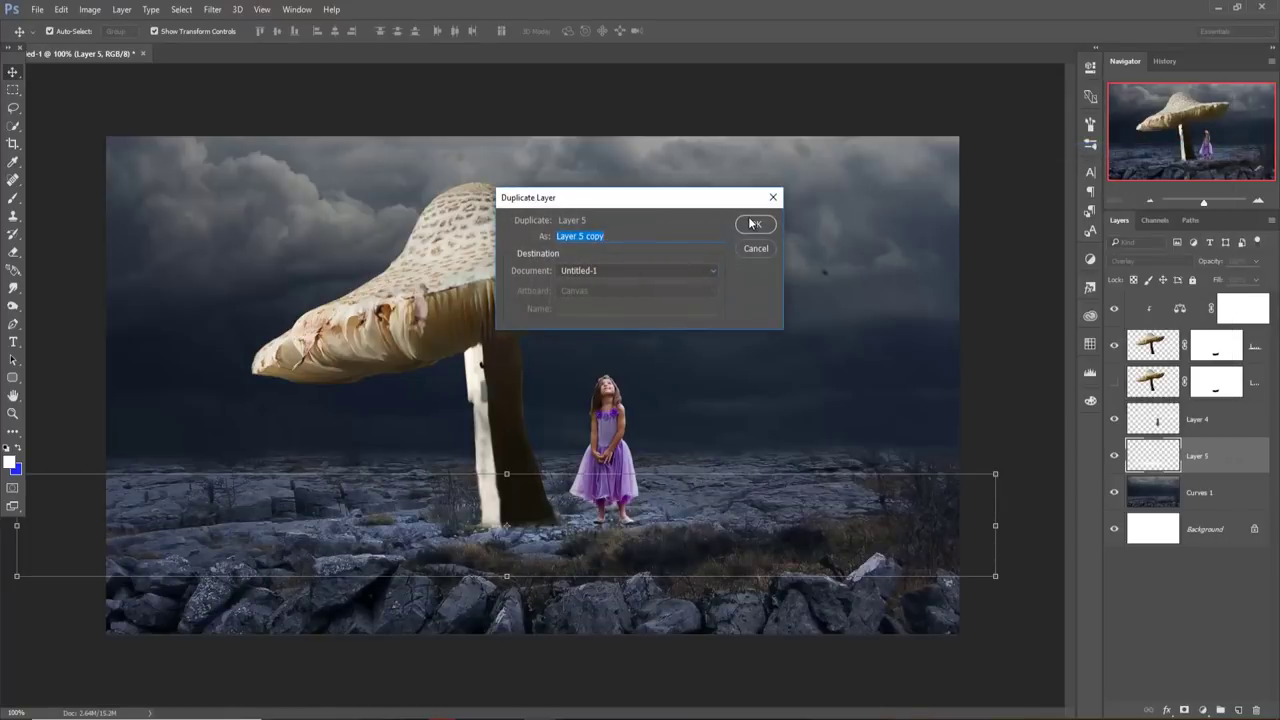
{"action": "left_click", "coordinate": [752, 223]}
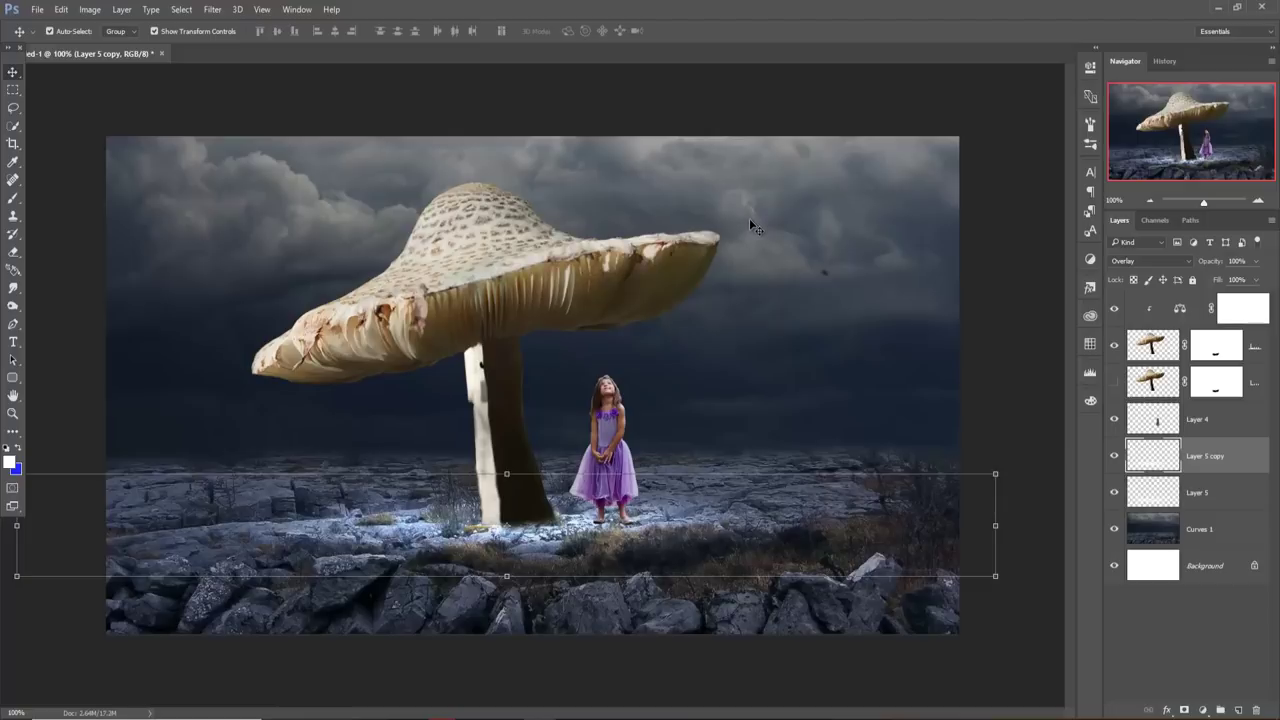
- Merge the two glow layers and set the merged layer to Overlay
{"action": "left_click", "coordinate": [1233, 497], "text": "shift"}
{"action": "right_click", "coordinate": [1237, 463]}
{"action": "left_click", "coordinate": [1136, 501]}
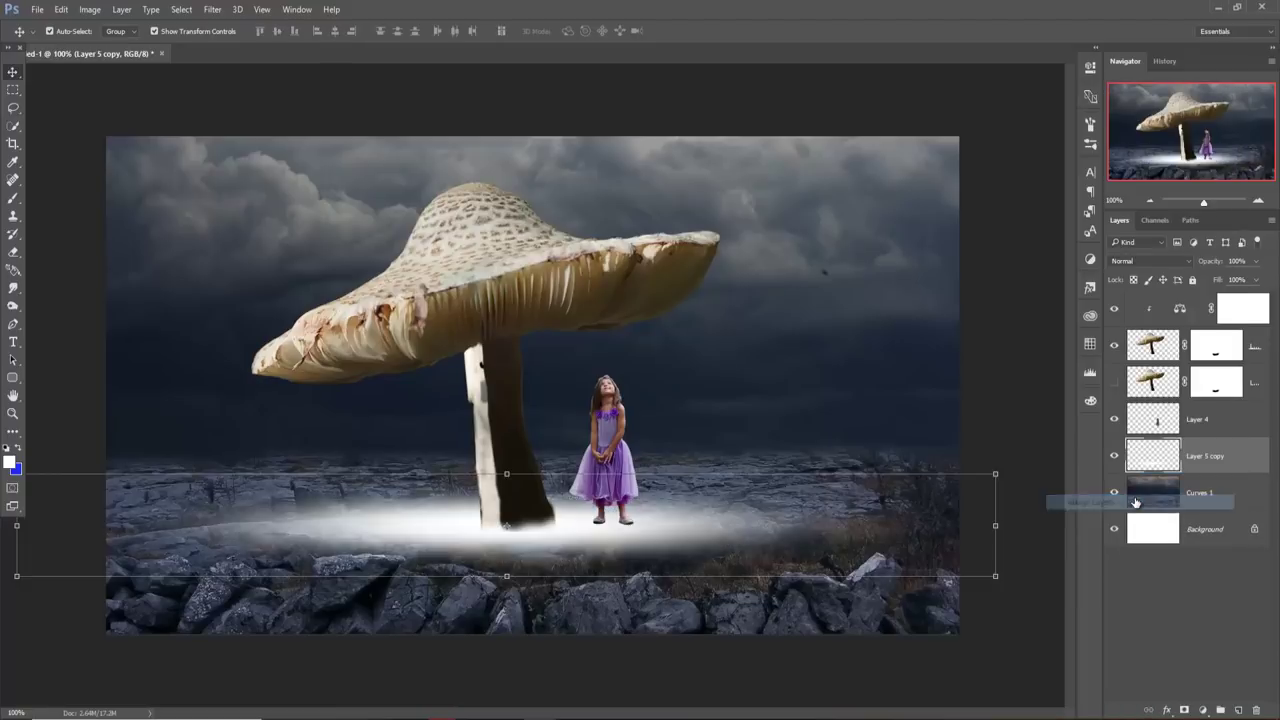
{"action": "left_click", "coordinate": [1150, 261]}
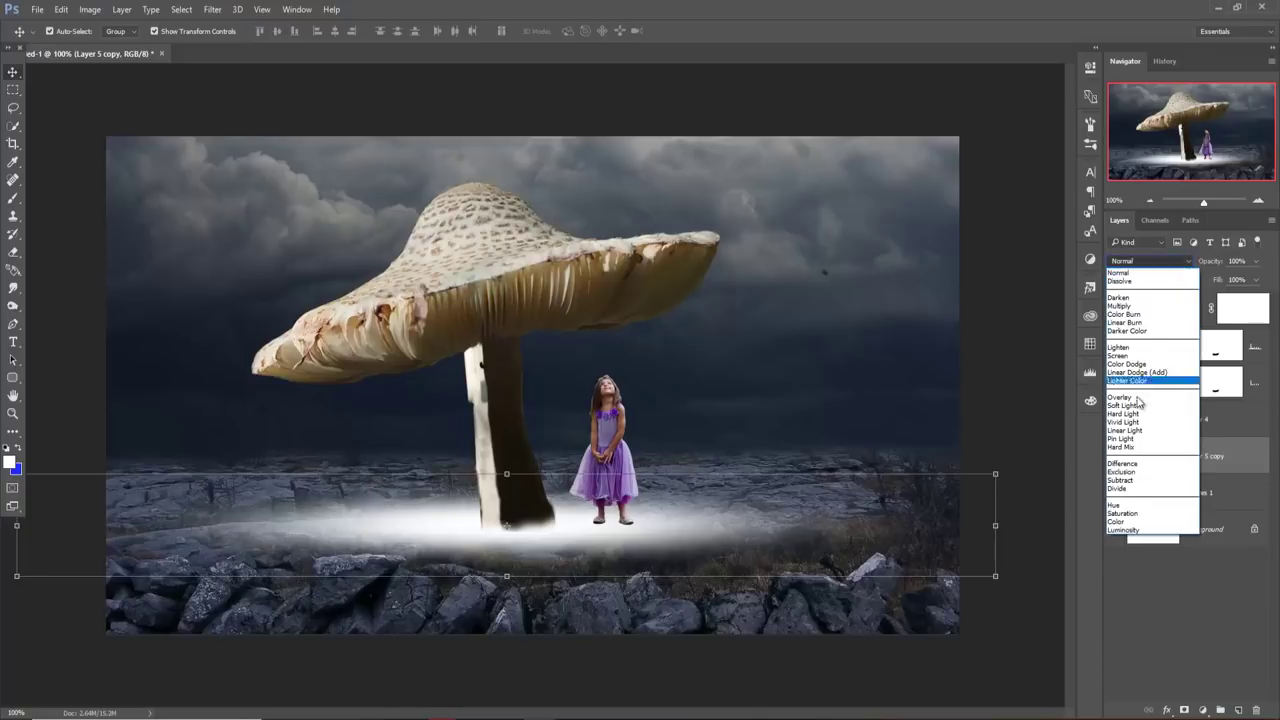
{"action": "left_click", "coordinate": [1136, 403]}
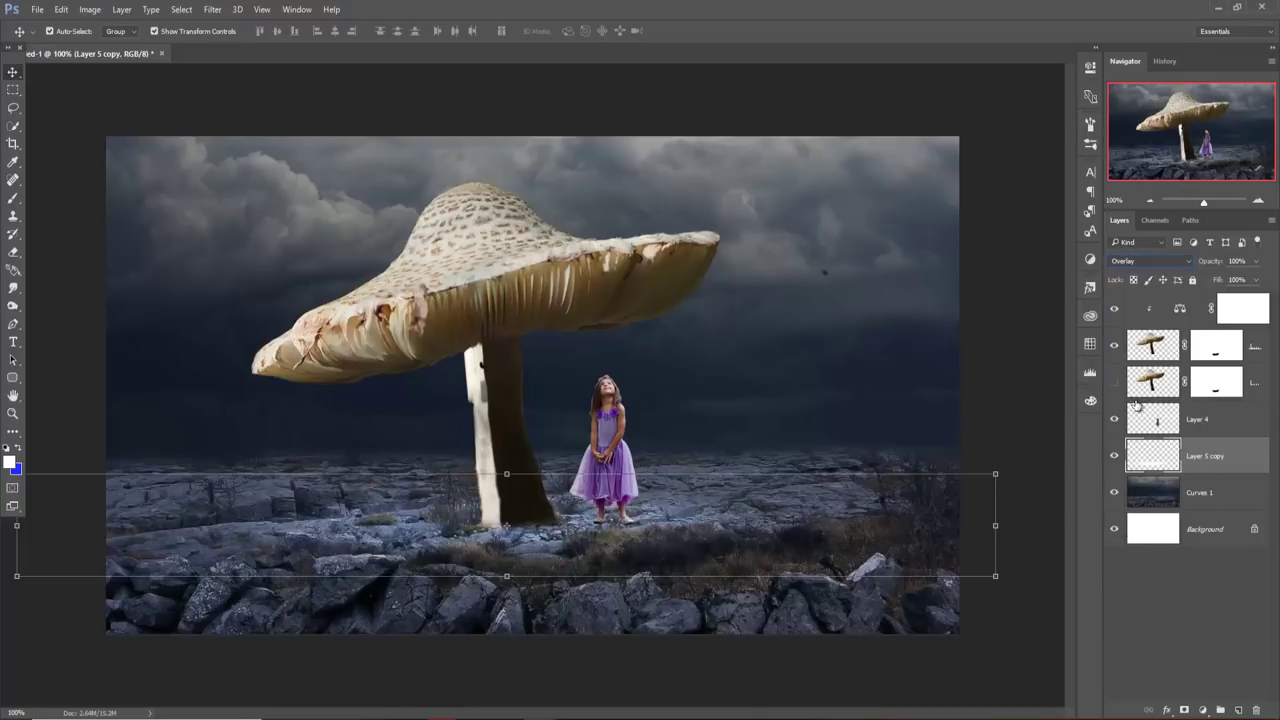
- Duplicate the merged ground-glow layer again to brighten the rocks
{"action": "right_click", "coordinate": [1222, 453]}
{"action": "left_click", "coordinate": [1080, 150]}
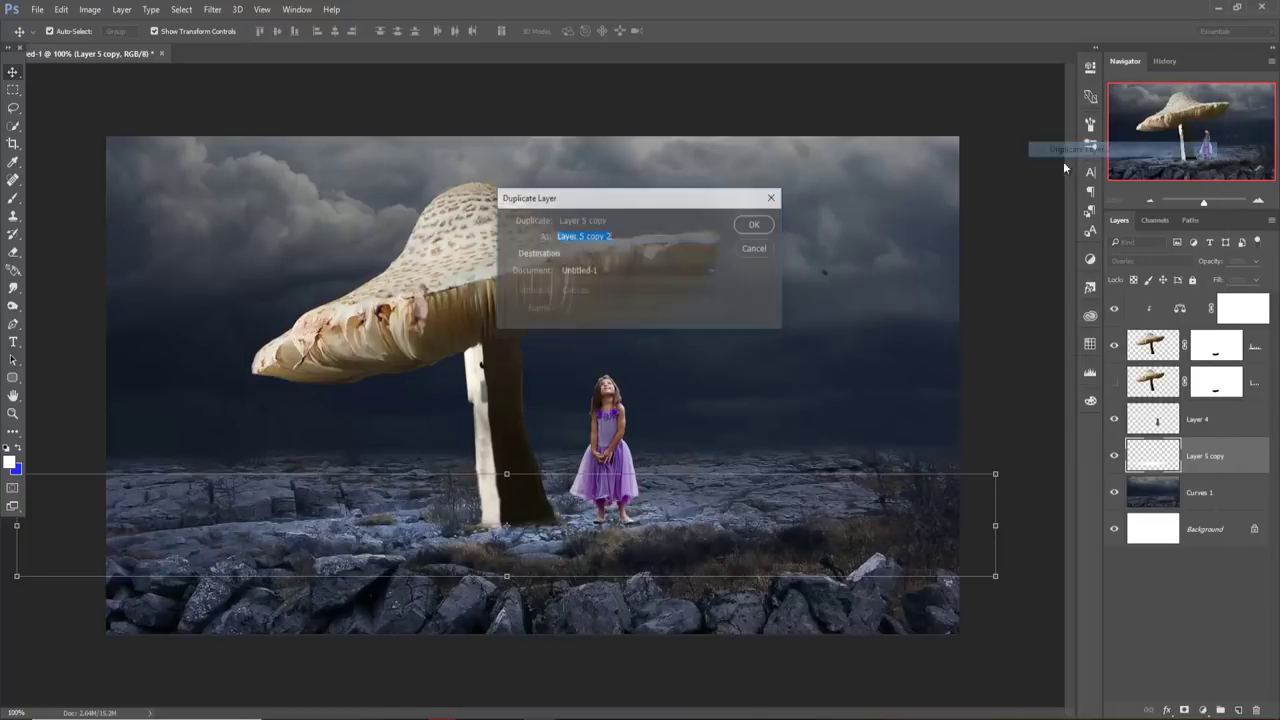
{"action": "left_click", "coordinate": [762, 225]}
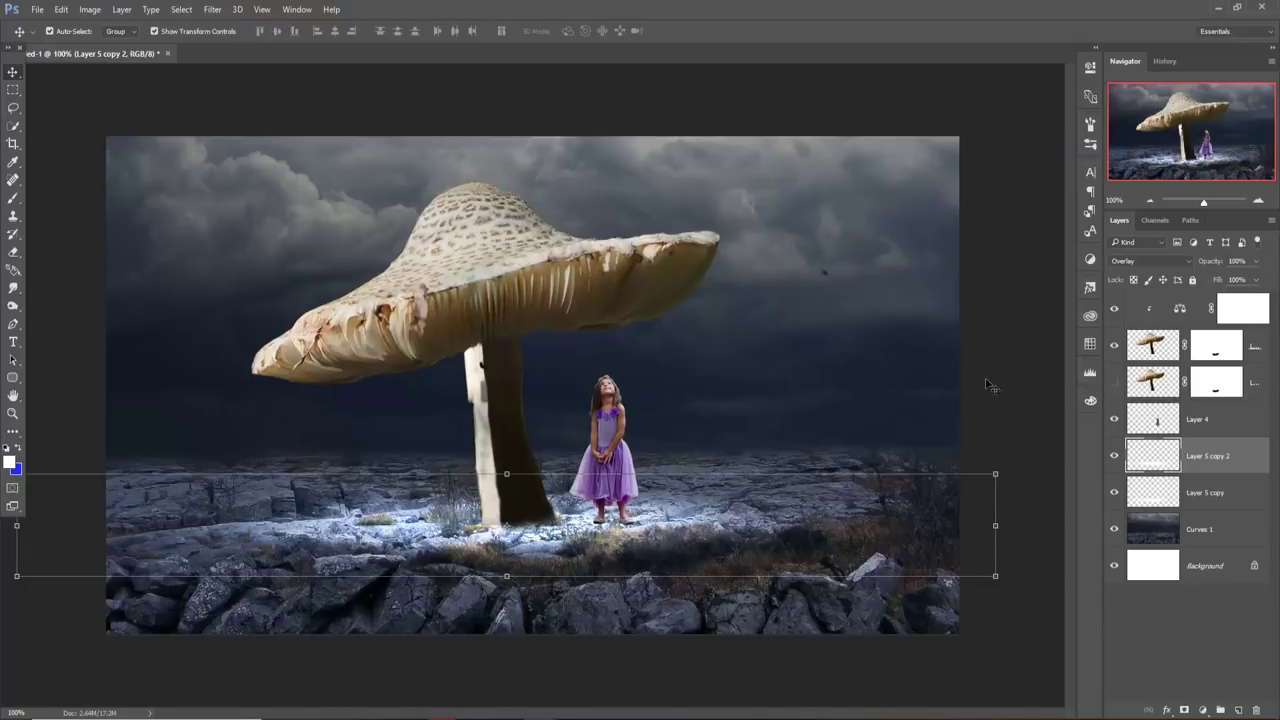
- Merge Layer 2 copy with its Color Balance adjustment and add a new empty layer above
{"action": "left_click", "coordinate": [1251, 360]}
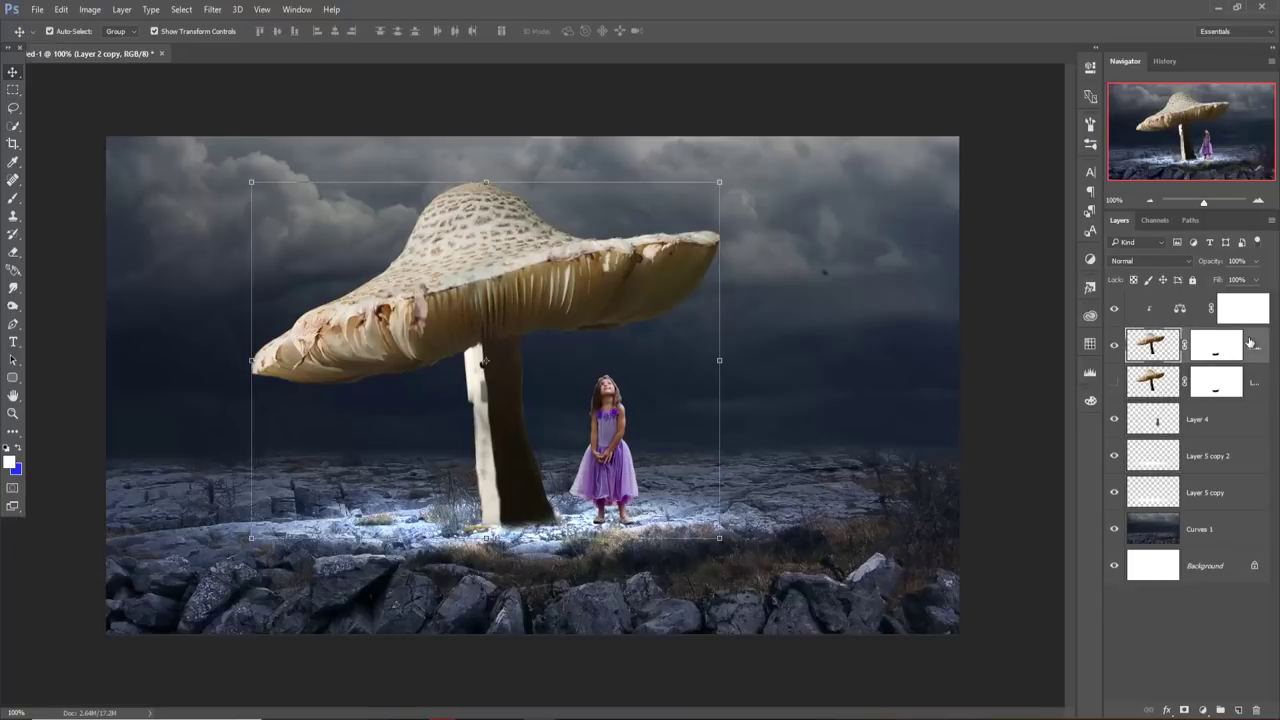
{"action": "left_click", "coordinate": [1143, 310]}
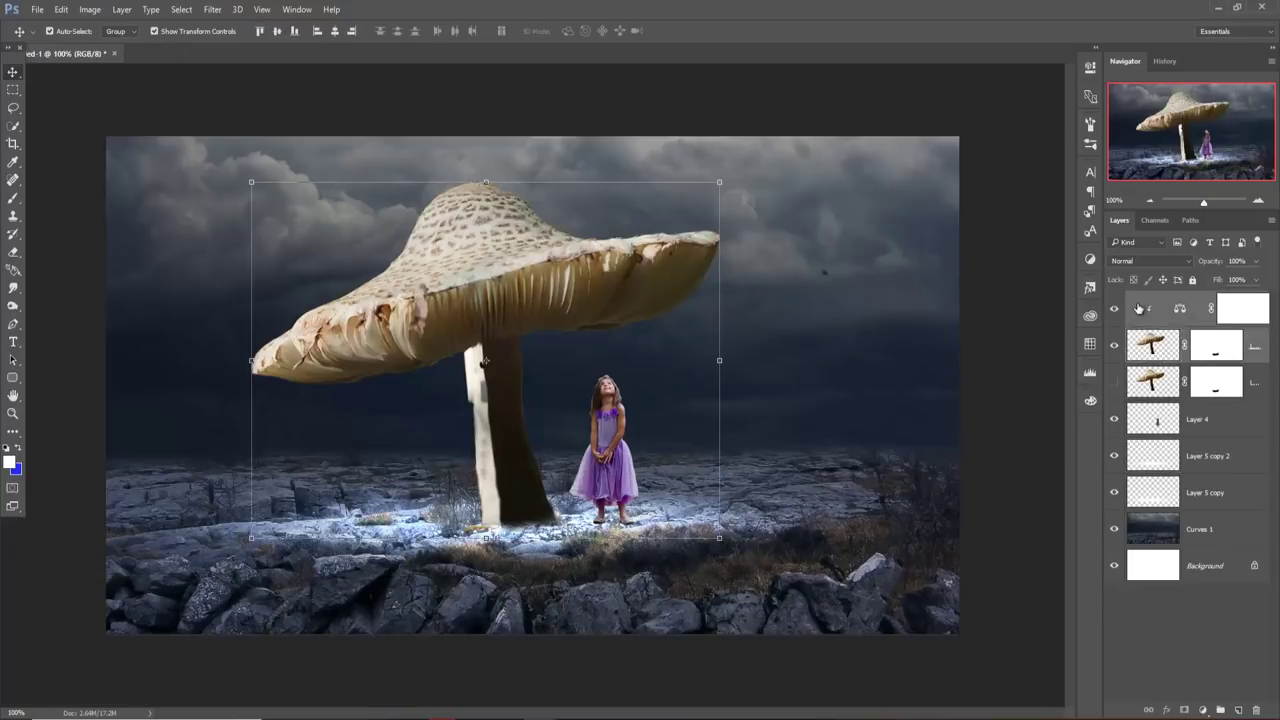
{"action": "right_click", "coordinate": [1258, 347]}
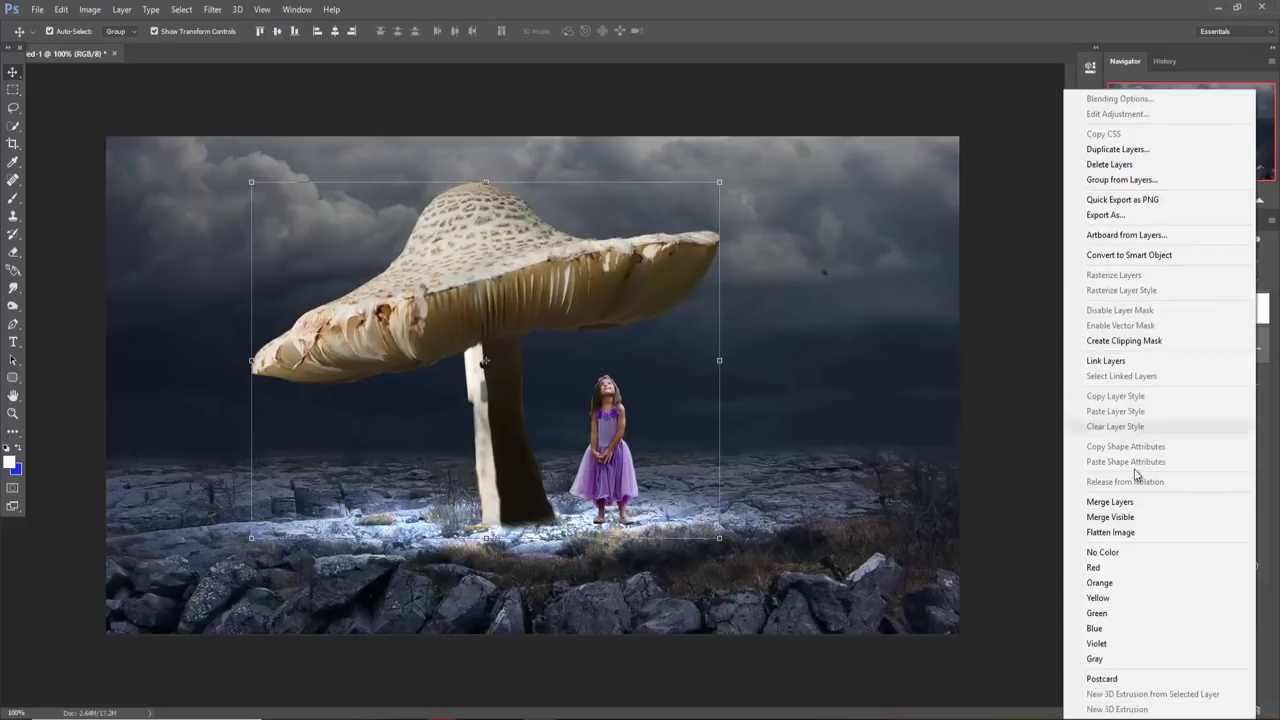
{"action": "left_click", "coordinate": [1127, 502]}
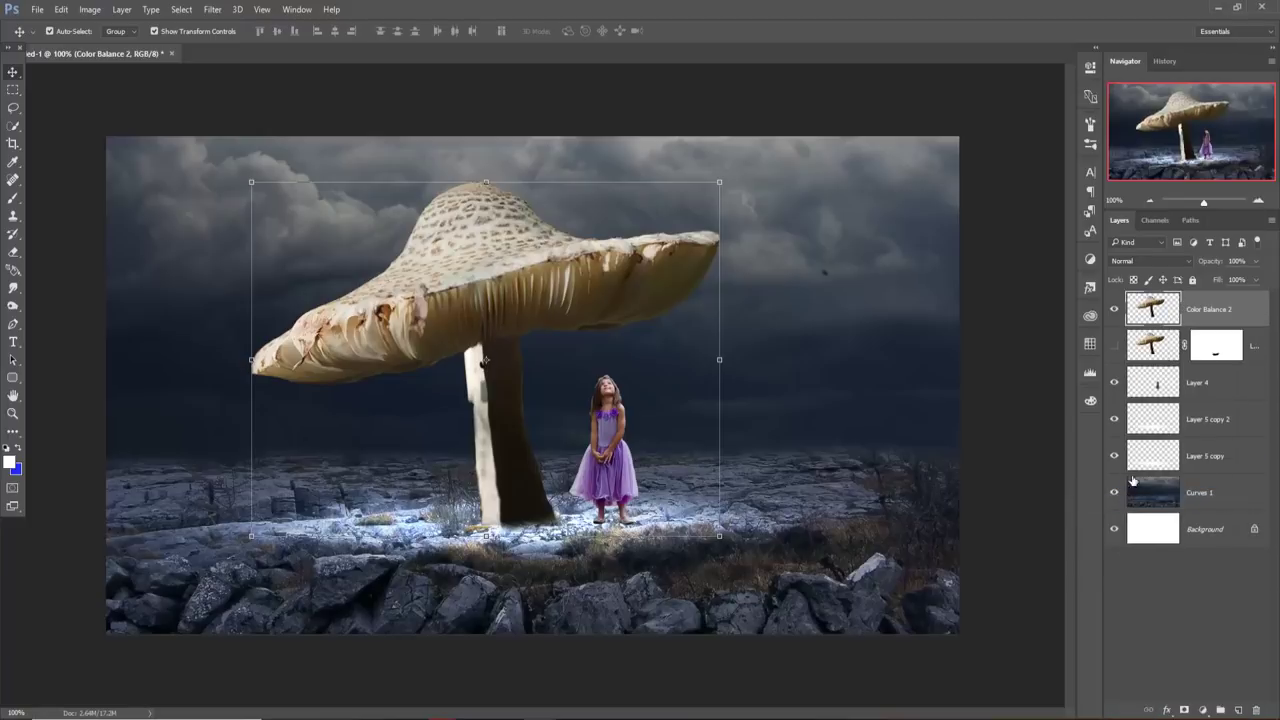
{"action": "left_click", "coordinate": [1238, 709]}
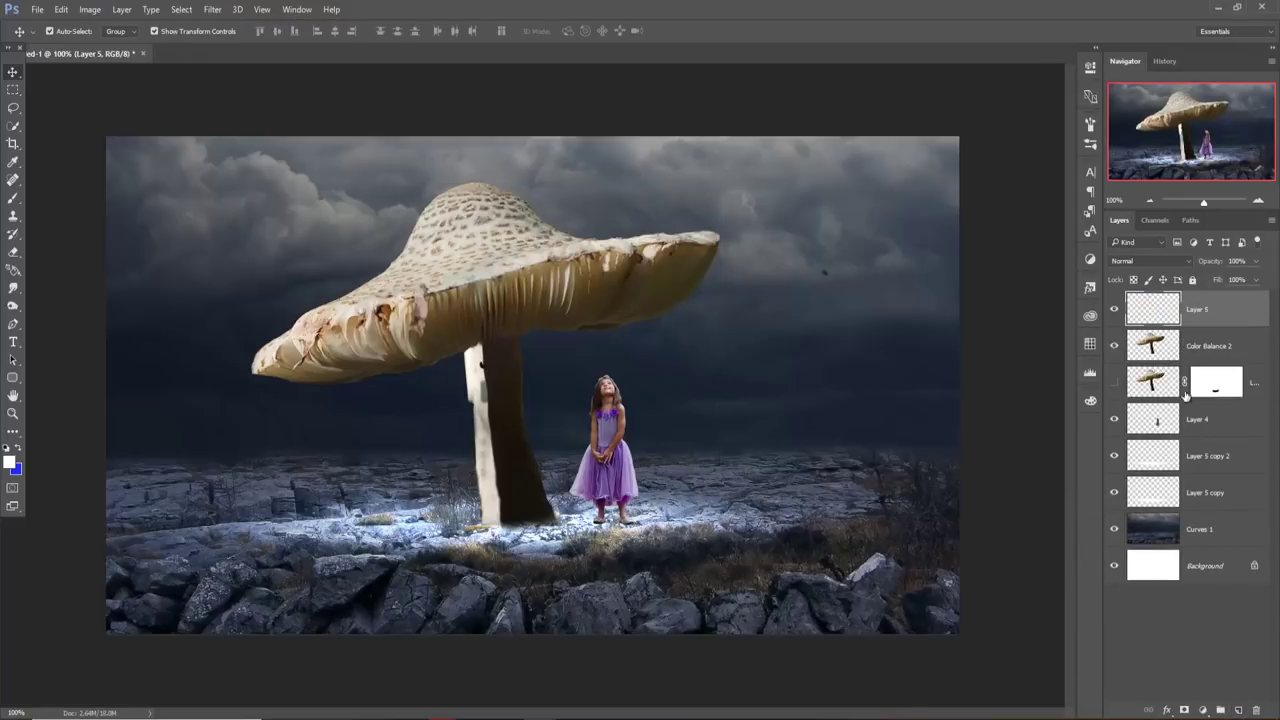
- Clip new Layer 5 to the mushroom, paint white light on the cap, and set it to Overlay
{"action": "left_click", "coordinate": [13, 203]}
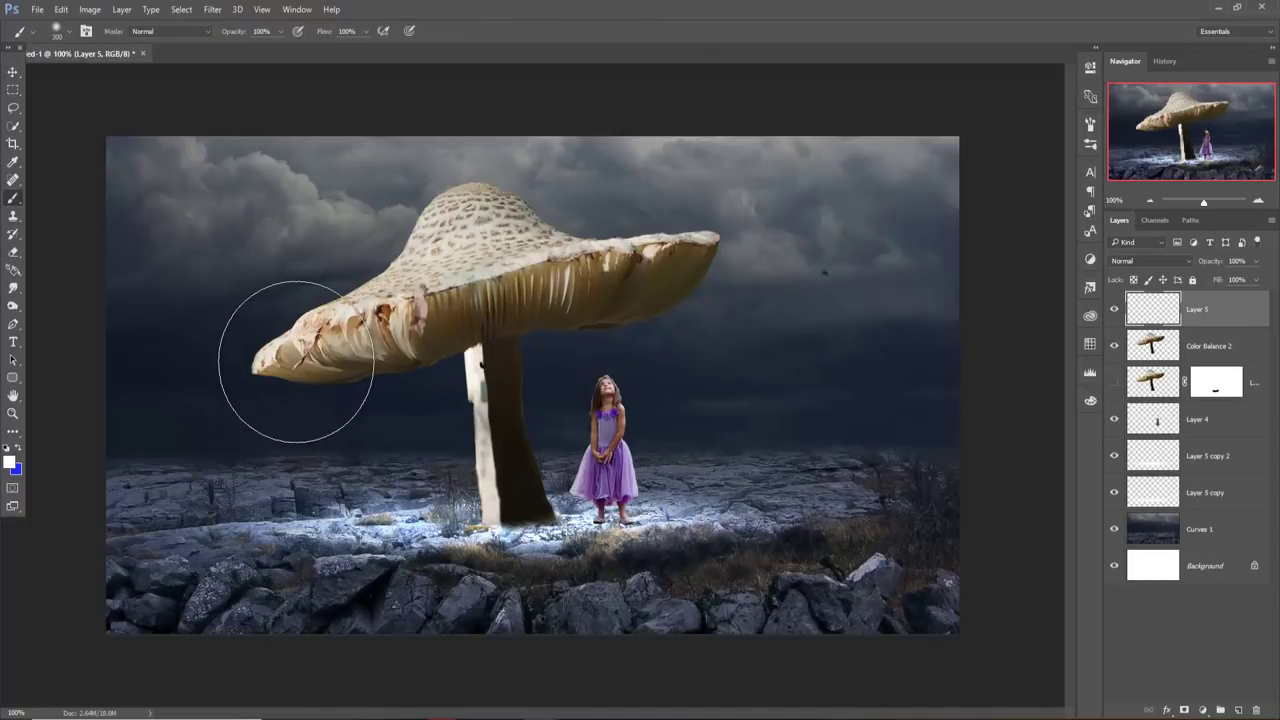
{"action": "right_click", "coordinate": [1225, 302]}
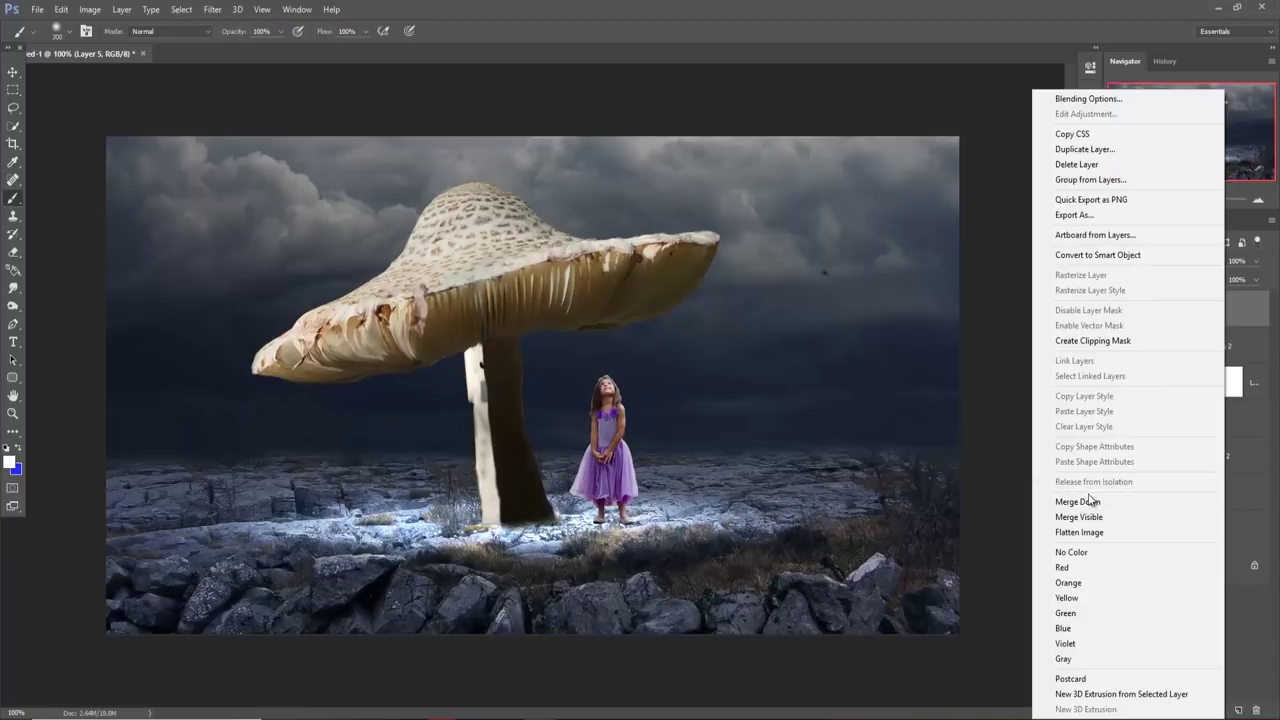
{"action": "left_click", "coordinate": [1088, 342]}
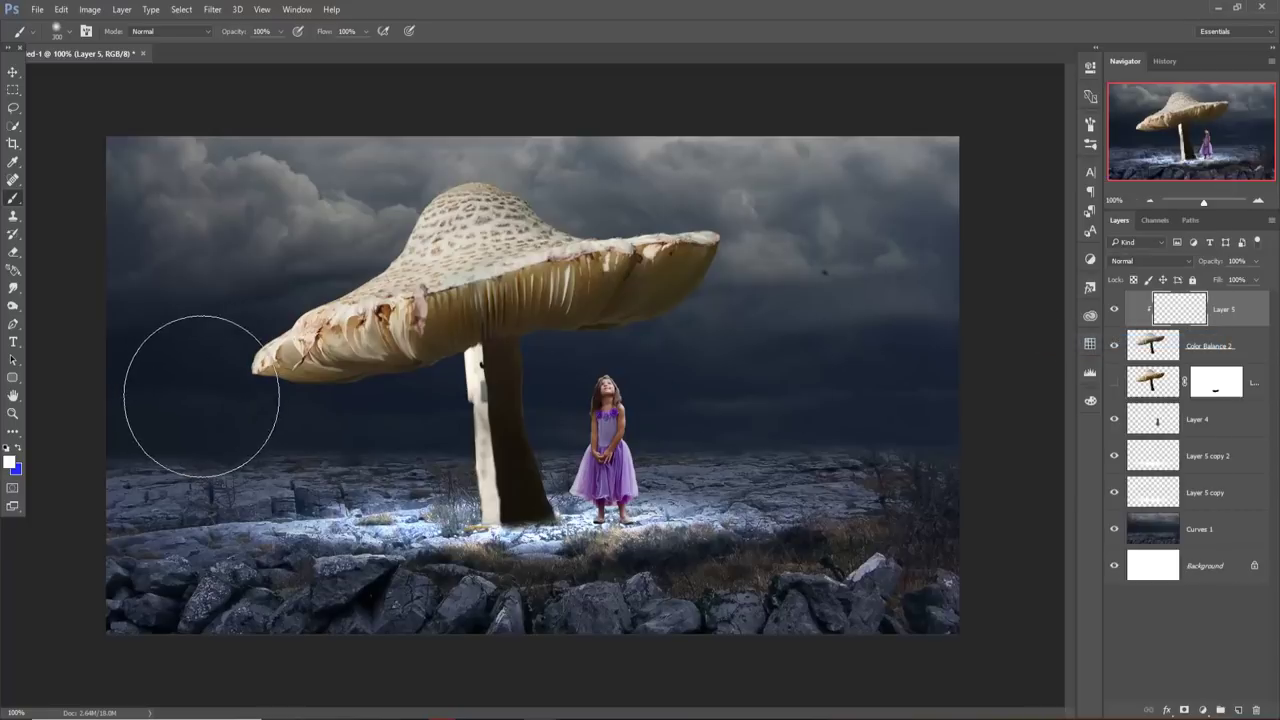
{"action": "mouse_move", "coordinate": [284, 398]}
{"action": "left_mouse_down"}
{"action": "mouse_move", "coordinate": [289, 415]}
{"action": "mouse_move", "coordinate": [550, 349]}
{"action": "mouse_move", "coordinate": [629, 294]}
{"action": "mouse_move", "coordinate": [680, 320]}
{"action": "left_mouse_up"}
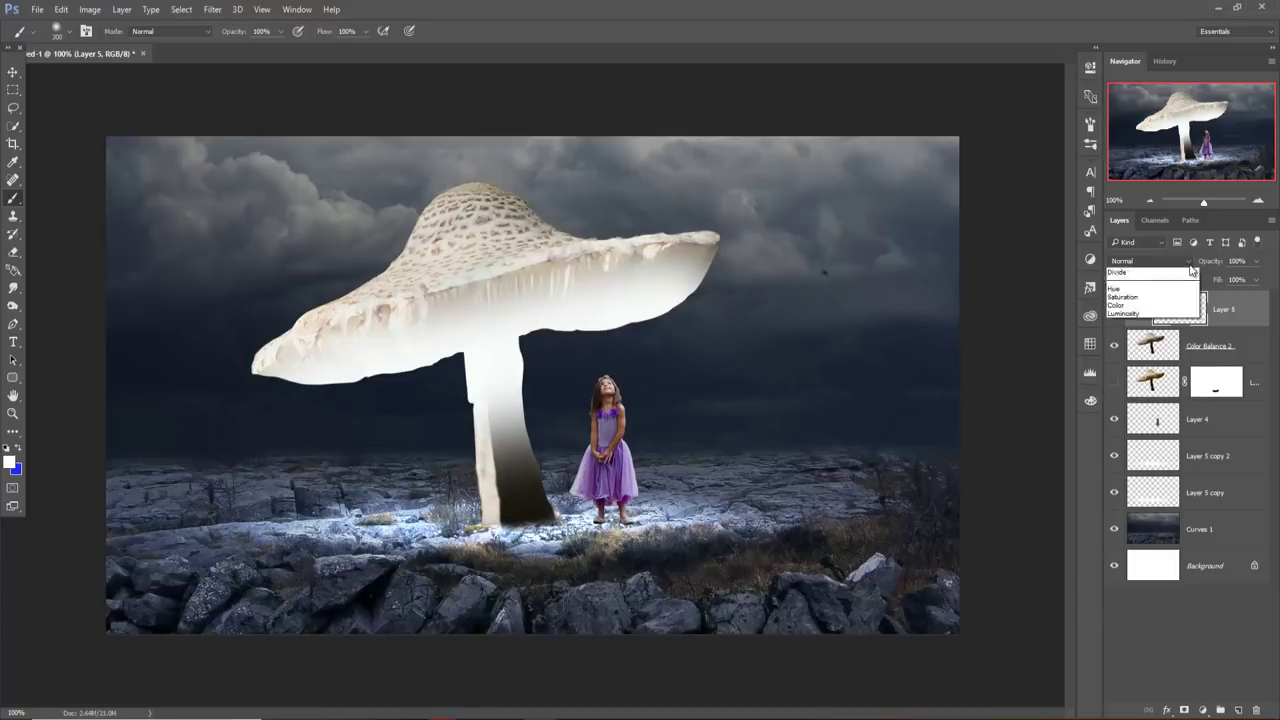
{"action": "left_click", "coordinate": [1150, 261]}
{"action": "left_click", "coordinate": [1122, 398]}
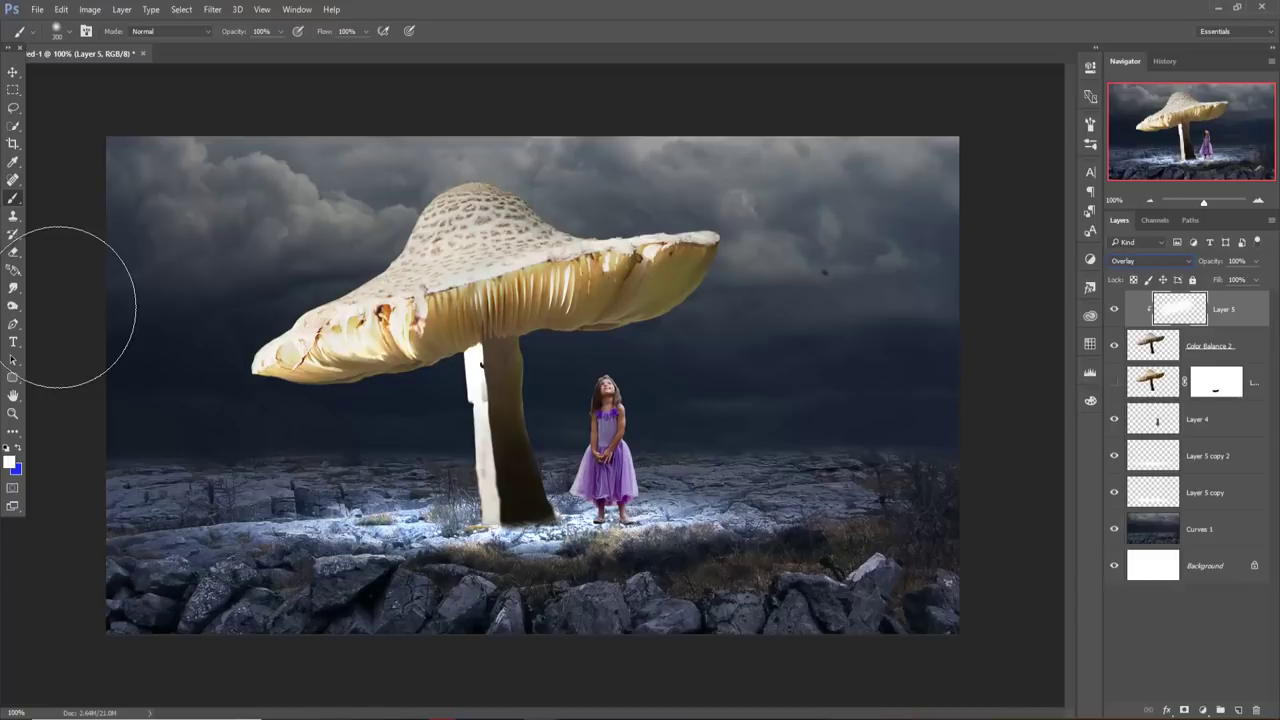
{"action": "left_click", "coordinate": [13, 72]}
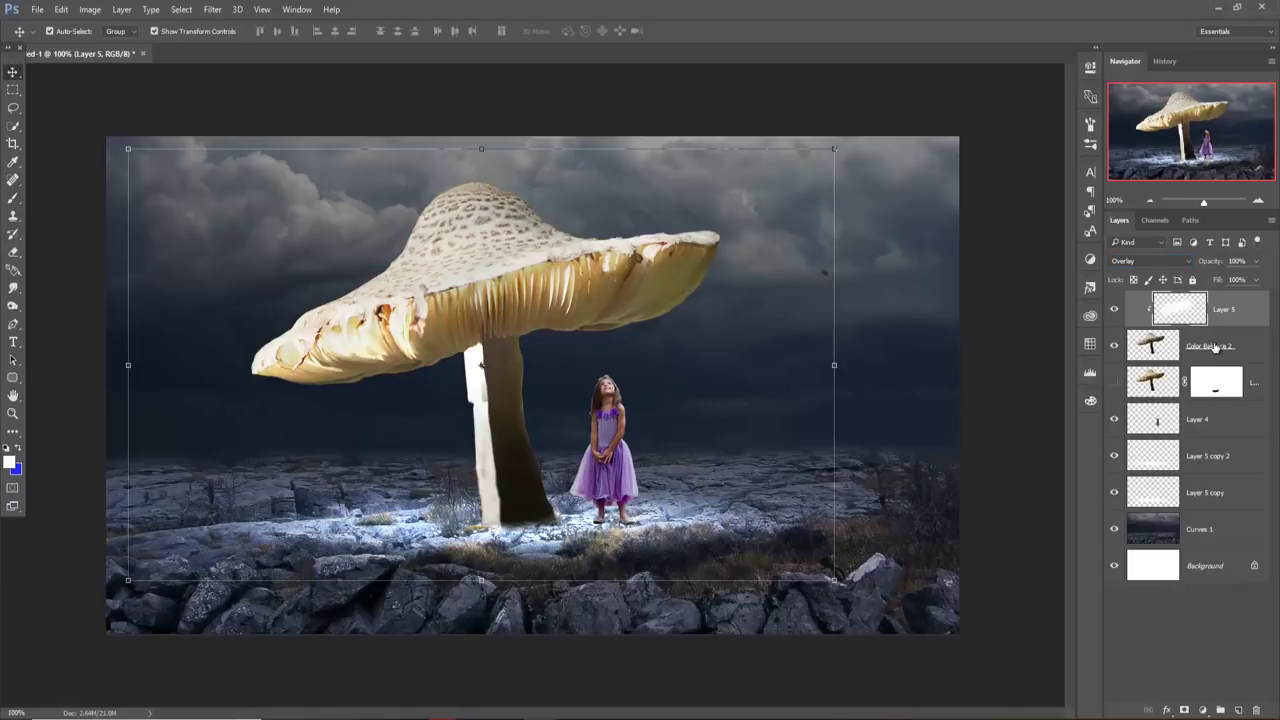
- Add a new empty Layer 6 on top, undoing an accidental Merge Visible
{"action": "left_click", "coordinate": [1238, 710]}
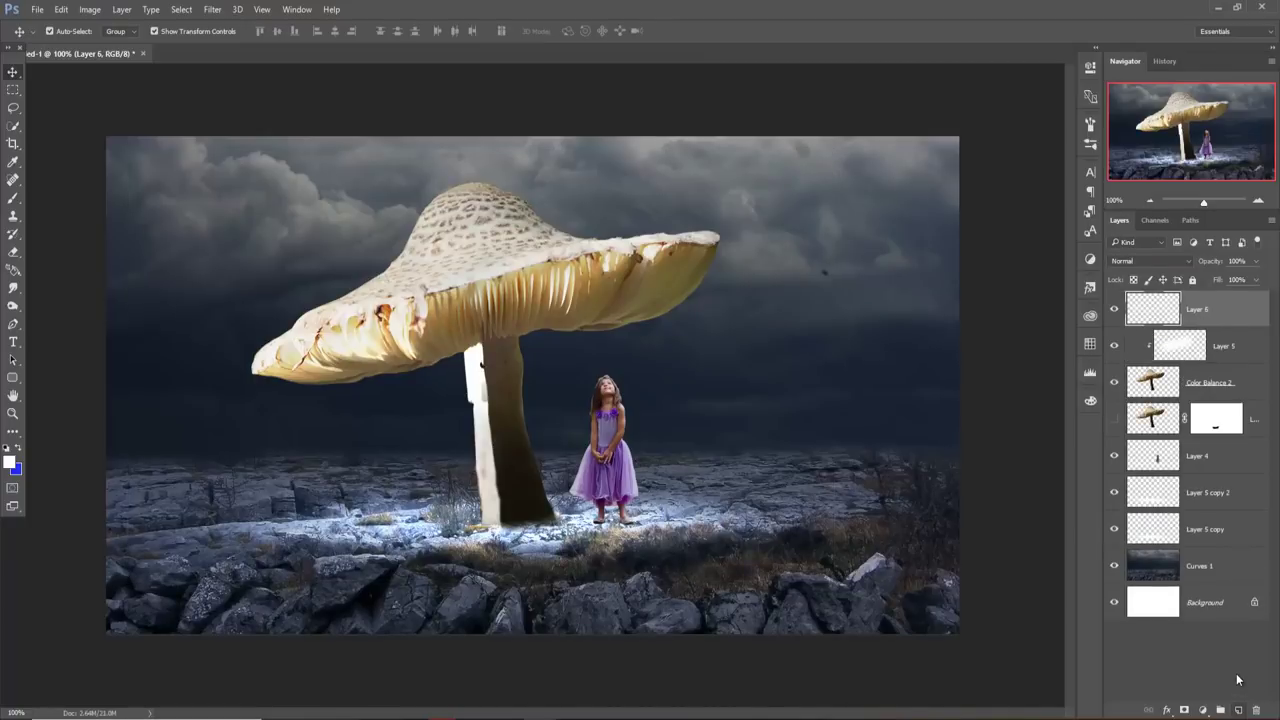
{"action": "right_click", "coordinate": [1220, 316]}
{"action": "left_click", "coordinate": [1072, 517]}
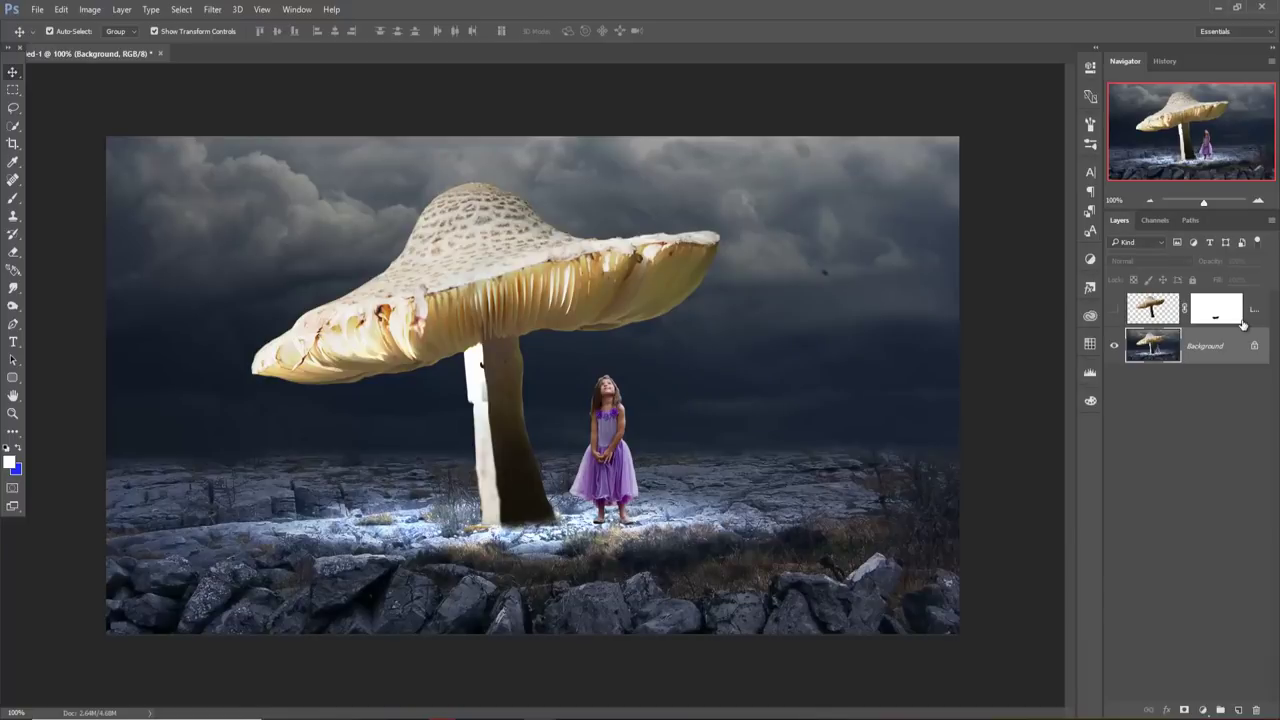
{"action": "key", "text": "ctrl+z"}
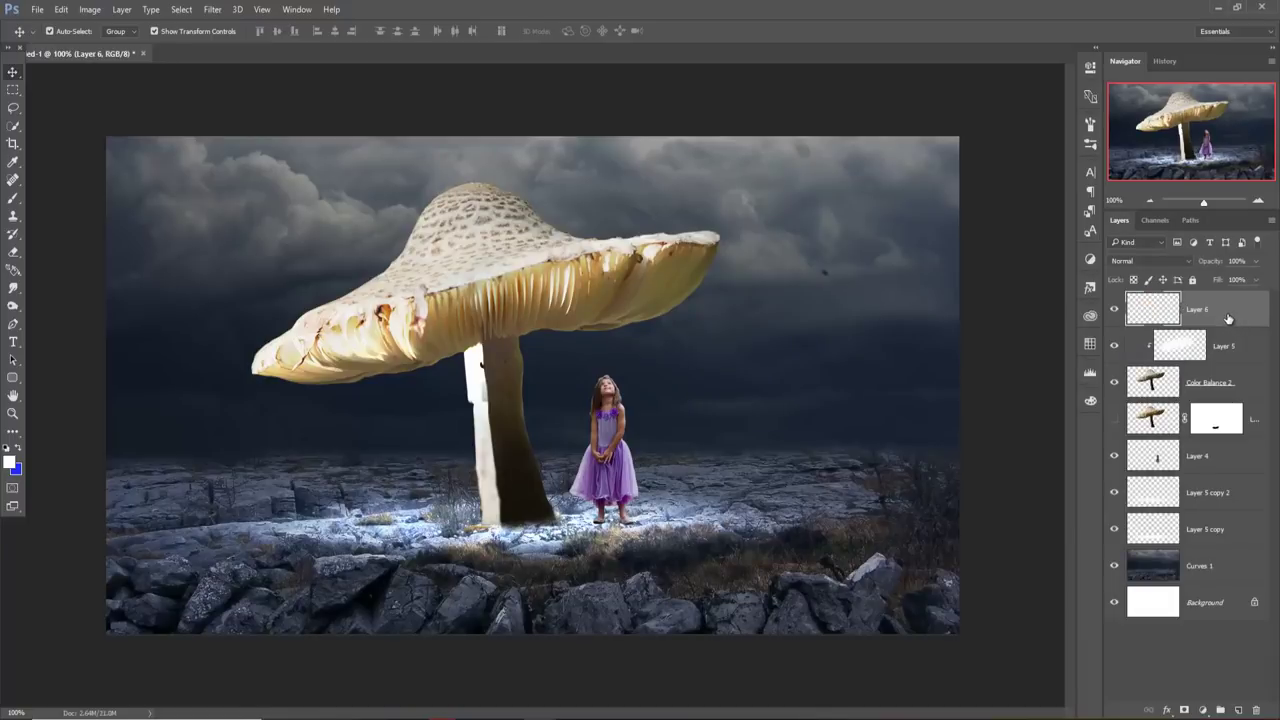
{"action": "left_click", "coordinate": [13, 197]}
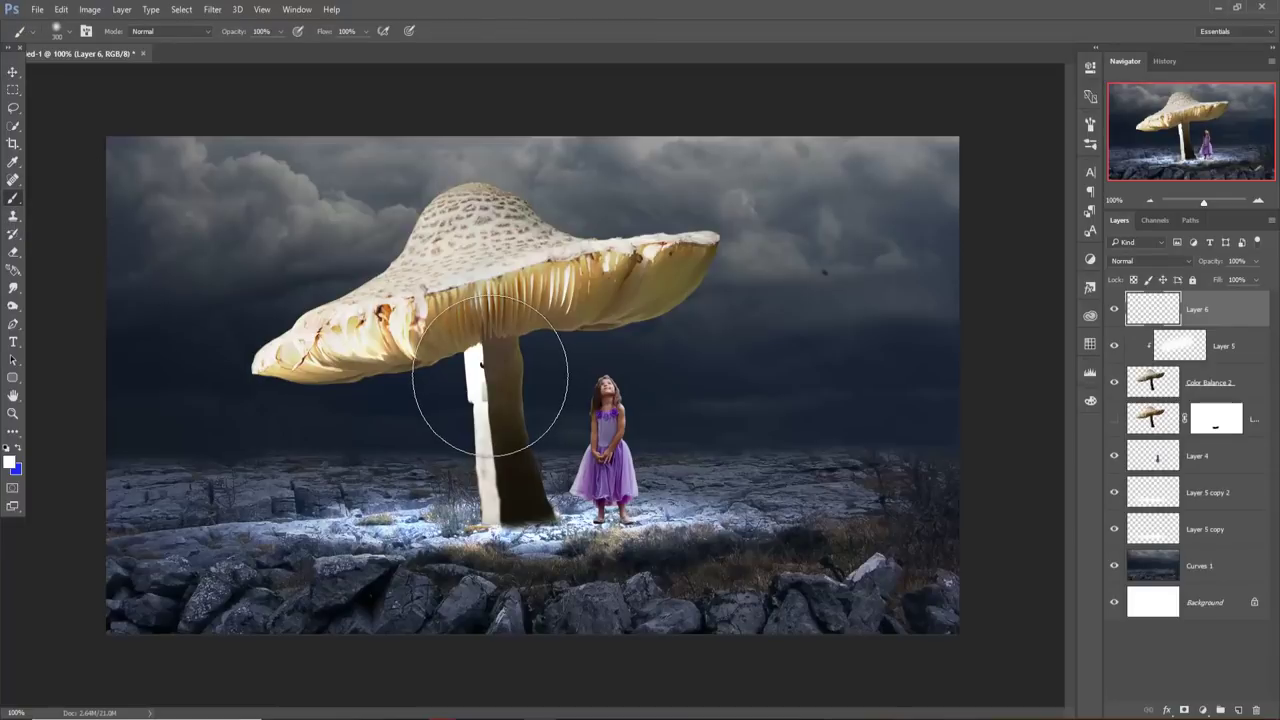
{"action": "key", "text": "Delete"}
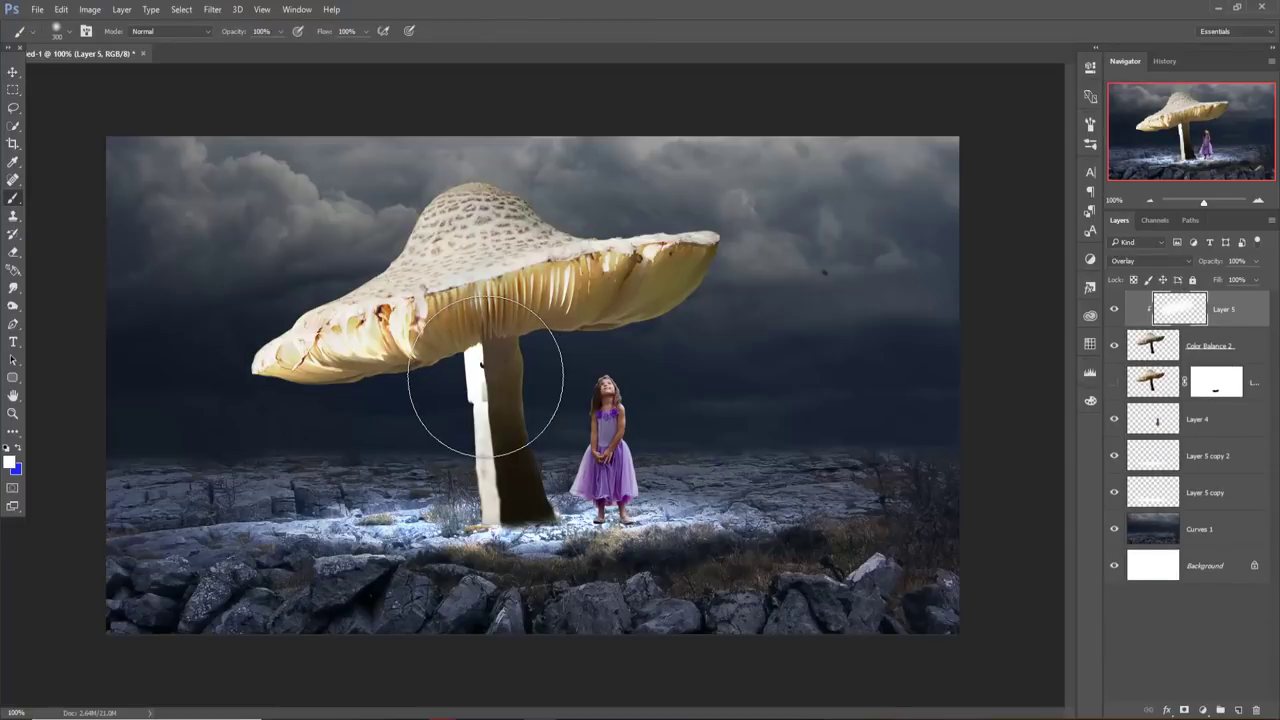
{"action": "key", "text": "ctrl+z"}
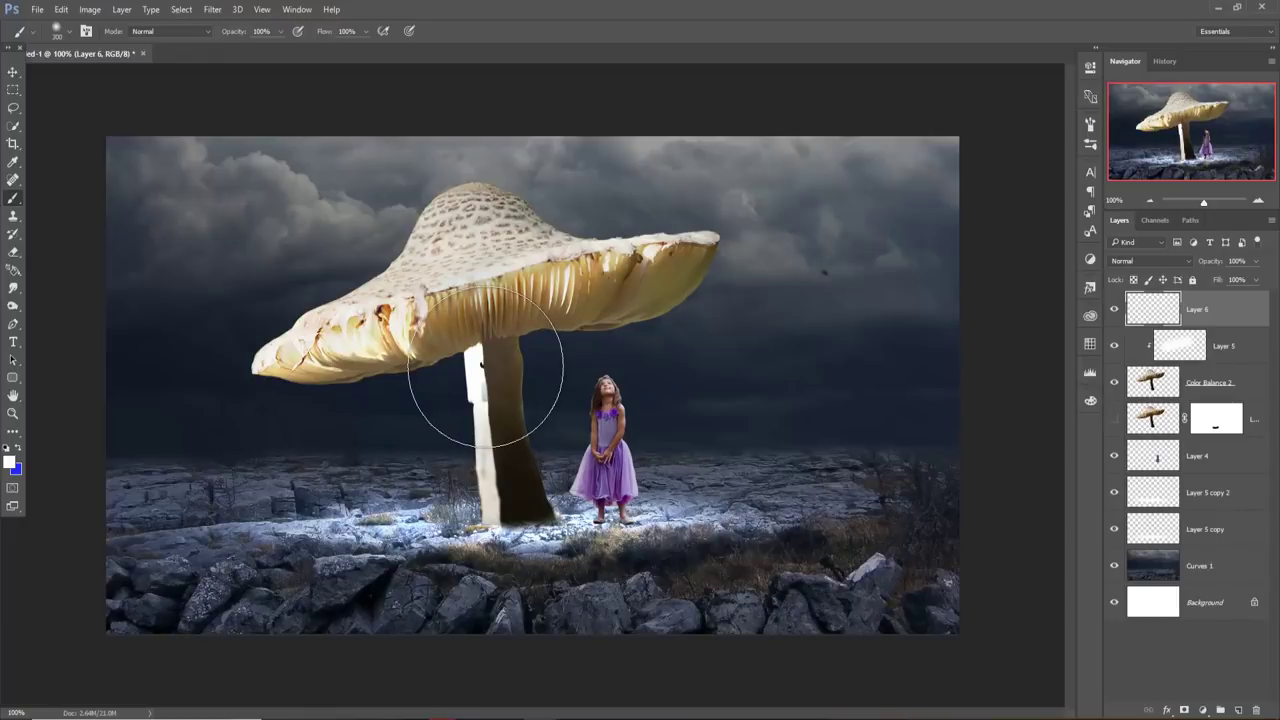
- Paint a large ~900 px soft white glow around the stem and shift it under the cap
{"action": "key", "text": "bracketright"}
{"action": "key", "text": "bracketright"}
{"action": "key", "text": "bracketright"}
{"action": "key", "text": "bracketright"}
{"action": "key", "text": "bracketright"}
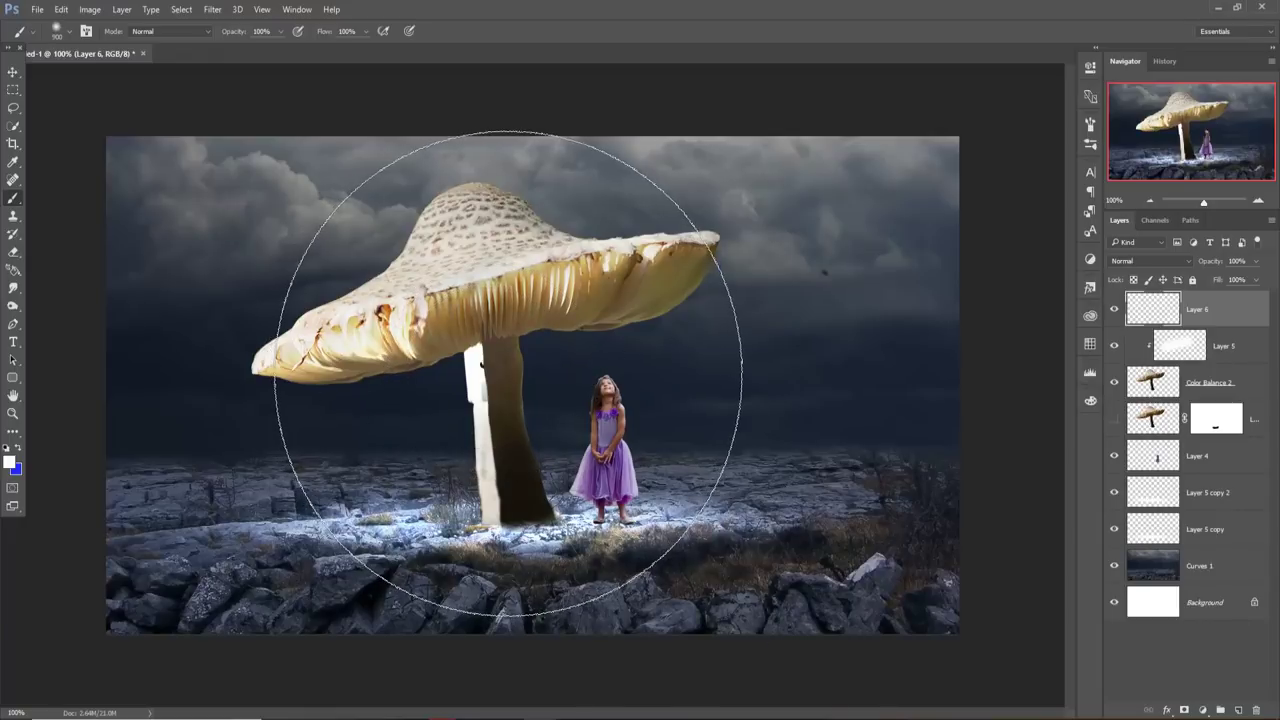
{"action": "key", "text": "bracketright"}
{"action": "left_click", "coordinate": [495, 352]}
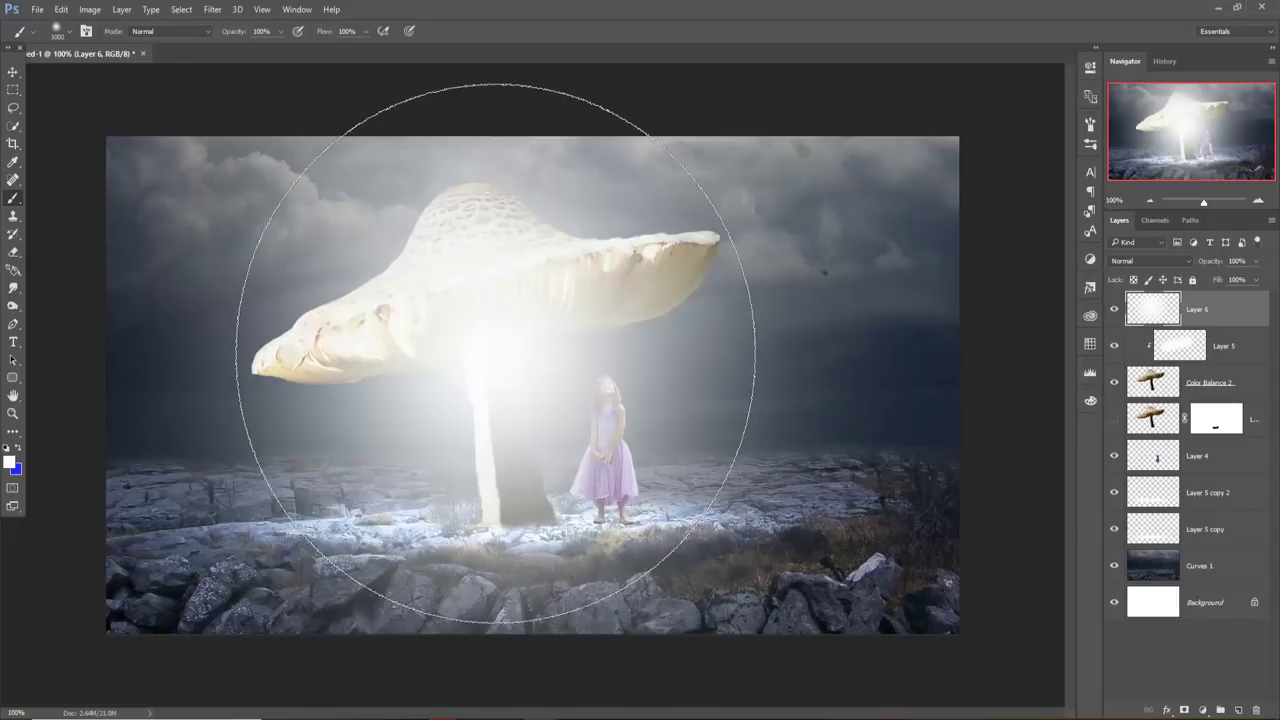
{"action": "left_click", "coordinate": [13, 72]}
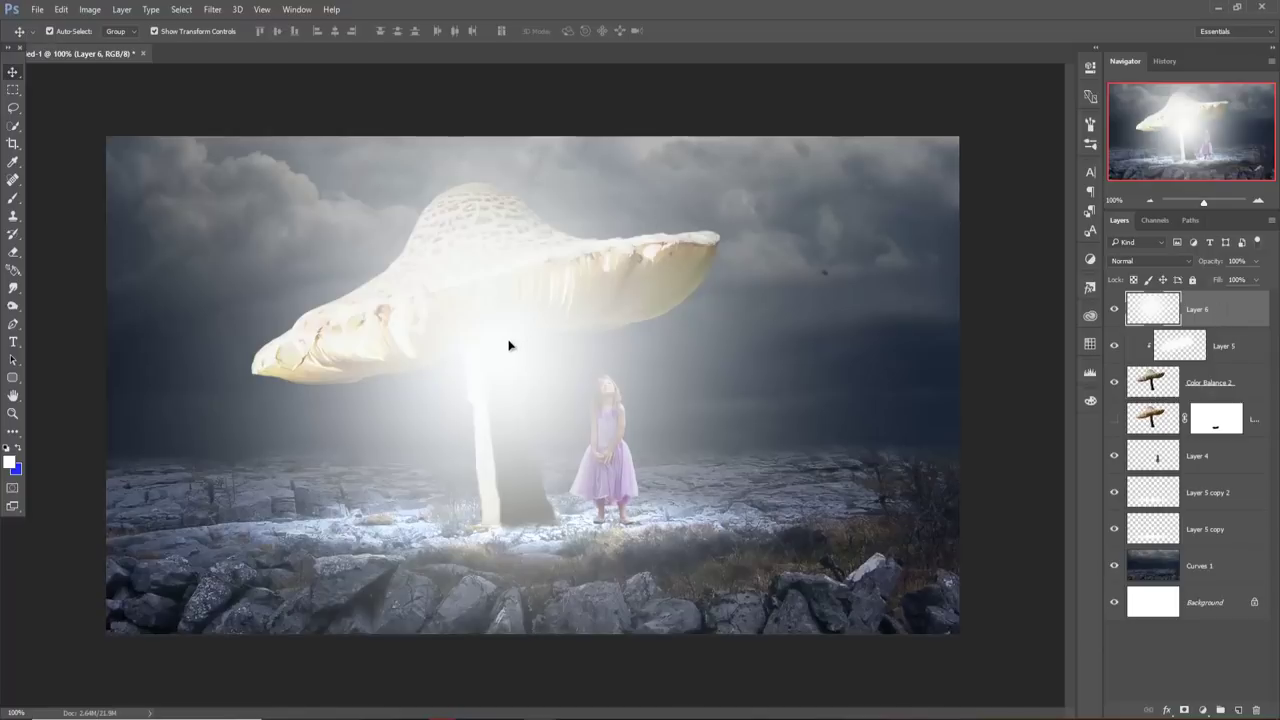
{"action": "left_click_drag", "start_coordinate": [509, 346], "coordinate": [492, 330]}
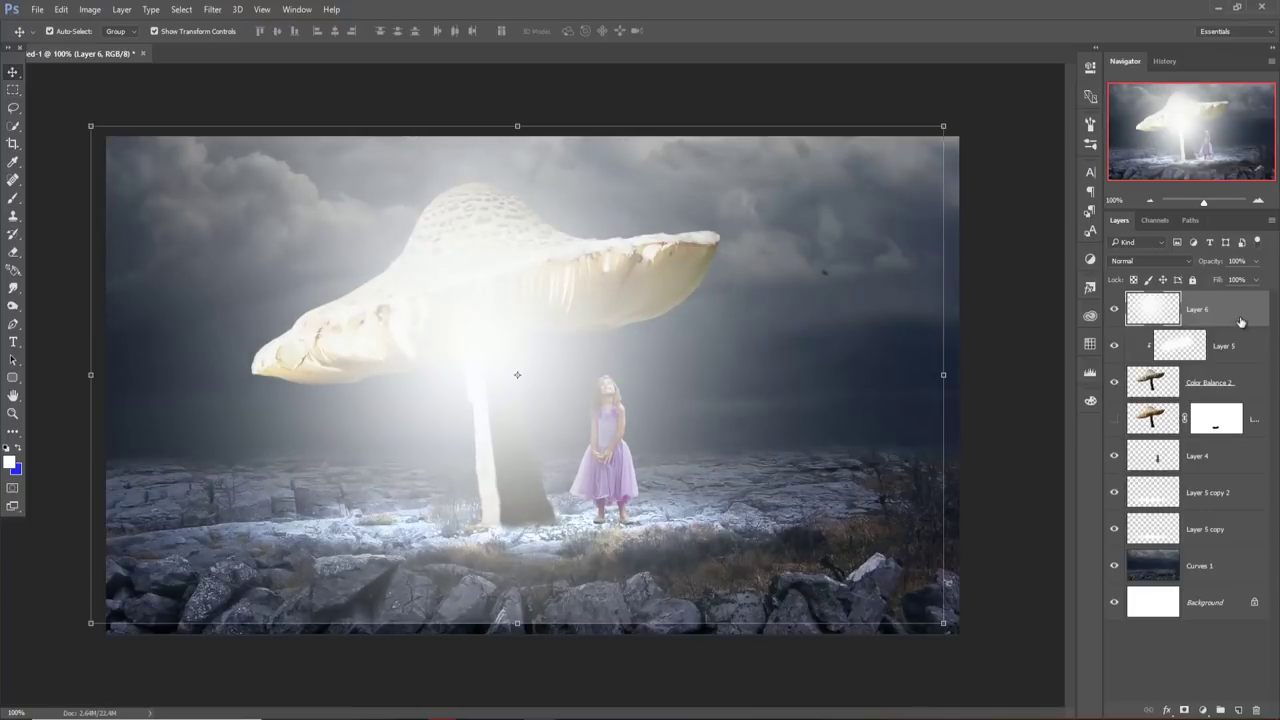
- Add a mask to the Layer 6 glow and paint it out over the clouds with a 250 px brush
{"action": "left_click", "coordinate": [1183, 710]}
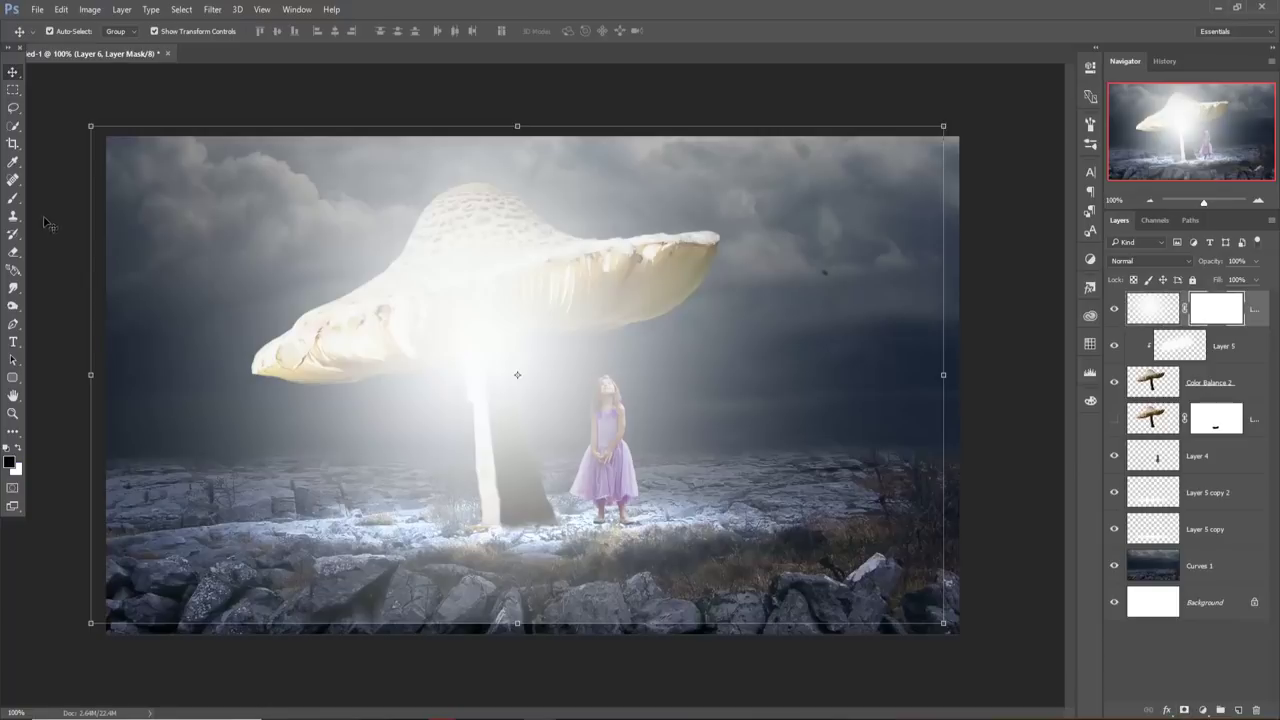
{"action": "left_click", "coordinate": [13, 197]}
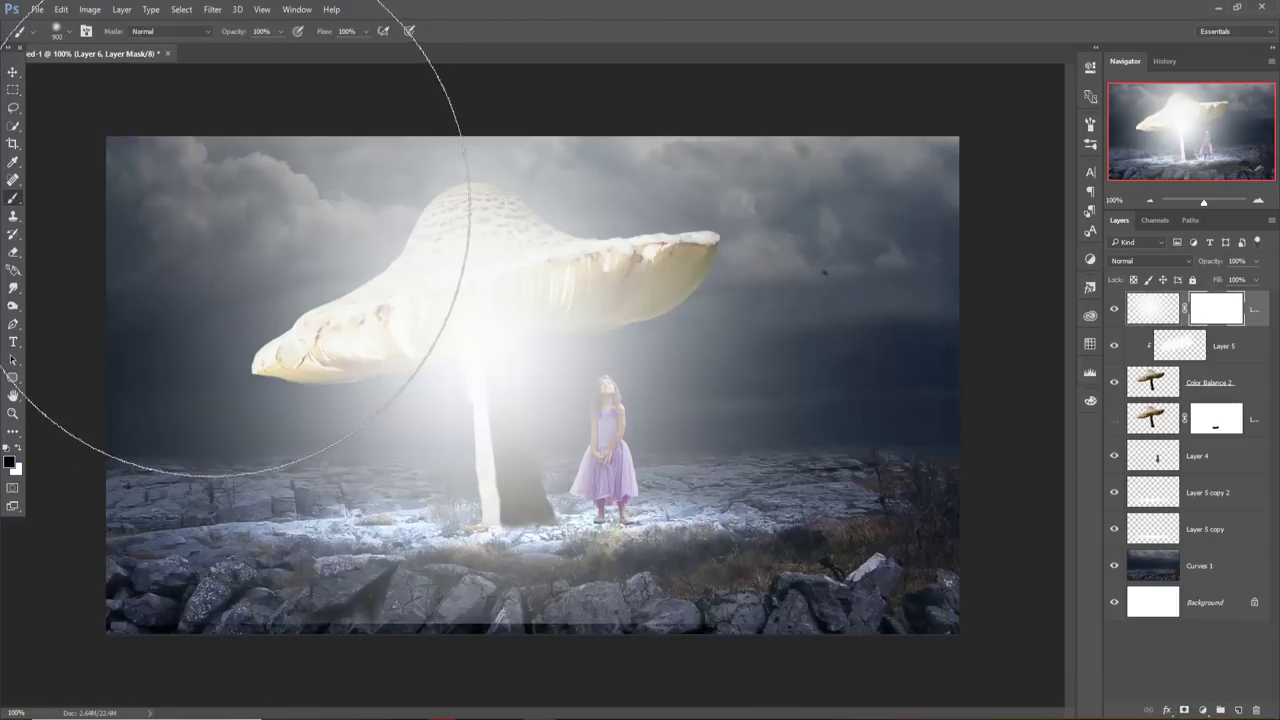
{"action": "key", "text": "bracketleft"}
{"action": "key", "text": "bracketleft"}
{"action": "key", "text": "bracketleft"}
{"action": "mouse_move", "coordinate": [140, 205]}
{"action": "left_mouse_down"}
{"action": "mouse_move", "coordinate": [543, 129]}
{"action": "mouse_move", "coordinate": [514, 137]}
{"action": "mouse_move", "coordinate": [486, 189]}
{"action": "mouse_move", "coordinate": [600, 137]}
{"action": "left_mouse_up"}
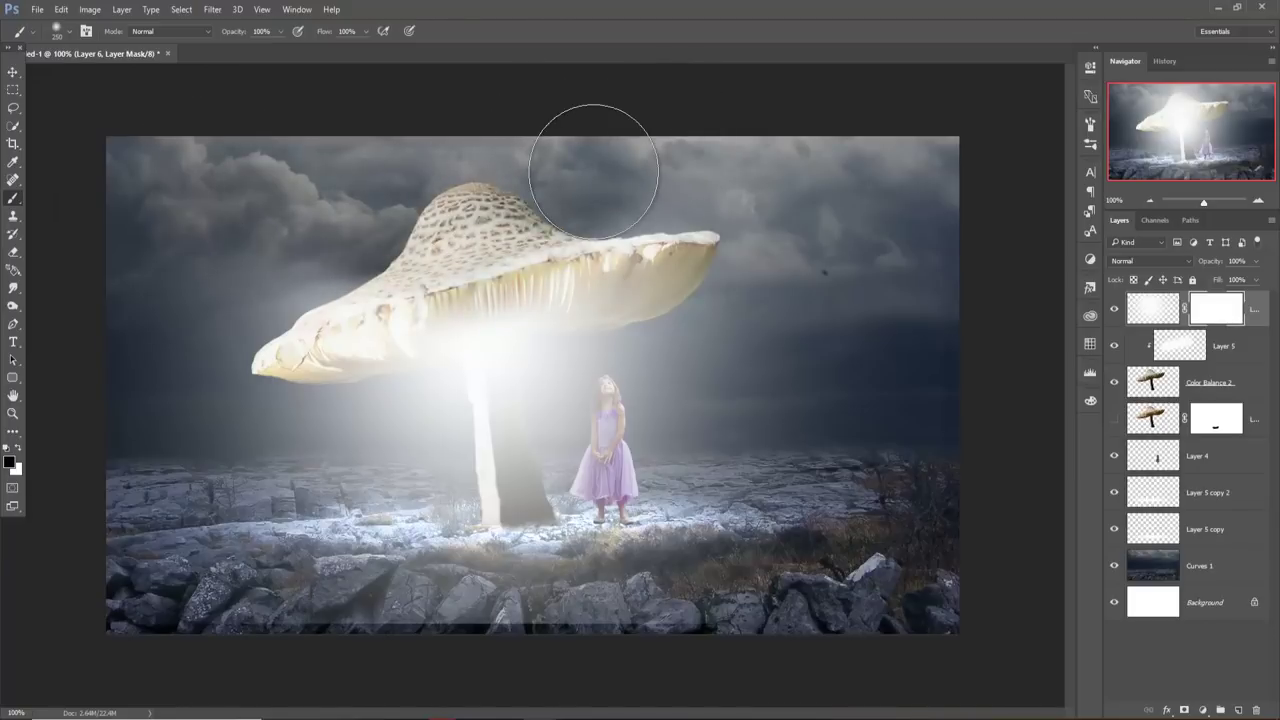
{"action": "key", "text": "ctrl+z"}
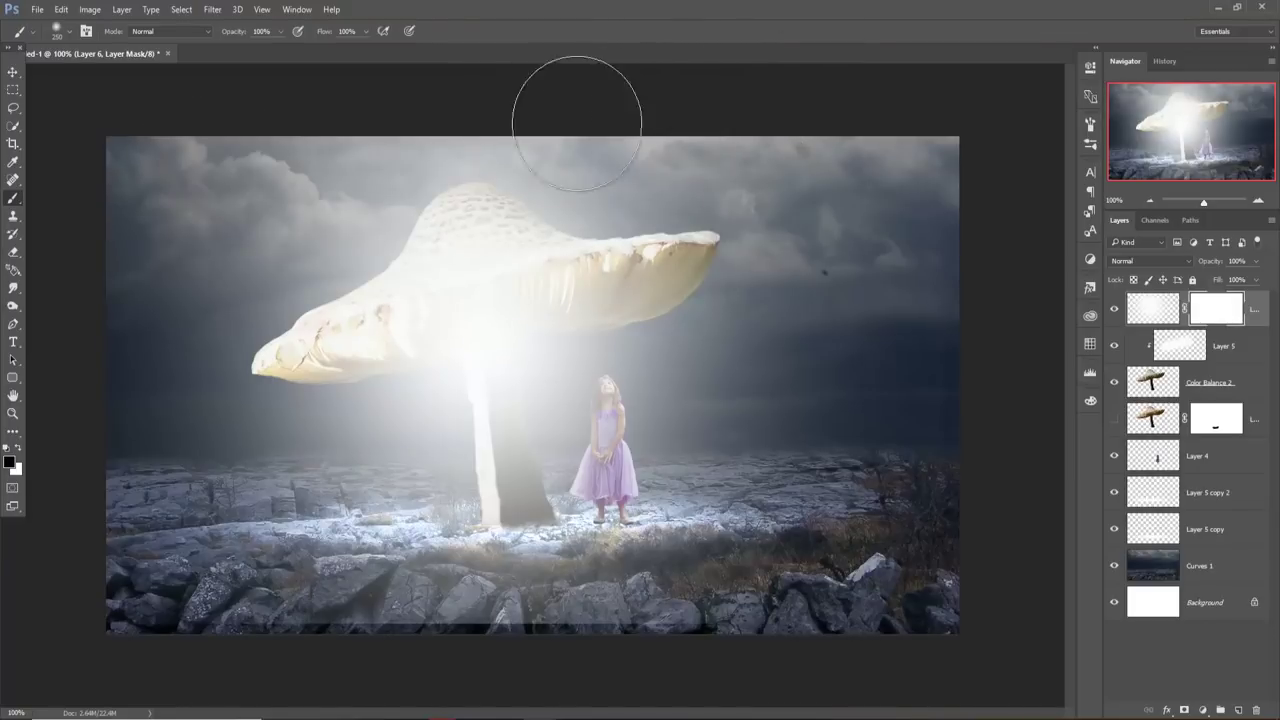
{"action": "key", "text": "ctrl+z"}
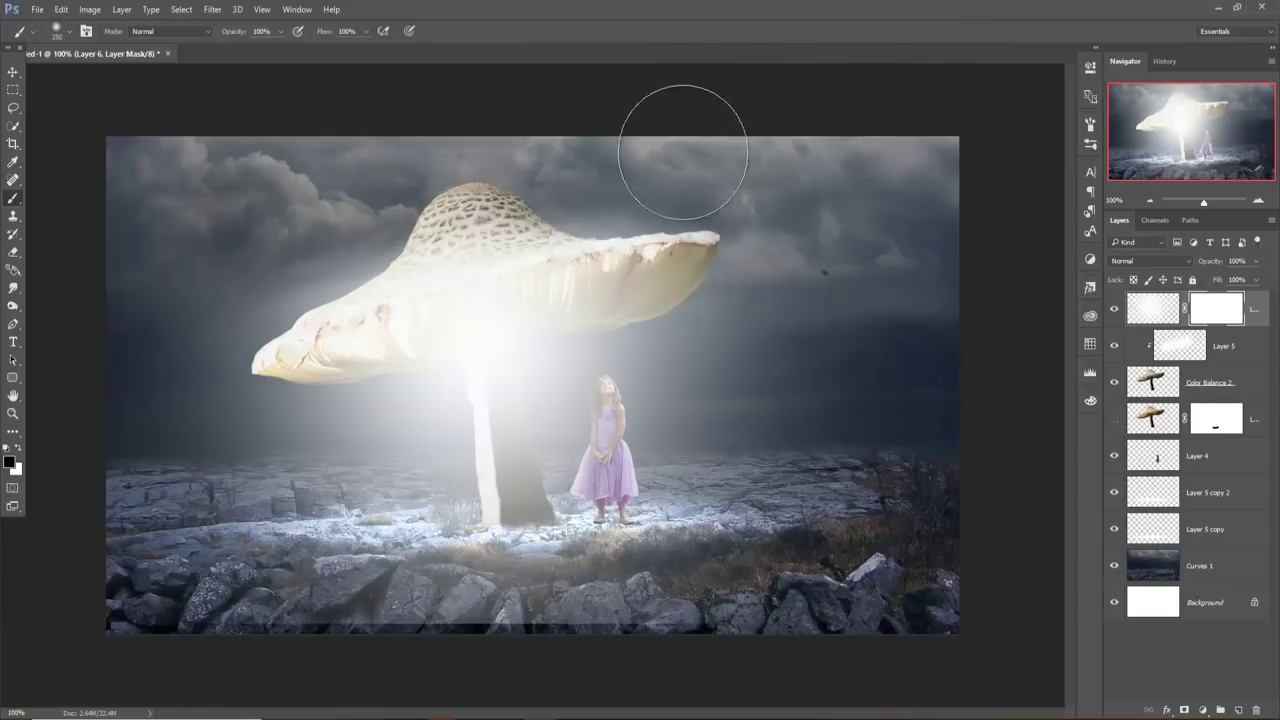
- Using a 175 px brush, mask out the glowing haze left and right of the cap
{"action": "left_click_drag", "start_coordinate": [400, 270], "coordinate": [133, 232]}
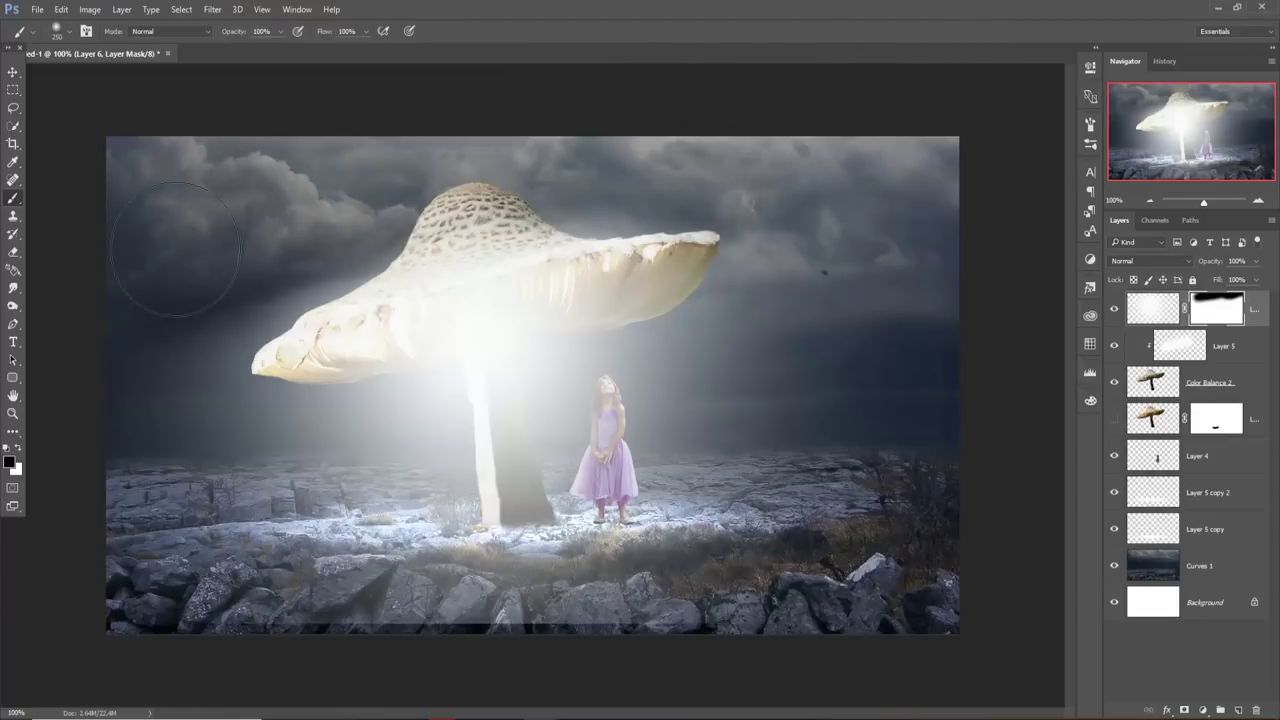
{"action": "key", "text": "bracketleft"}
{"action": "key", "text": "bracketleft"}
{"action": "key", "text": "bracketleft"}
{"action": "key", "text": "bracketleft"}
{"action": "key", "text": "bracketleft"}
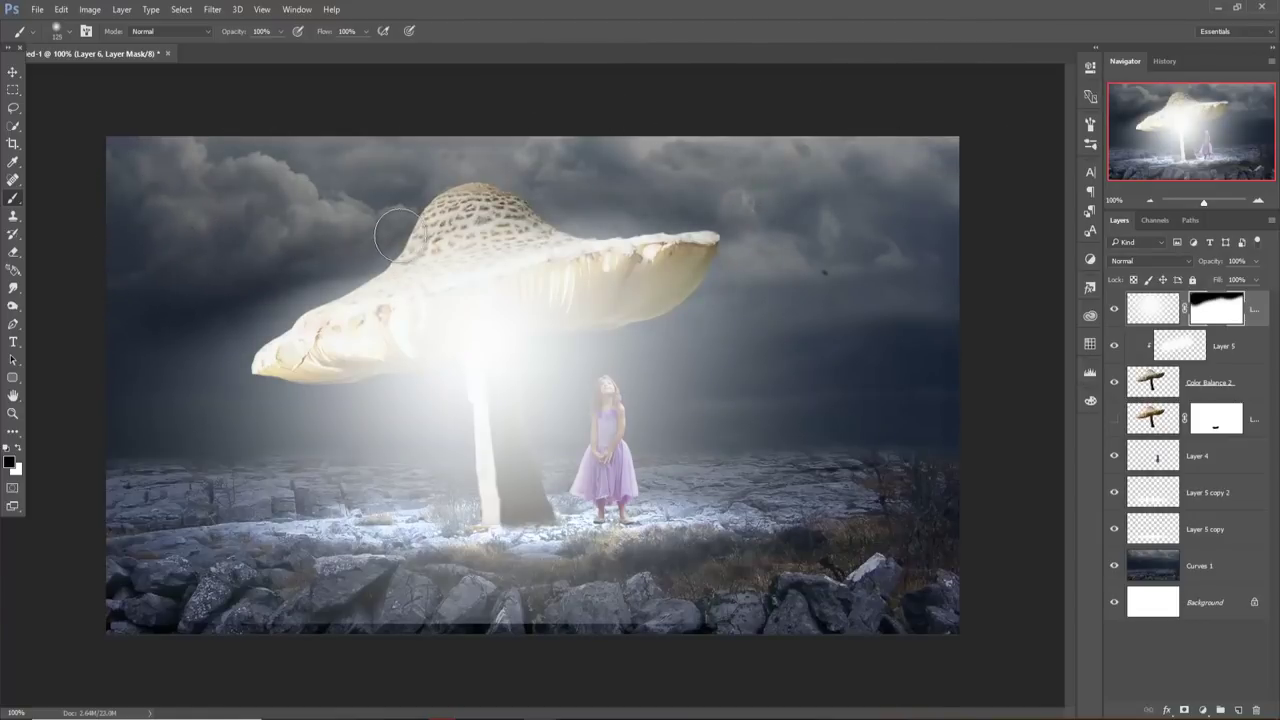
{"action": "mouse_move", "coordinate": [386, 228]}
{"action": "left_mouse_down"}
{"action": "mouse_move", "coordinate": [401, 255]}
{"action": "mouse_move", "coordinate": [294, 289]}
{"action": "mouse_move", "coordinate": [387, 251]}
{"action": "mouse_move", "coordinate": [489, 238]}
{"action": "mouse_move", "coordinate": [455, 250]}
{"action": "mouse_move", "coordinate": [640, 200]}
{"action": "mouse_move", "coordinate": [701, 198]}
{"action": "mouse_move", "coordinate": [485, 234]}
{"action": "mouse_move", "coordinate": [495, 224]}
{"action": "mouse_move", "coordinate": [500, 238]}
{"action": "mouse_move", "coordinate": [548, 229]}
{"action": "mouse_move", "coordinate": [471, 229]}
{"action": "left_mouse_up"}
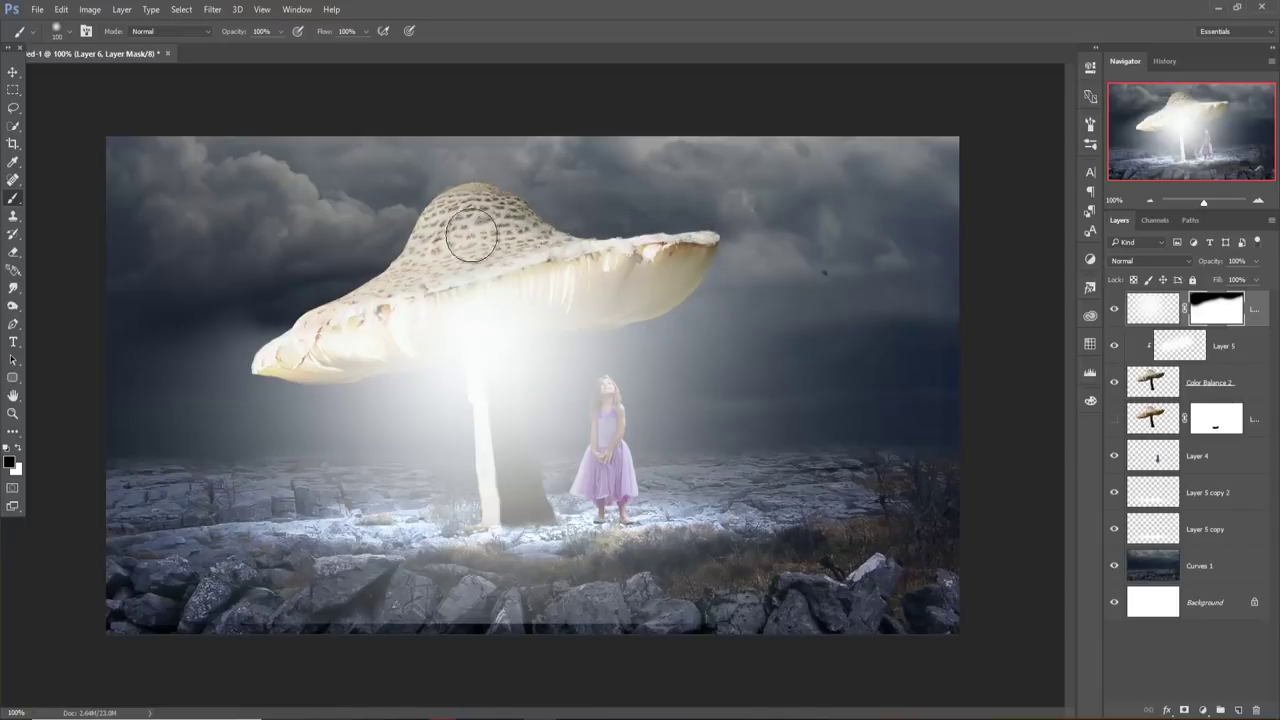
{"action": "left_click", "coordinate": [279, 32]}
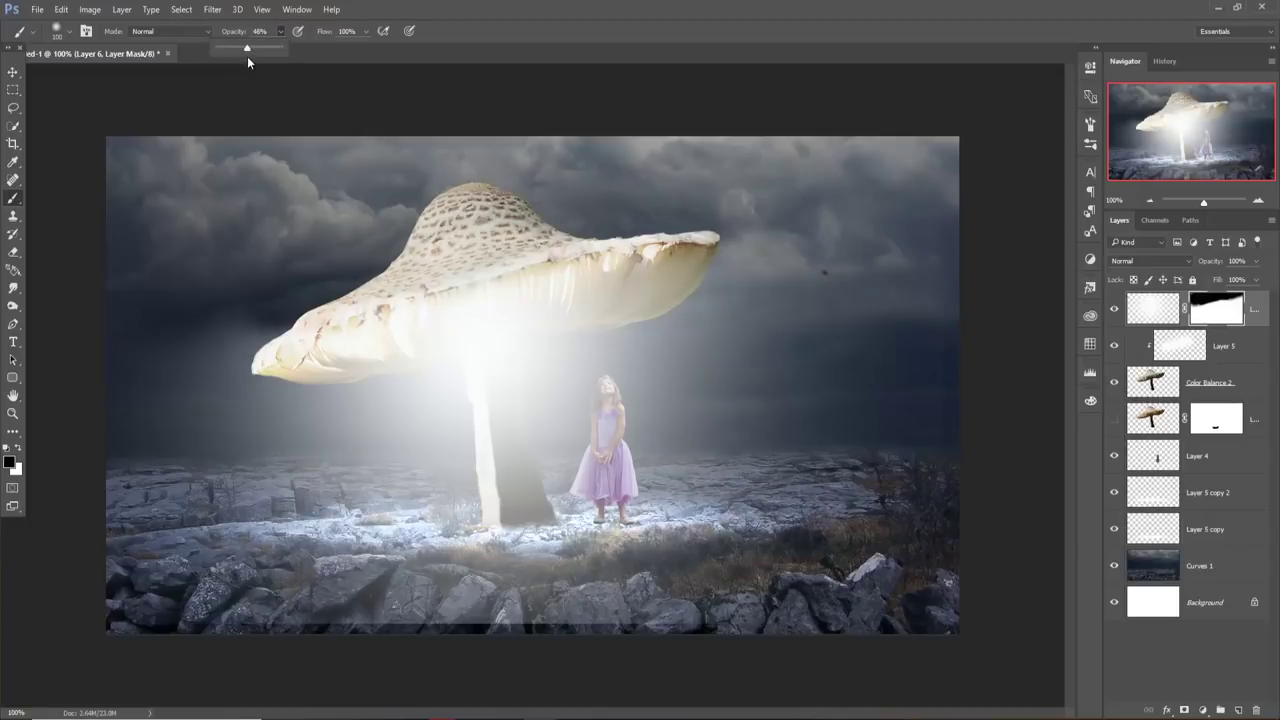
{"action": "key", "text": "bracketright"}
{"action": "key", "text": "bracketright"}
{"action": "key", "text": "bracketright"}
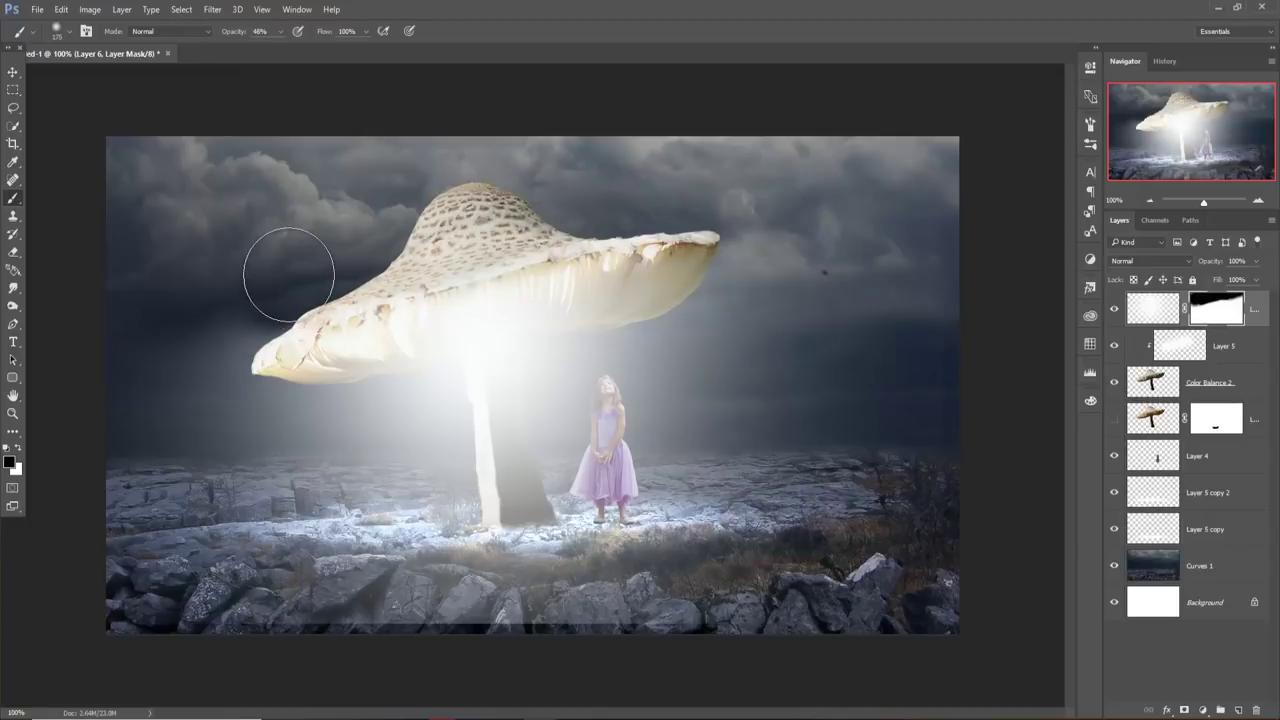
{"action": "left_click_drag", "start_coordinate": [289, 275], "coordinate": [214, 294]}
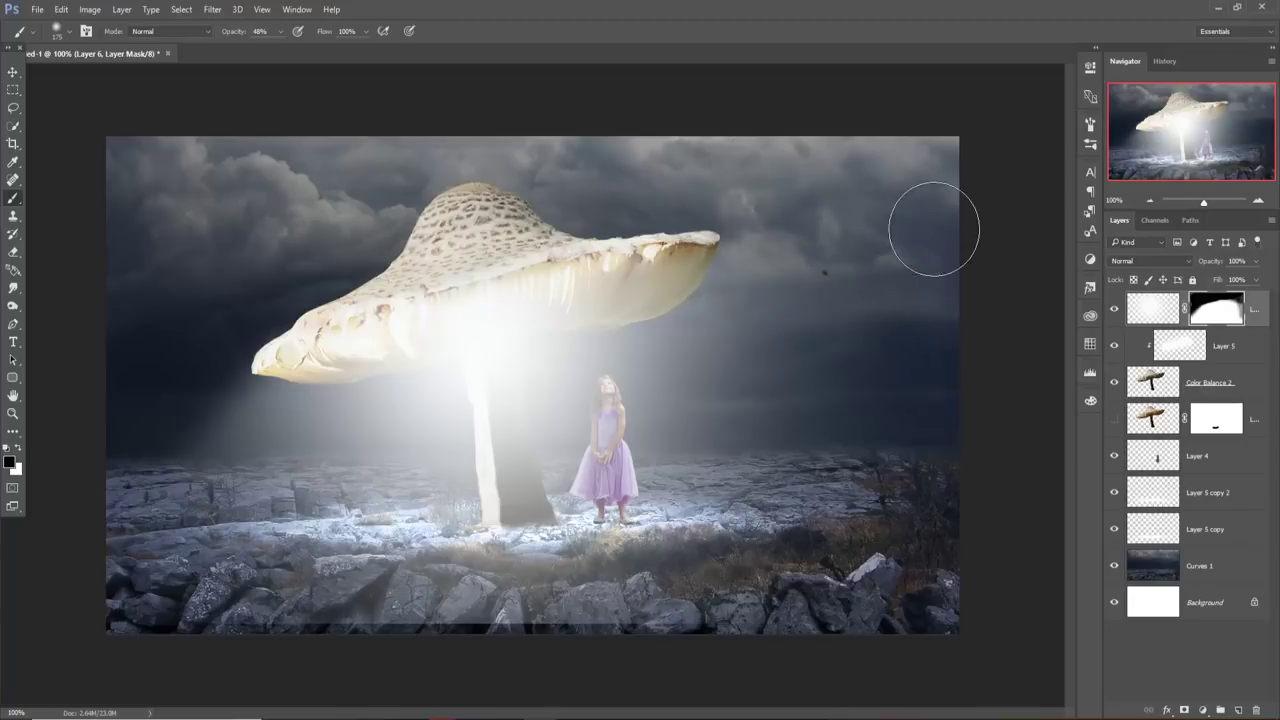
{"action": "left_click_drag", "start_coordinate": [980, 557], "coordinate": [943, 363]}
- Set Layer 6 to Soft Light blending and add a new empty Layer 7 above Curves 1
{"action": "left_click", "coordinate": [1175, 261]}
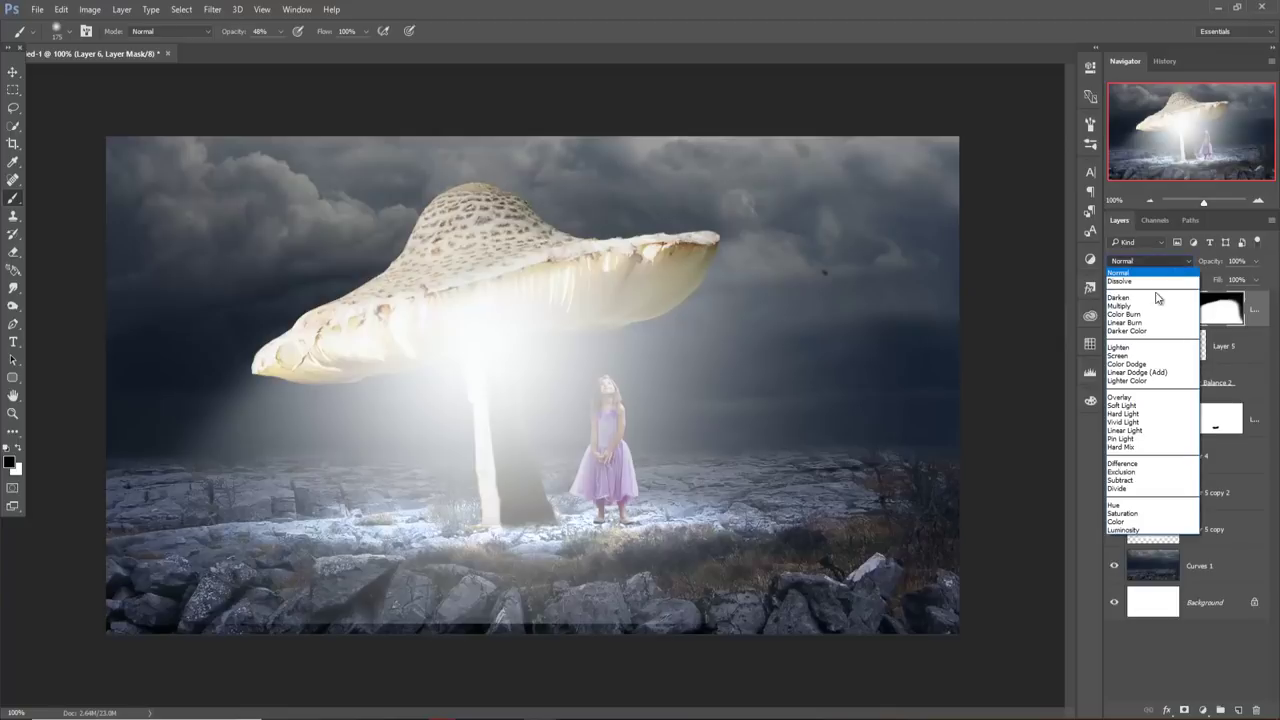
{"action": "left_click", "coordinate": [1130, 408]}
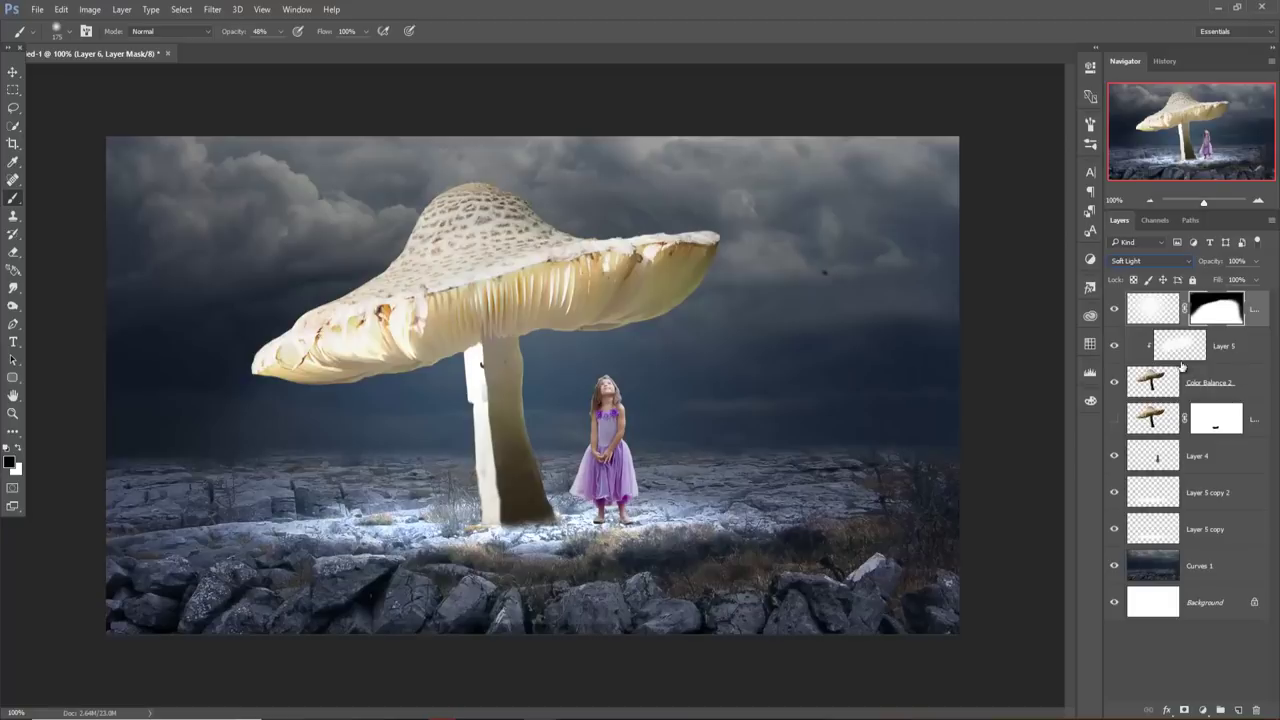
{"action": "left_click", "coordinate": [13, 72]}
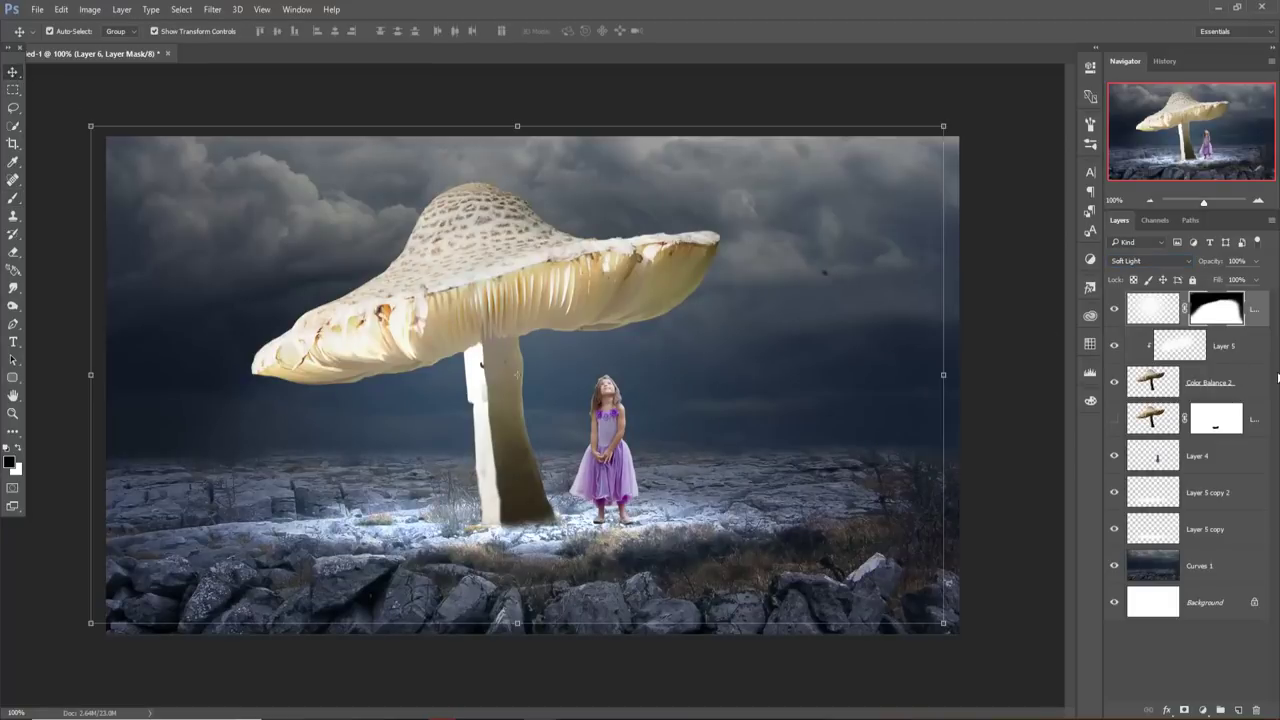
{"action": "left_click", "coordinate": [1200, 567]}
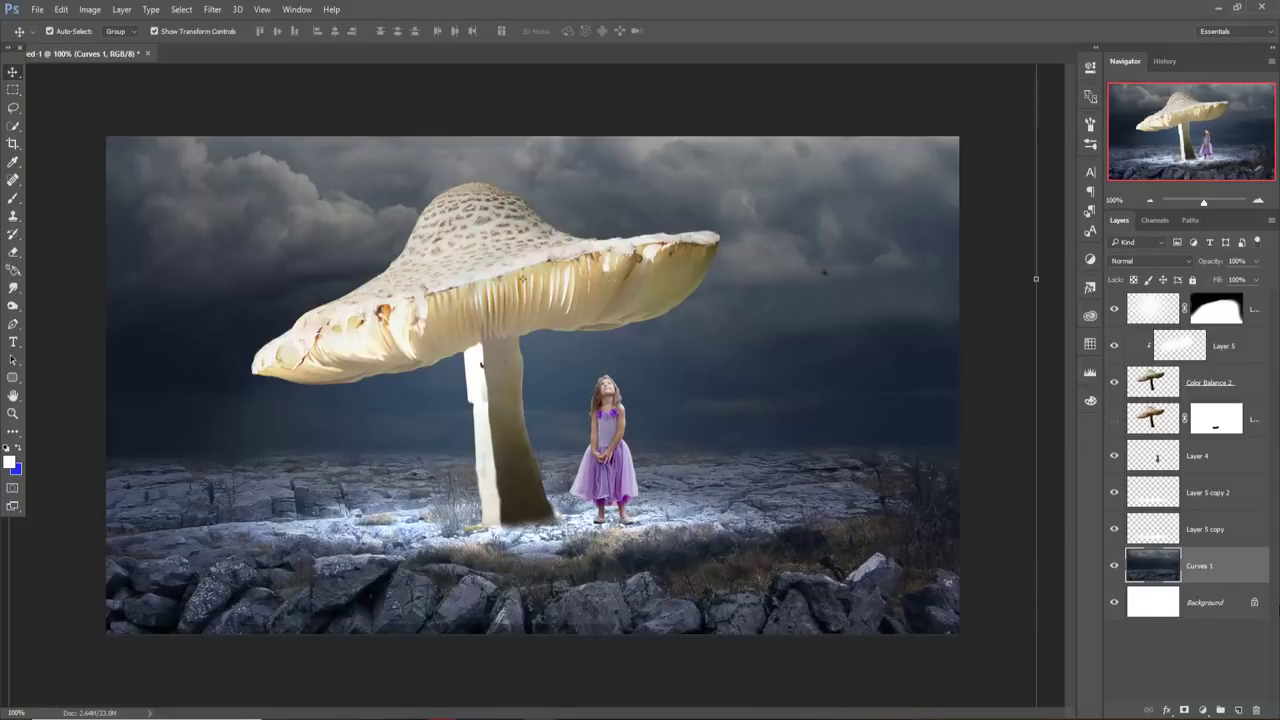
{"action": "left_click", "coordinate": [1238, 709]}
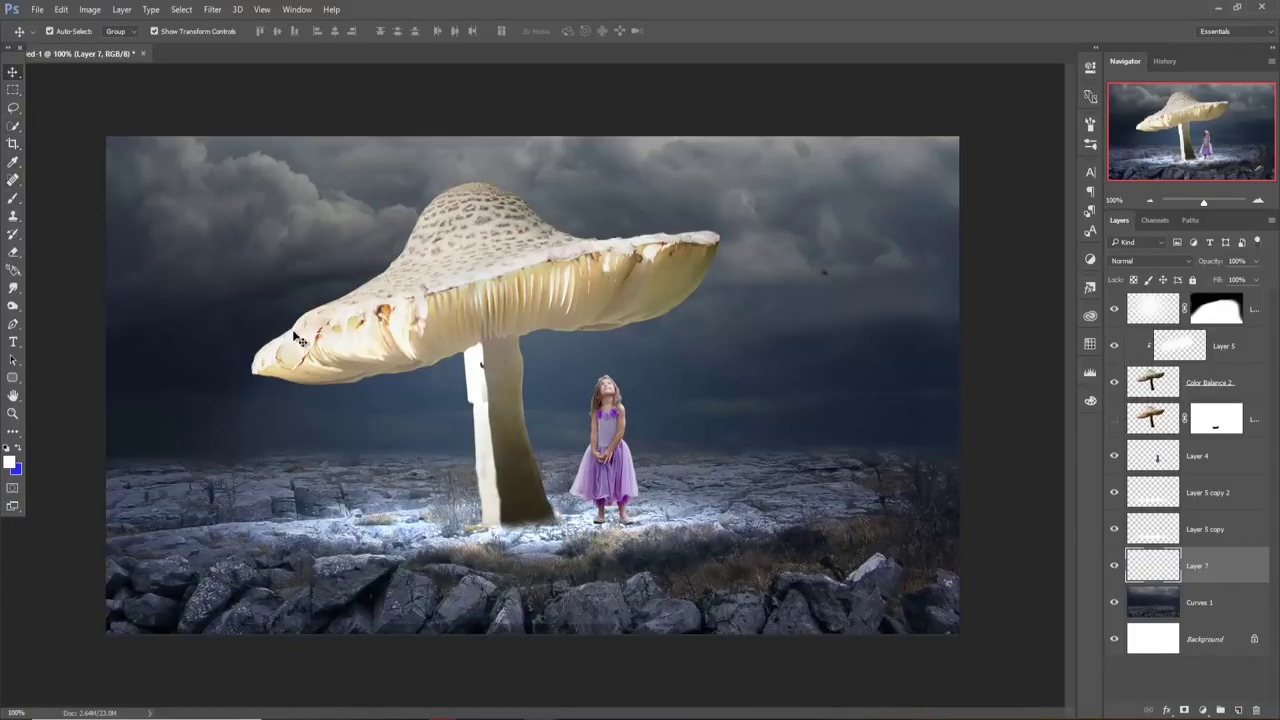
- Paint faintly over the sky with a 500 px brush in near-black #171717 at 6% opacity
{"action": "left_click", "coordinate": [13, 198]}
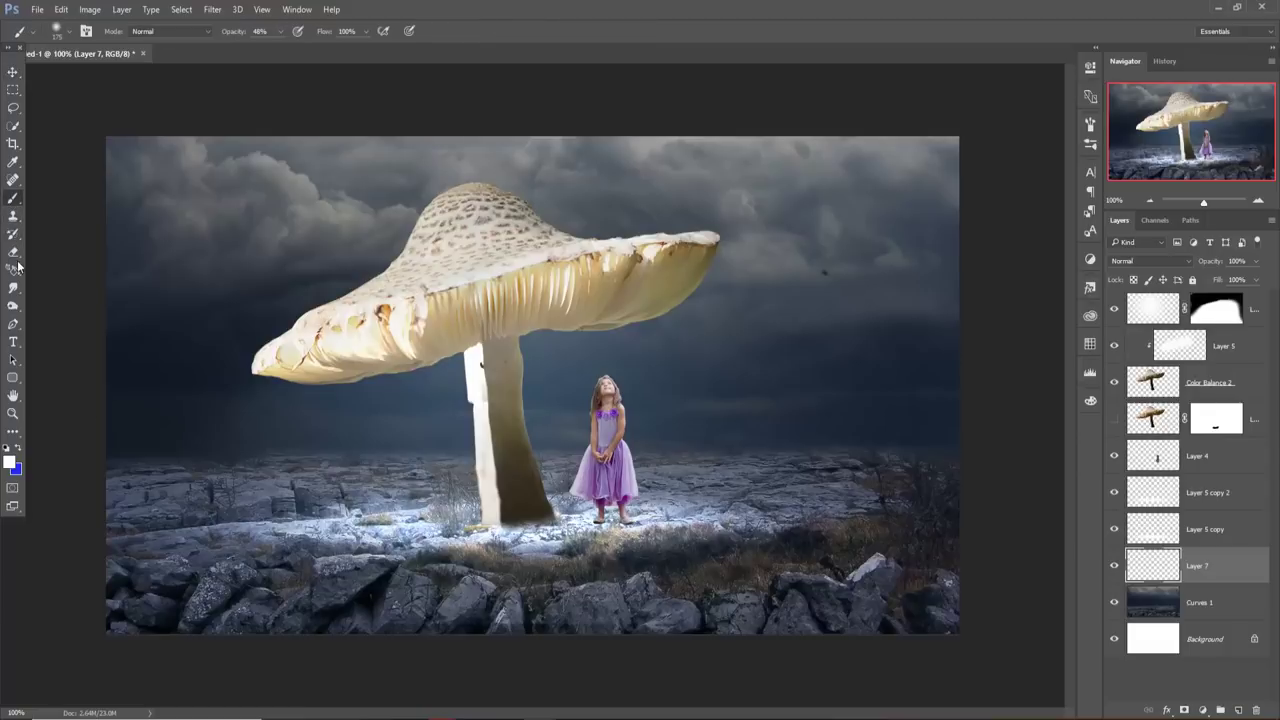
{"action": "left_click", "coordinate": [9, 463]}
{"action": "left_click", "coordinate": [754, 564]}
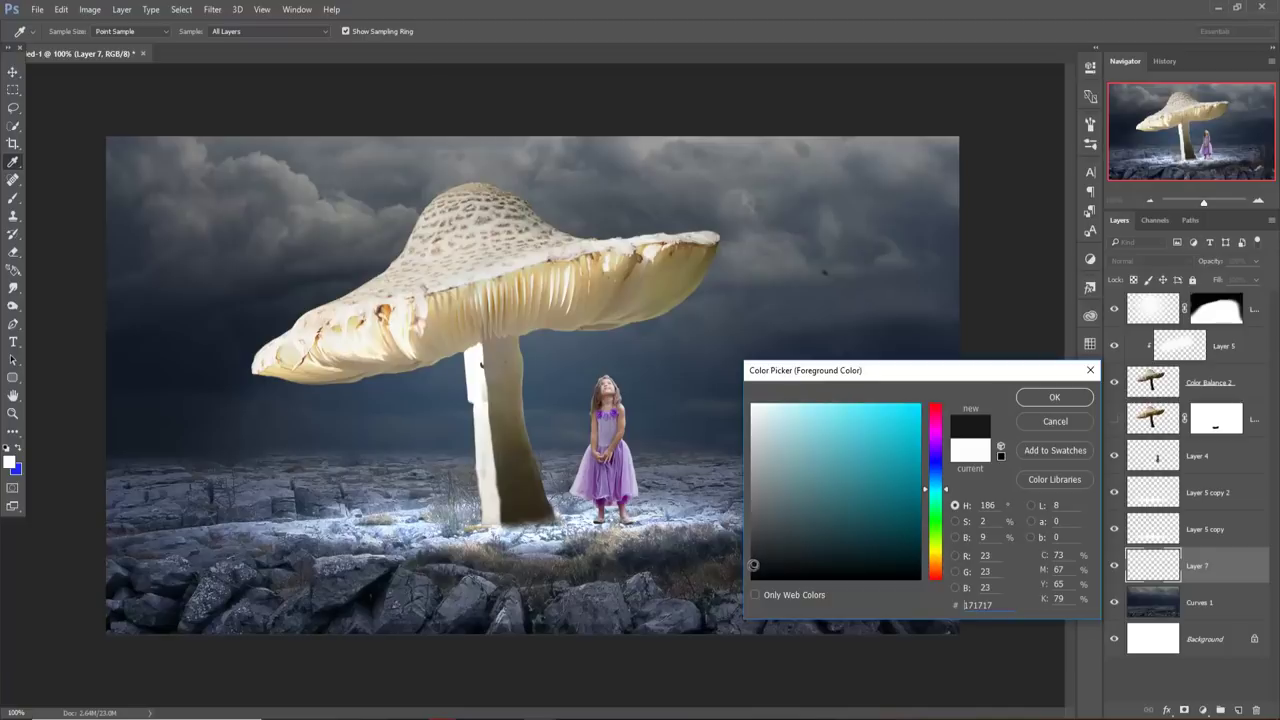
{"action": "left_click", "coordinate": [1040, 400]}
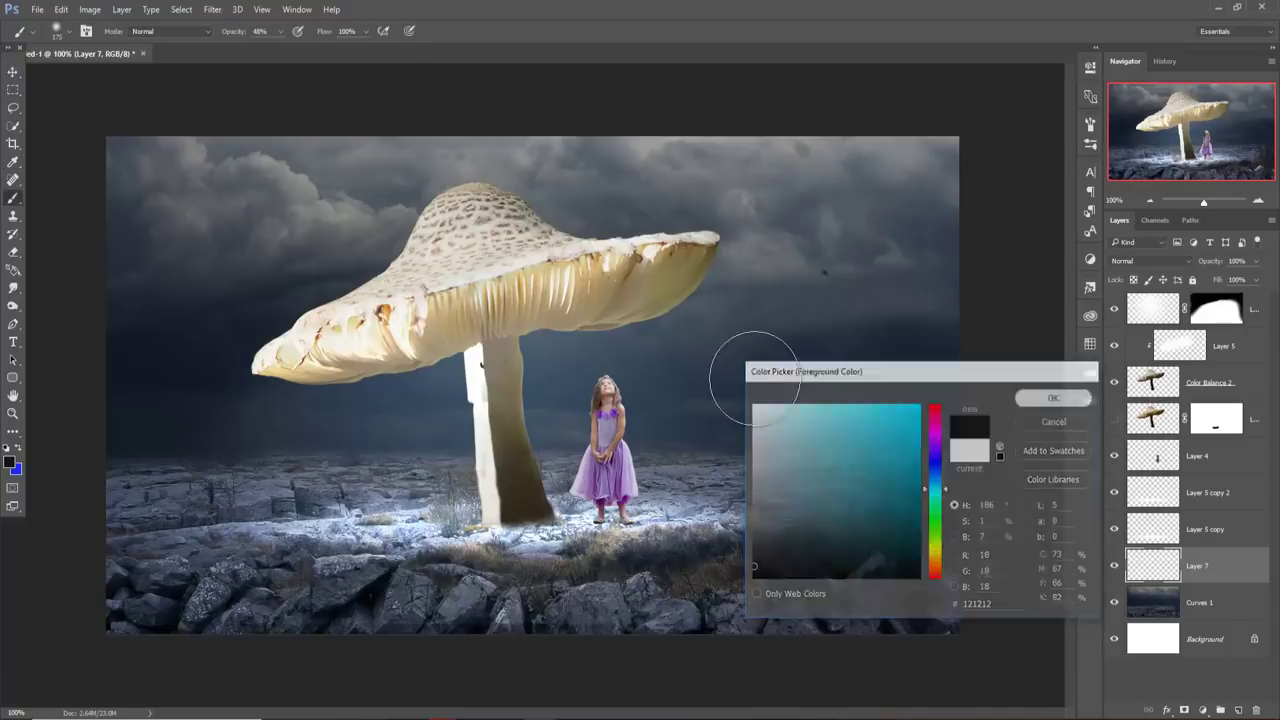
{"action": "left_click", "coordinate": [281, 34]}
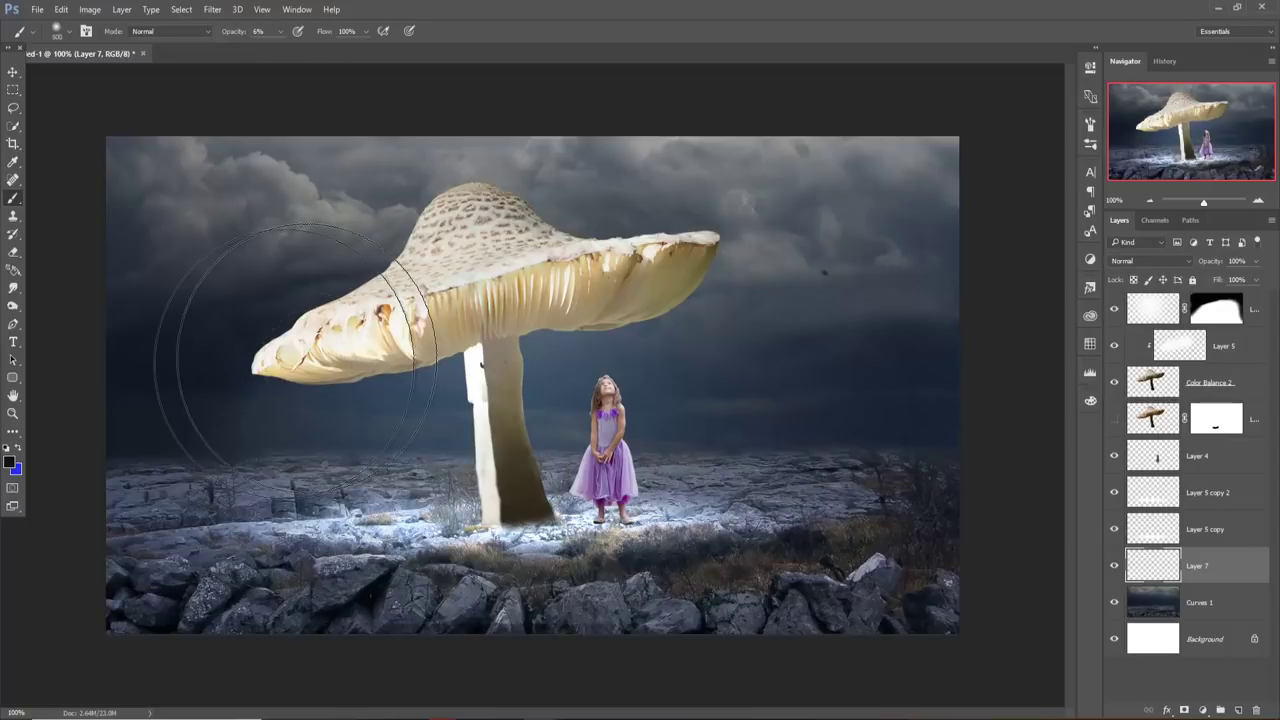
{"action": "key", "text": "bracketright"}
{"action": "key", "text": "bracketright"}
{"action": "key", "text": "bracketright"}
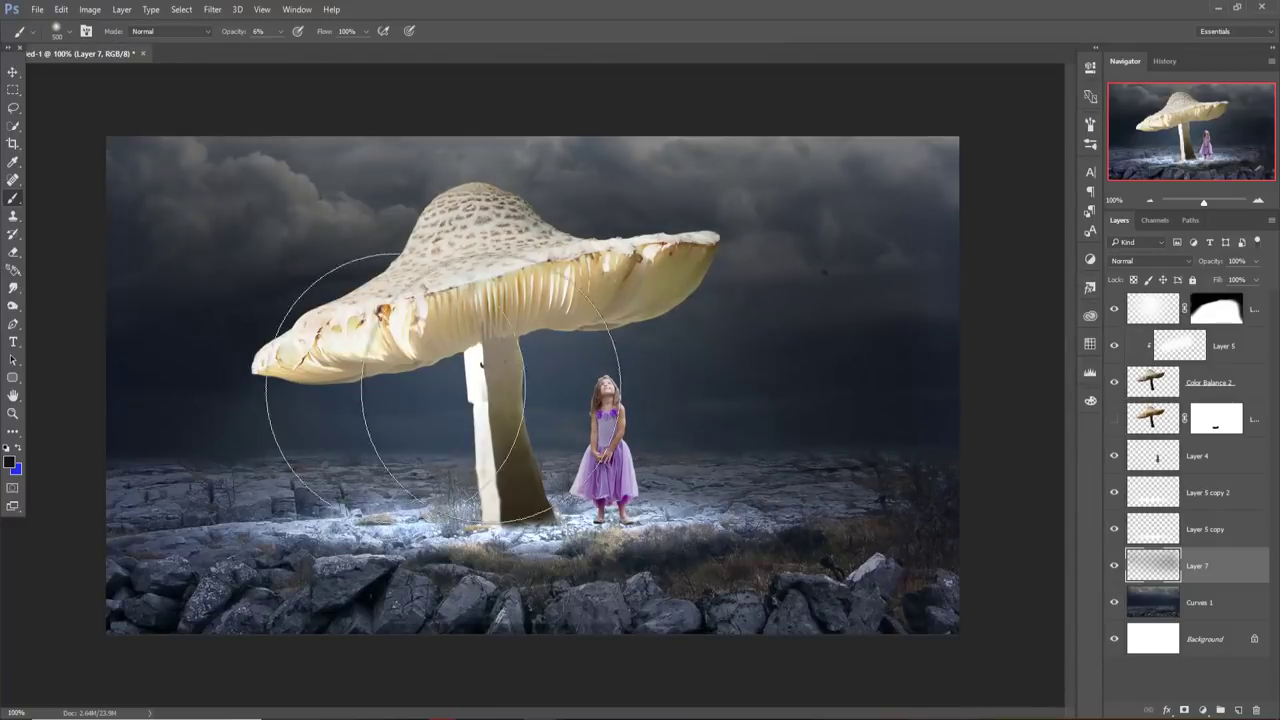
{"action": "left_click", "coordinate": [13, 47]}
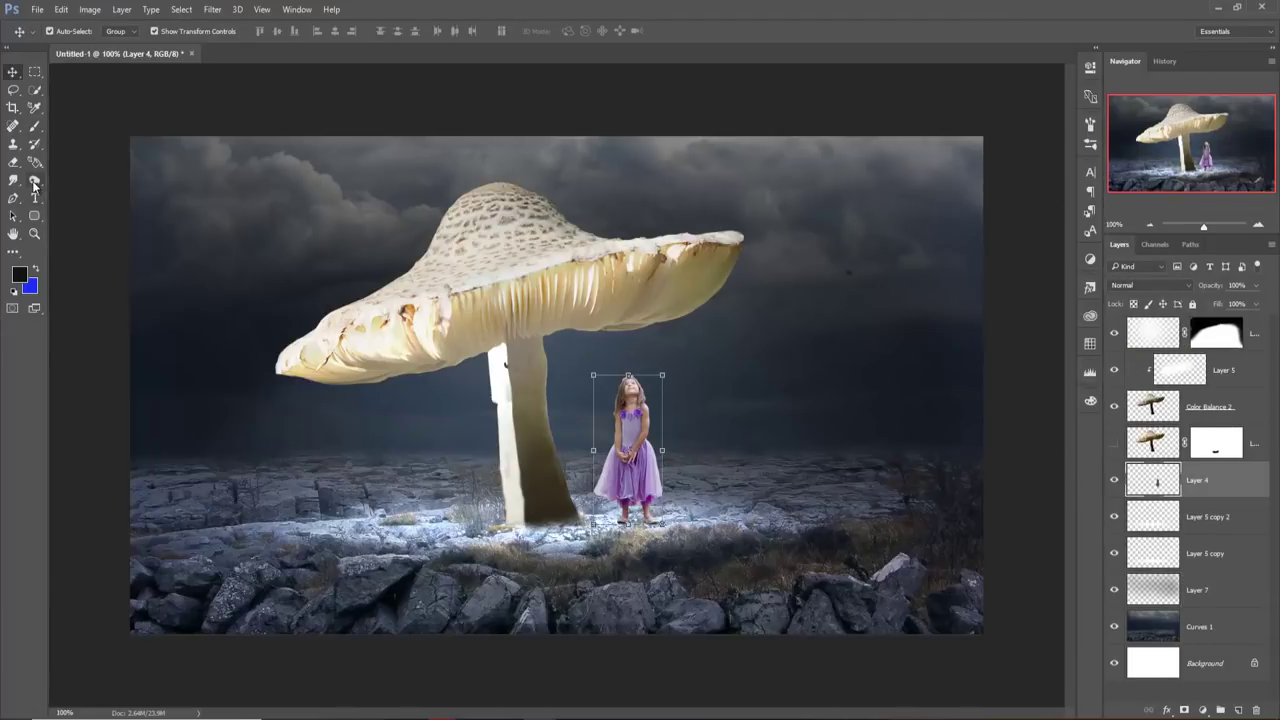
- Smudge the girl's hair edges at 300% zoom, then zoom back out to the full canvas
{"action": "left_click", "coordinate": [13, 180]}
{"action": "left_click", "coordinate": [56, 208]}
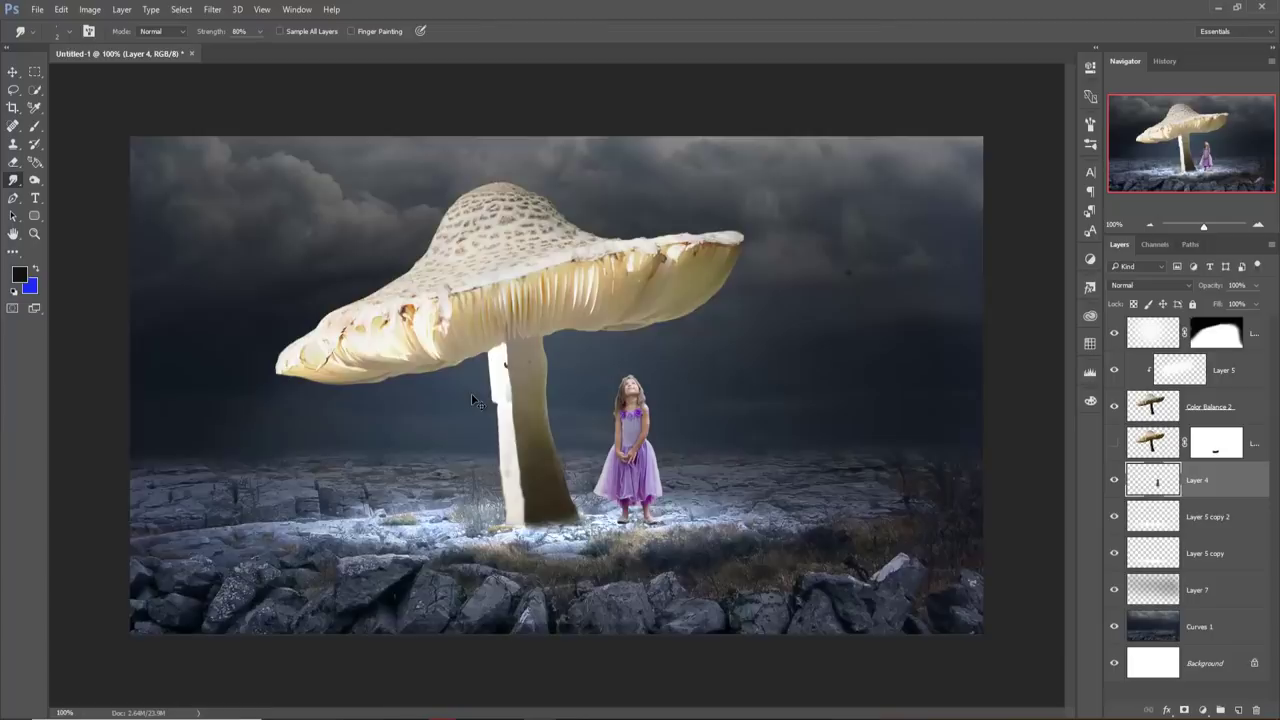
{"action": "key", "text": "ctrl+plus"}
{"action": "key", "text": "ctrl+plus"}
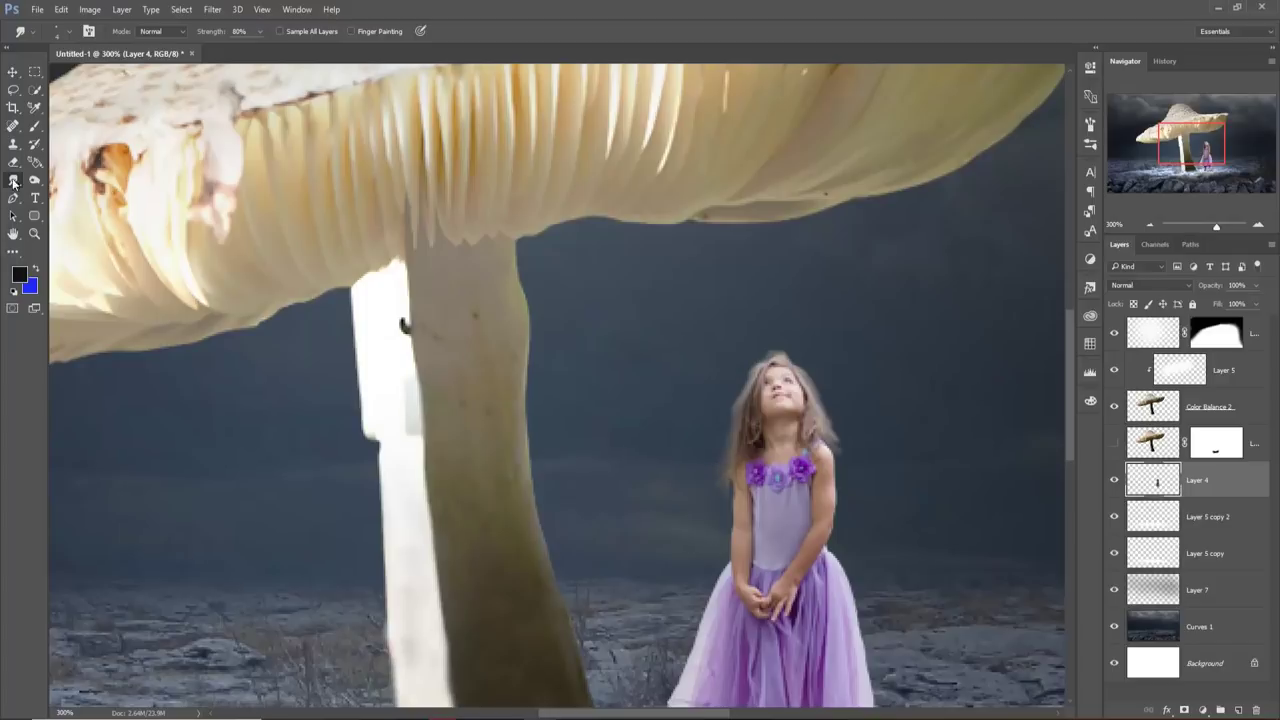
{"action": "left_click", "coordinate": [13, 72]}
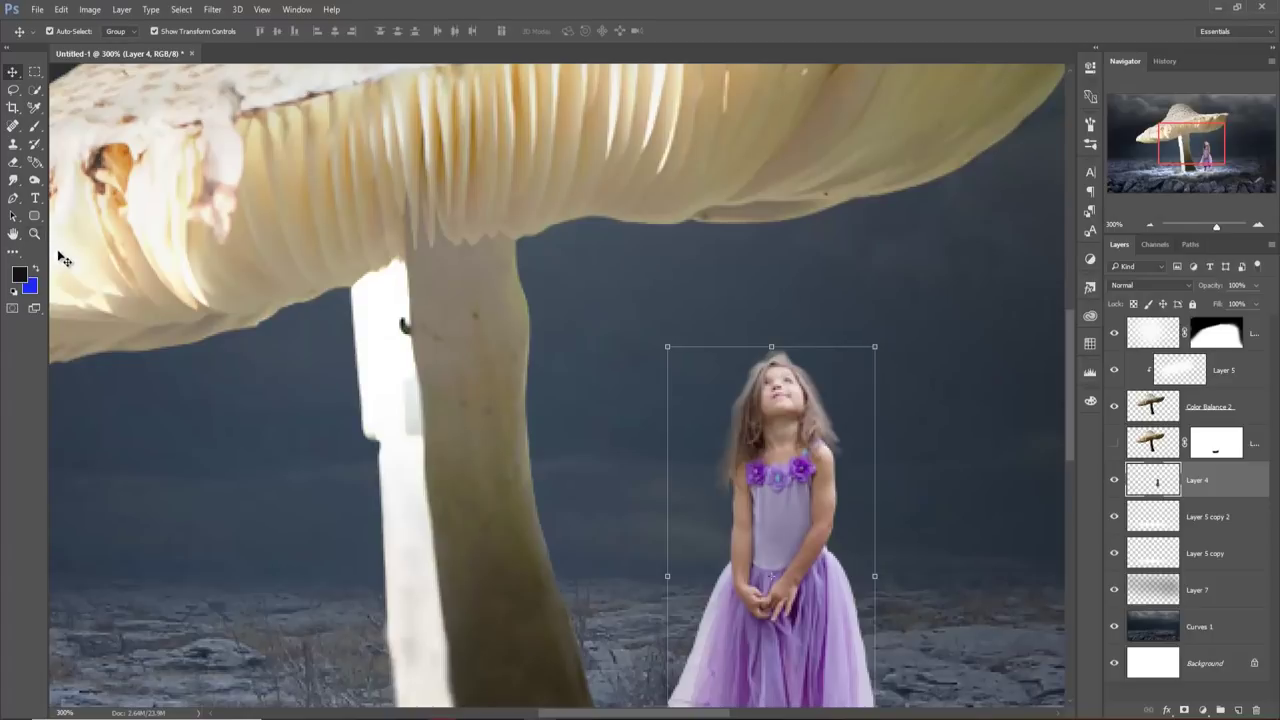
{"action": "left_click", "coordinate": [14, 252]}
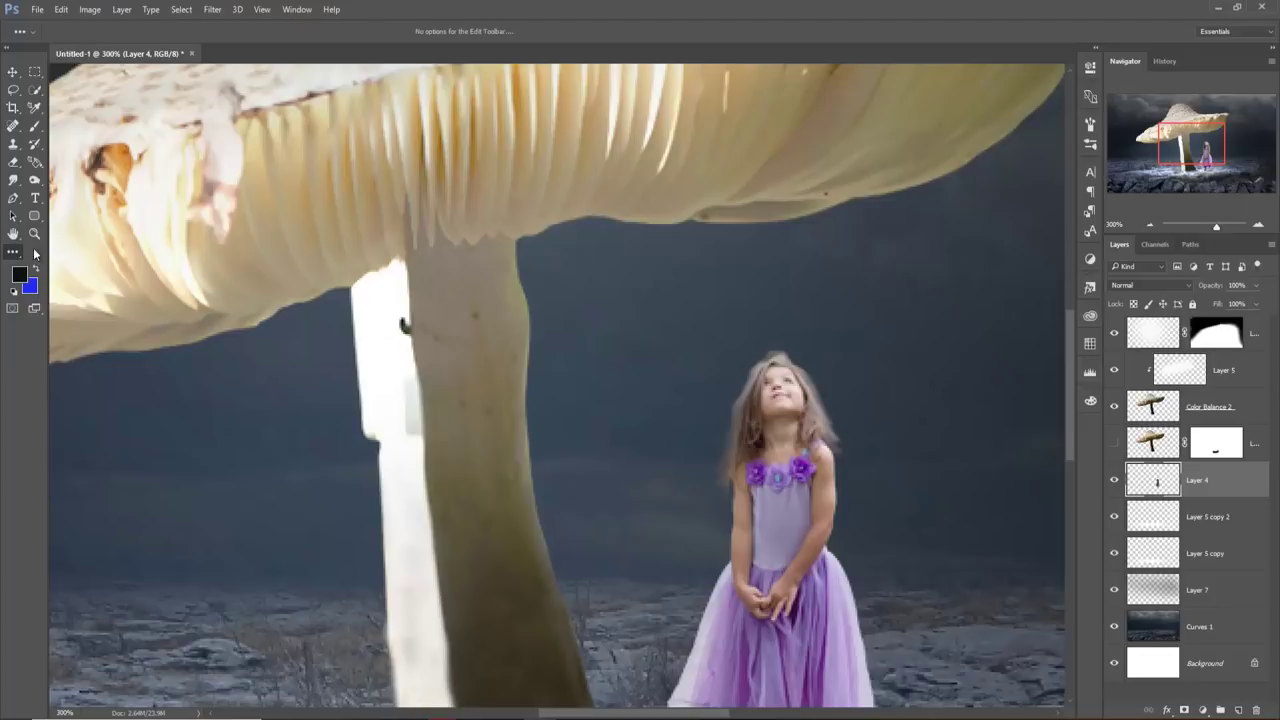
{"action": "left_click", "coordinate": [12, 72]}
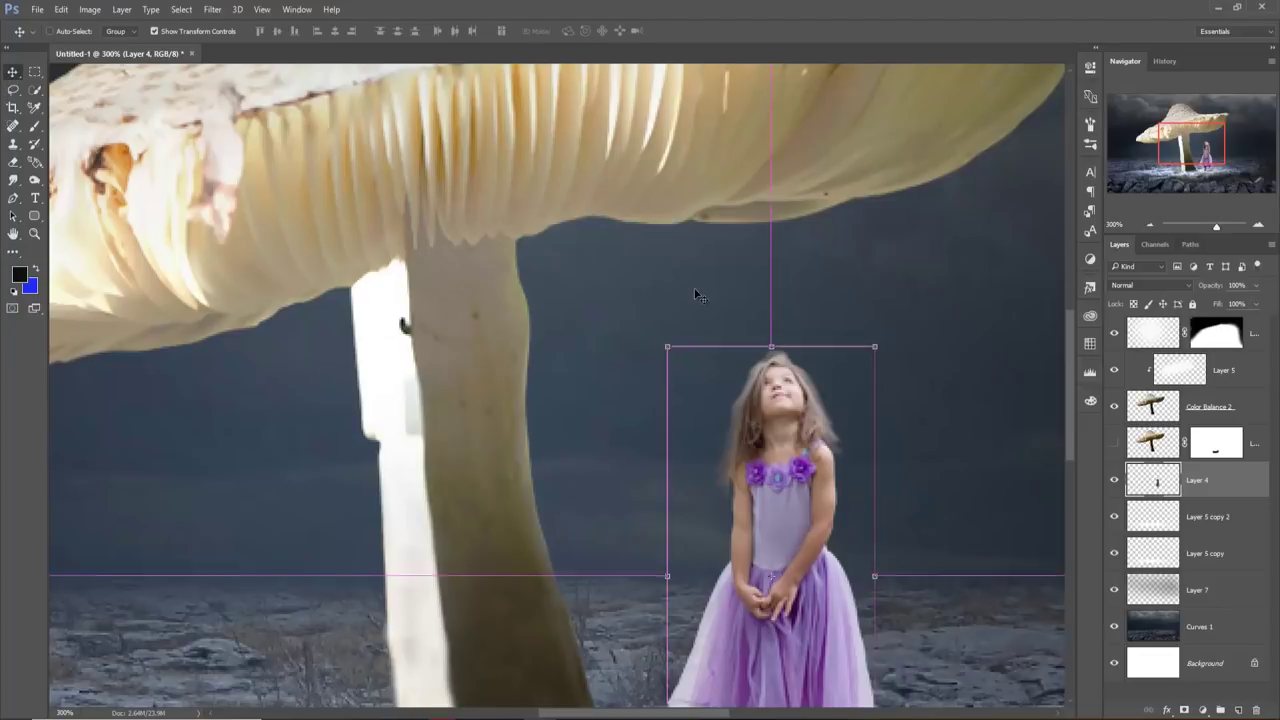
{"action": "key", "text": "ctrl+minus"}
{"action": "key", "text": "ctrl+minus"}
{"action": "key", "text": "ctrl+minus"}
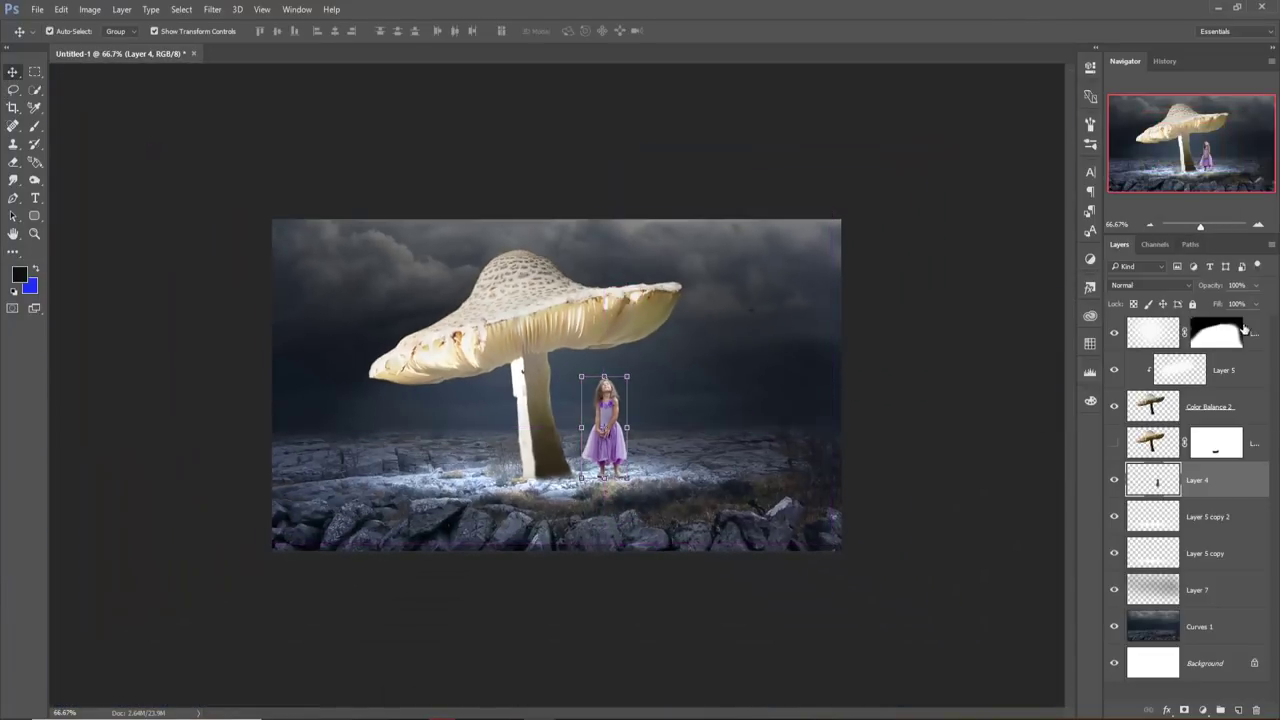
- Duplicate the Soft Light glow Layer 6 as Layer 6 copy
{"action": "key", "text": "ctrl+alt+shift+e"}
{"action": "right_click", "coordinate": [1200, 480]}
{"action": "left_click", "coordinate": [1117, 149]}
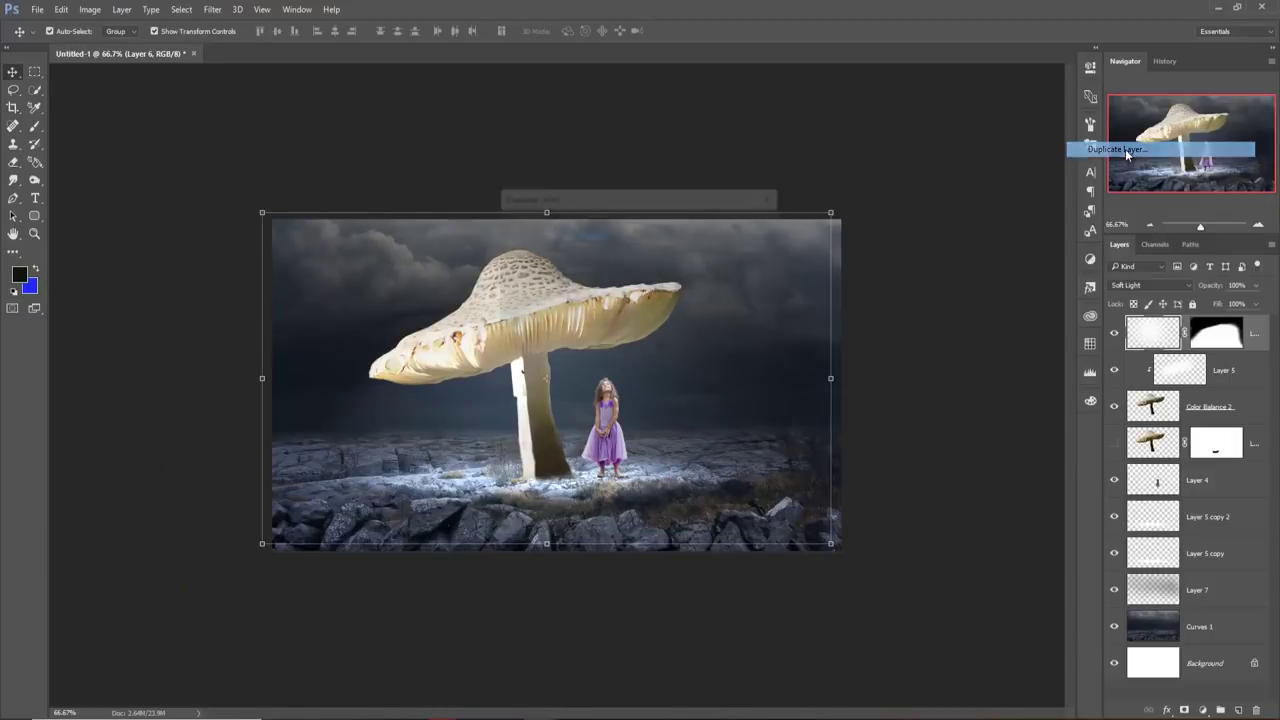
{"action": "left_click", "coordinate": [758, 224]}
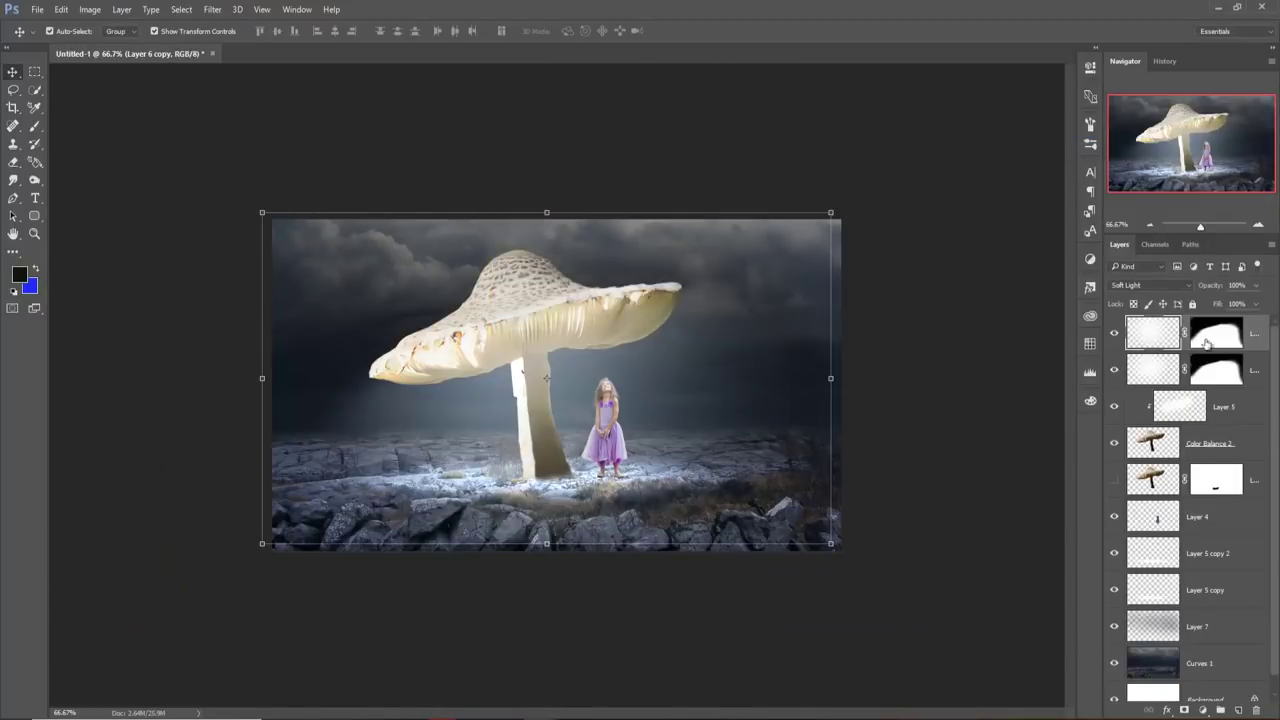
- Lower Layer 6 copy's opacity to about 62%, then select Layer 5 copy 2
{"action": "left_click", "coordinate": [1257, 287]}
{"action": "left_click_drag", "start_coordinate": [1256, 305], "coordinate": [1227, 311]}
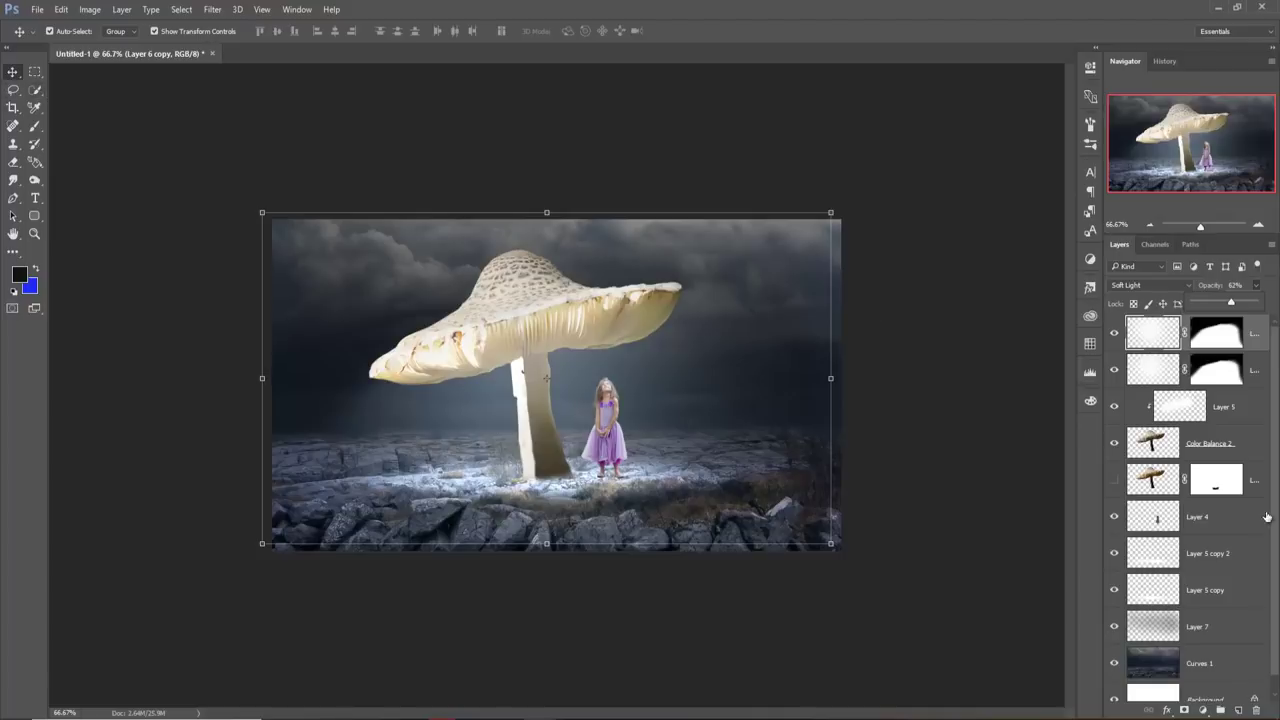
{"action": "left_click", "coordinate": [1232, 522]}
{"action": "left_click", "coordinate": [1226, 550]}
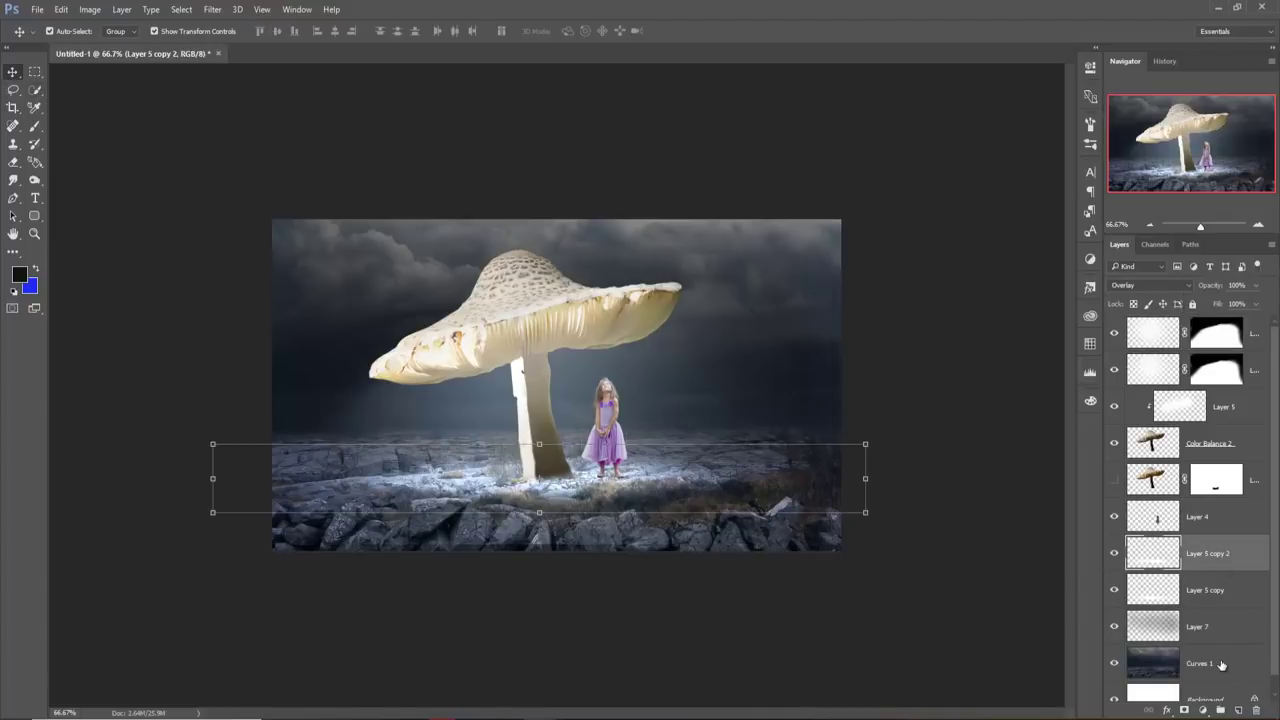
- Add a new Layer 8 and paint a dark patch with a 200 px brush at 100% opacity
{"action": "left_click", "coordinate": [1238, 710]}
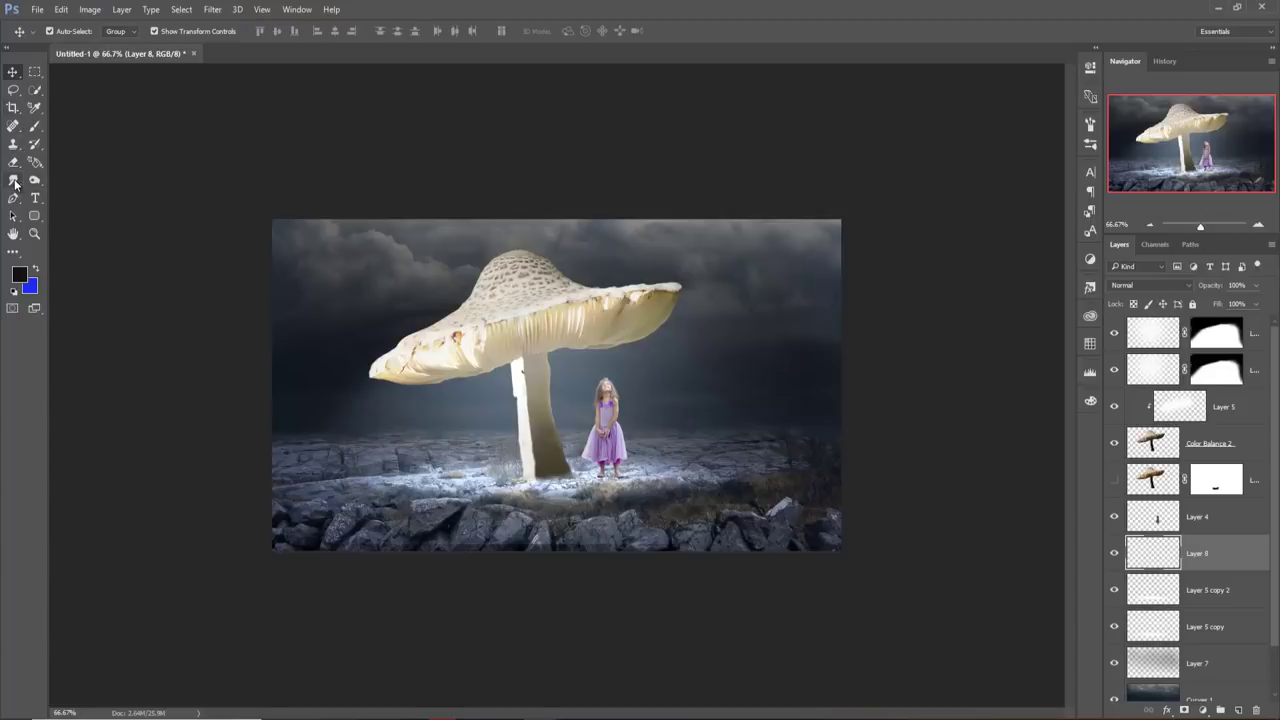
{"action": "left_click", "coordinate": [34, 126]}
{"action": "left_click", "coordinate": [100, 124]}
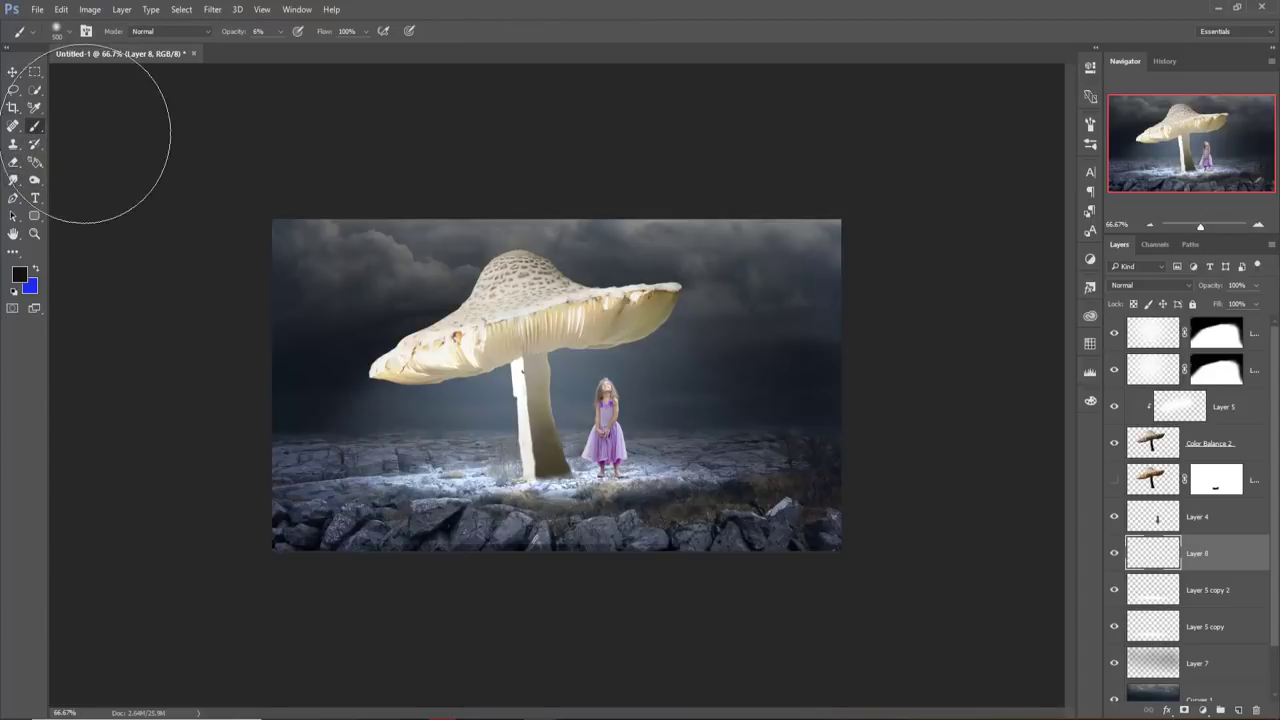
{"action": "key", "text": "bracketleft"}
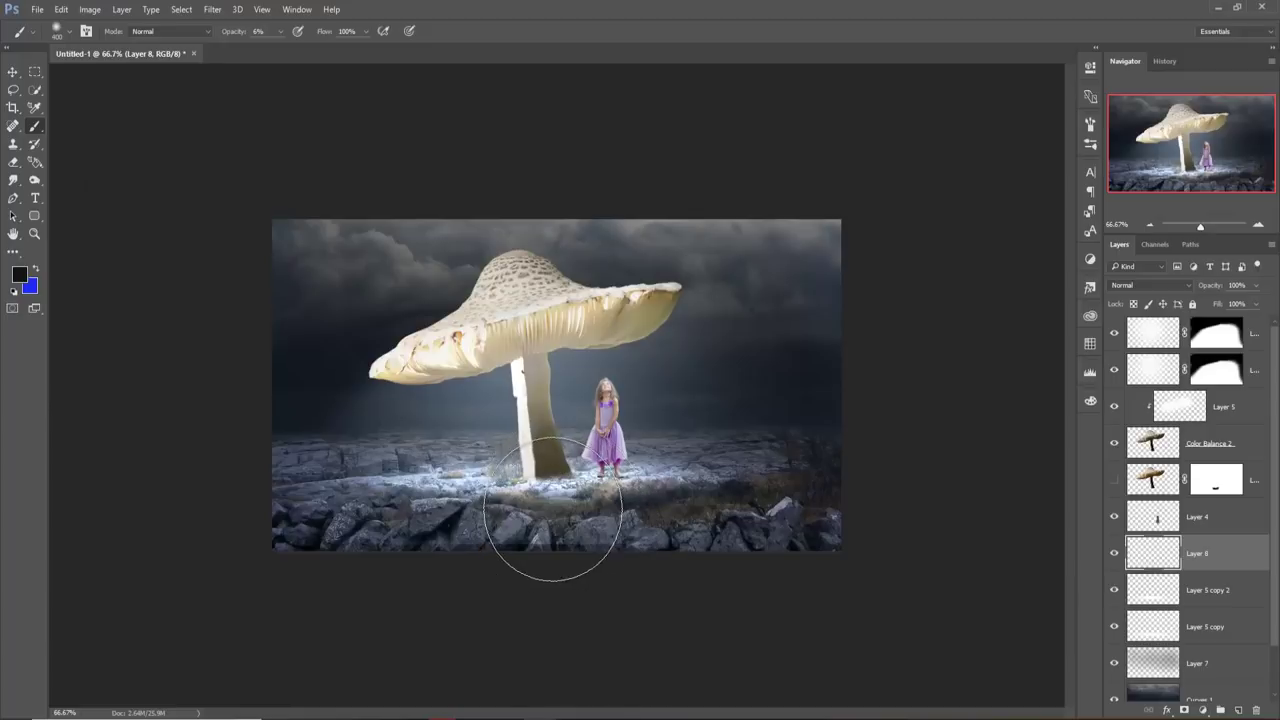
{"action": "key", "text": "bracketleft"}
{"action": "key", "text": "bracketleft"}
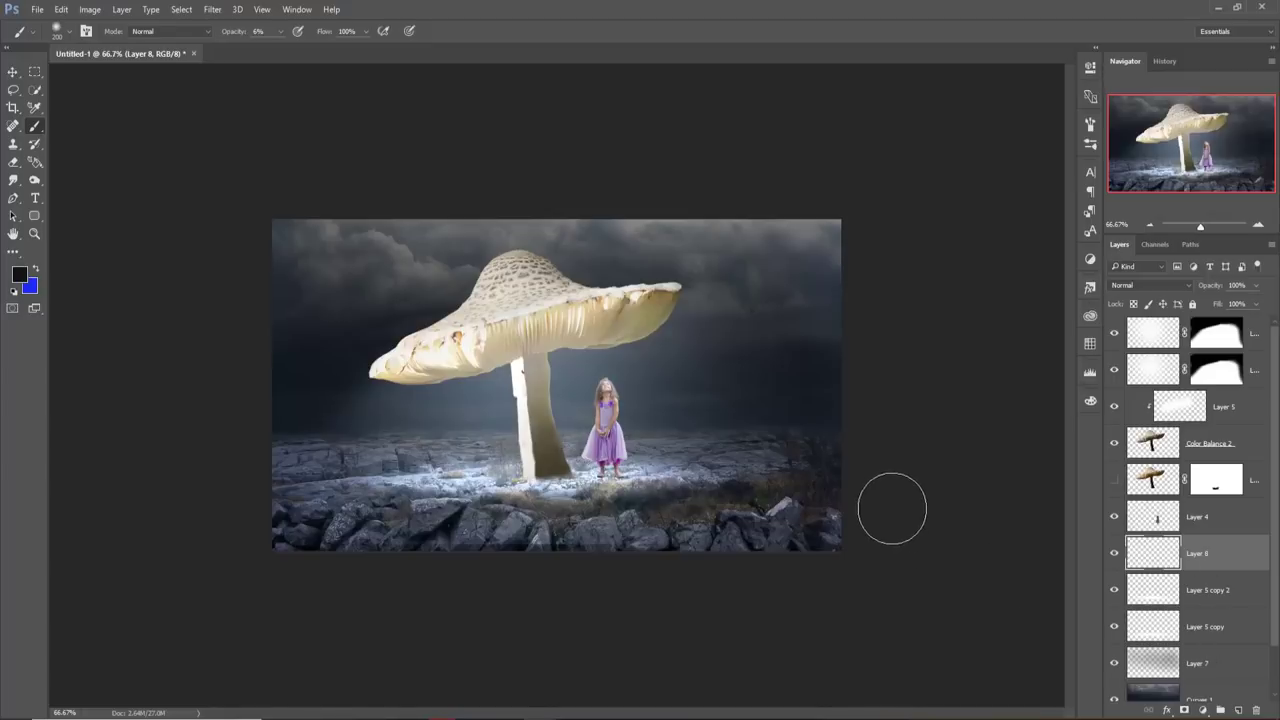
{"action": "left_click", "coordinate": [280, 31]}
{"action": "left_click_drag", "start_coordinate": [277, 47], "coordinate": [350, 50]}
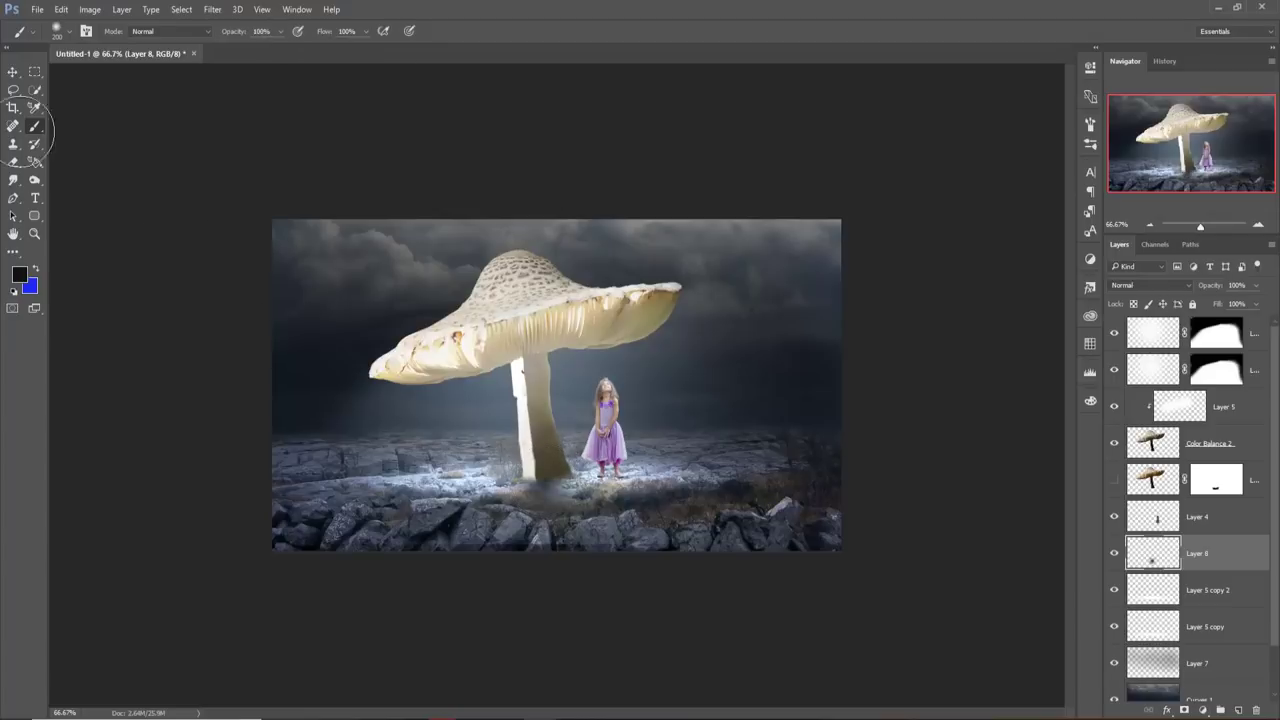
- Stretch the ground shadow wider with Free Transform and commit it
{"action": "left_click", "coordinate": [13, 72]}
{"action": "left_click_drag", "start_coordinate": [617, 482], "coordinate": [801, 479]}
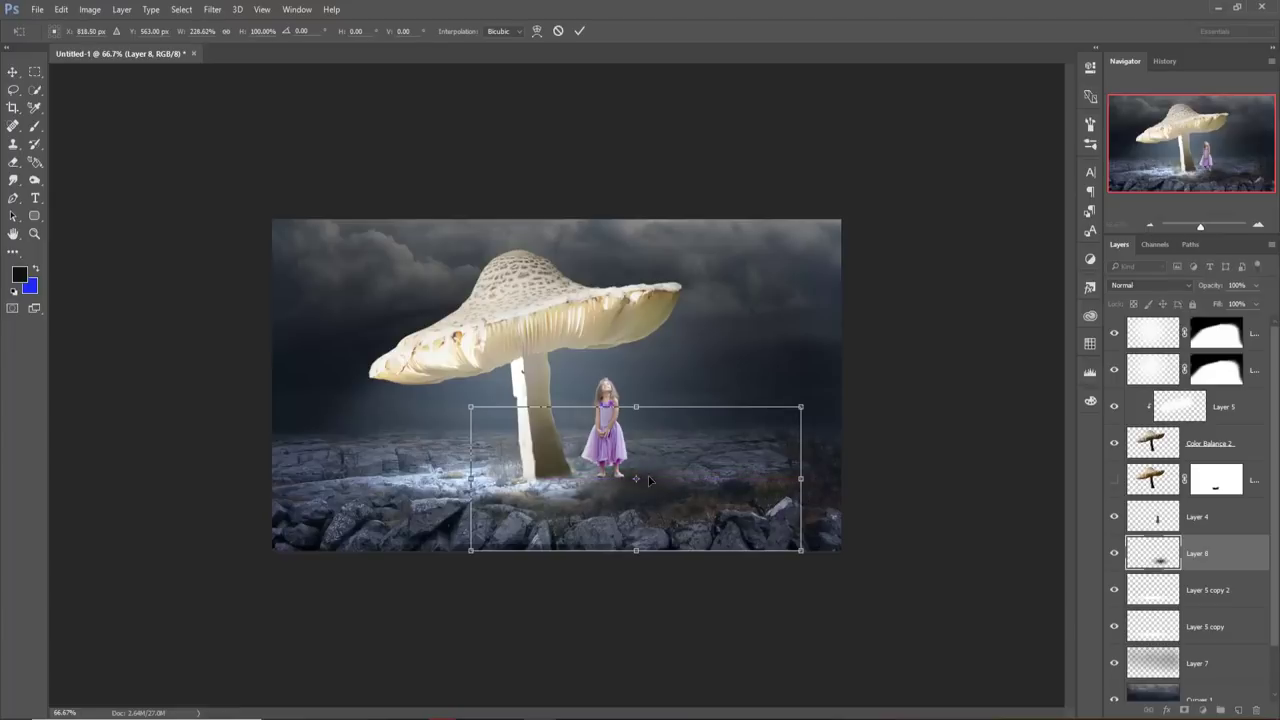
{"action": "left_click_drag", "start_coordinate": [648, 480], "coordinate": [558, 484]}
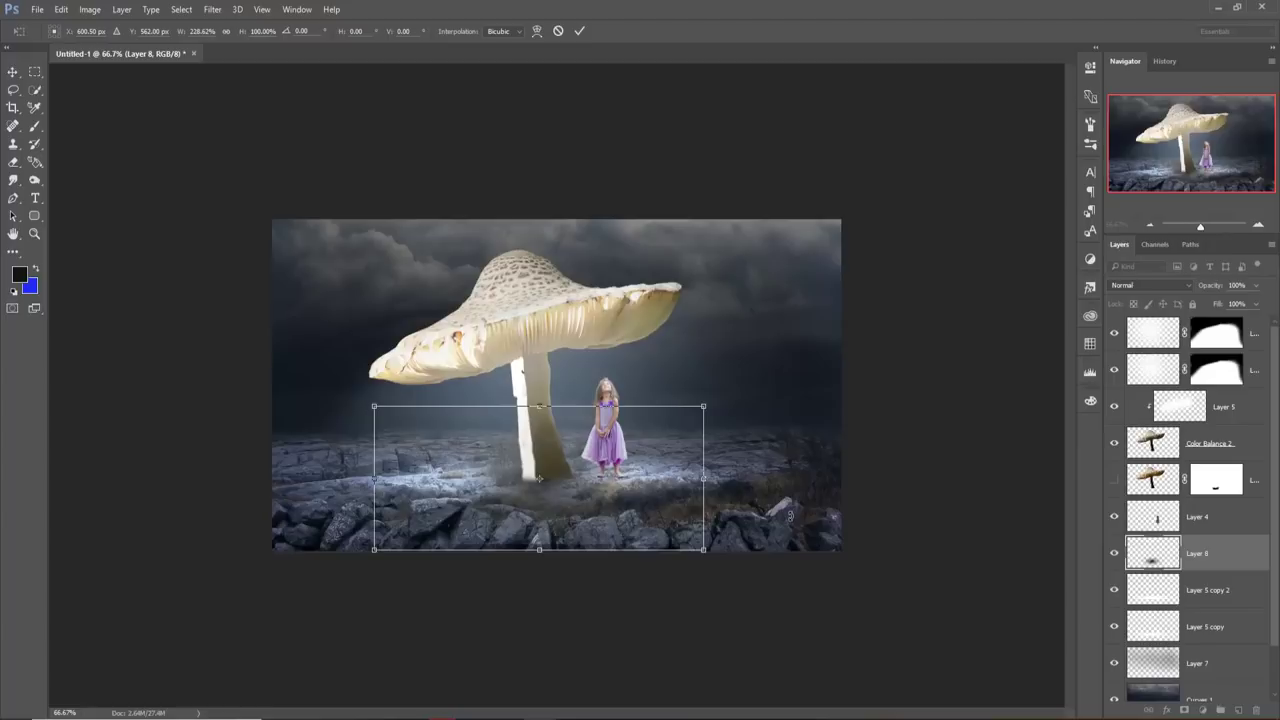
{"action": "key", "text": "ctrl+z"}
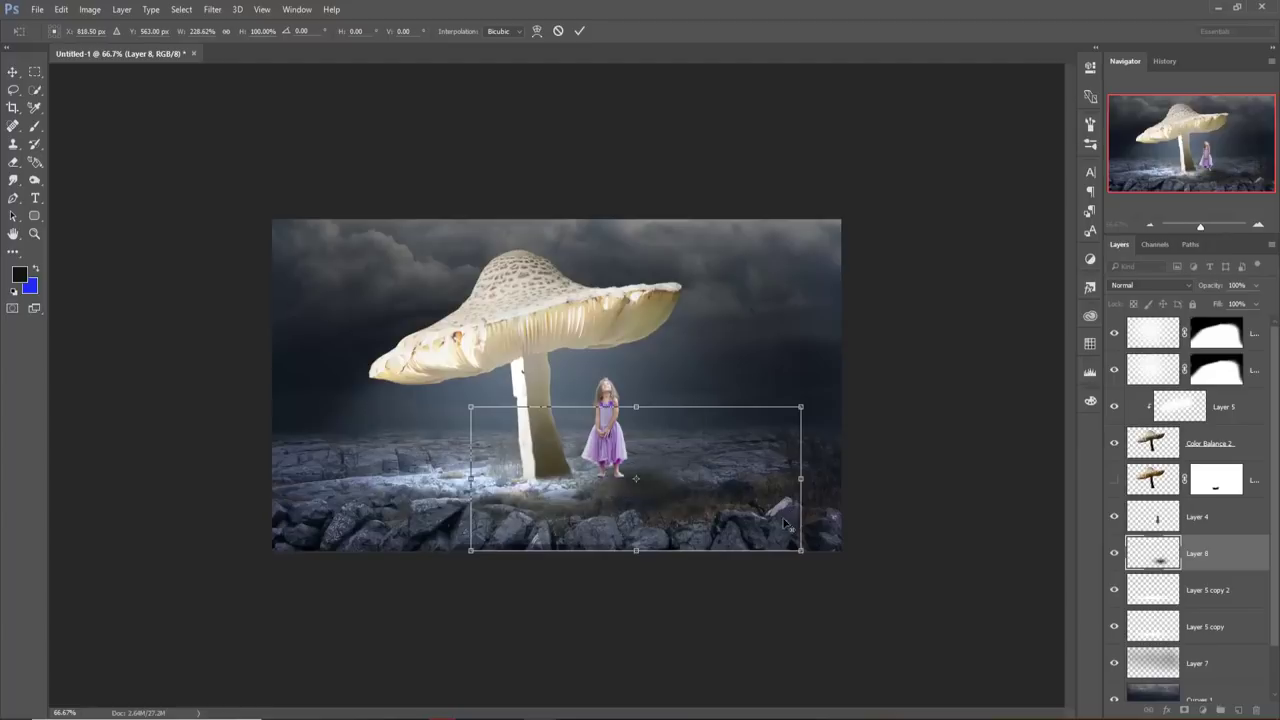
{"action": "left_click", "coordinate": [580, 32]}
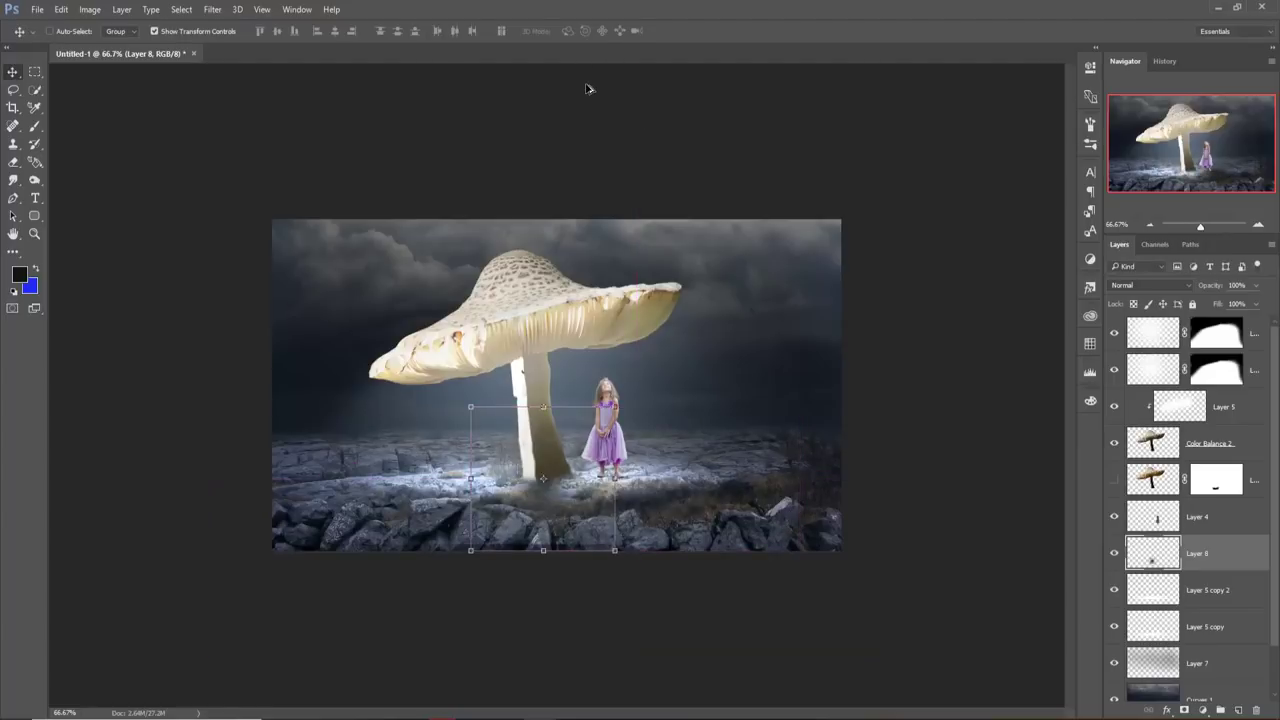
- Paint a black soft-brush shadow at the base of the mushroom stem
{"action": "left_click", "coordinate": [18, 274]}
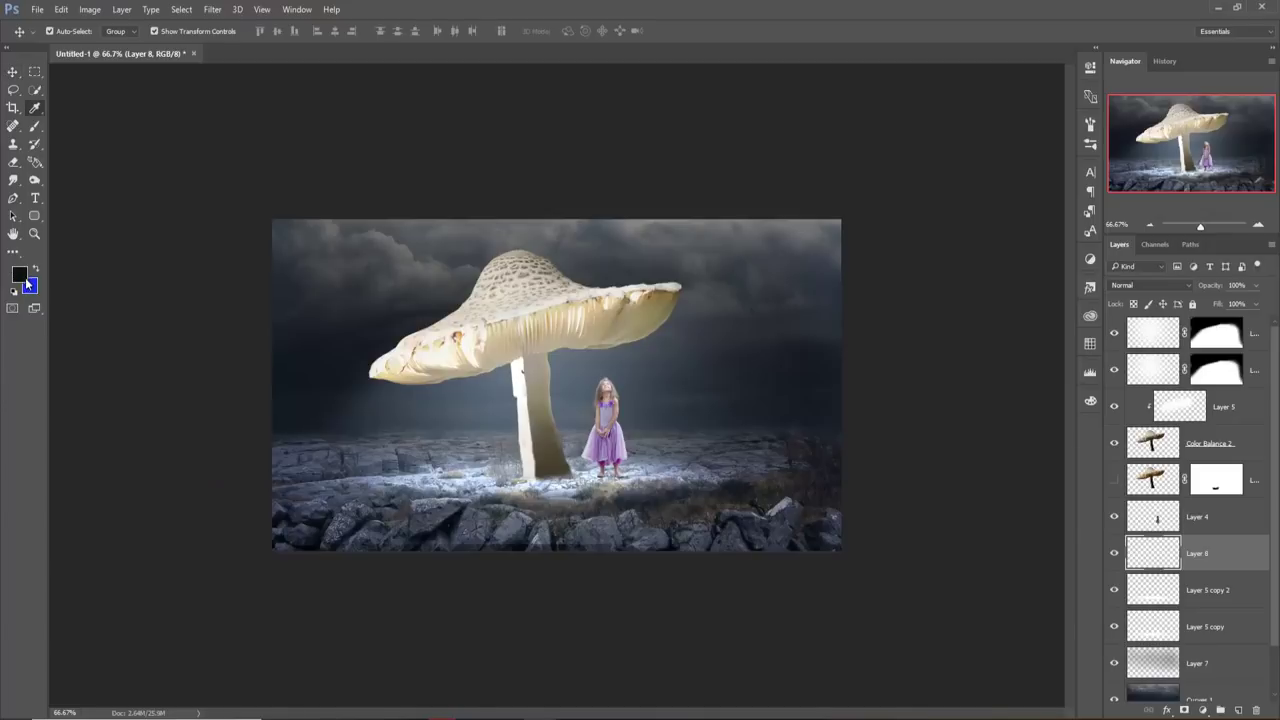
{"action": "left_click", "coordinate": [751, 579]}
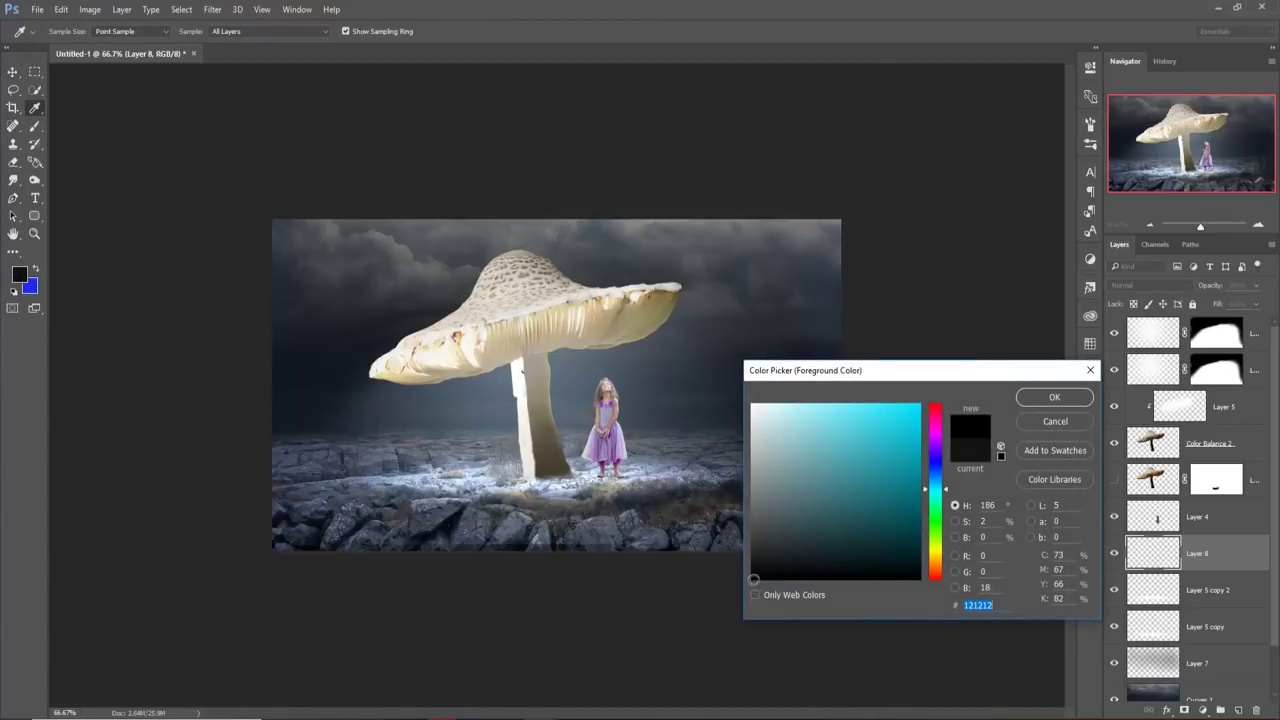
{"action": "left_click", "coordinate": [1054, 397]}
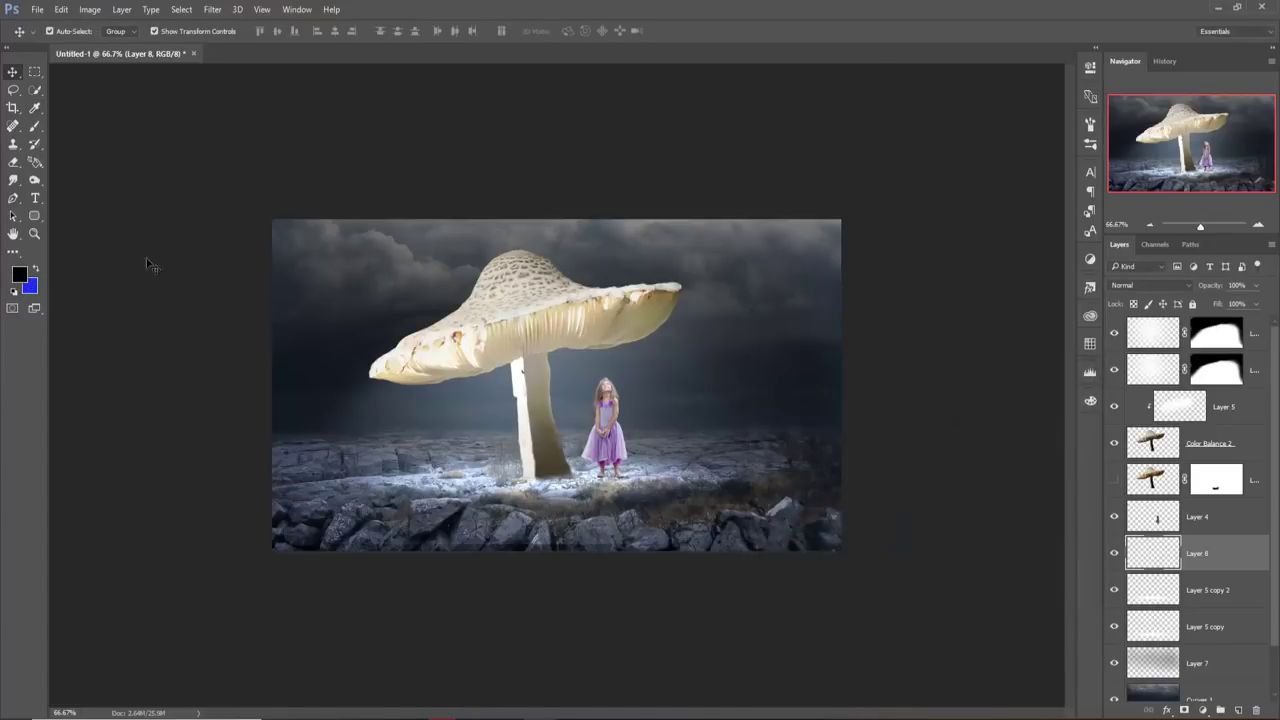
{"action": "left_click", "coordinate": [35, 126]}
{"action": "left_click_drag", "start_coordinate": [542, 505], "coordinate": [540, 482]}
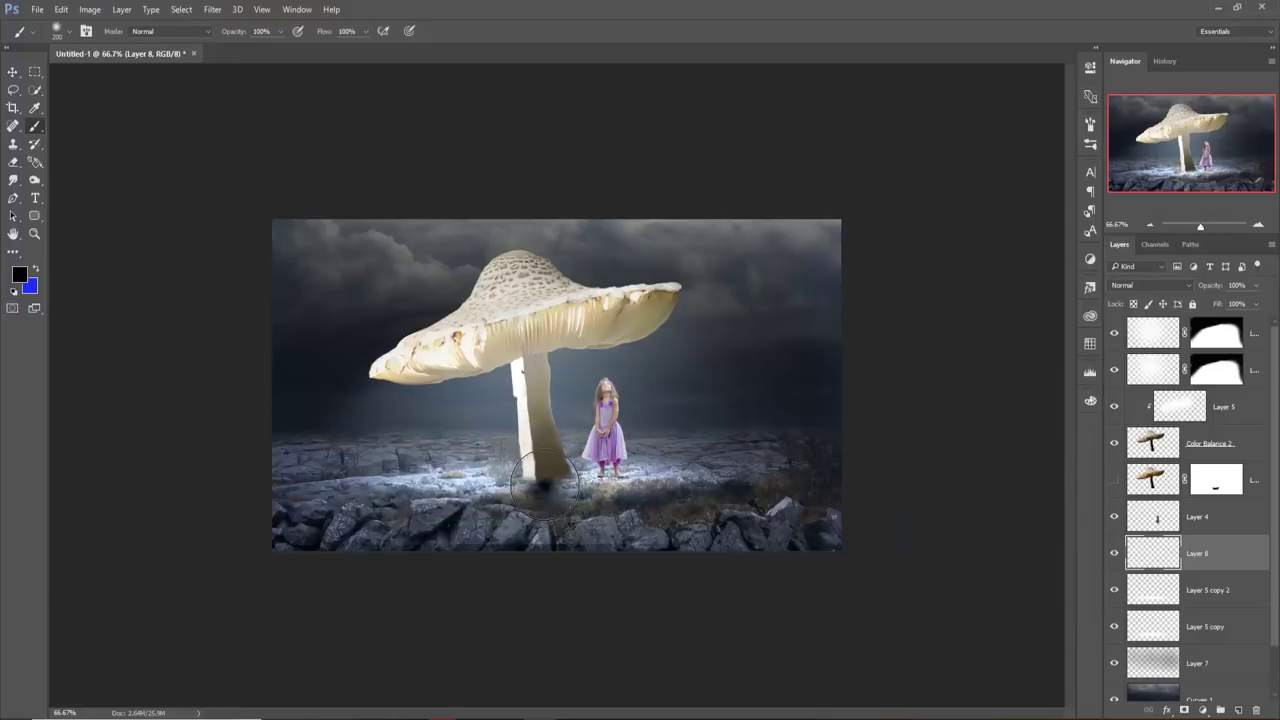
- Transform the shadow to about 290% width and 67% height beneath the stem and girl
{"action": "left_click", "coordinate": [16, 74]}
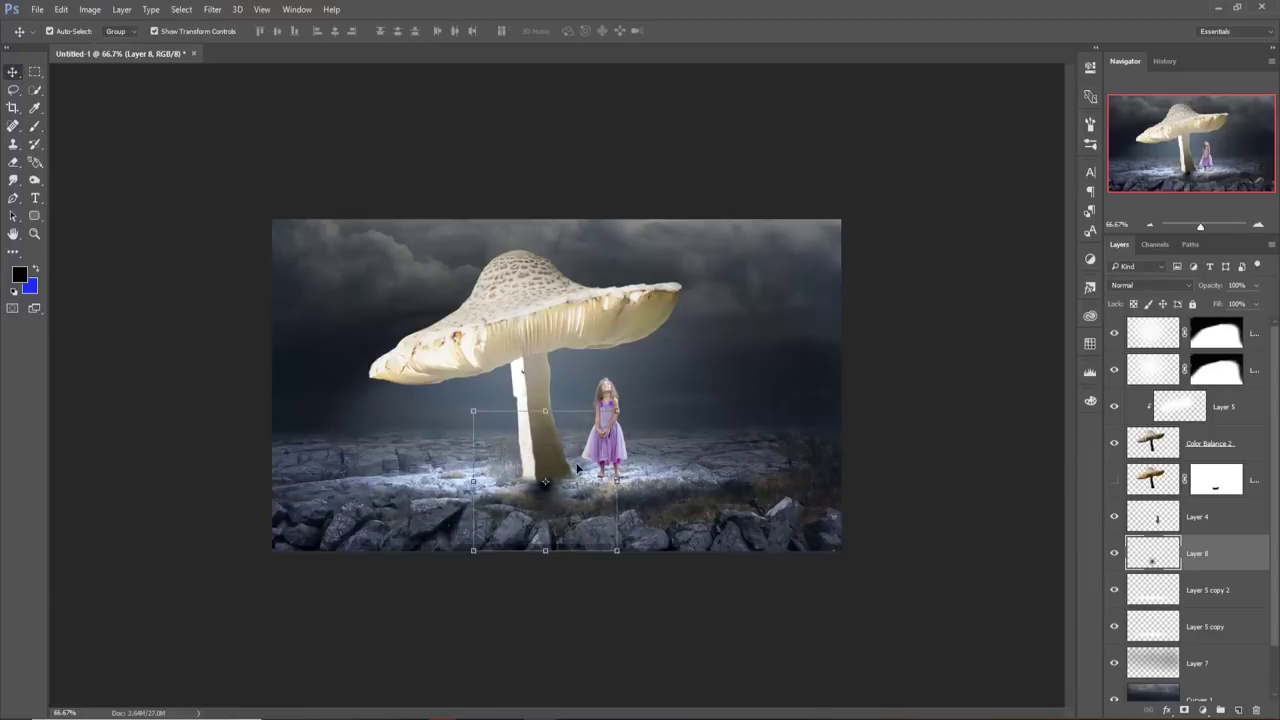
{"action": "left_click_drag", "start_coordinate": [615, 483], "coordinate": [776, 481]}
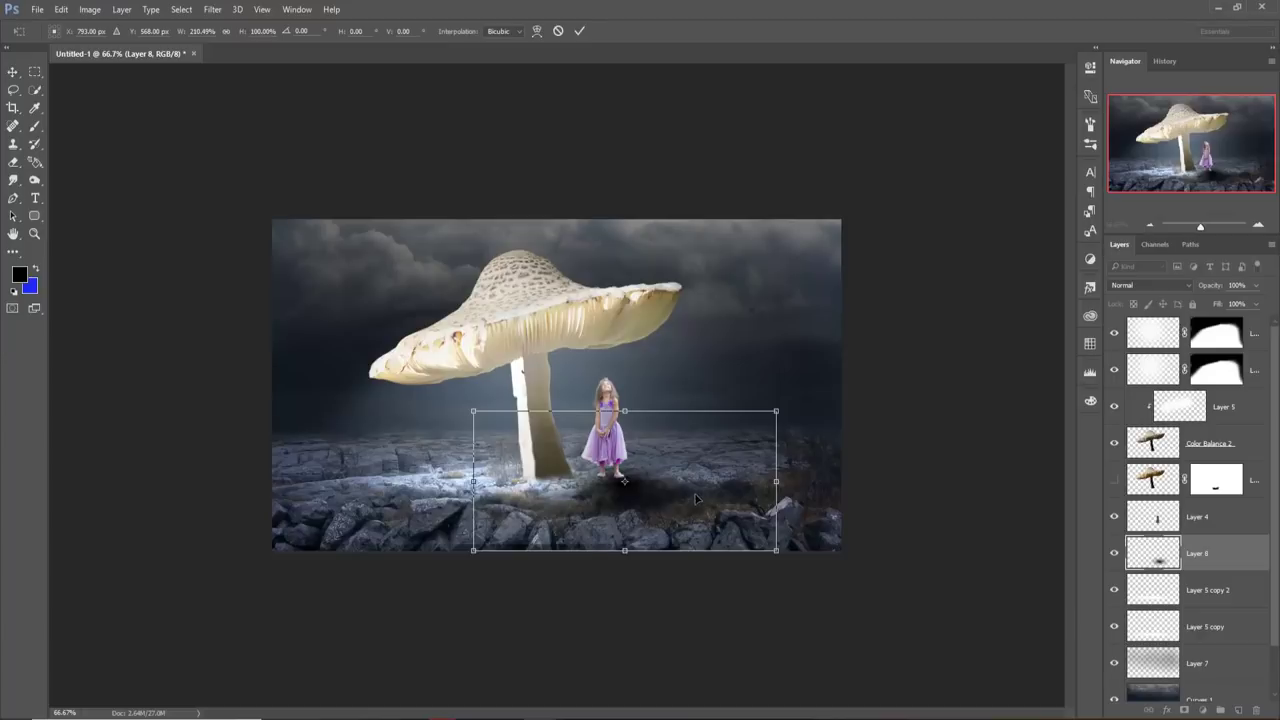
{"action": "left_click_drag", "start_coordinate": [650, 489], "coordinate": [578, 489]}
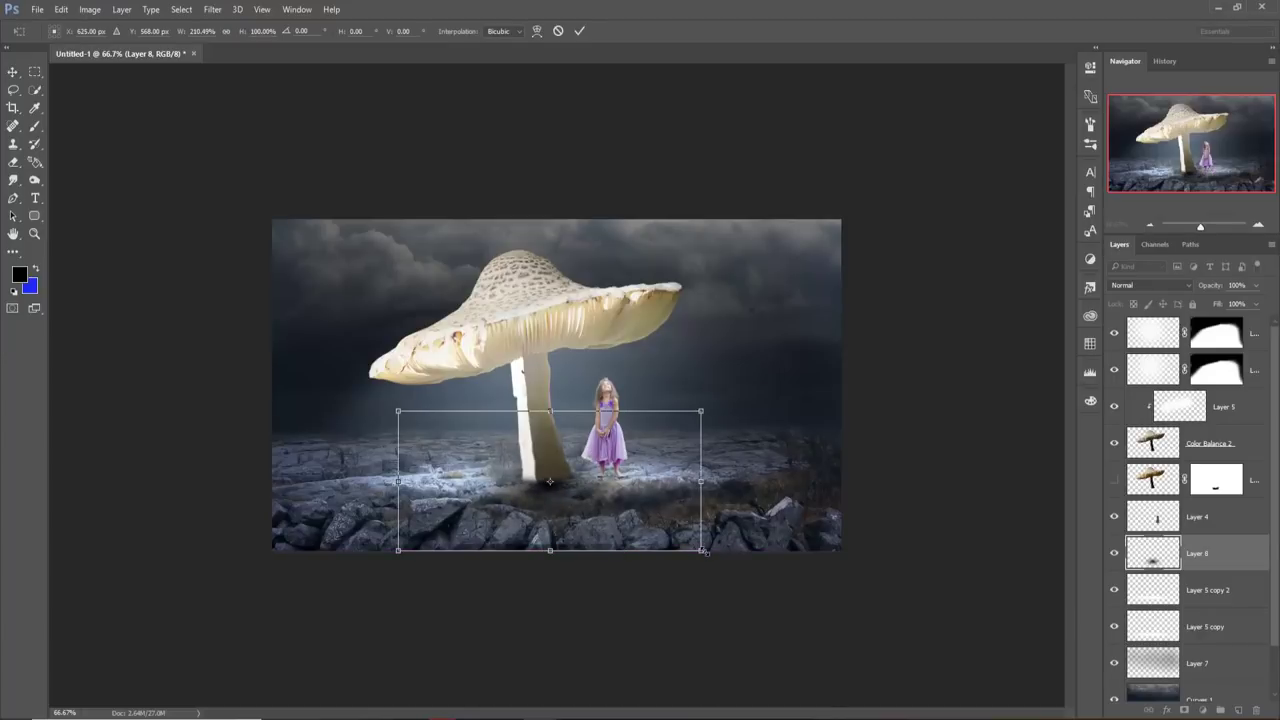
{"action": "left_click_drag", "start_coordinate": [701, 550], "coordinate": [815, 503]}
{"action": "left_click_drag", "start_coordinate": [651, 465], "coordinate": [620, 490]}
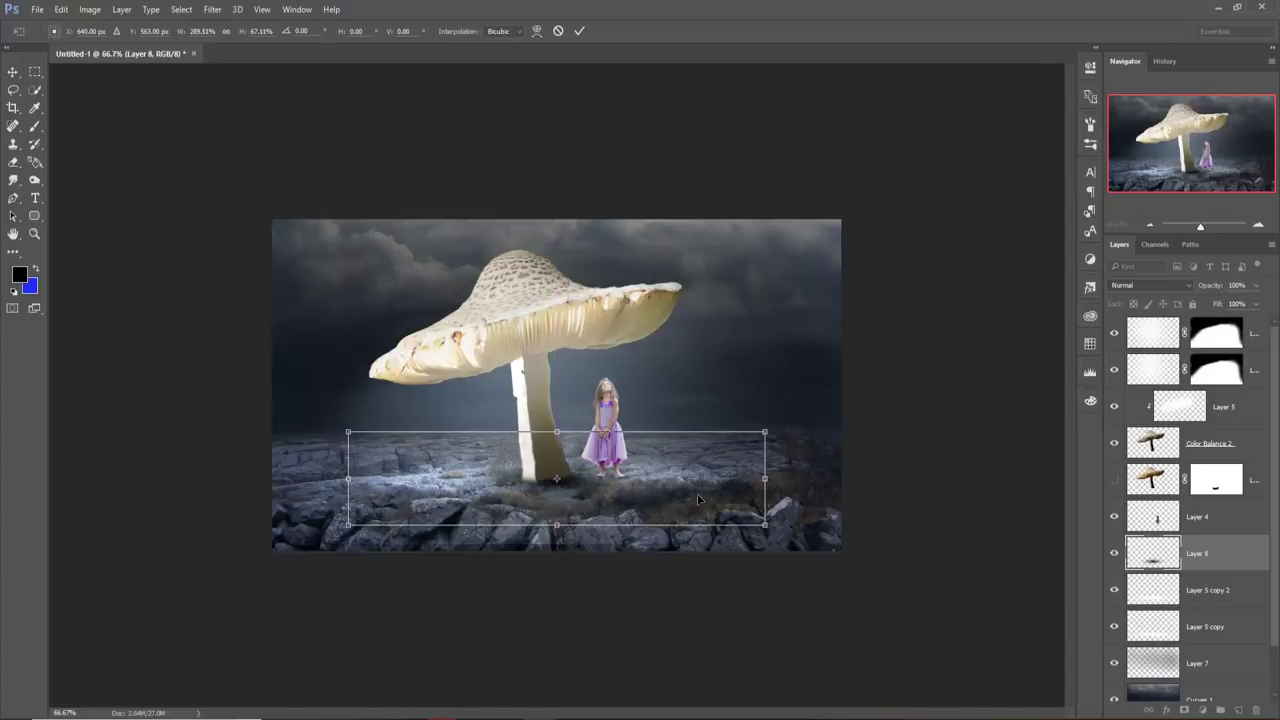
{"action": "left_click_drag", "start_coordinate": [697, 493], "coordinate": [698, 499]}
{"action": "key", "text": "Up"}
{"action": "key", "text": "Up"}
{"action": "left_click", "coordinate": [580, 31]}
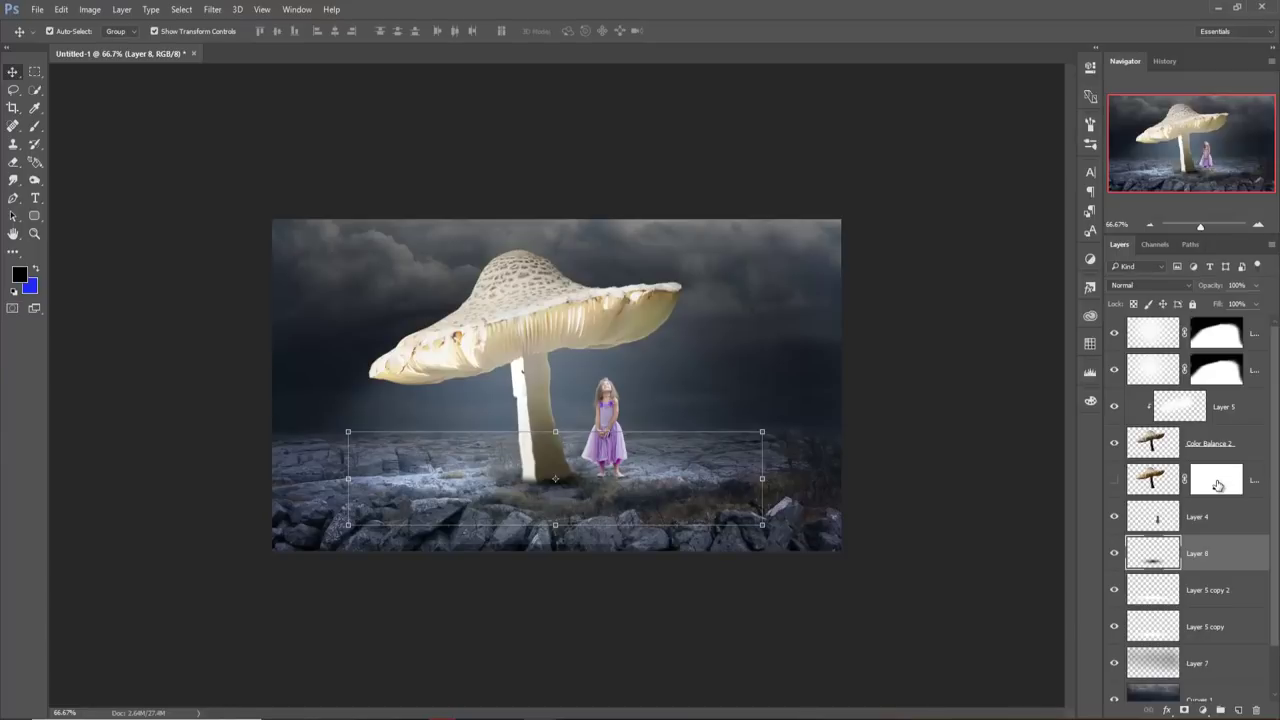
{"action": "left_click", "coordinate": [1208, 515]}
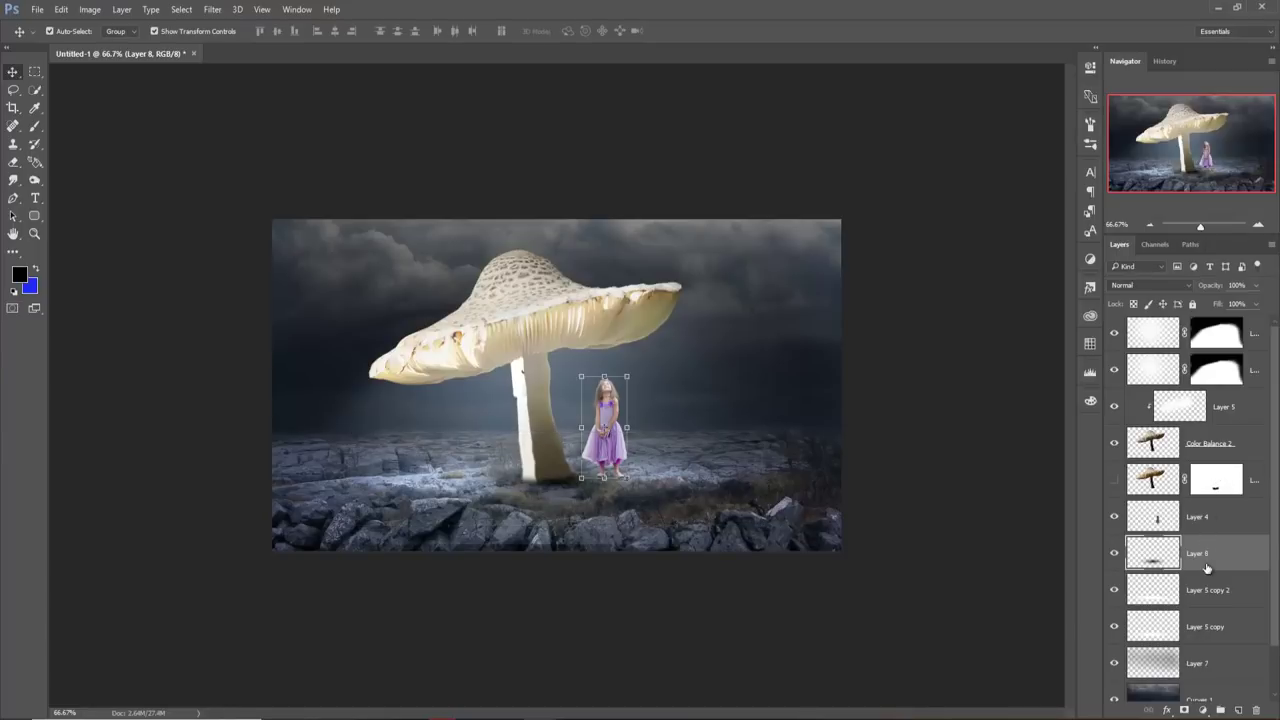
- Add a layer mask to the girl's Layer 4 and choose a grass-shaped brush tip
{"action": "left_click", "coordinate": [1185, 711]}
{"action": "left_click", "coordinate": [35, 126]}
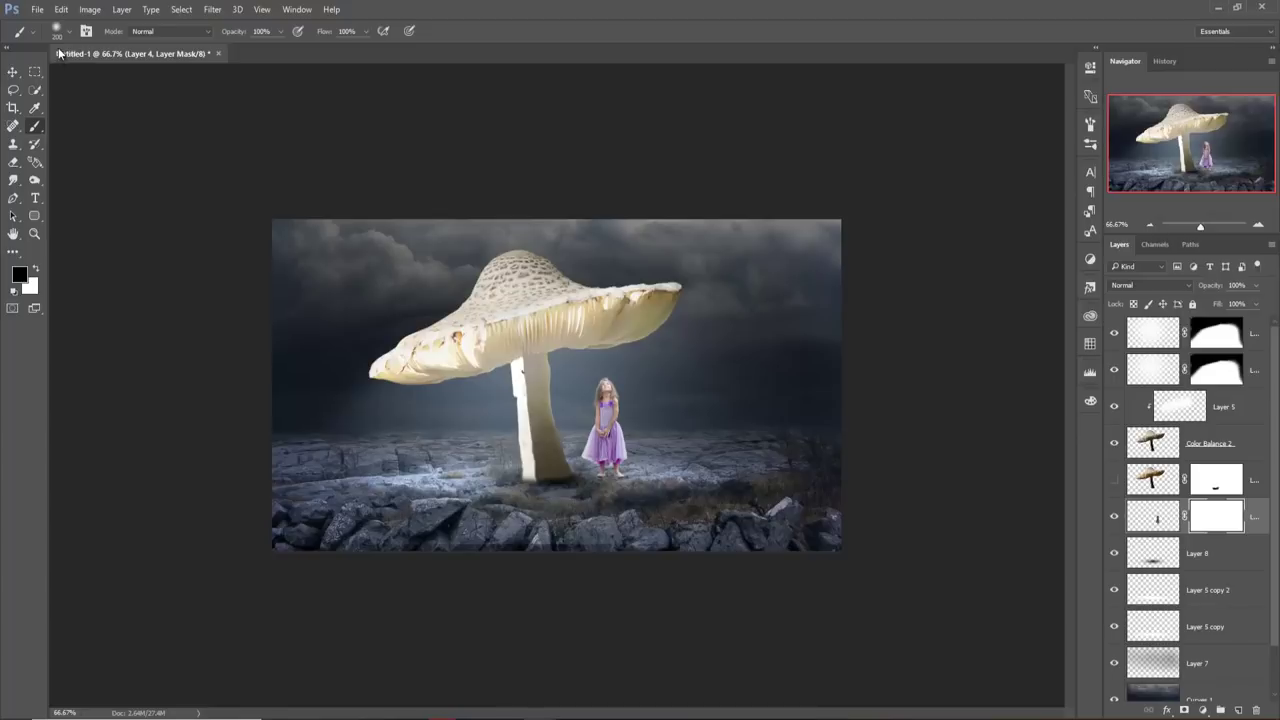
{"action": "right_click", "coordinate": [118, 116]}
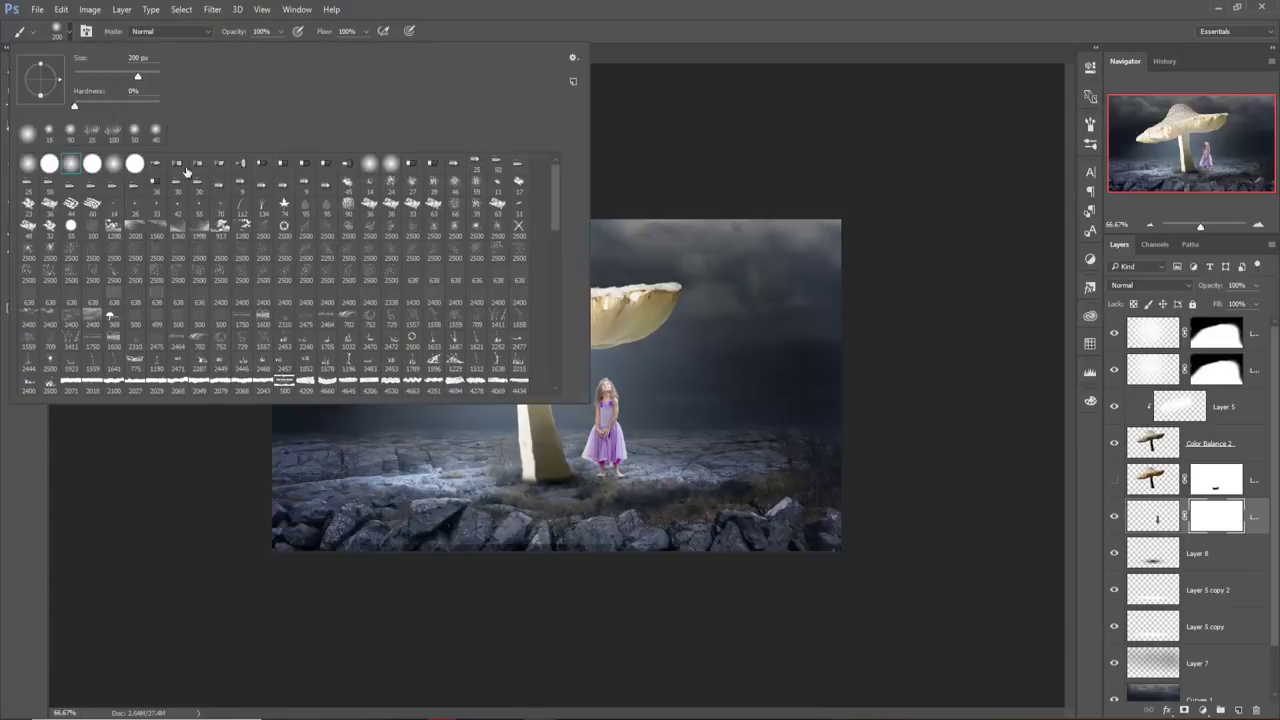
{"action": "scroll", "coordinate": [390, 330], "scroll_direction": "down", "scroll_amount": 2}
{"action": "scroll", "coordinate": [391, 331], "scroll_direction": "down", "scroll_amount": 2}
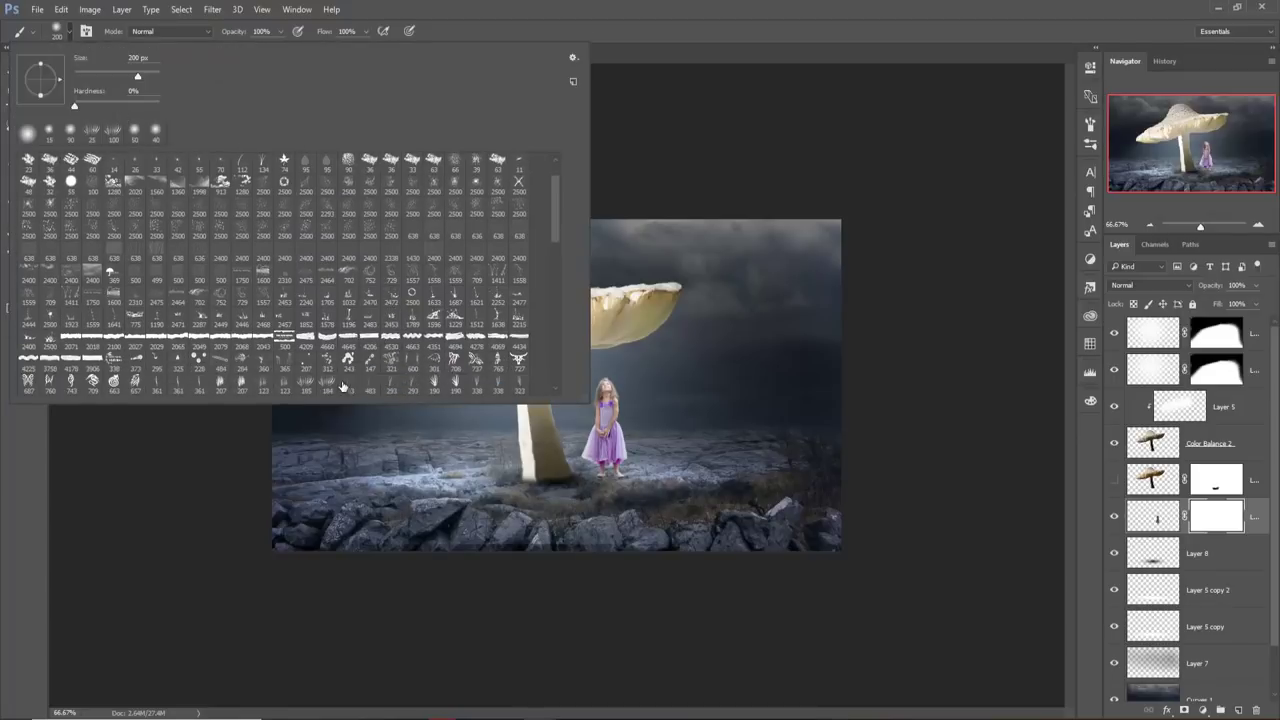
{"action": "left_click", "coordinate": [306, 383]}
{"action": "left_click", "coordinate": [630, 46]}
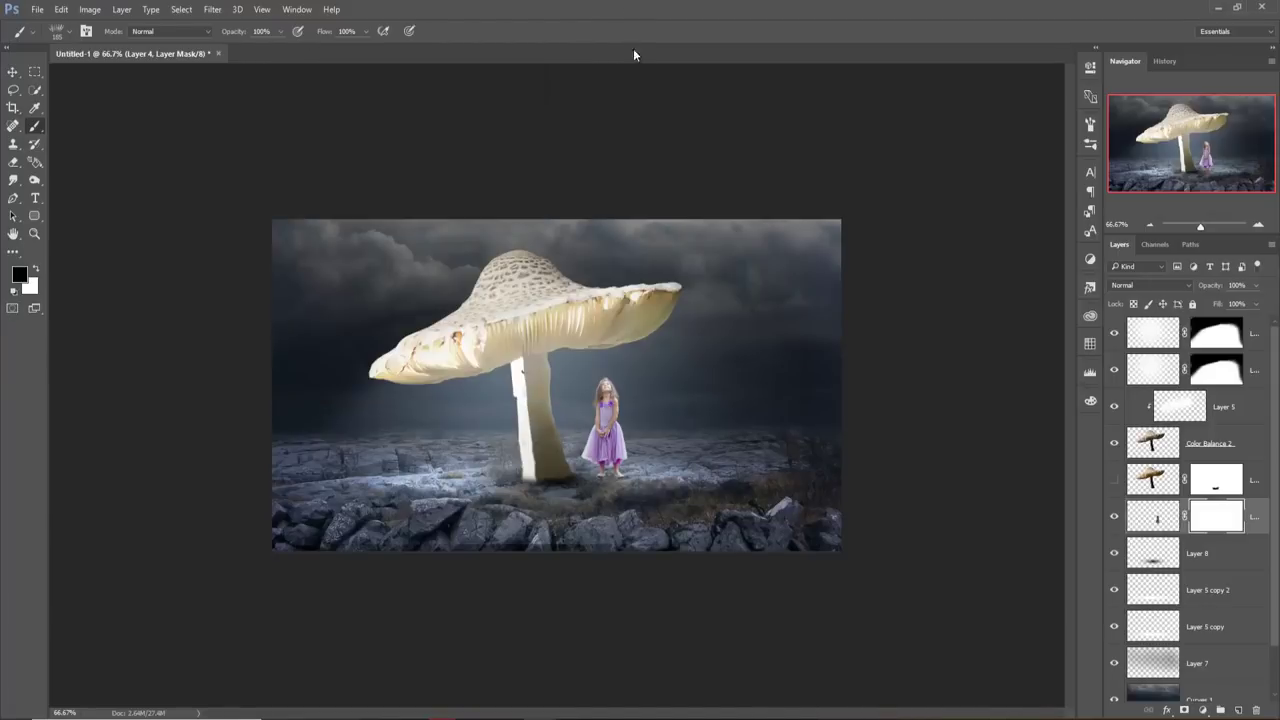
- Paint grass strokes on the mask around the girl's feet, shrinking the brush as needed
{"action": "left_click_drag", "start_coordinate": [610, 480], "coordinate": [670, 475]}
{"action": "key", "text": "bracketleft"}
{"action": "key", "text": "bracketleft"}
{"action": "key", "text": "bracketleft"}
{"action": "key", "text": "bracketleft"}
{"action": "key", "text": "bracketleft"}
{"action": "key", "text": "bracketleft"}
{"action": "key", "text": "bracketleft"}
{"action": "key", "text": "bracketleft"}
{"action": "key", "text": "bracketleft"}
{"action": "key", "text": "ctrl+plus"}
{"action": "key", "text": "ctrl+plus"}
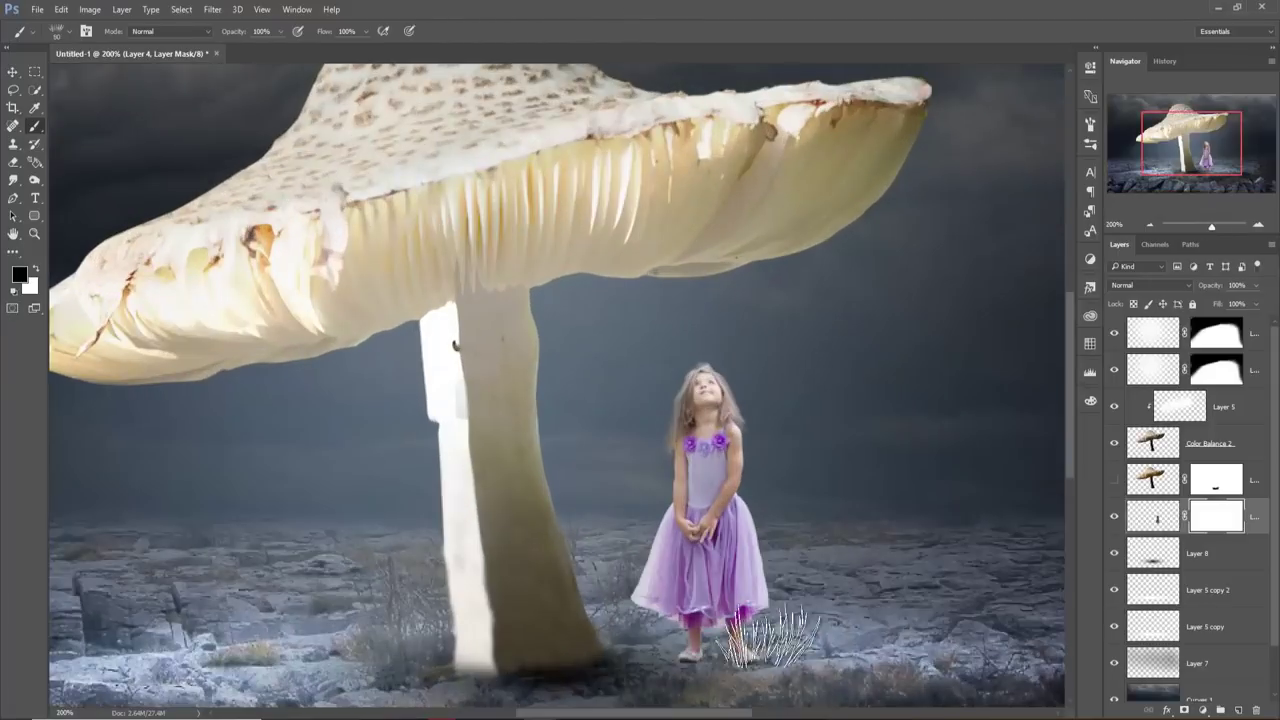
{"action": "key", "text": "bracketleft"}
{"action": "key", "text": "bracketleft"}
{"action": "key", "text": "bracketleft"}
{"action": "key", "text": "bracketleft"}
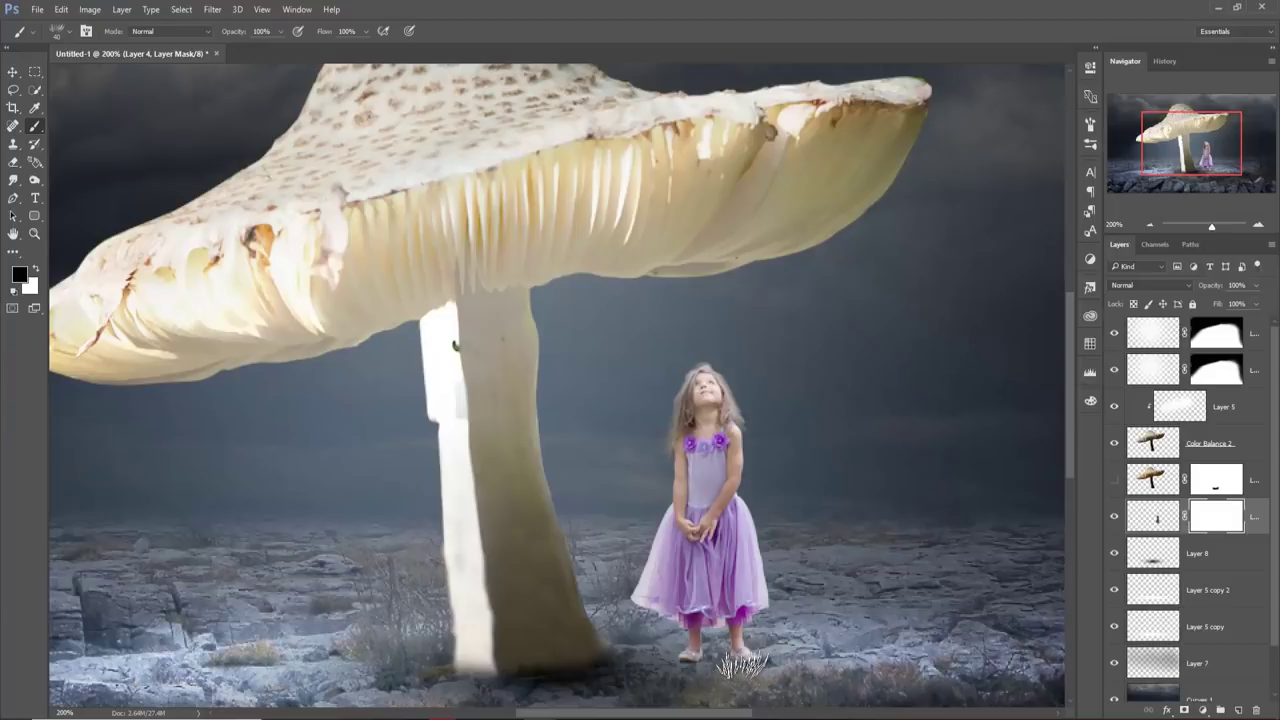
{"action": "key", "text": "bracketleft"}
{"action": "key", "text": "bracketleft"}
{"action": "key", "text": "bracketleft"}
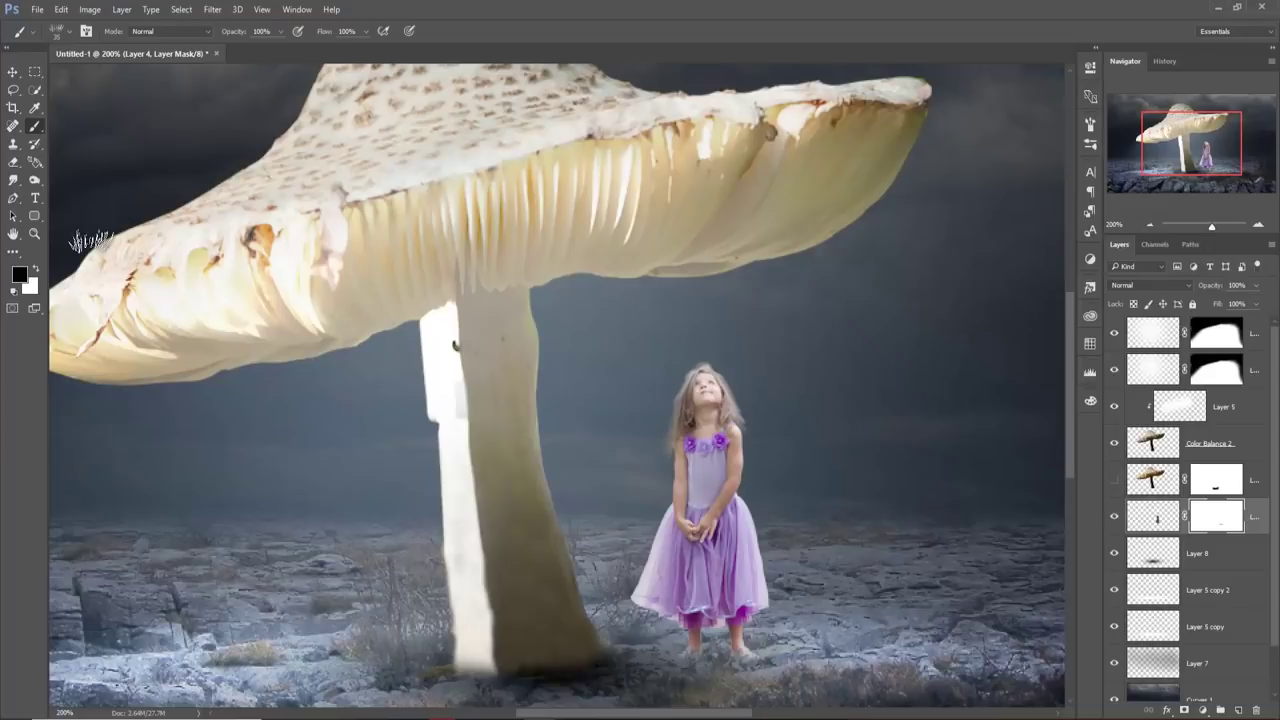
{"action": "left_click", "coordinate": [13, 72]}
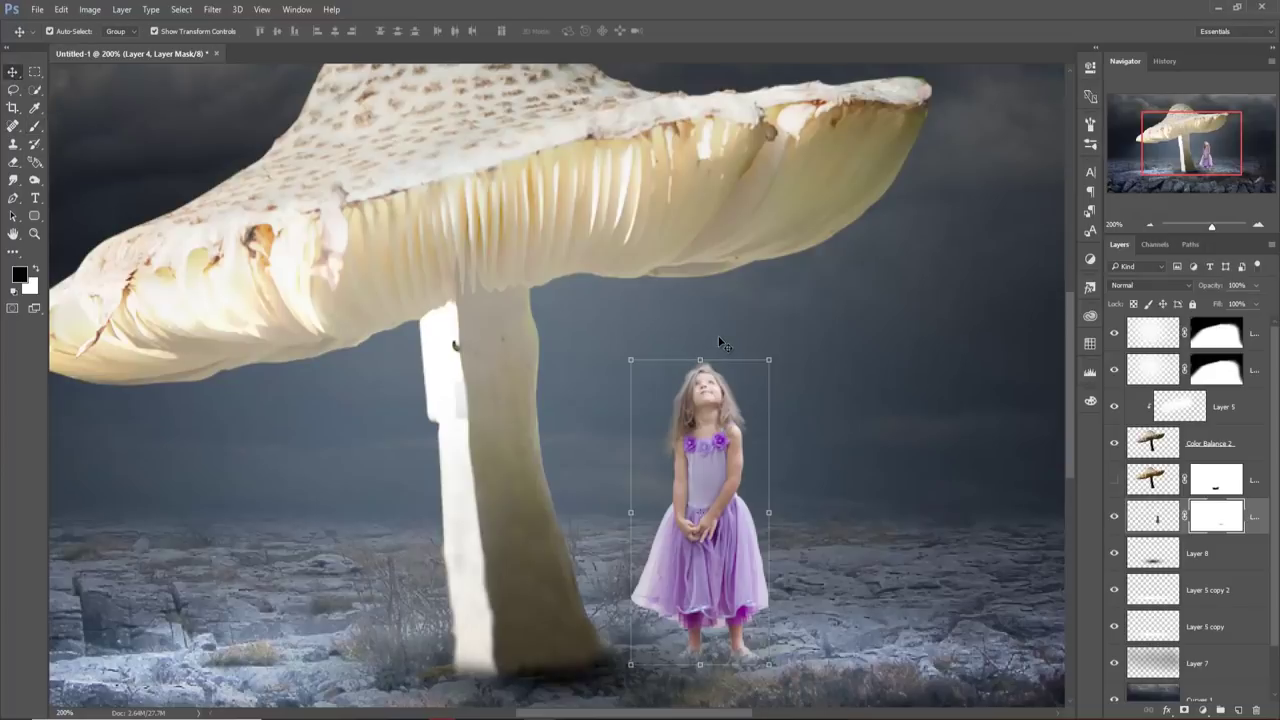
{"action": "key", "text": "ctrl+minus"}
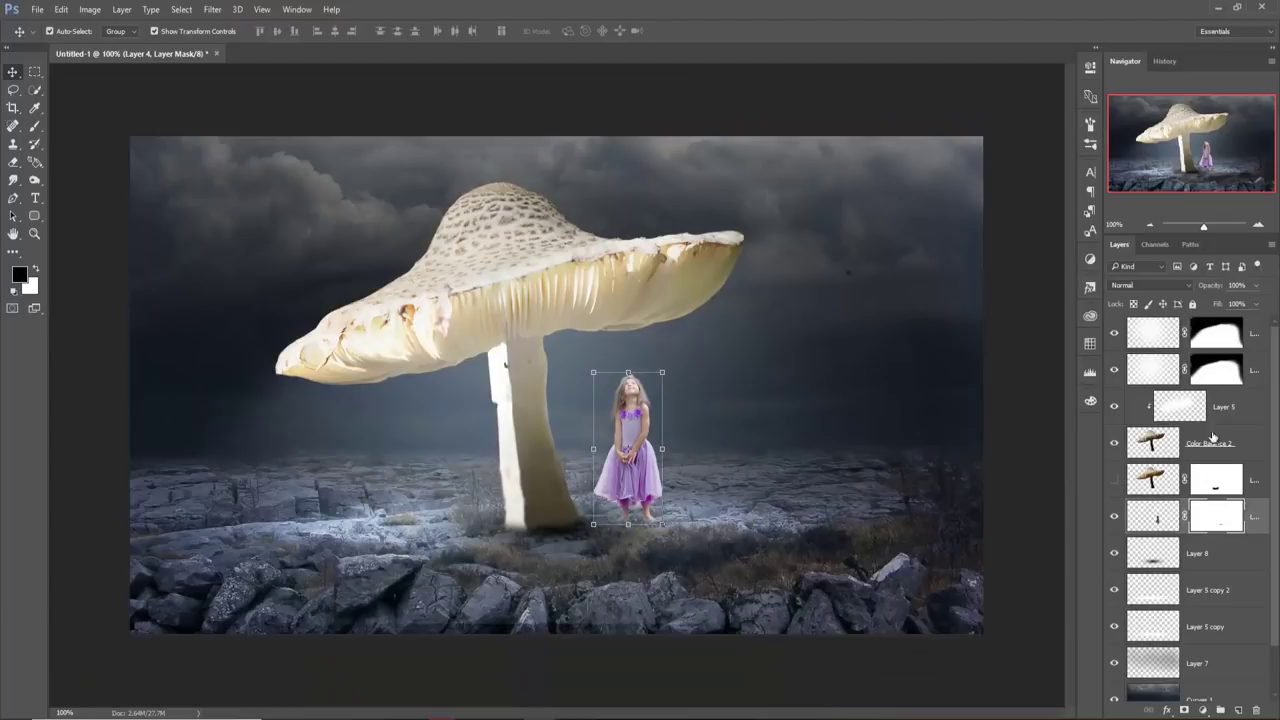
- Duplicate the shadow Layer 8 as Layer 8 copy
{"action": "left_click", "coordinate": [1243, 552]}
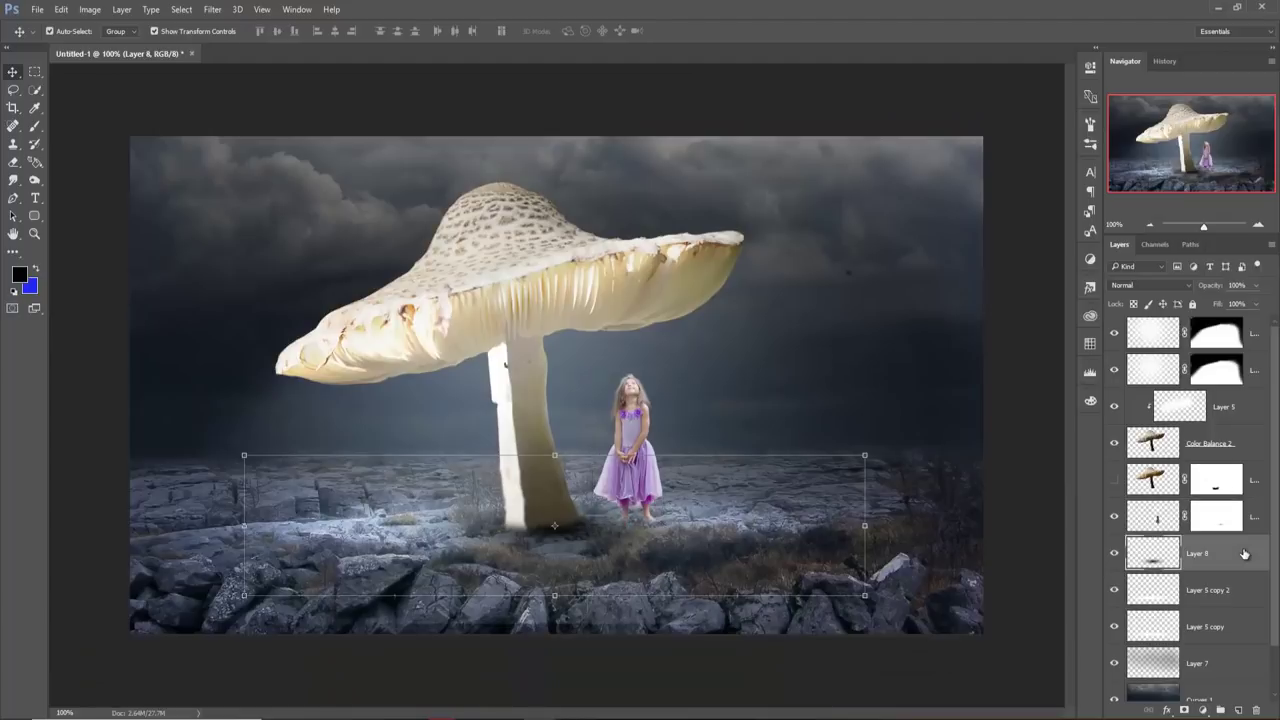
{"action": "right_click", "coordinate": [1243, 552]}
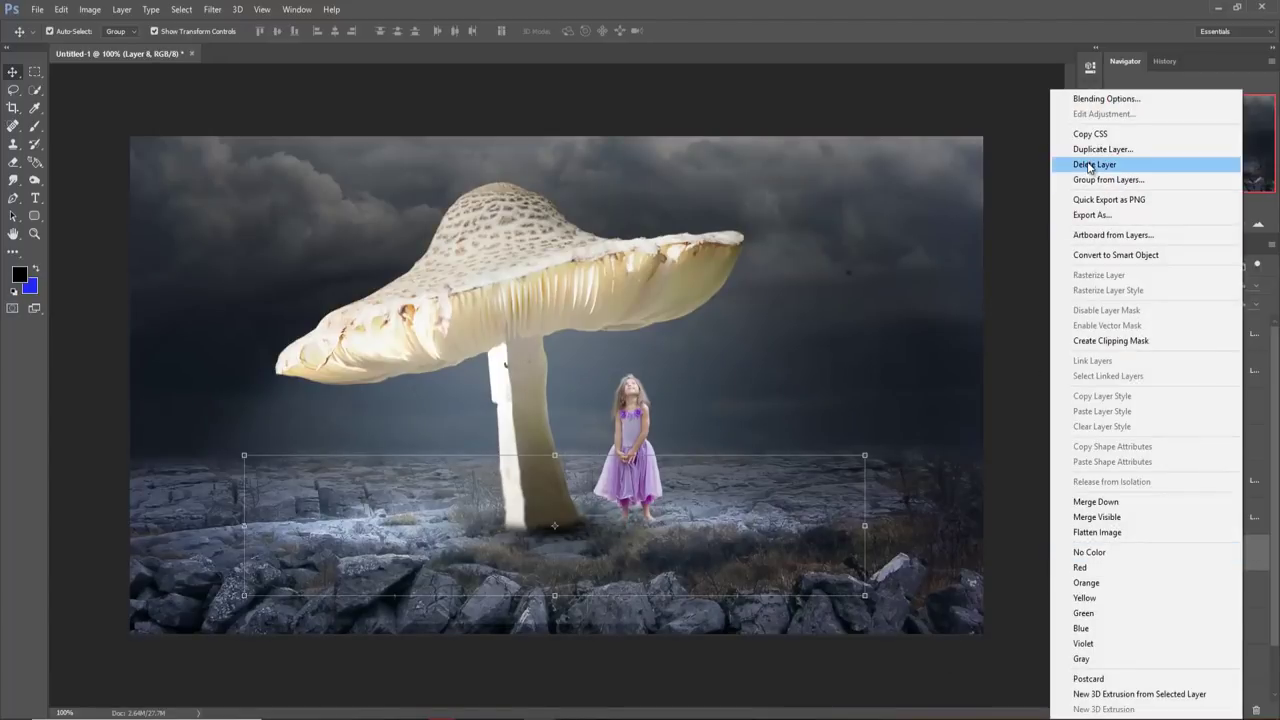
{"action": "left_click", "coordinate": [1090, 164]}
{"action": "left_click", "coordinate": [648, 279]}
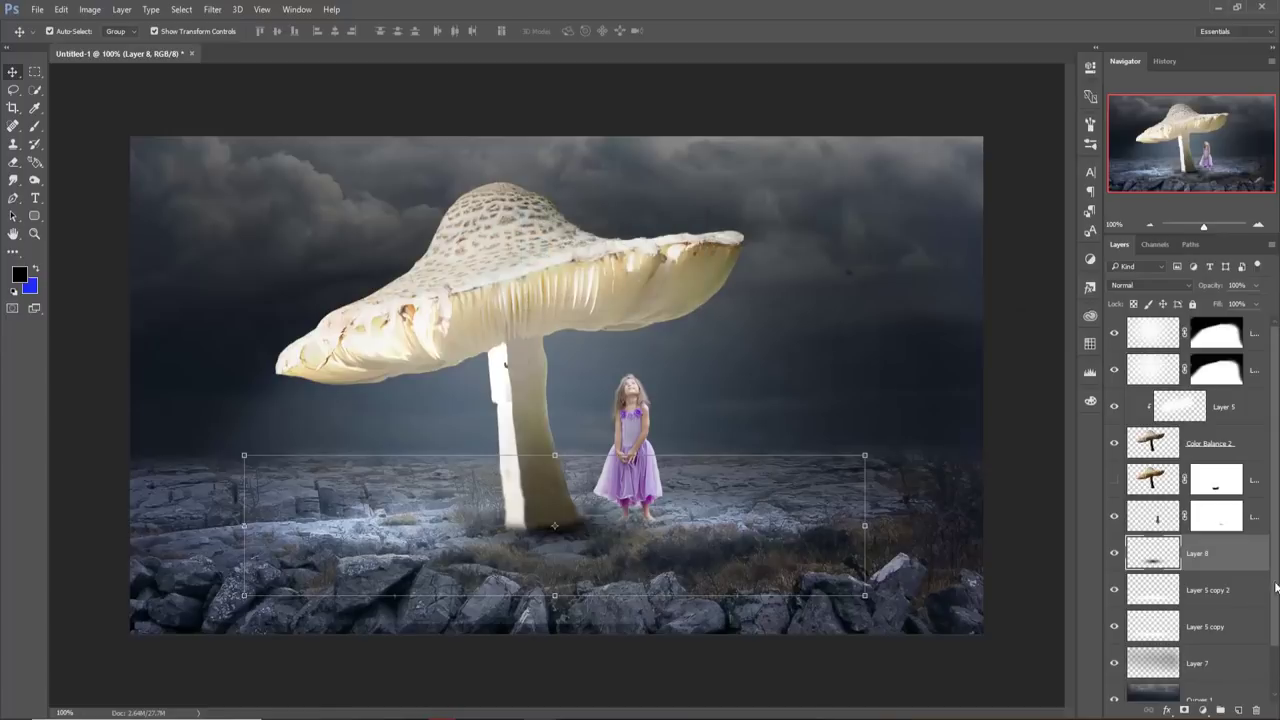
{"action": "right_click", "coordinate": [1238, 556]}
{"action": "left_click", "coordinate": [1083, 153]}
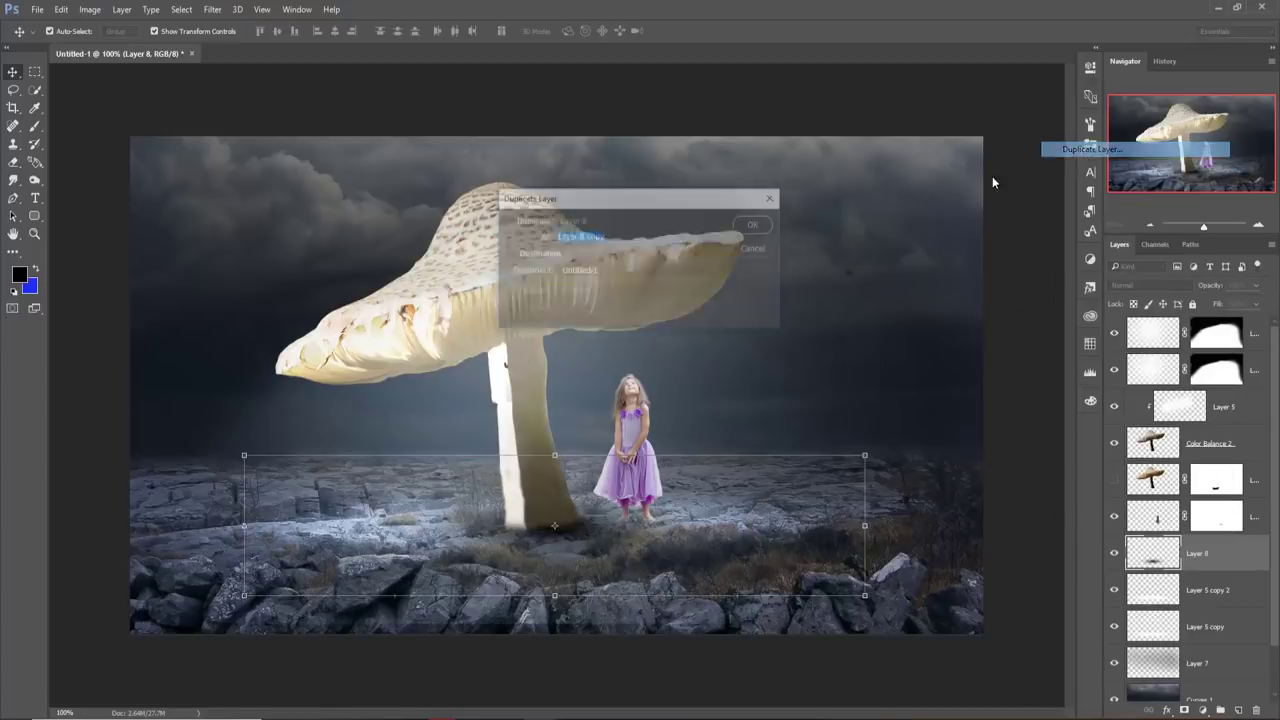
{"action": "left_click", "coordinate": [757, 222]}
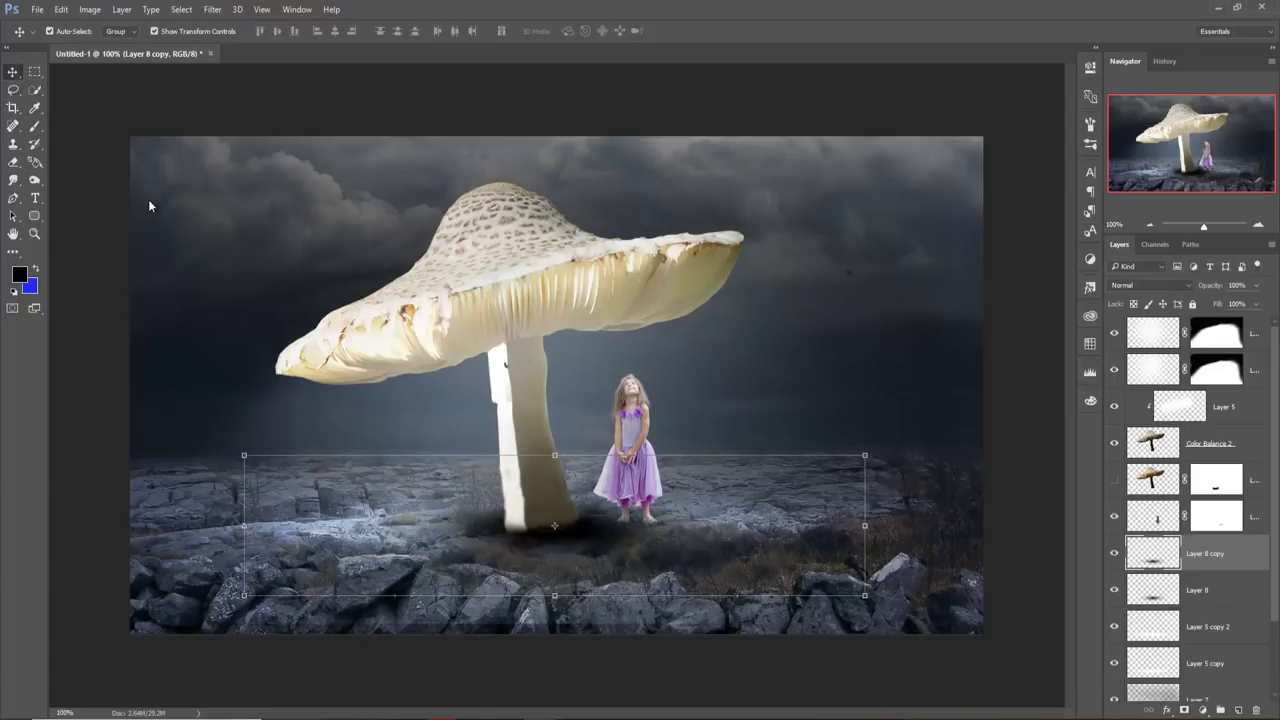
- Shift Layer 8 copy right and shrink it around its centre beneath the girl
{"action": "left_click_drag", "start_coordinate": [594, 533], "coordinate": [661, 527]}
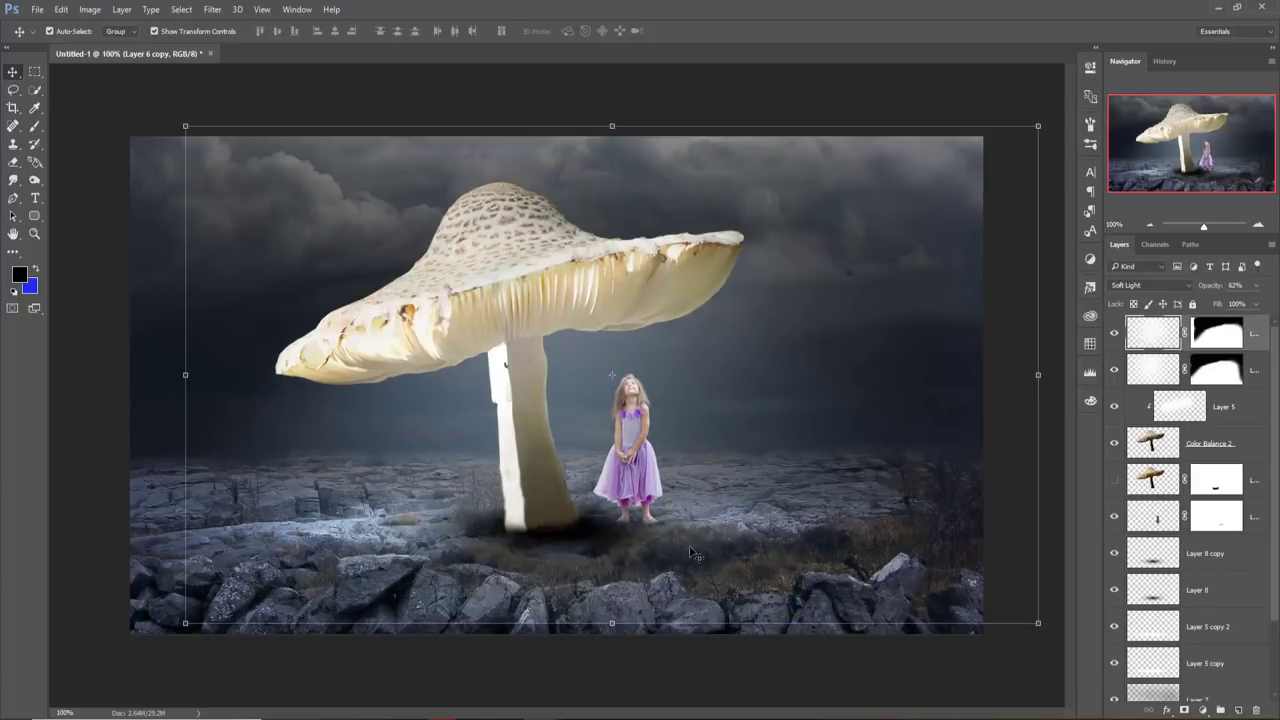
{"action": "left_click", "coordinate": [1202, 560]}
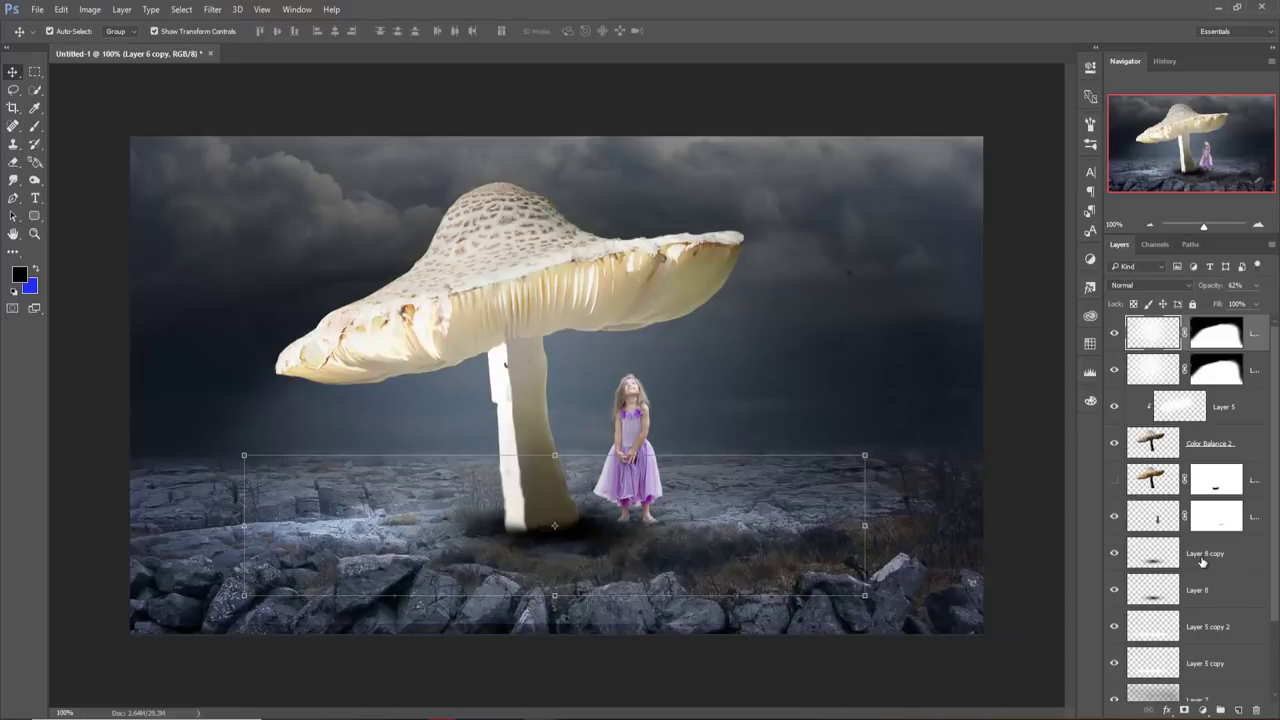
{"action": "key", "text": "Right"}
{"action": "key", "text": "Right"}
{"action": "key", "text": "Right"}
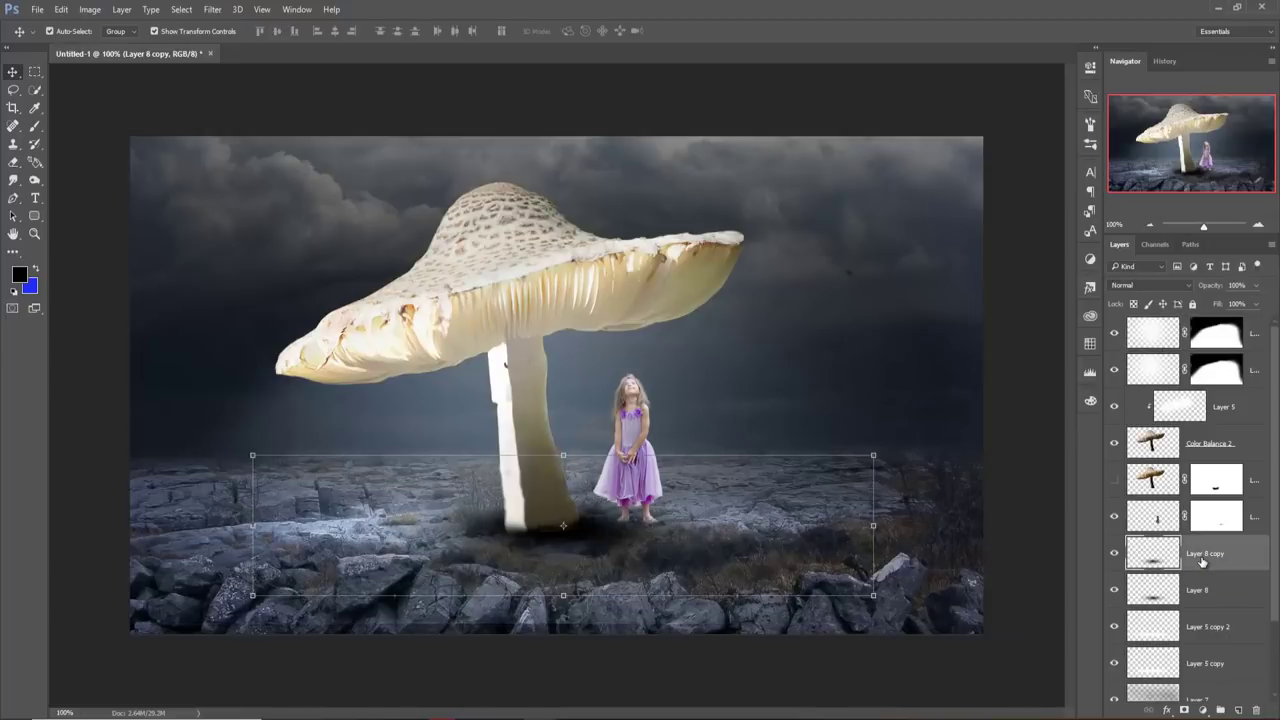
{"action": "key", "text": "Right"}
{"action": "key", "text": "Right"}
{"action": "key", "text": "Right"}
{"action": "key", "text": "Right"}
{"action": "key", "text": "Right"}
{"action": "key", "text": "Right"}
{"action": "key", "text": "Right"}
{"action": "key", "text": "Right"}
{"action": "key", "text": "Right"}
{"action": "key", "text": "Right"}
{"action": "key", "text": "Right"}
{"action": "key", "text": "Right"}
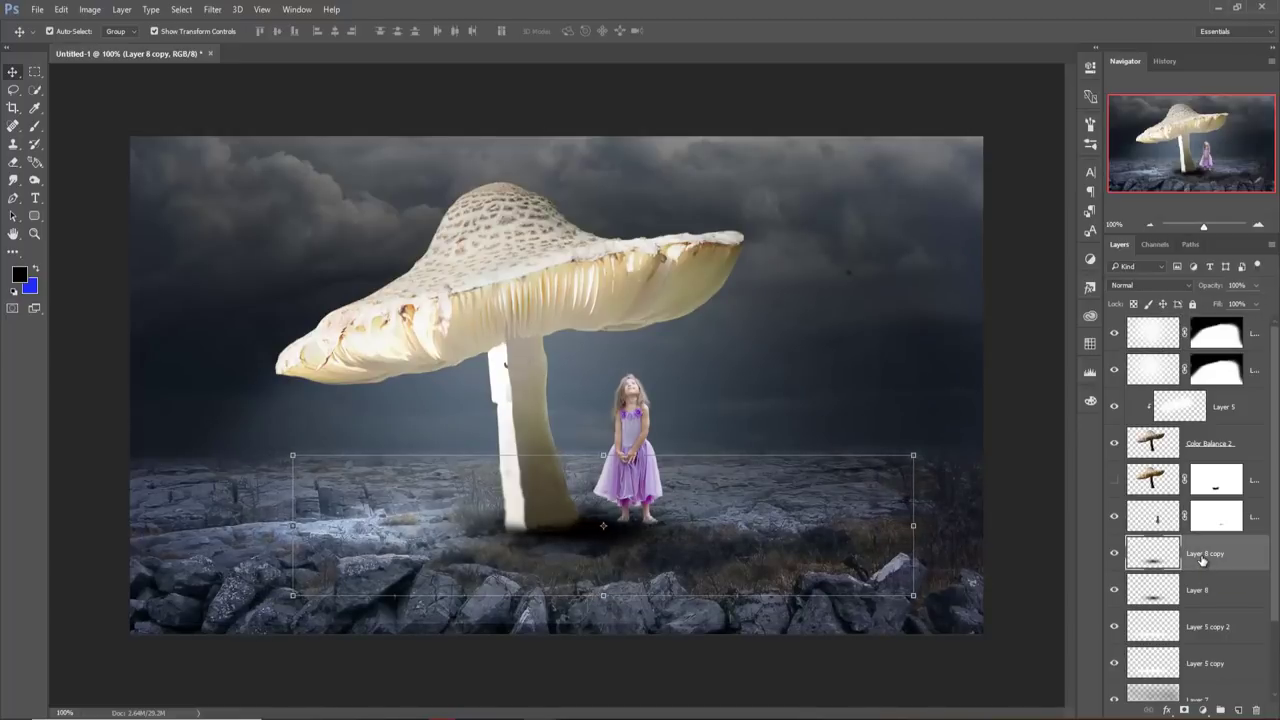
{"action": "key", "text": "Right"}
{"action": "key", "text": "Right"}
{"action": "key", "text": "Right"}
{"action": "key", "text": "Right"}
{"action": "key", "text": "Right"}
{"action": "key", "text": "Right"}
{"action": "key", "text": "Right"}
{"action": "key", "text": "Right"}
{"action": "key", "text": "Right"}
{"action": "key", "text": "Right"}
{"action": "key", "text": "Right"}
{"action": "key", "text": "Right"}
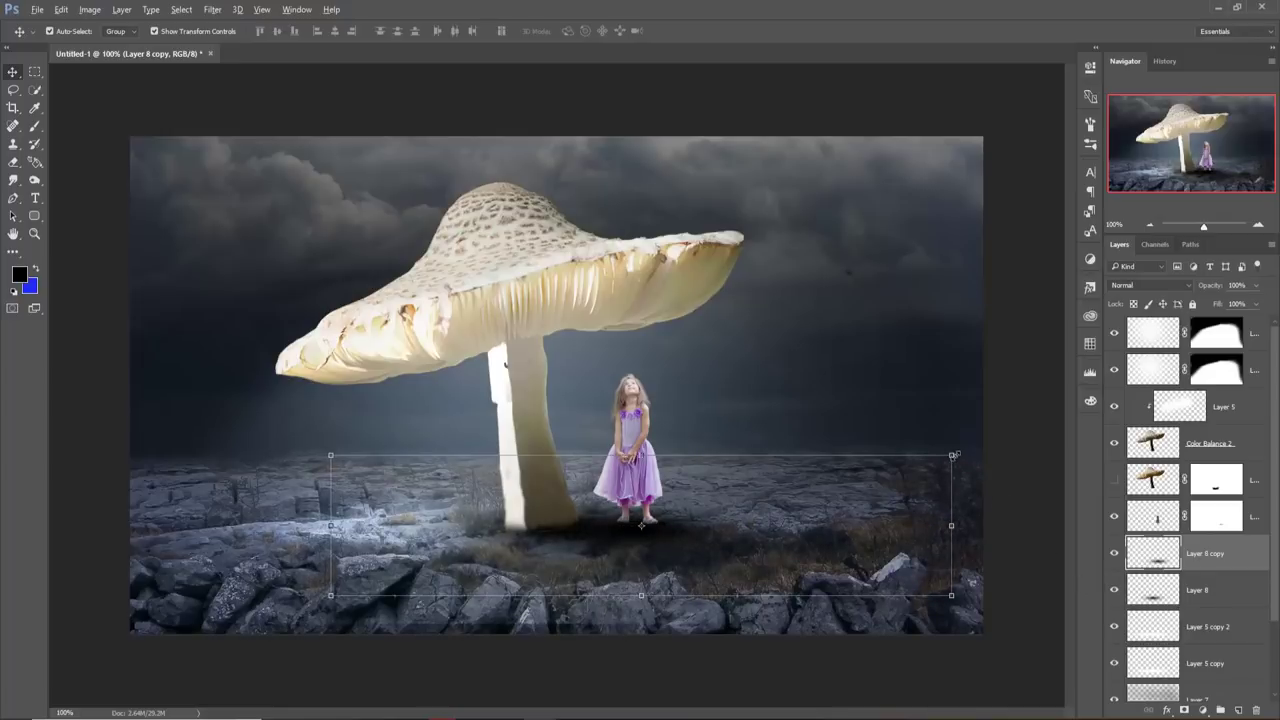
{"action": "left_click_drag", "start_coordinate": [955, 454], "coordinate": [830, 496]}
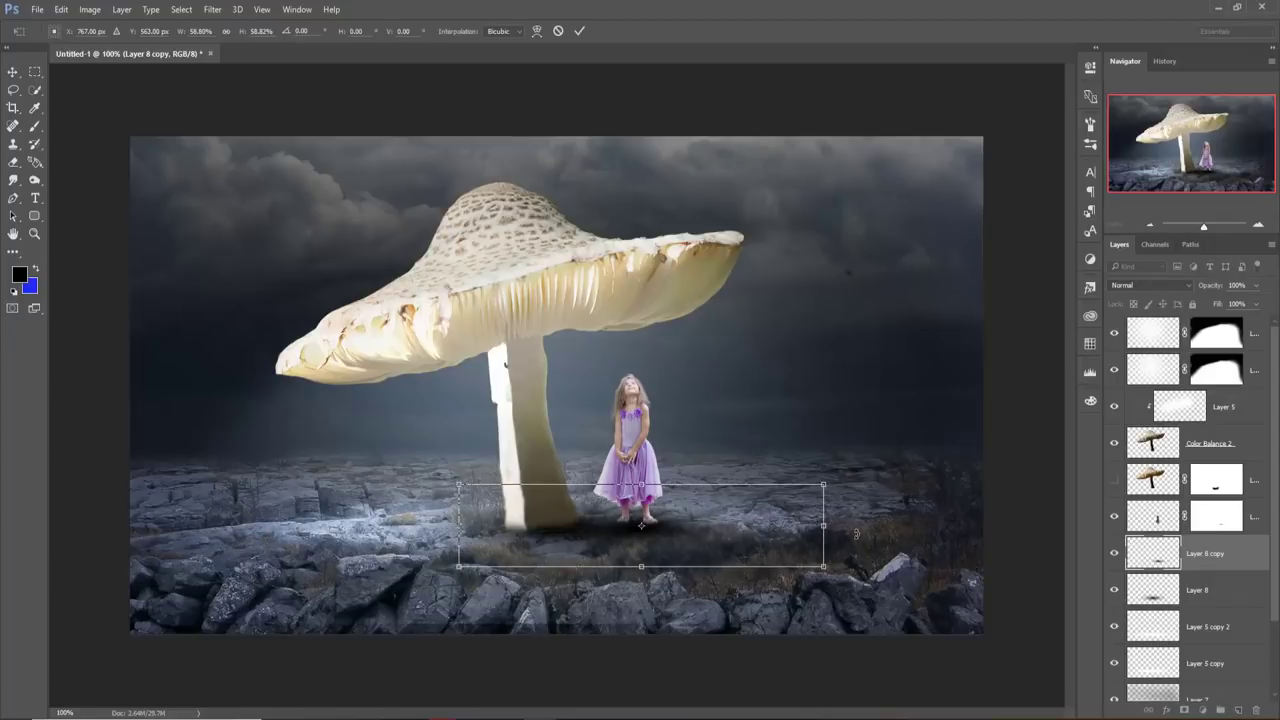
{"action": "key", "text": "Up"}
{"action": "key", "text": "Up"}
{"action": "key", "text": "Up"}
{"action": "key", "text": "Up"}
{"action": "key", "text": "Left"}
{"action": "key", "text": "Left"}
{"action": "key", "text": "Left"}
{"action": "key", "text": "Left"}
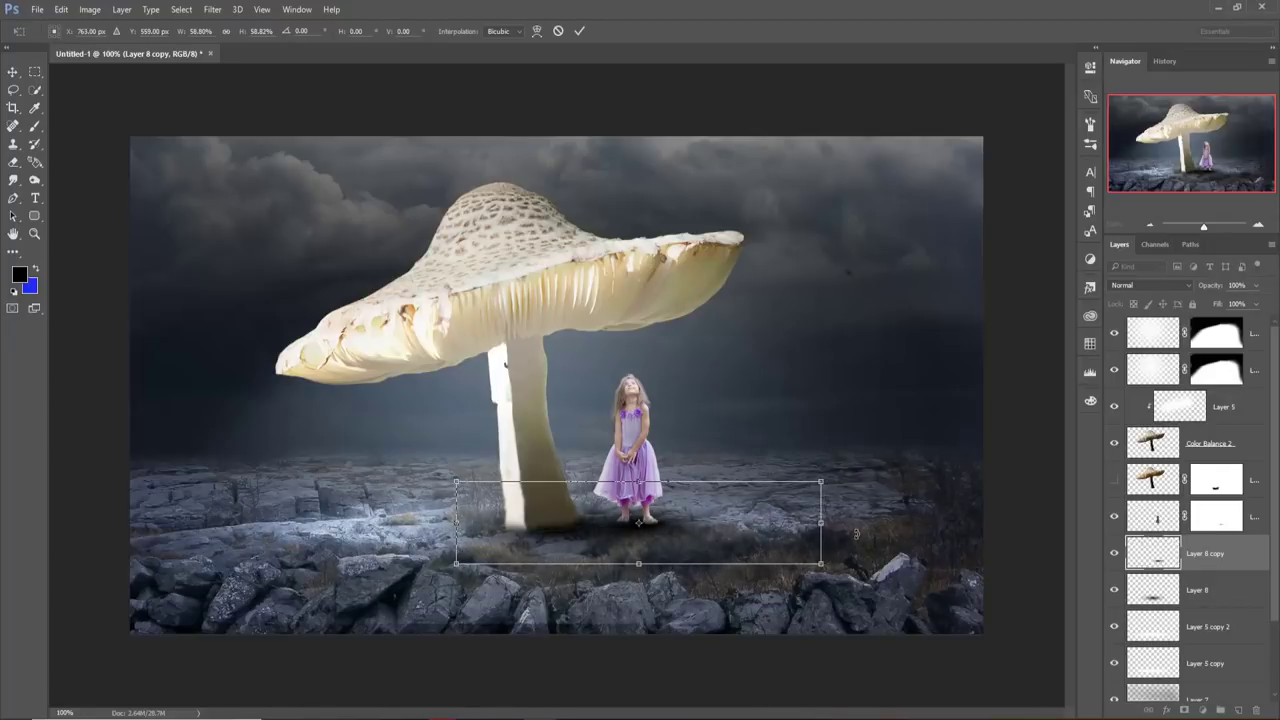
{"action": "key", "text": "Down"}
{"action": "key", "text": "Down"}
{"action": "key", "text": "Down"}
{"action": "key", "text": "Down"}
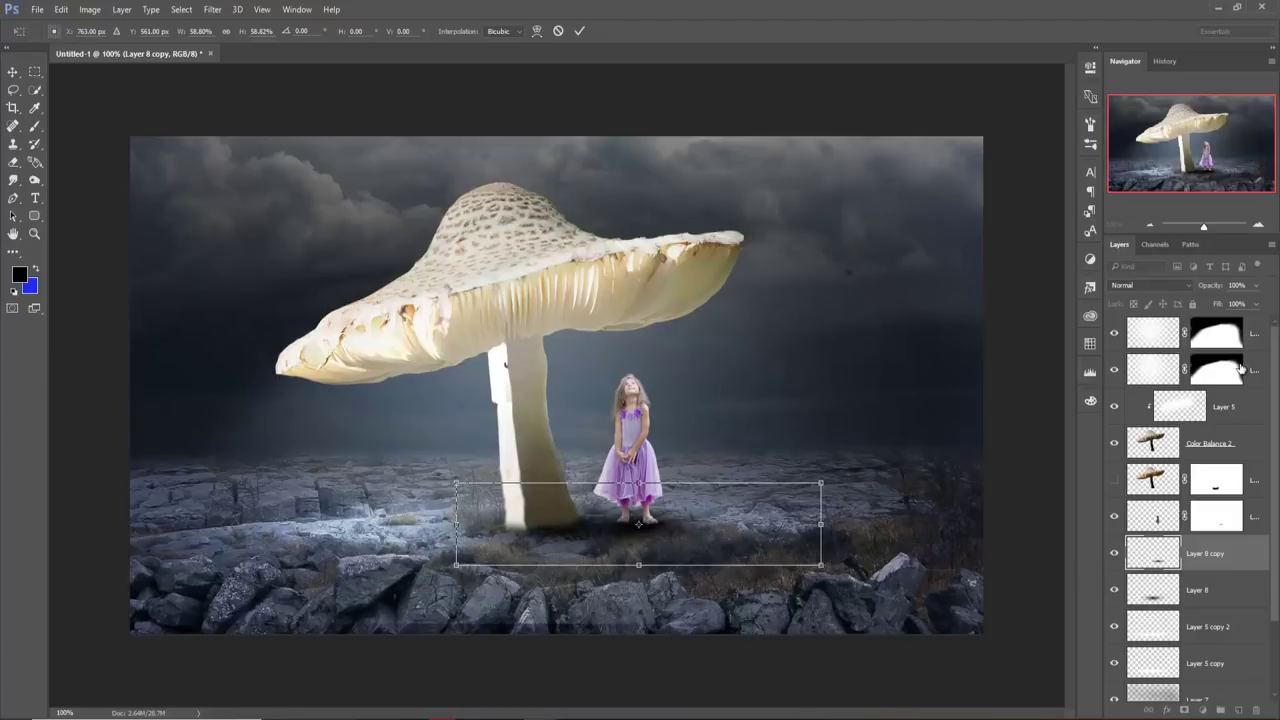
- Lower Layer 8 copy's opacity and apply the pending shadow transformation
{"action": "left_click", "coordinate": [1256, 286]}
{"action": "left_click_drag", "start_coordinate": [1256, 303], "coordinate": [1251, 309]}
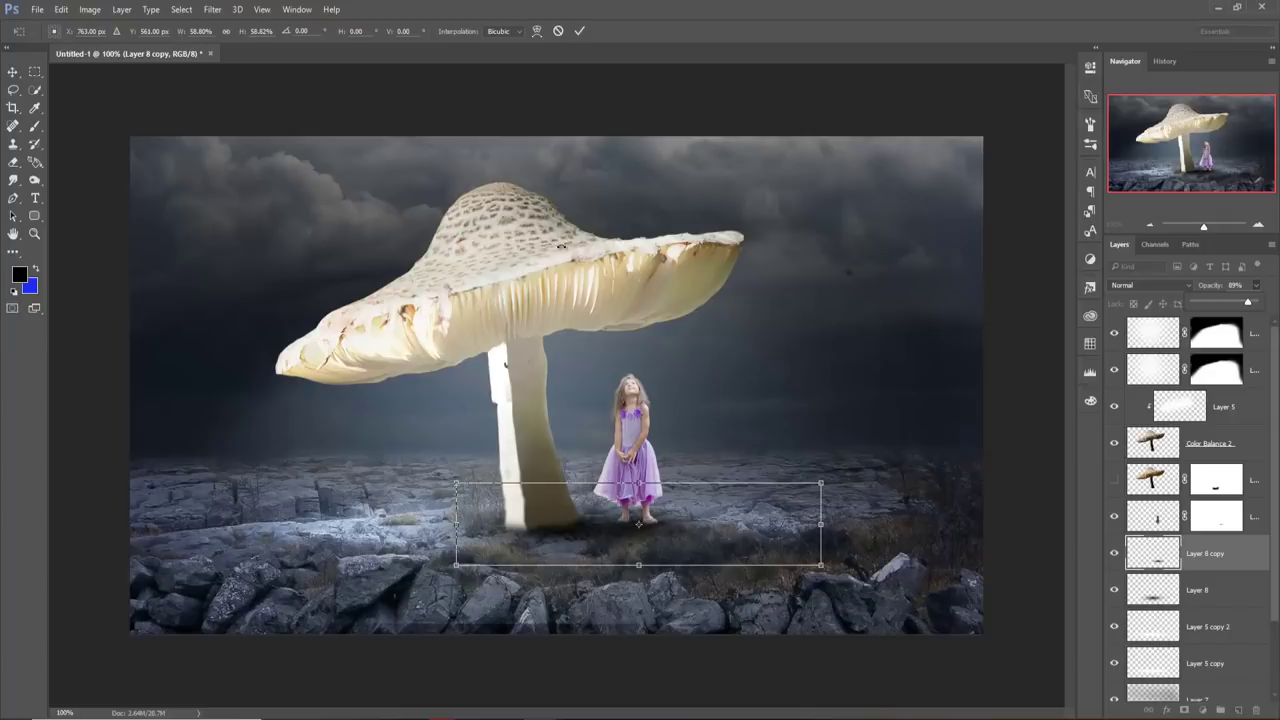
{"action": "left_click", "coordinate": [13, 71]}
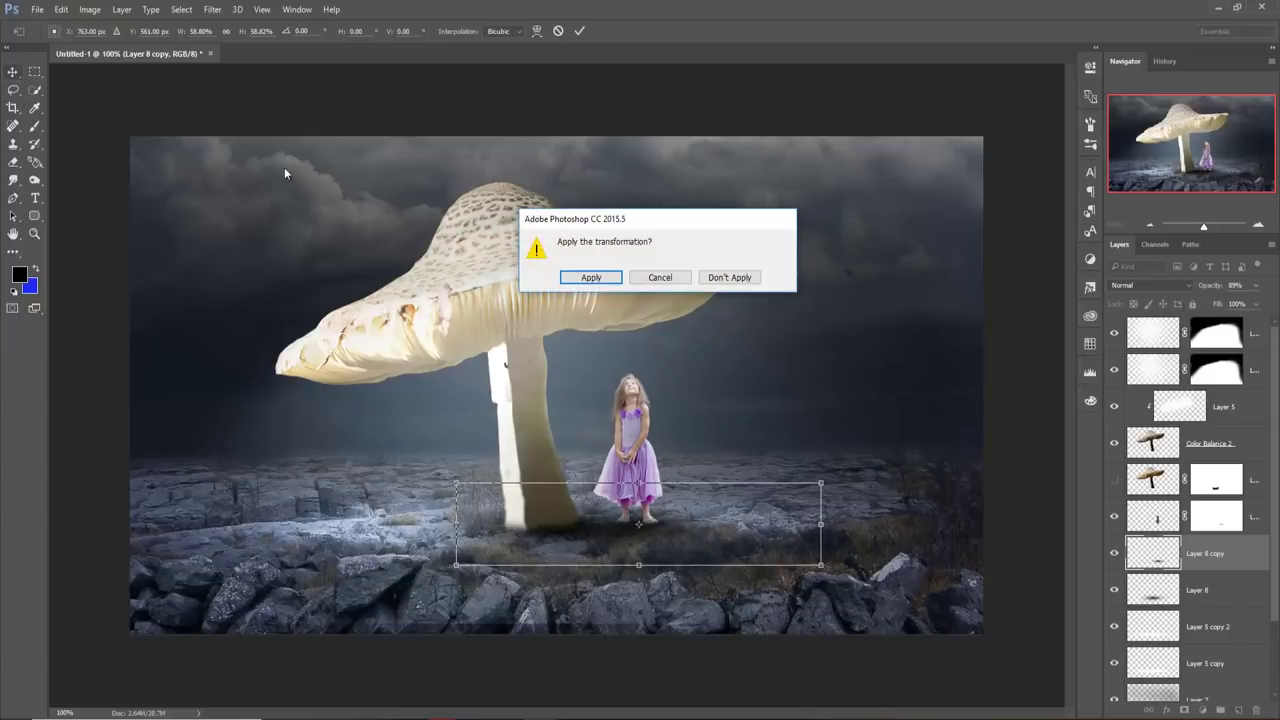
{"action": "left_click", "coordinate": [578, 277]}
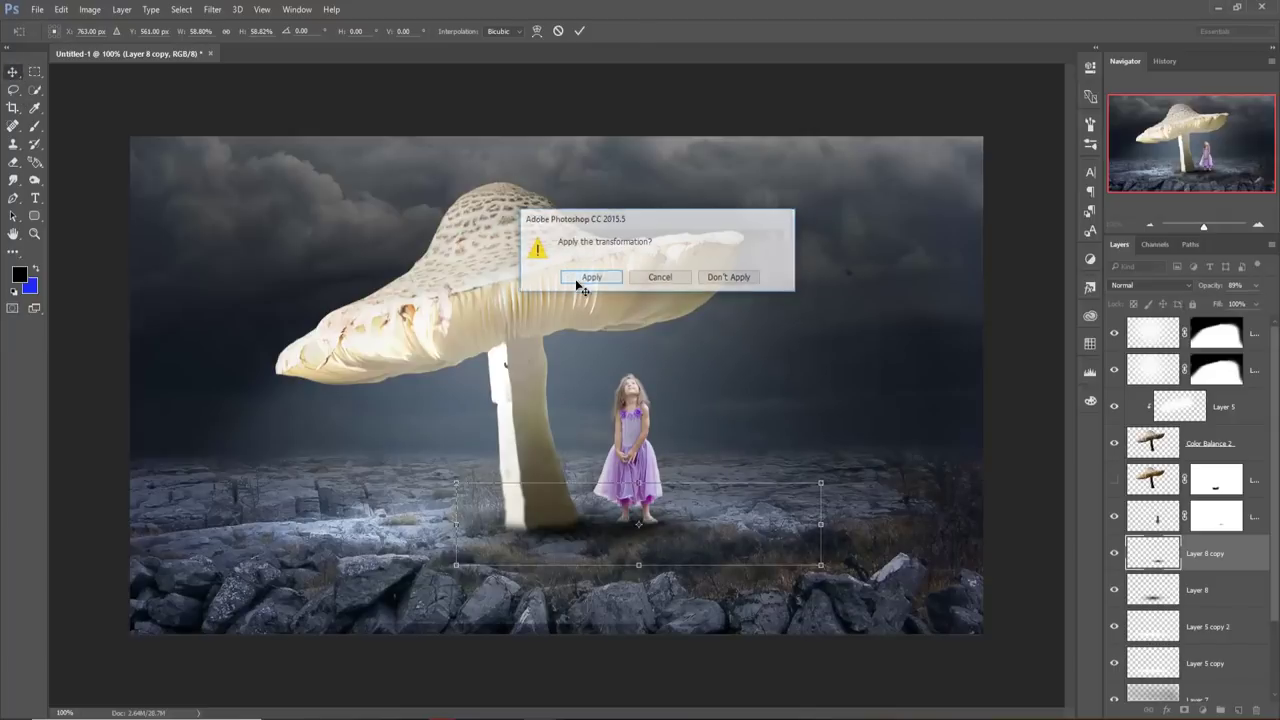
- Set Layer 6 to Overlay blending at about 72% opacity
{"action": "left_click", "coordinate": [1152, 334]}
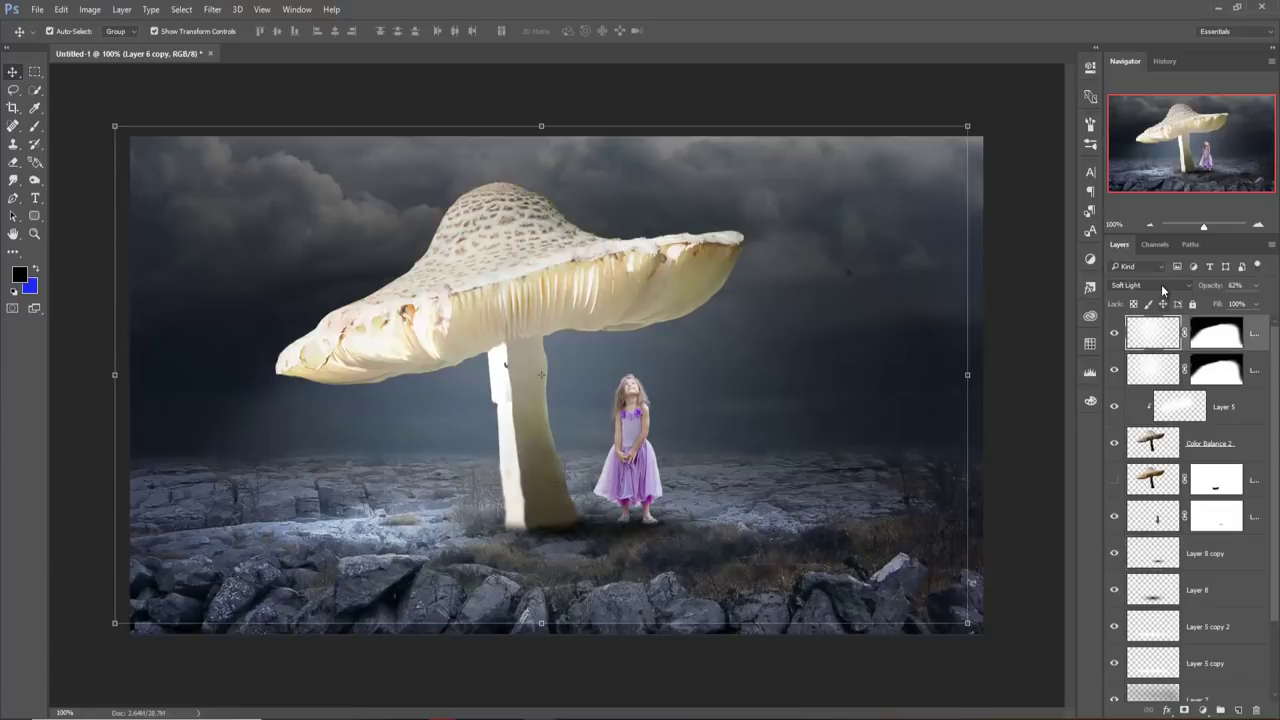
{"action": "left_click", "coordinate": [1153, 368]}
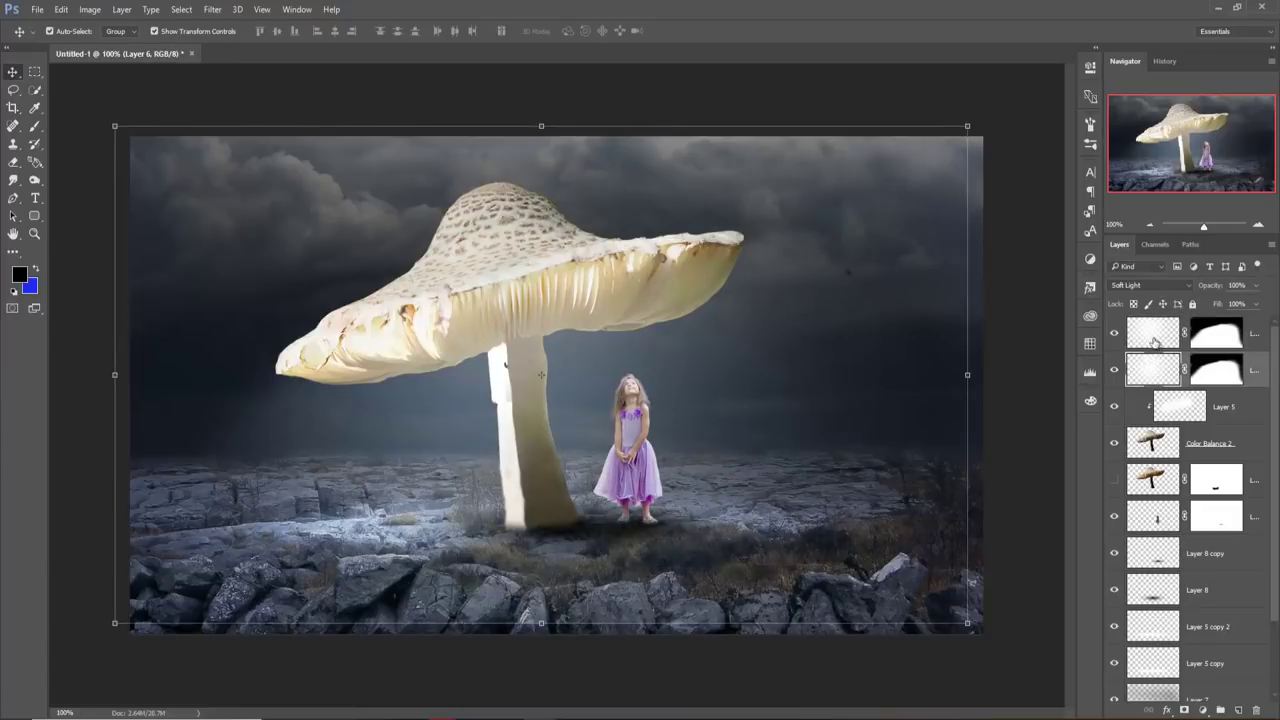
{"action": "left_click", "coordinate": [1150, 285]}
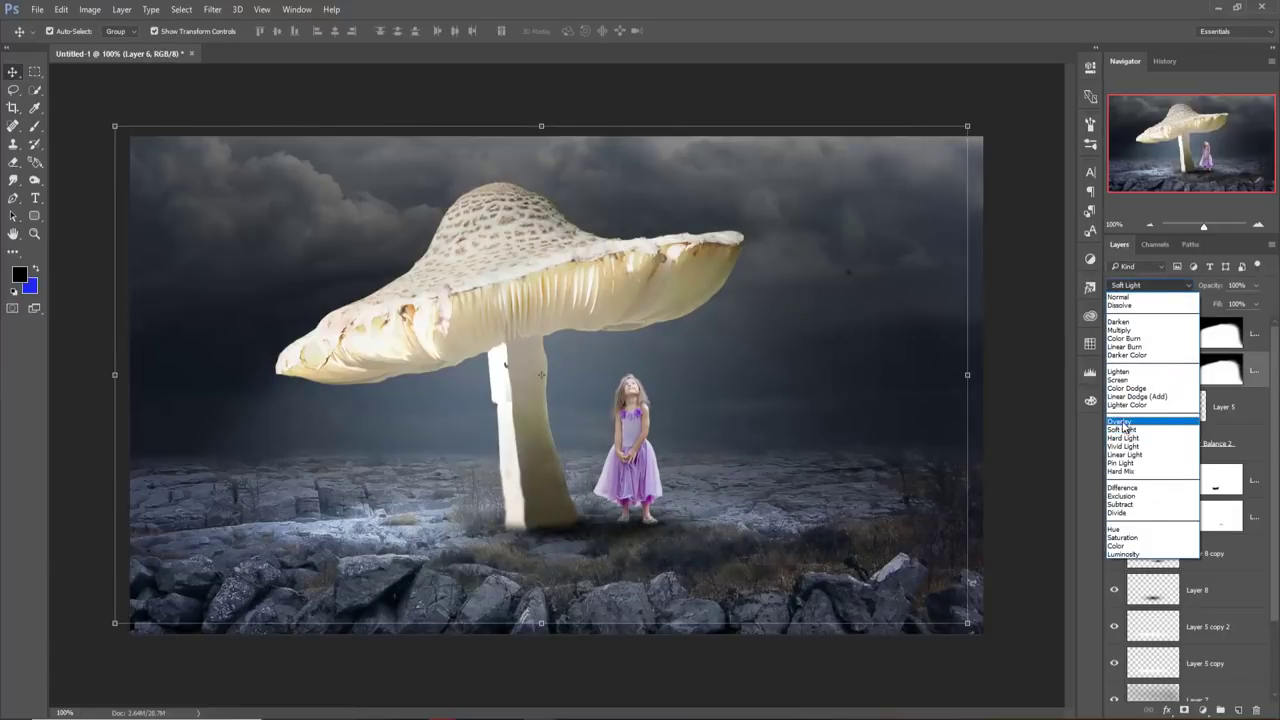
{"action": "left_click", "coordinate": [1124, 422]}
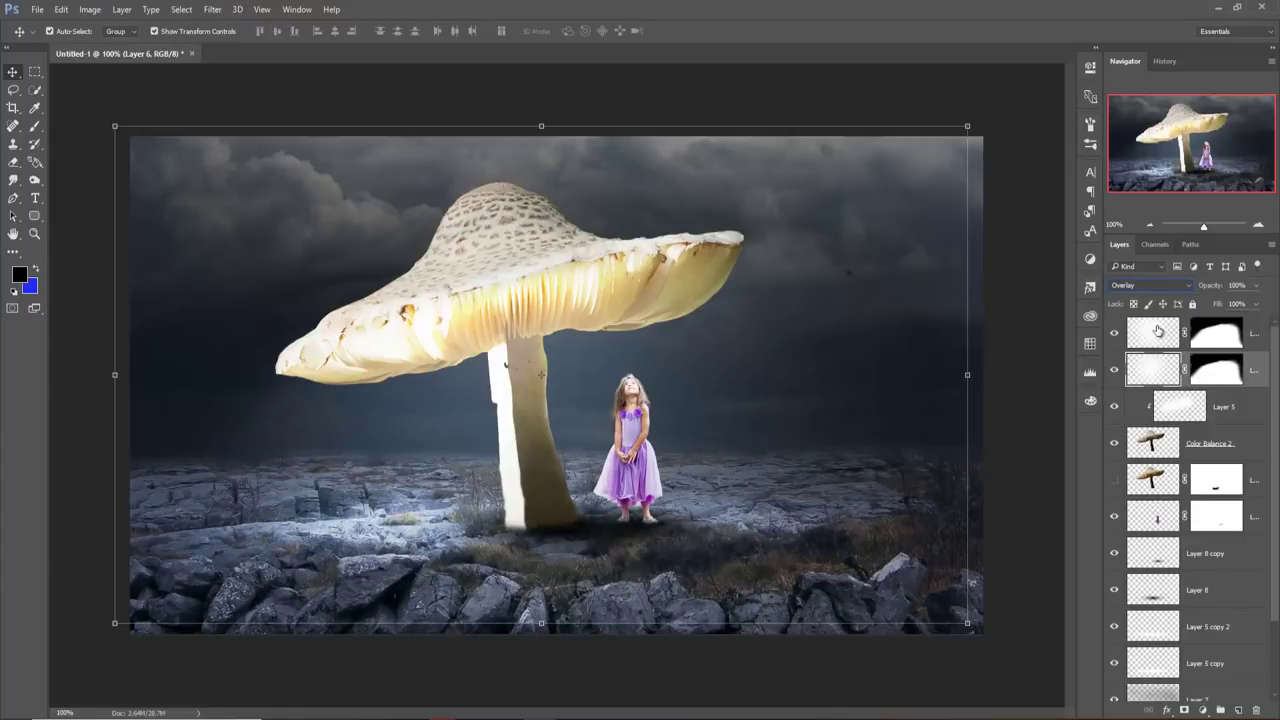
{"action": "left_click", "coordinate": [1256, 287]}
{"action": "left_click_drag", "start_coordinate": [1246, 306], "coordinate": [1242, 307]}
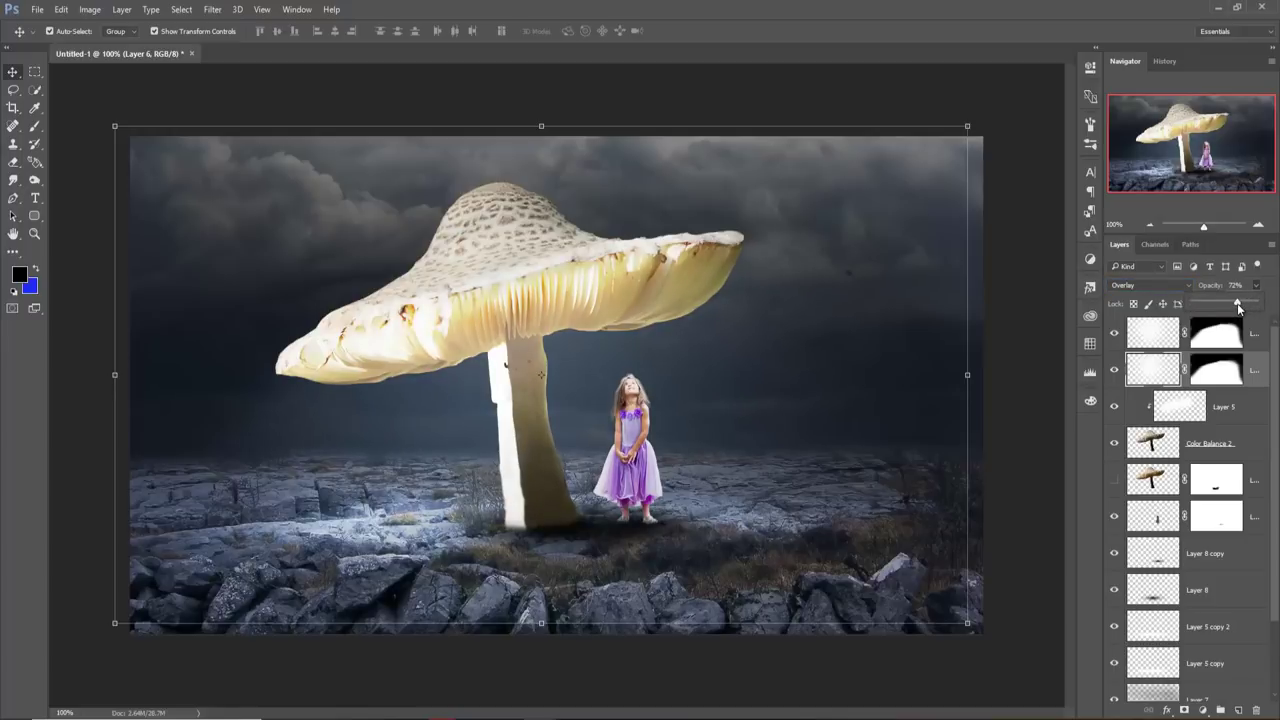
- Raise Layer 6 copy's opacity to 100%
{"action": "key", "text": "alt+bracketright"}
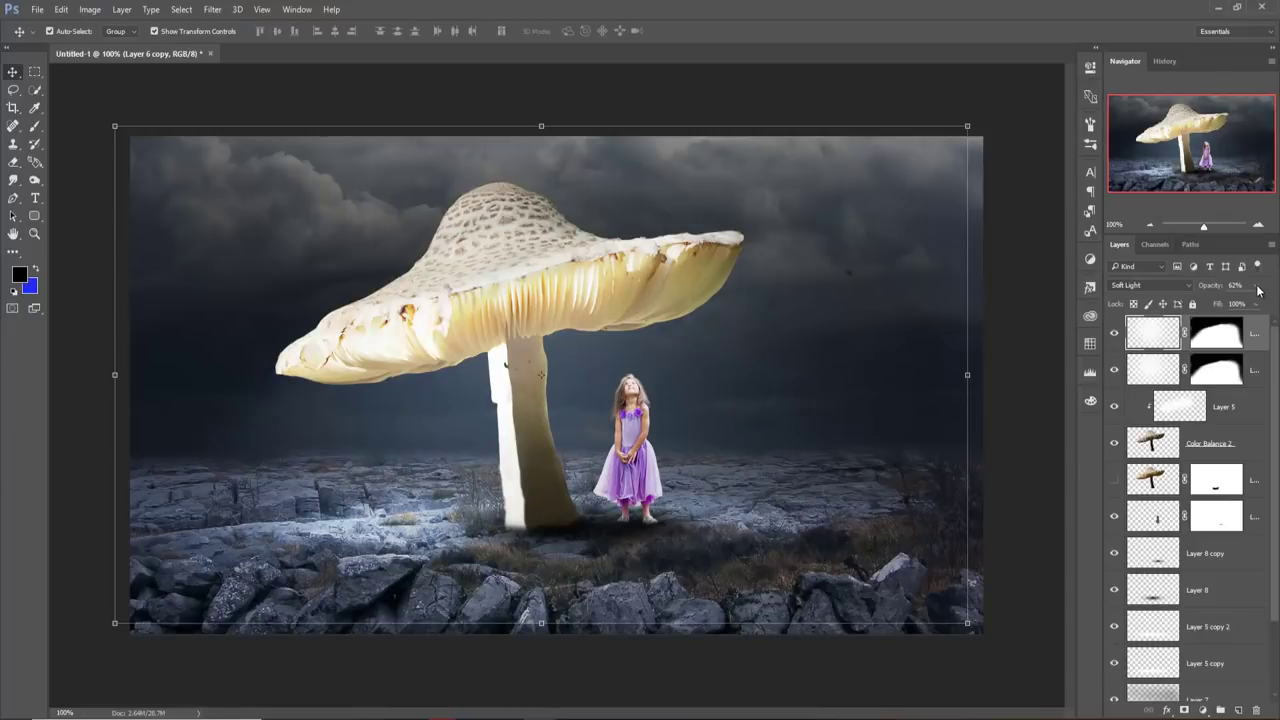
{"action": "left_click", "coordinate": [1257, 286]}
{"action": "left_click_drag", "start_coordinate": [1263, 306], "coordinate": [1271, 304]}
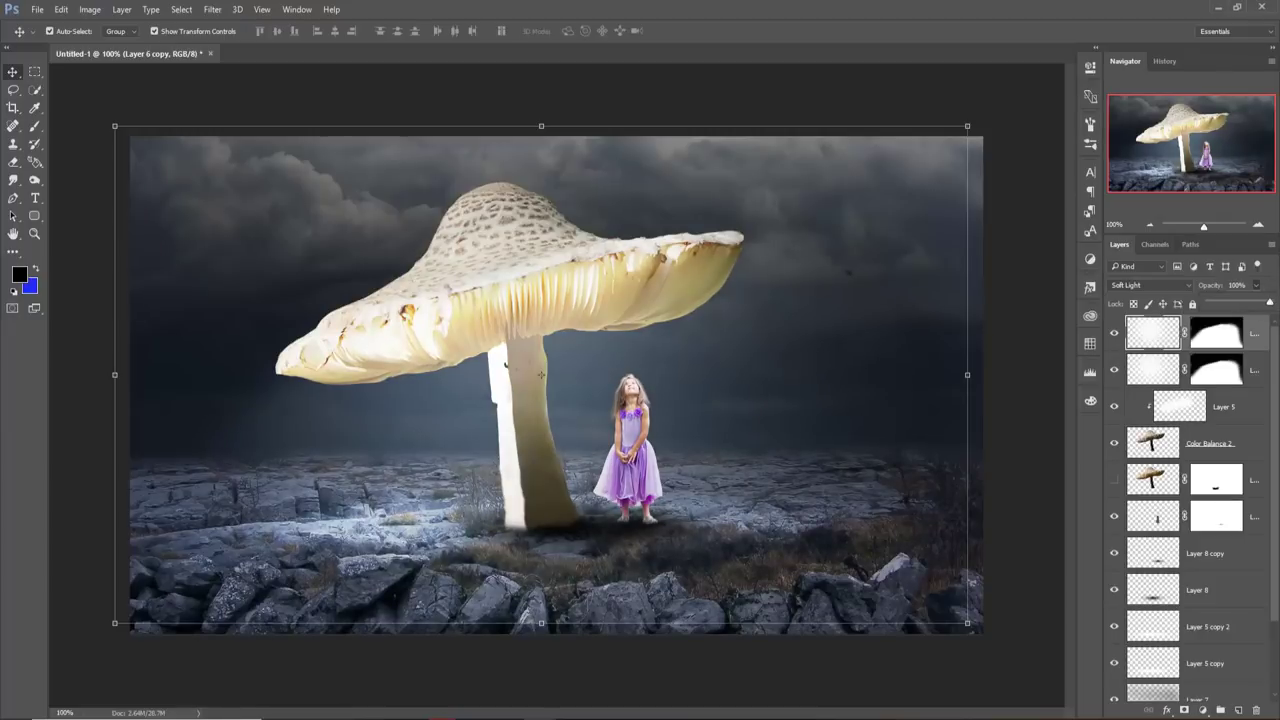
- Target Layer 6 copy's mask with a soft brush preset ready for painting
{"action": "left_click", "coordinate": [1146, 368]}
{"action": "left_click", "coordinate": [1205, 331]}
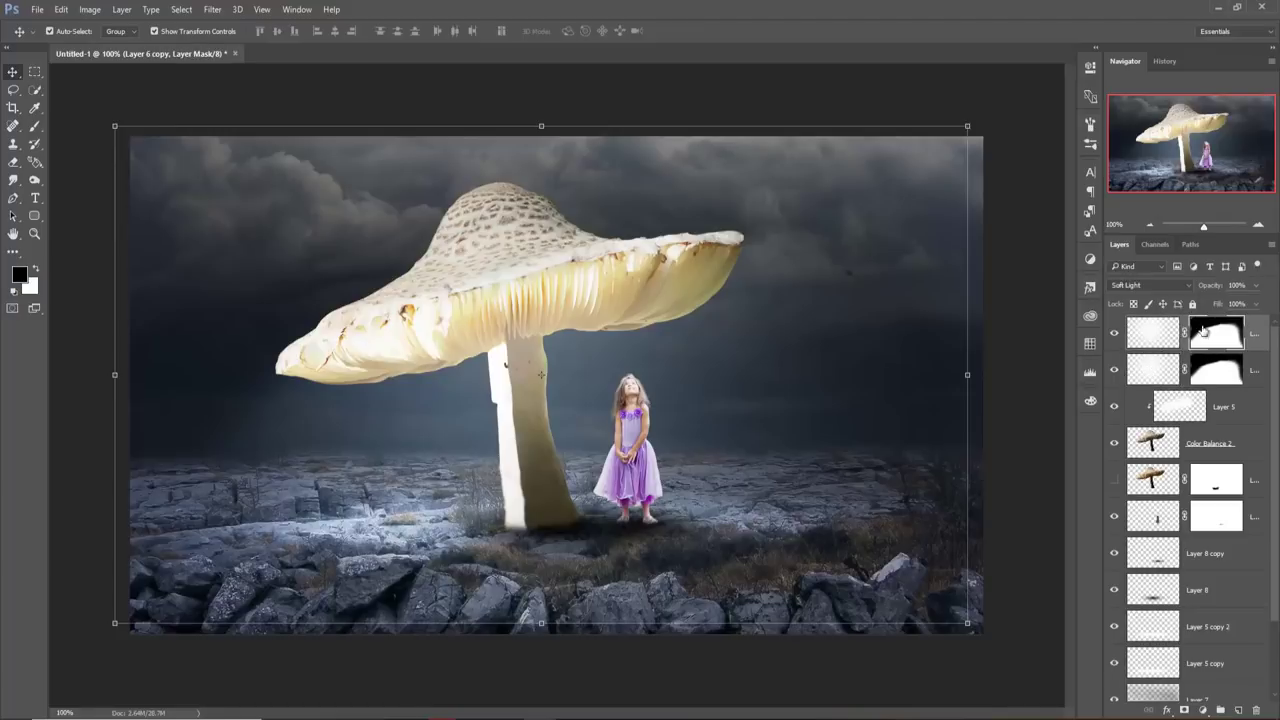
{"action": "left_click", "coordinate": [35, 126]}
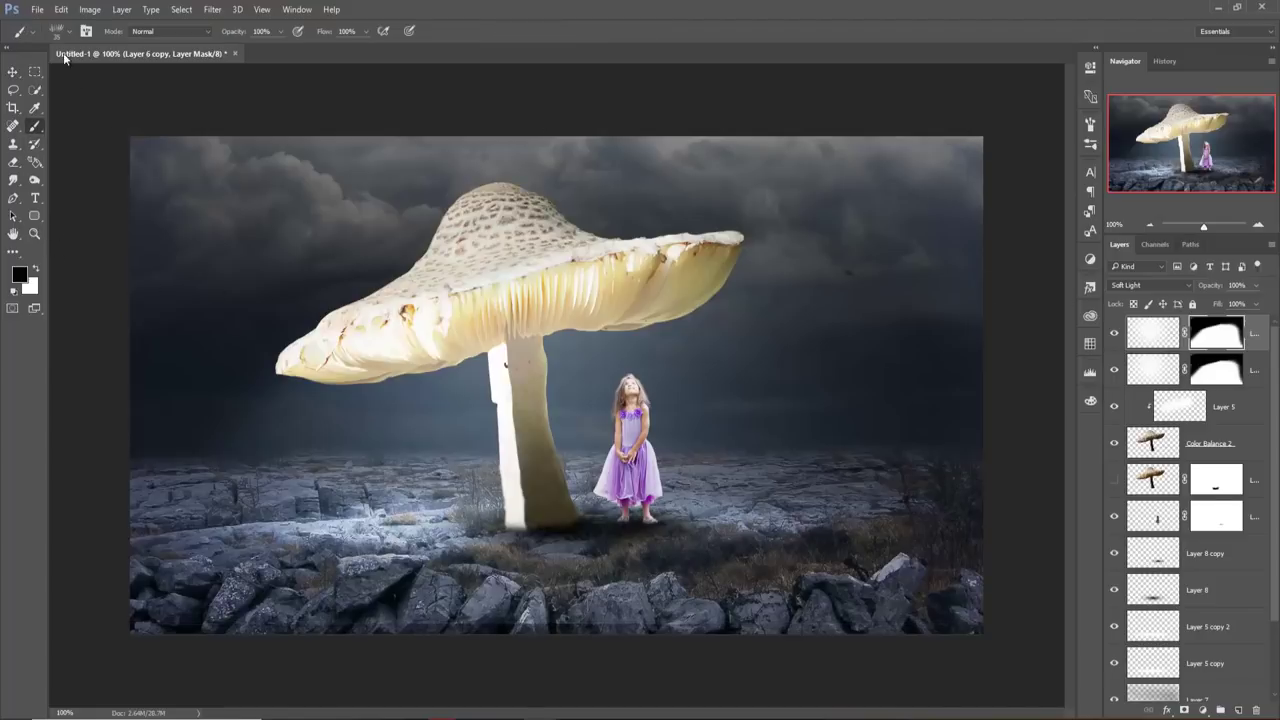
{"action": "left_click", "coordinate": [58, 31]}
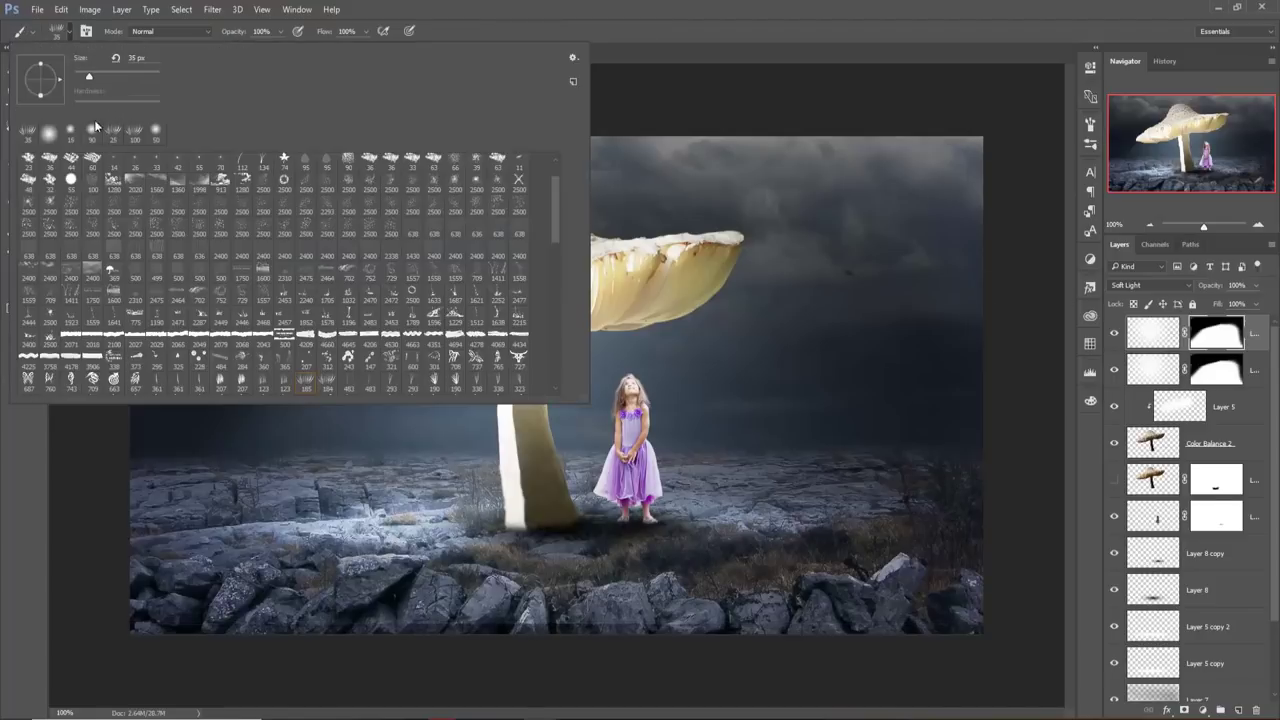
{"action": "double_click", "coordinate": [71, 143]}
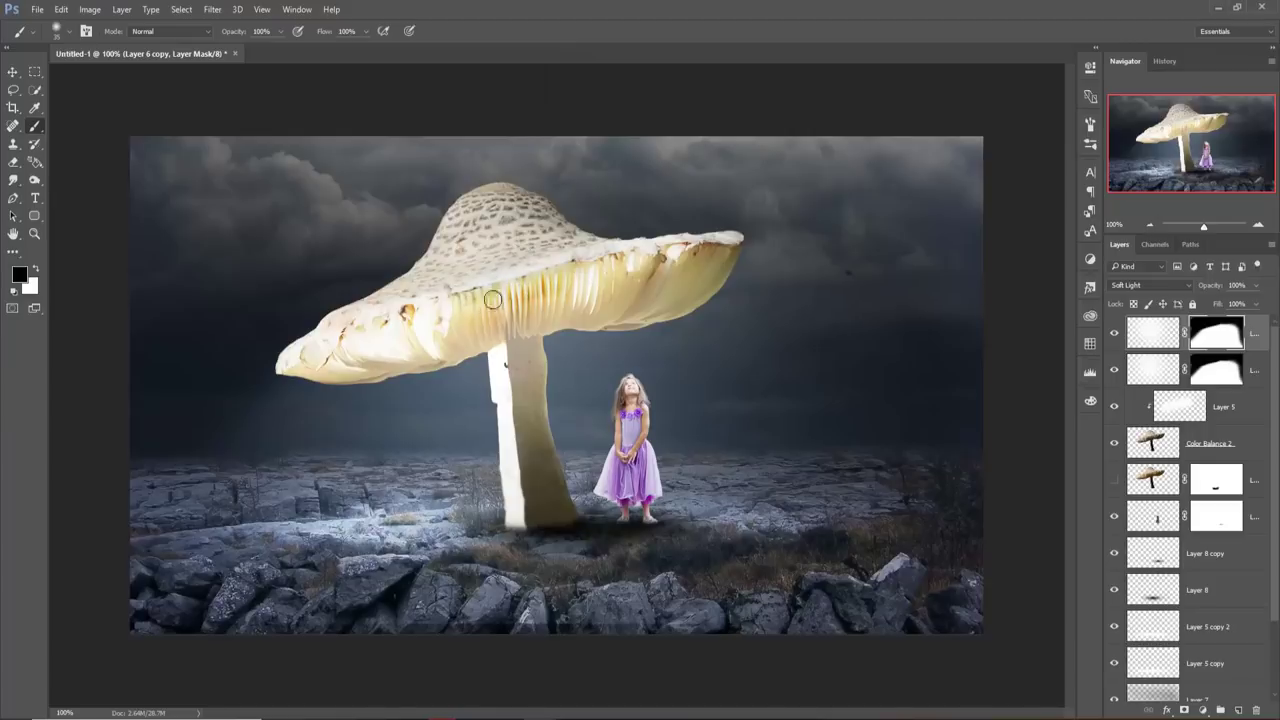
- Paint black on the mask along the gills and cap underside near the stem
{"action": "mouse_move", "coordinate": [494, 300]}
{"action": "left_mouse_down"}
{"action": "mouse_move", "coordinate": [294, 369]}
{"action": "mouse_move", "coordinate": [454, 356]}
{"action": "left_mouse_up"}
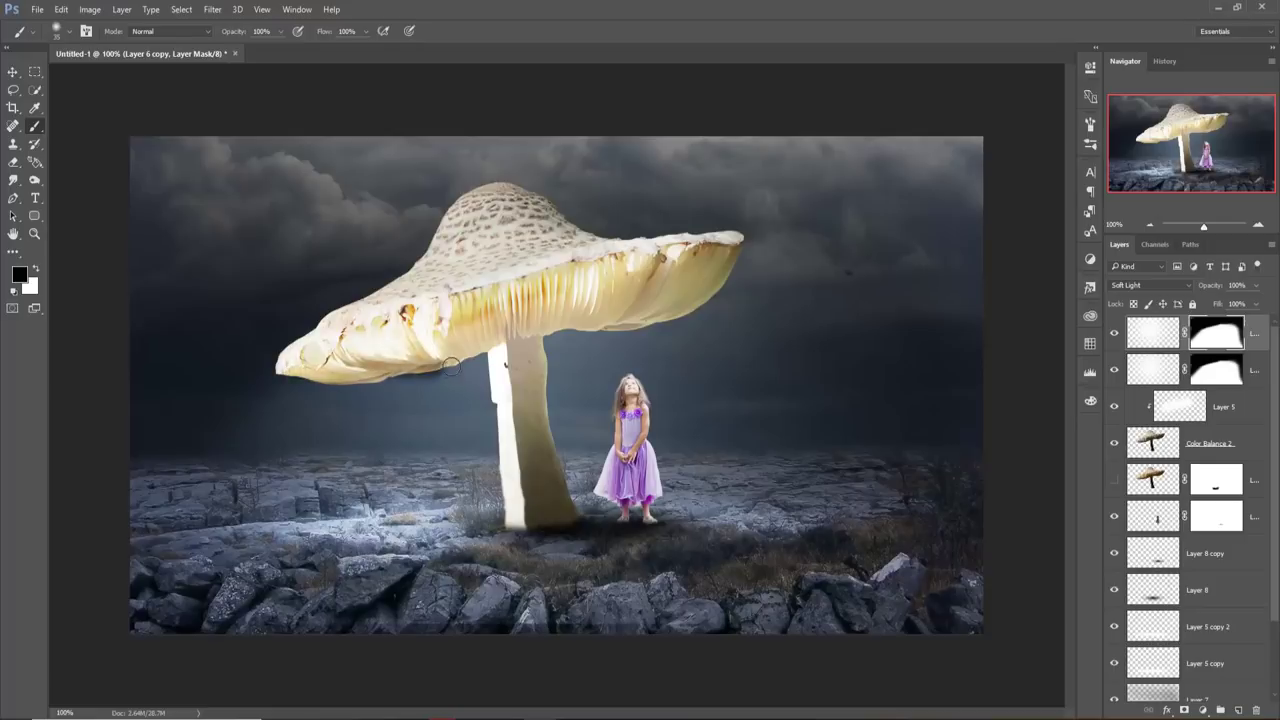
{"action": "key", "text": "ctrl+z"}
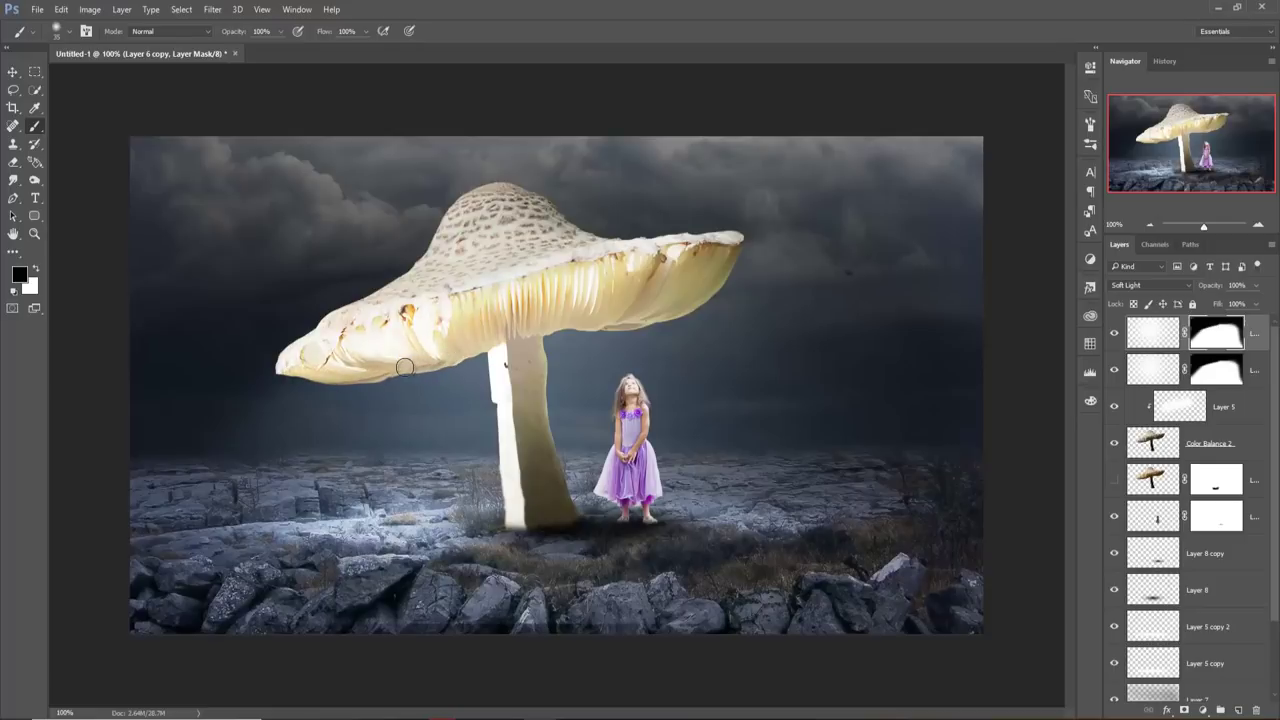
{"action": "mouse_move", "coordinate": [405, 357]}
{"action": "left_mouse_down"}
{"action": "mouse_move", "coordinate": [525, 307]}
{"action": "mouse_move", "coordinate": [476, 340]}
{"action": "left_mouse_up"}
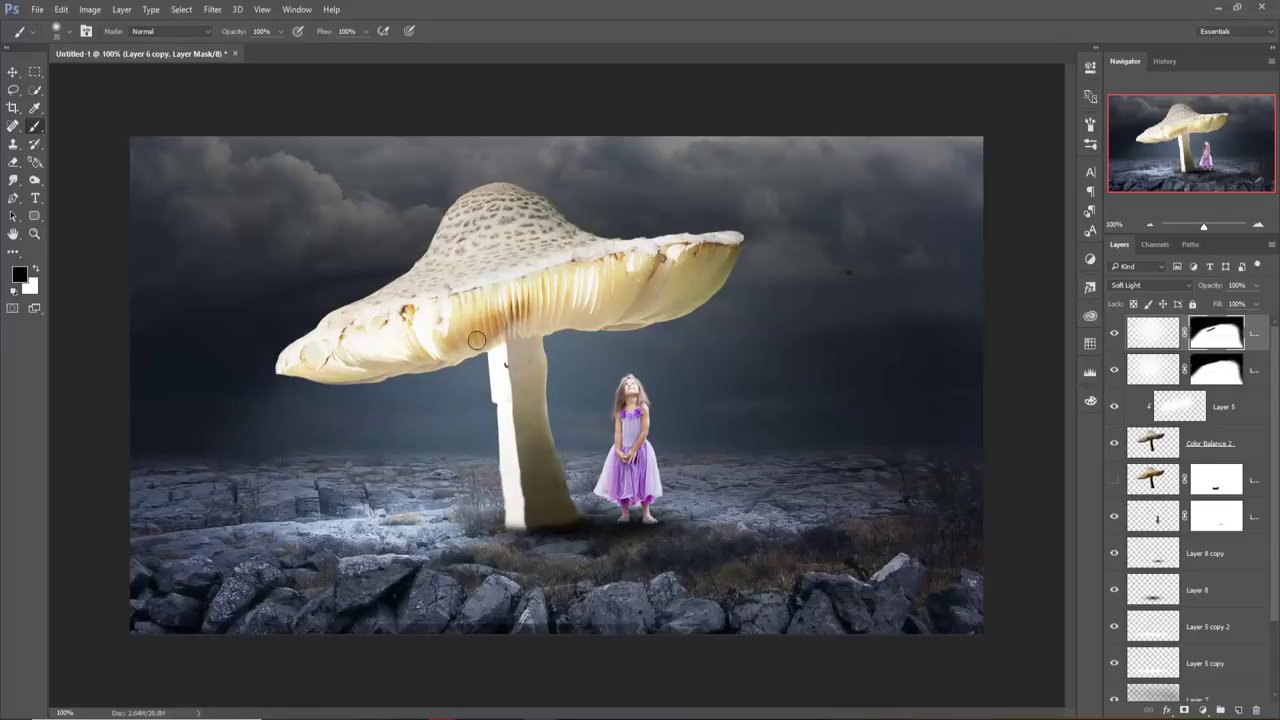
{"action": "mouse_move", "coordinate": [476, 340]}
{"action": "left_mouse_down"}
{"action": "mouse_move", "coordinate": [605, 312]}
{"action": "mouse_move", "coordinate": [650, 282]}
{"action": "mouse_move", "coordinate": [463, 305]}
{"action": "mouse_move", "coordinate": [326, 346]}
{"action": "mouse_move", "coordinate": [301, 369]}
{"action": "left_mouse_up"}
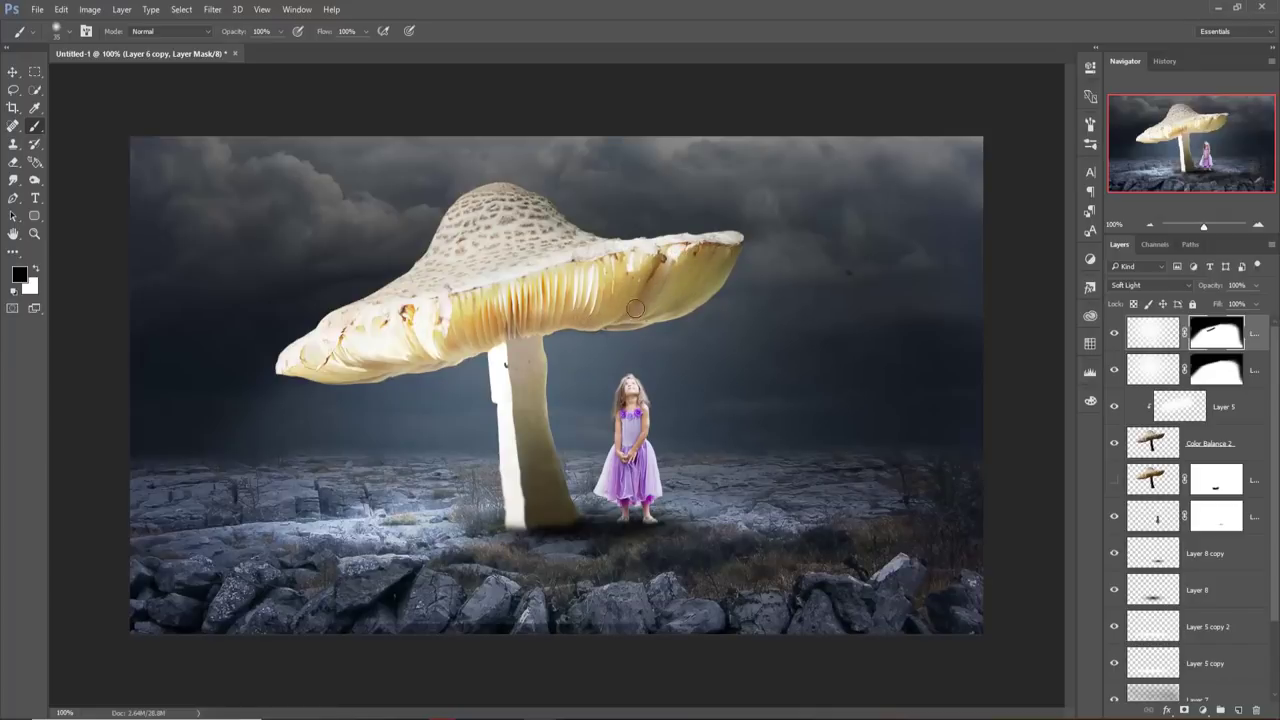
{"action": "mouse_move", "coordinate": [636, 309]}
{"action": "left_mouse_down"}
{"action": "mouse_move", "coordinate": [708, 288]}
{"action": "mouse_move", "coordinate": [689, 307]}
{"action": "left_mouse_up"}
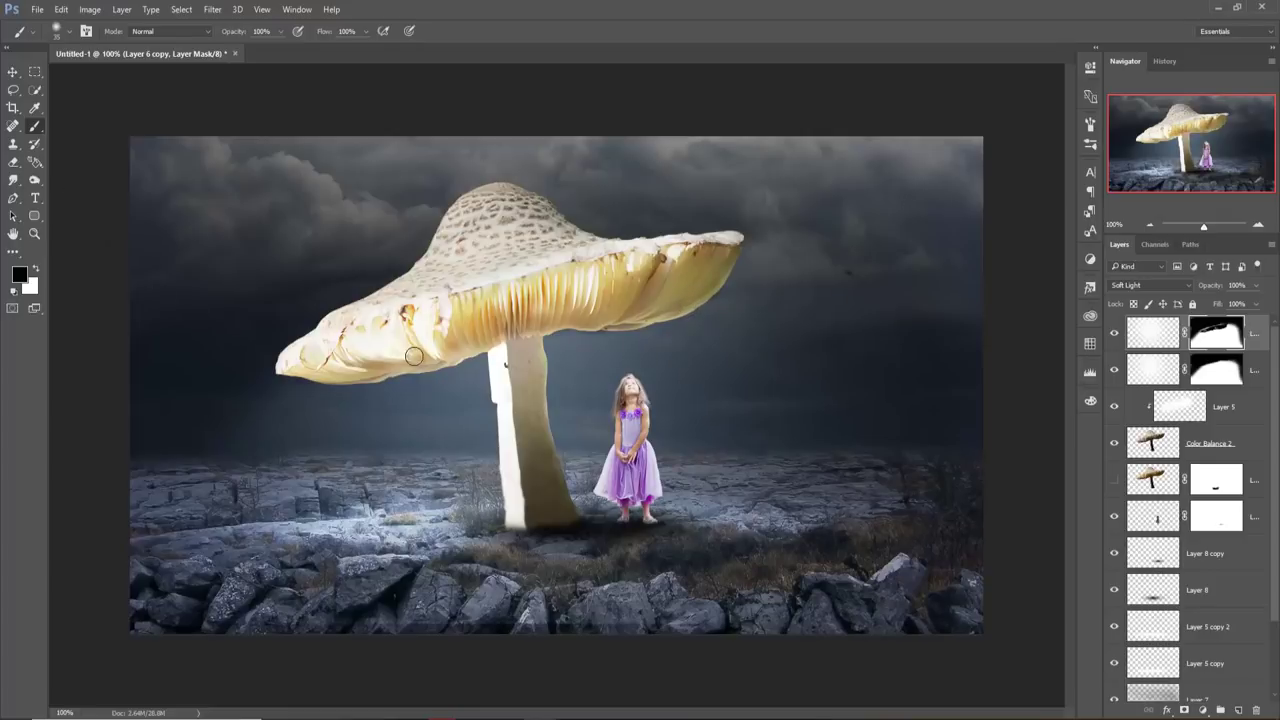
{"action": "left_click", "coordinate": [15, 87]}
{"action": "left_click", "coordinate": [15, 75]}
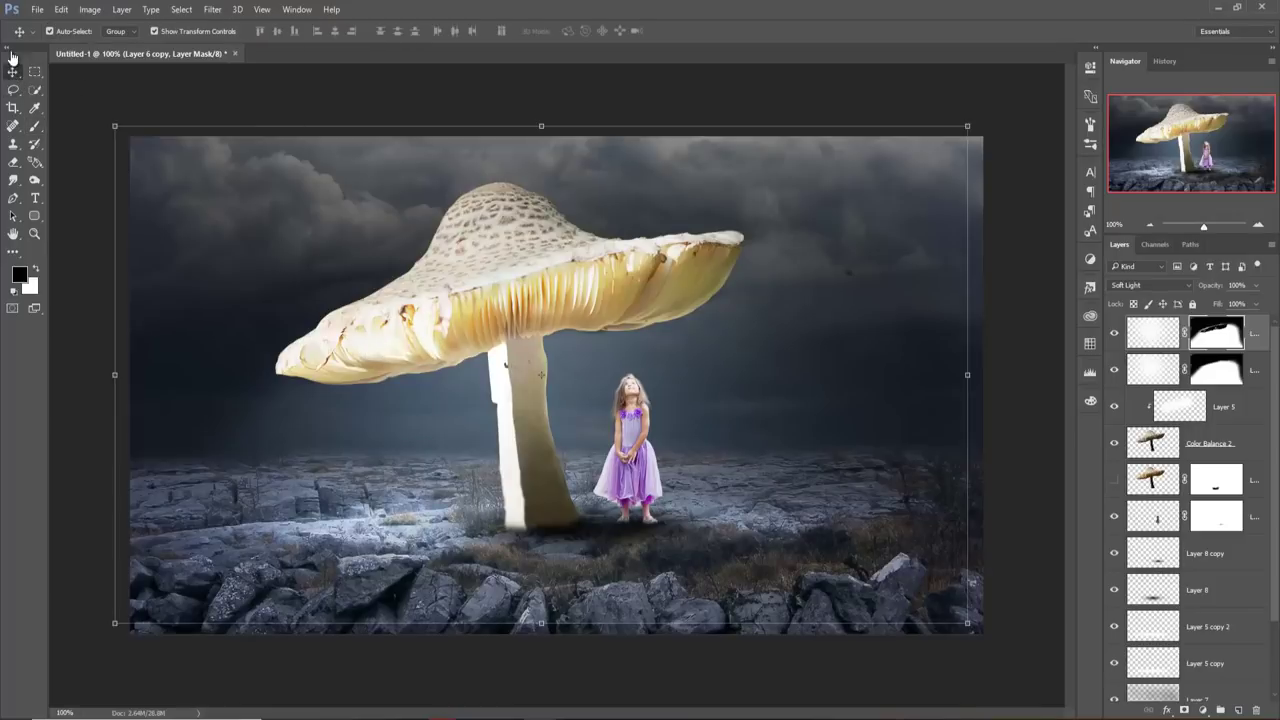
- Copy the rain texture image into Untitled-1 as a new layer over the scene
{"action": "left_click", "coordinate": [8, 48]}
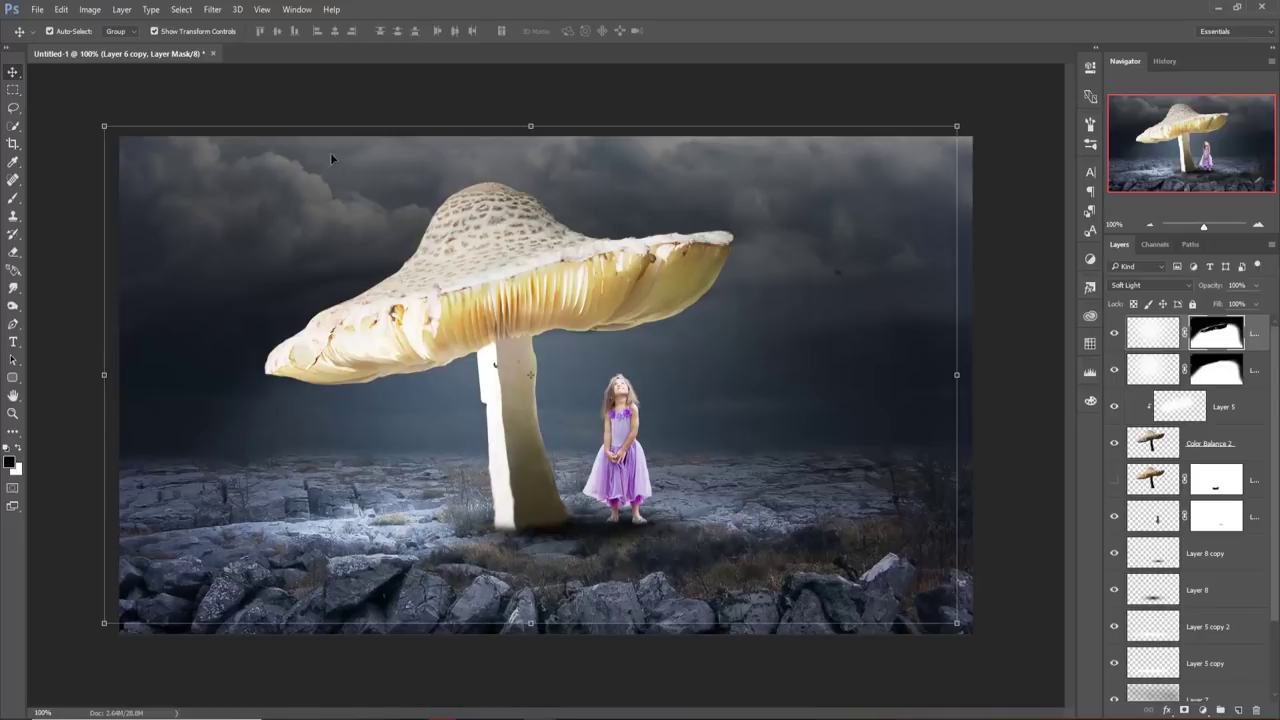
{"action": "mouse_move", "coordinate": [330, 152]}
{"action": "left_mouse_down"}
{"action": "mouse_move", "coordinate": [287, 55]}
{"action": "mouse_move", "coordinate": [965, 178]}
{"action": "left_mouse_up"}
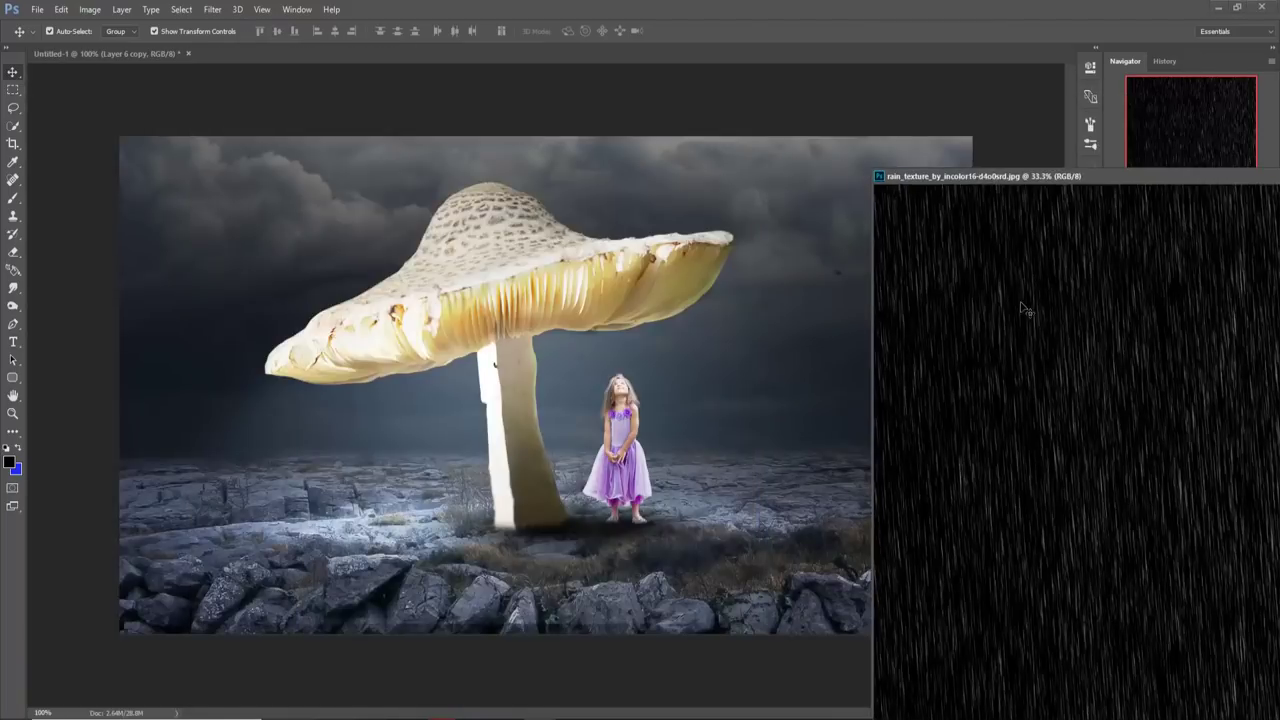
{"action": "left_click_drag", "start_coordinate": [1024, 310], "coordinate": [410, 205]}
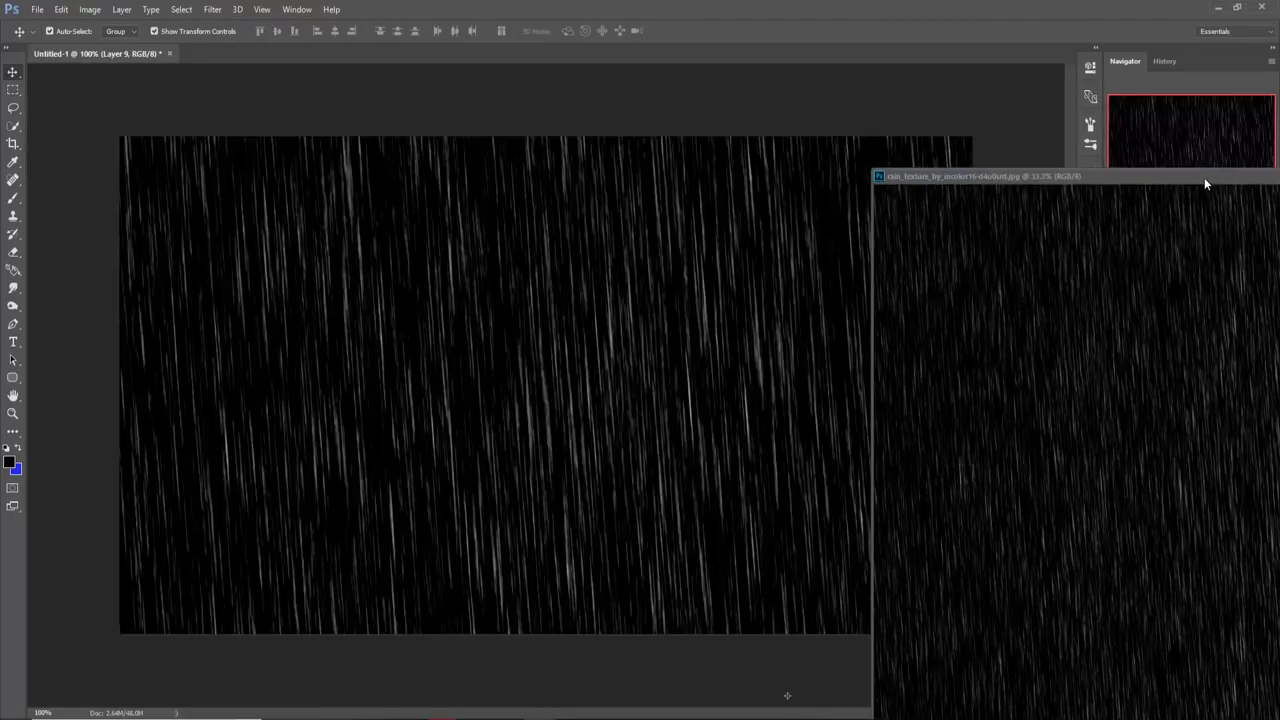
{"action": "left_click_drag", "start_coordinate": [1204, 179], "coordinate": [775, 226]}
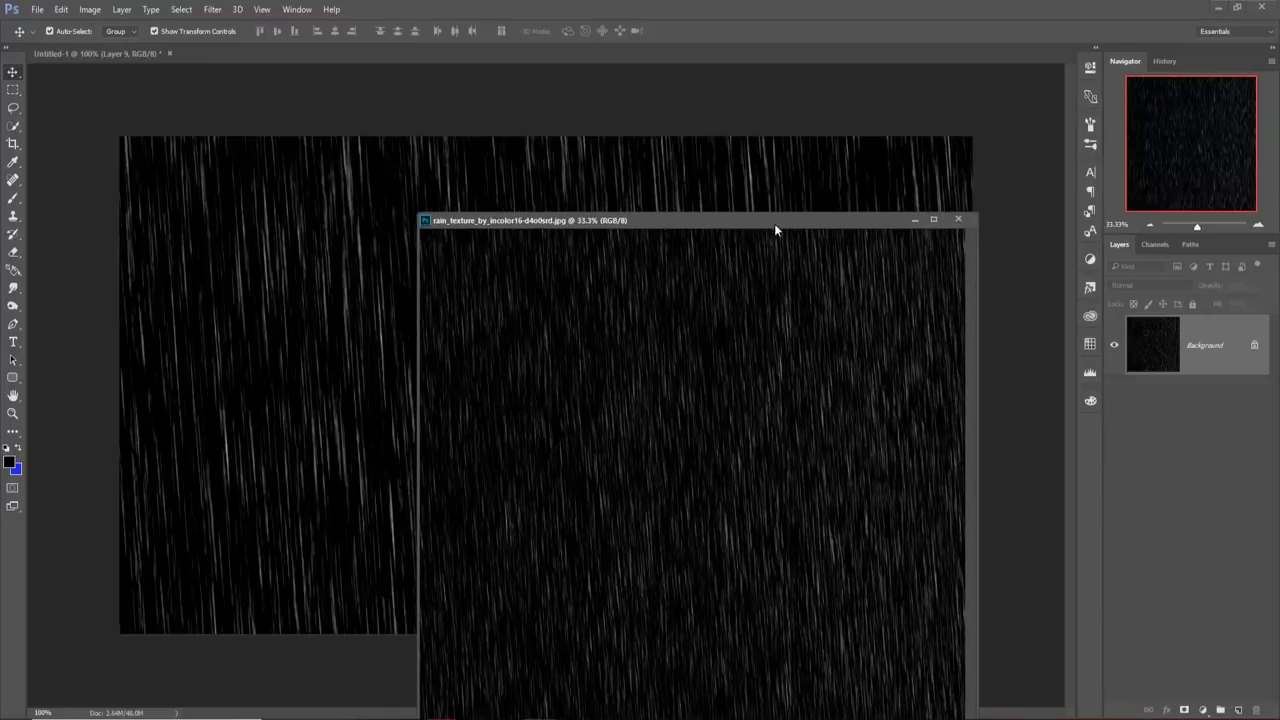
{"action": "left_click", "coordinate": [914, 220]}
{"action": "left_click_drag", "start_coordinate": [570, 320], "coordinate": [634, 441]}
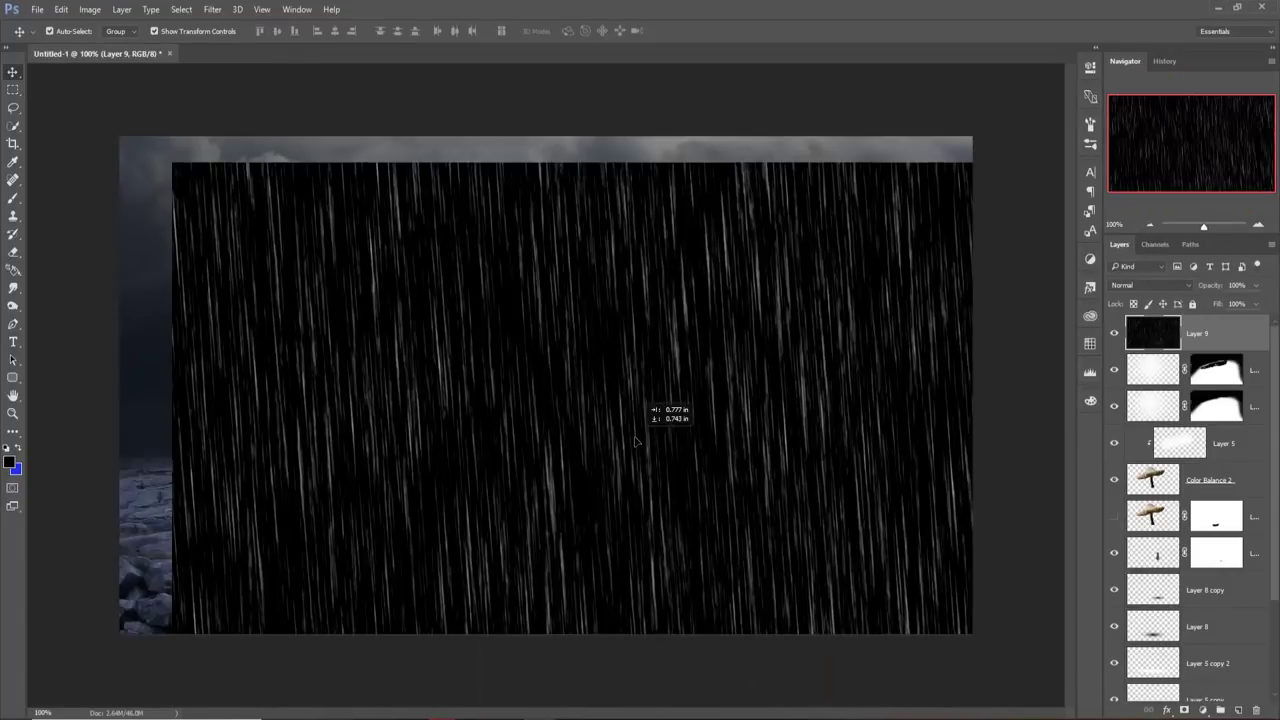
- Scale the rain layer to fit the canvas and set its blend mode to Screen
{"action": "key", "text": "ctrl+t"}
{"action": "left_click_drag", "start_coordinate": [174, 162], "coordinate": [387, 227]}
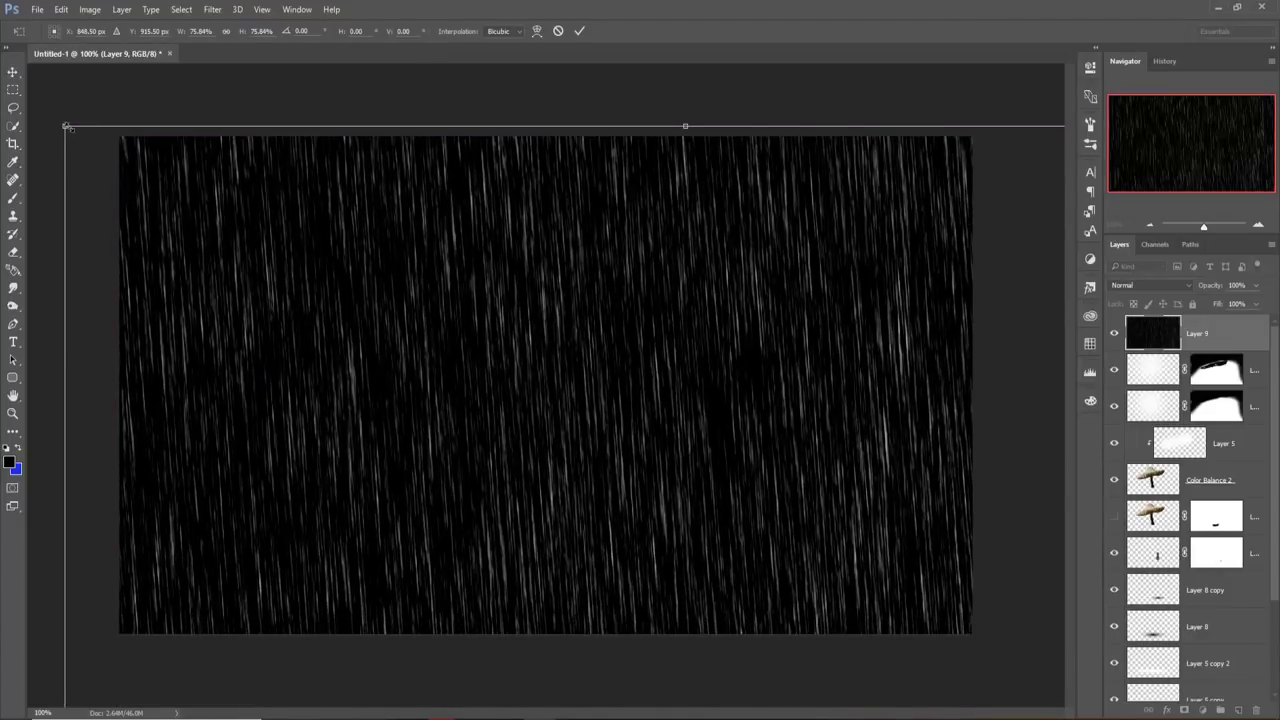
{"action": "left_click_drag", "start_coordinate": [88, 164], "coordinate": [160, 275]}
{"action": "left_click_drag", "start_coordinate": [380, 200], "coordinate": [425, 253]}
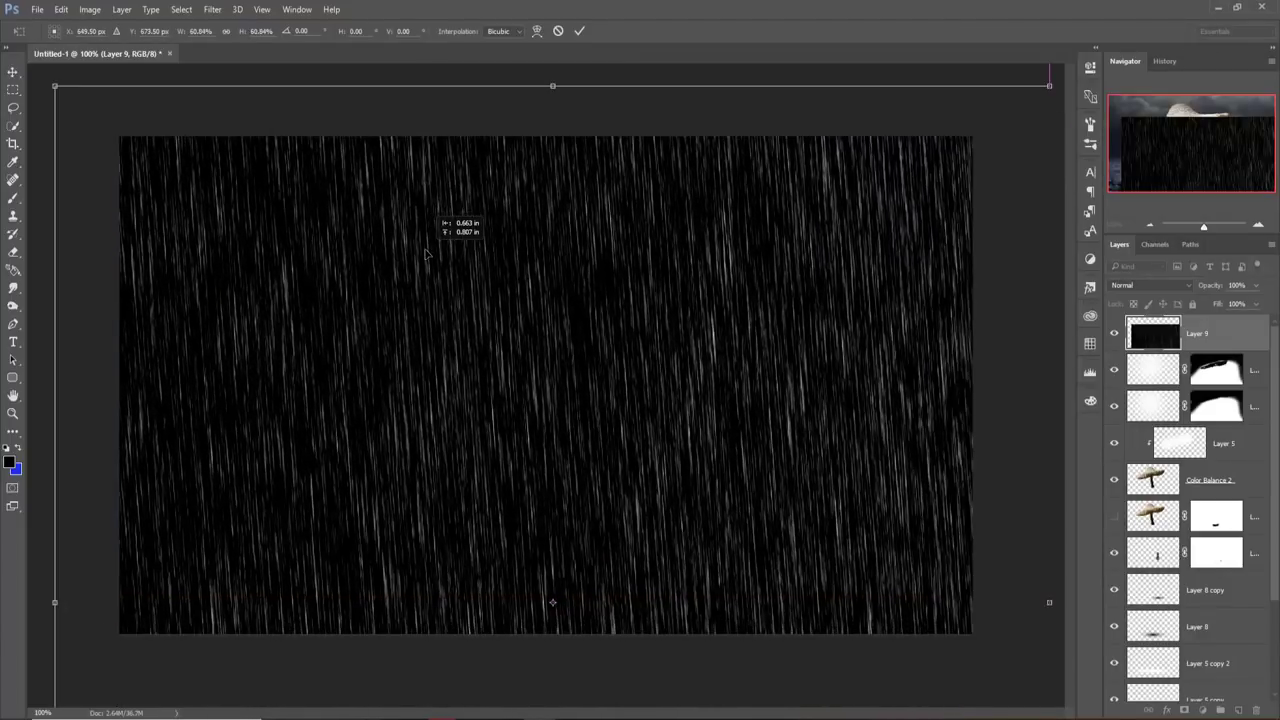
{"action": "left_click_drag", "start_coordinate": [350, 232], "coordinate": [352, 232]}
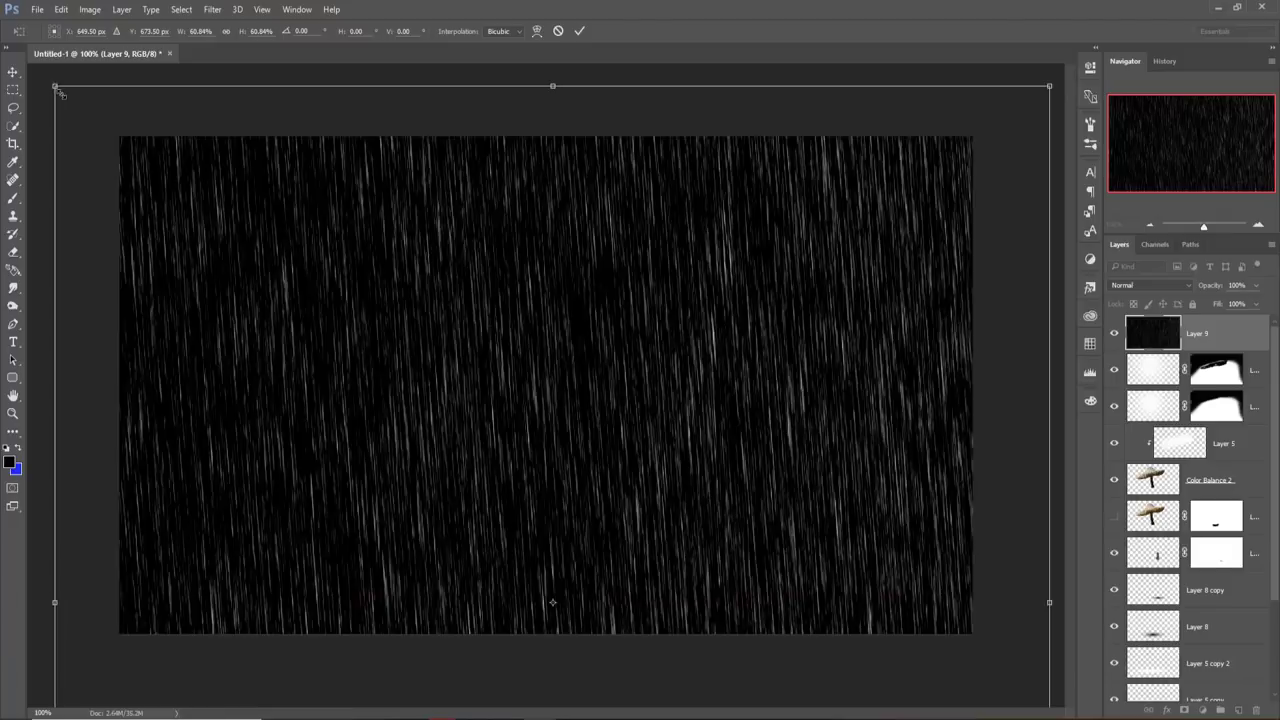
{"action": "left_click_drag", "start_coordinate": [59, 92], "coordinate": [131, 157]}
{"action": "left_click_drag", "start_coordinate": [303, 250], "coordinate": [298, 218]}
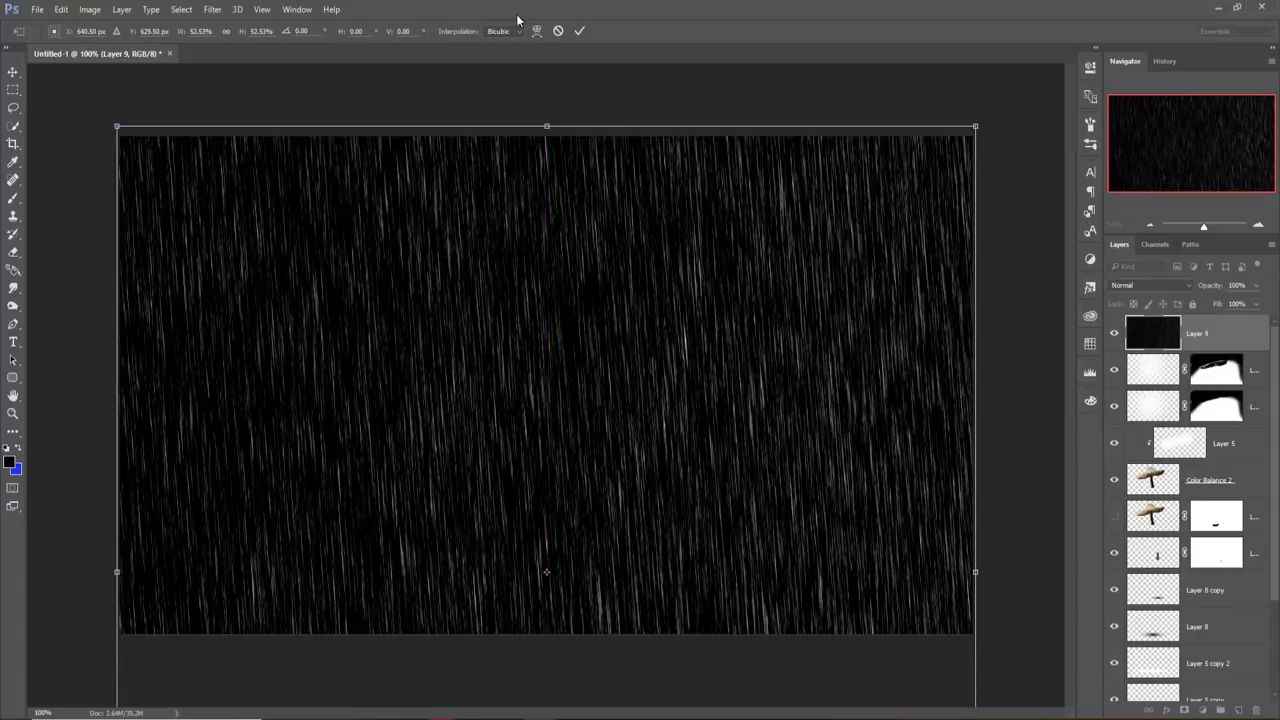
{"action": "left_click", "coordinate": [581, 32]}
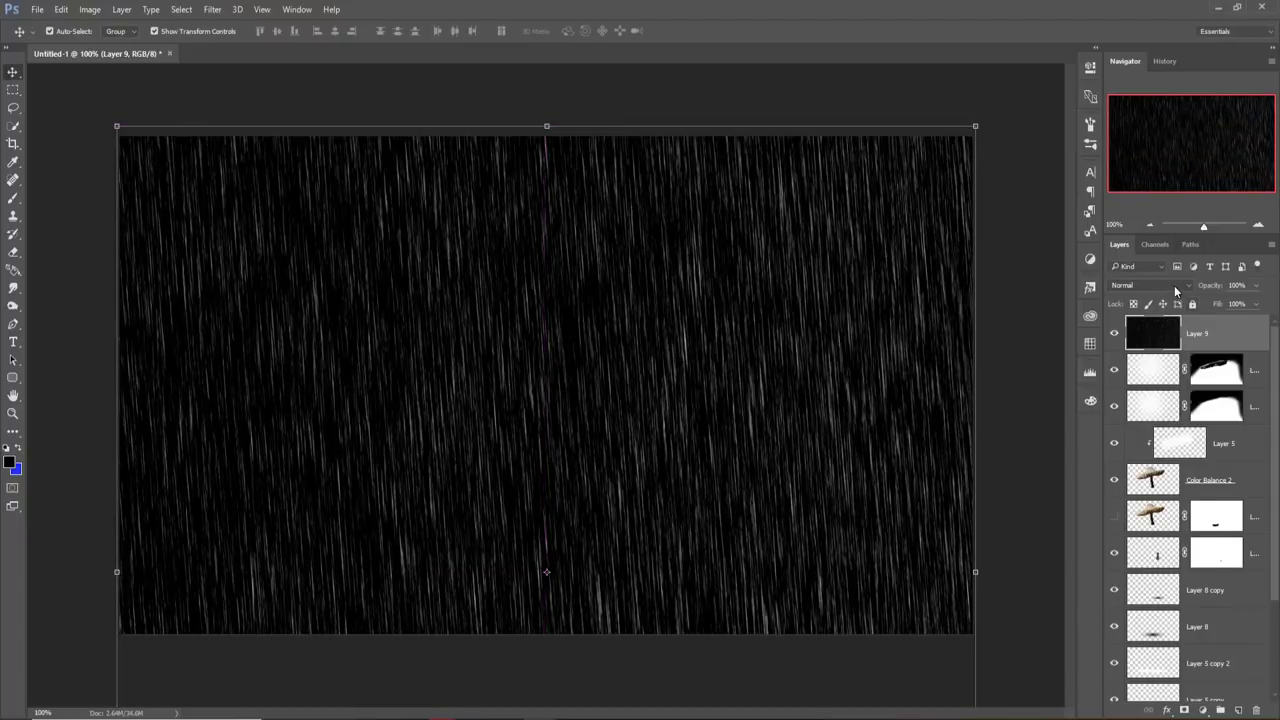
{"action": "left_click", "coordinate": [1176, 288]}
{"action": "left_click", "coordinate": [1157, 380]}
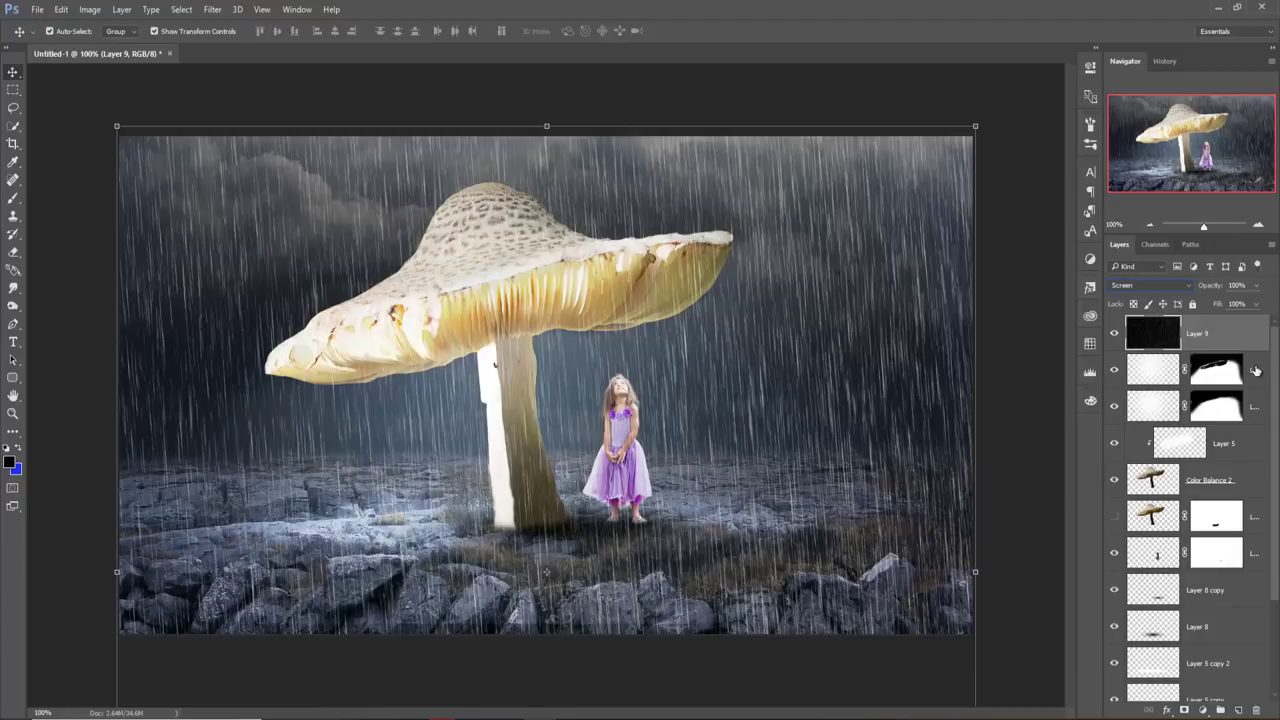
- Raise the Overlay glow layer, Layer 6, to 100% opacity
{"action": "left_click", "coordinate": [1255, 370]}
{"action": "left_click", "coordinate": [1257, 407]}
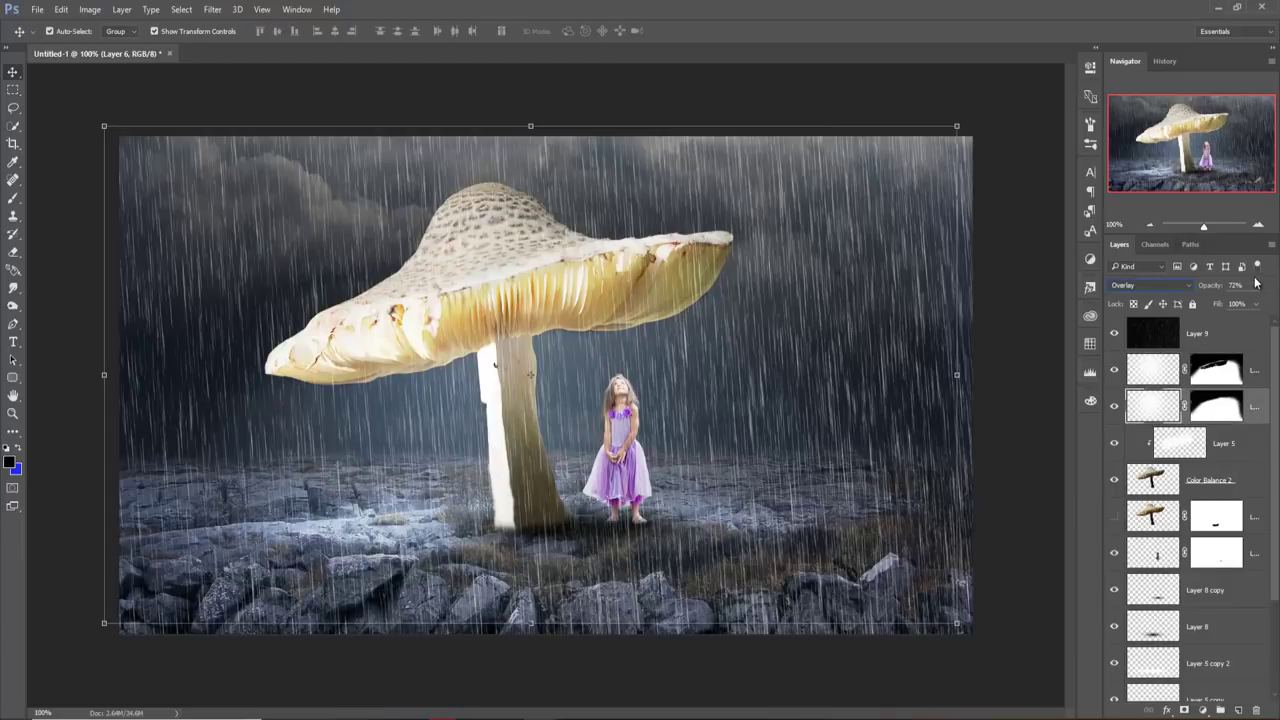
{"action": "left_click", "coordinate": [1256, 285]}
{"action": "left_click_drag", "start_coordinate": [1261, 306], "coordinate": [1270, 303]}
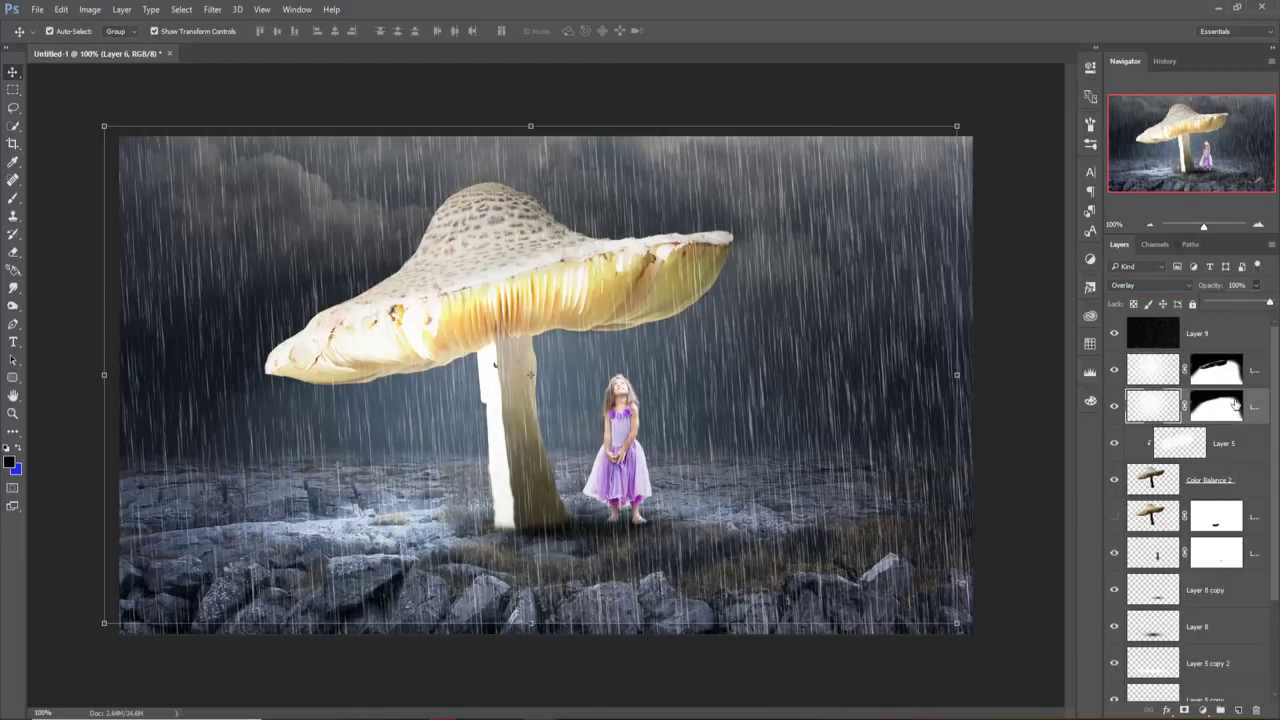
- Duplicate Layer 6 copy and set the new Soft Light glow copy to 68% opacity
{"action": "left_click", "coordinate": [1259, 374]}
{"action": "right_click", "coordinate": [1259, 374]}
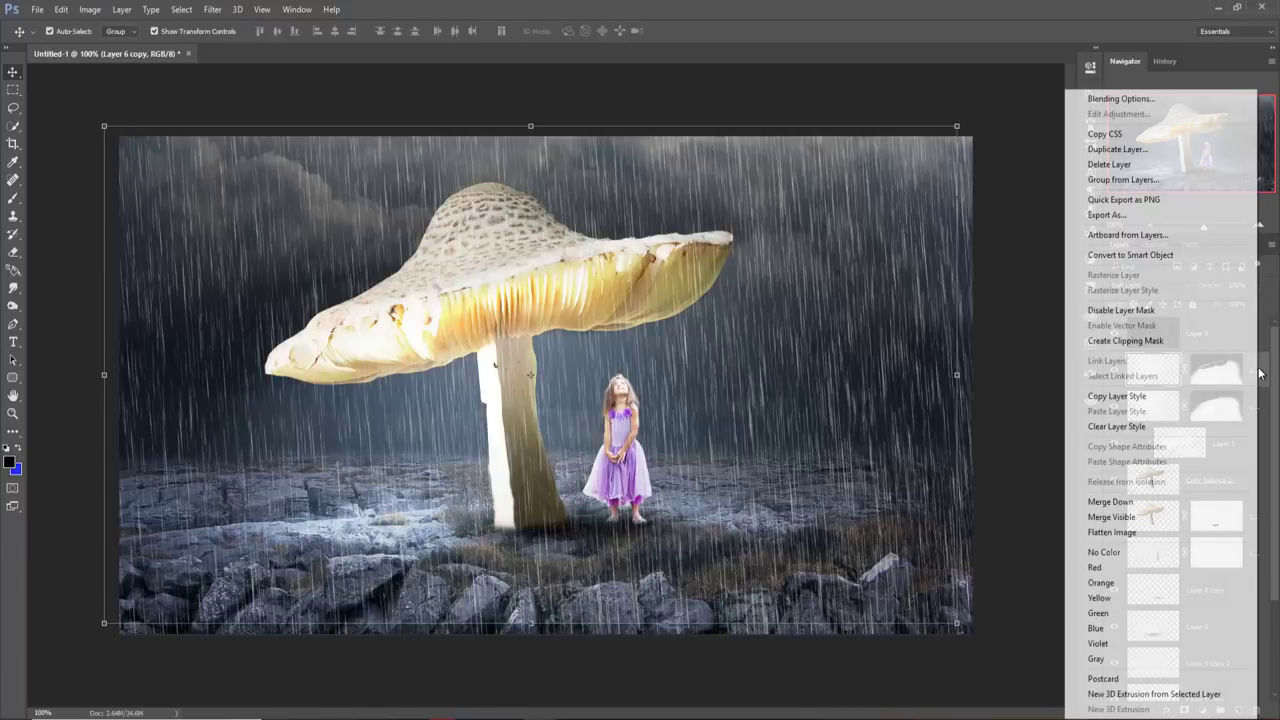
{"action": "left_click", "coordinate": [1130, 150]}
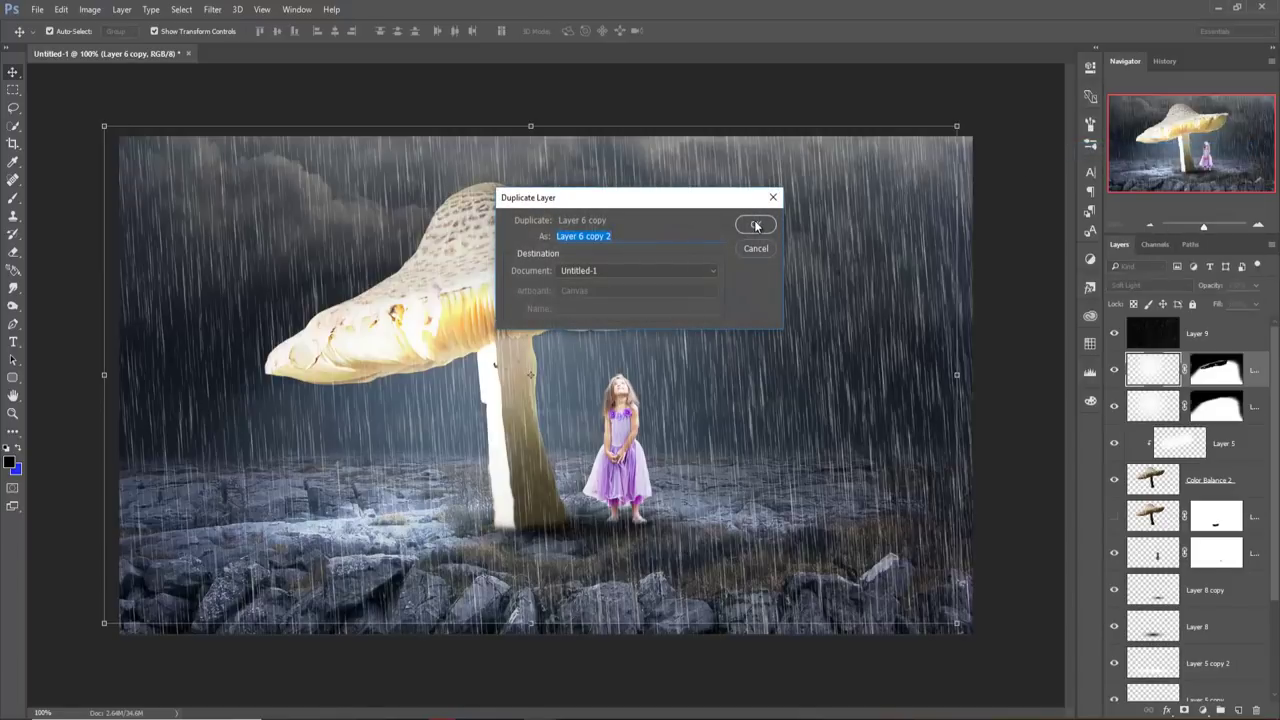
{"action": "left_click", "coordinate": [756, 225]}
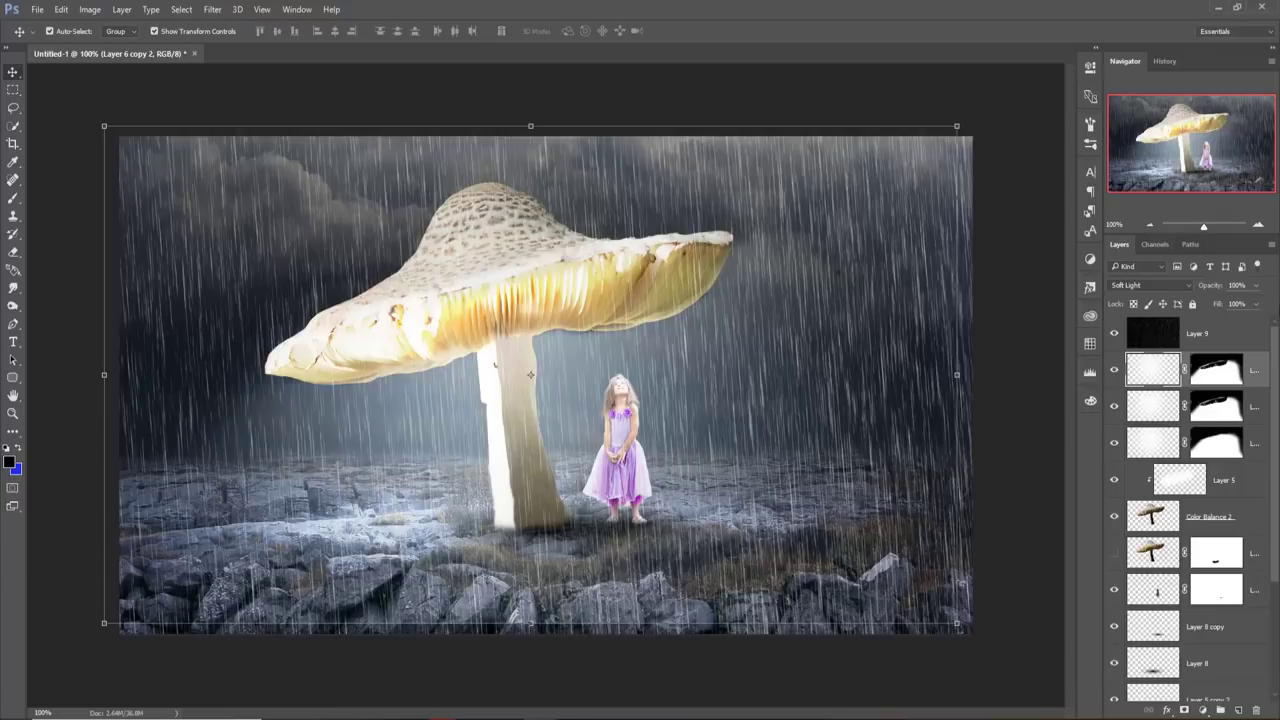
{"action": "left_click", "coordinate": [1256, 285]}
{"action": "left_click_drag", "start_coordinate": [1252, 304], "coordinate": [1246, 304]}
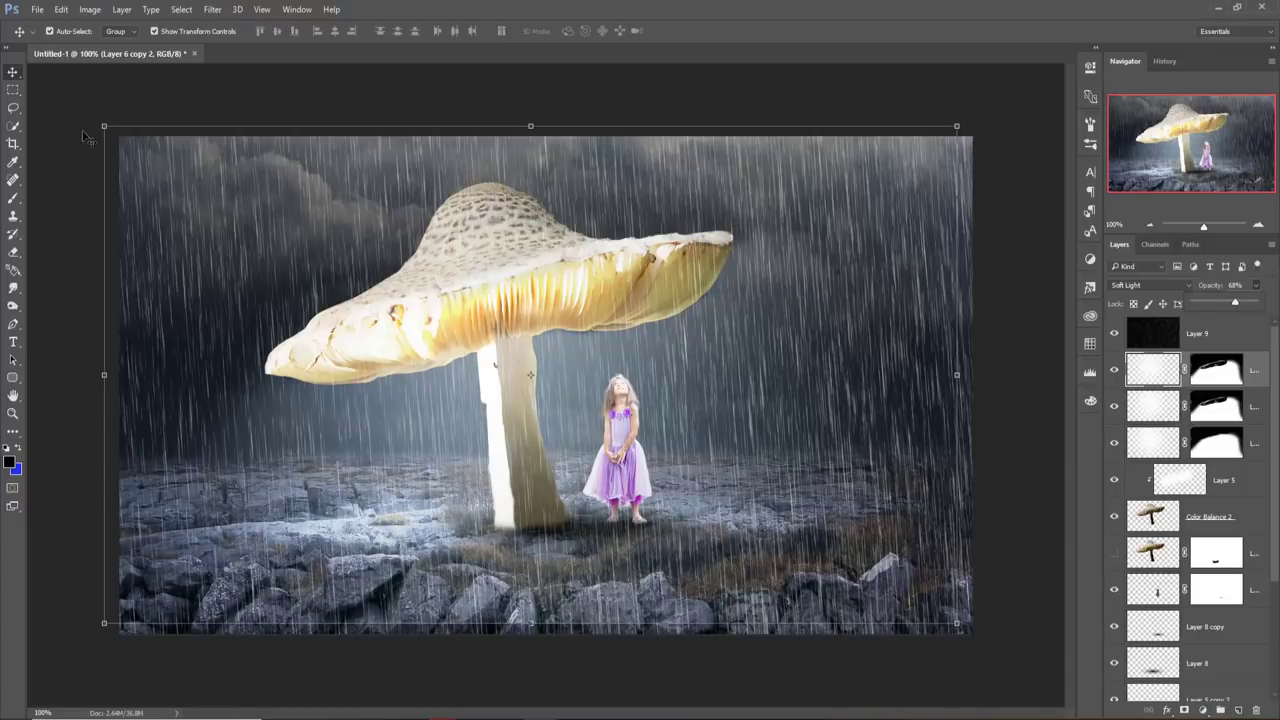
{"action": "left_click", "coordinate": [13, 74]}
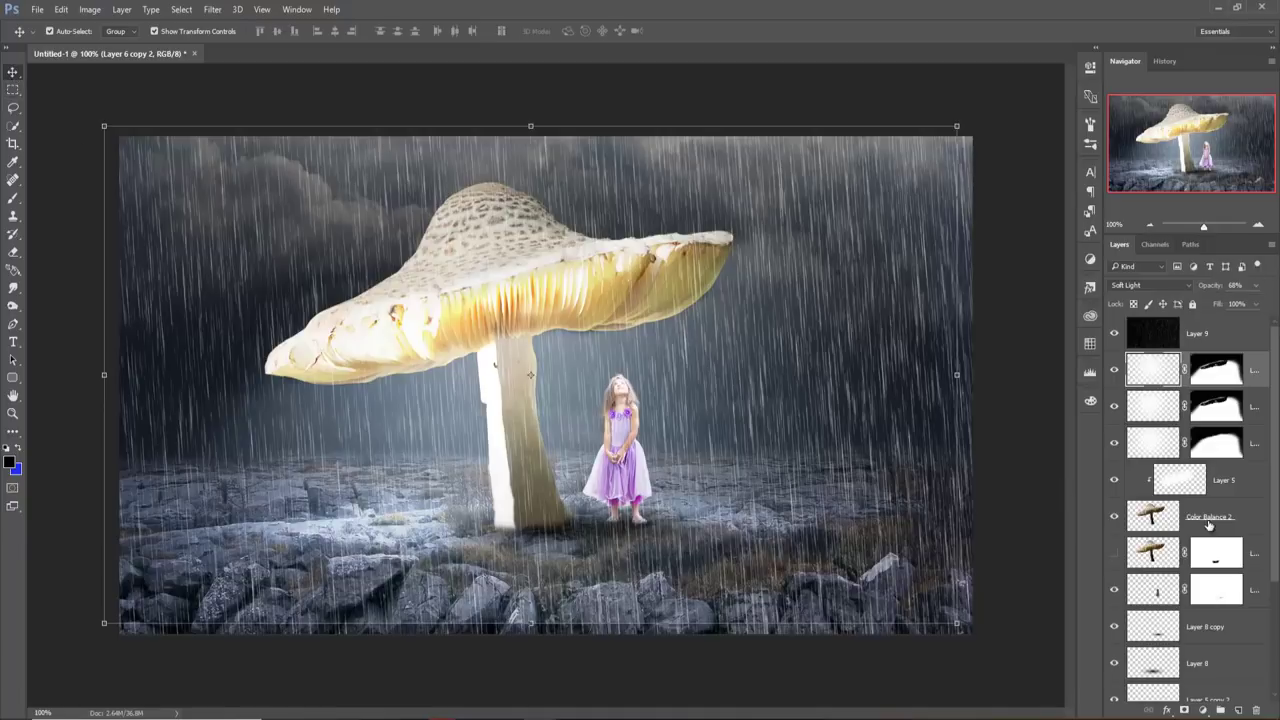
{"action": "scroll", "coordinate": [1210, 526], "scroll_direction": "down", "scroll_amount": 1}
{"action": "scroll", "coordinate": [1218, 540], "scroll_direction": "down", "scroll_amount": 1}
{"action": "scroll", "coordinate": [1229, 571], "scroll_direction": "down", "scroll_amount": 1}
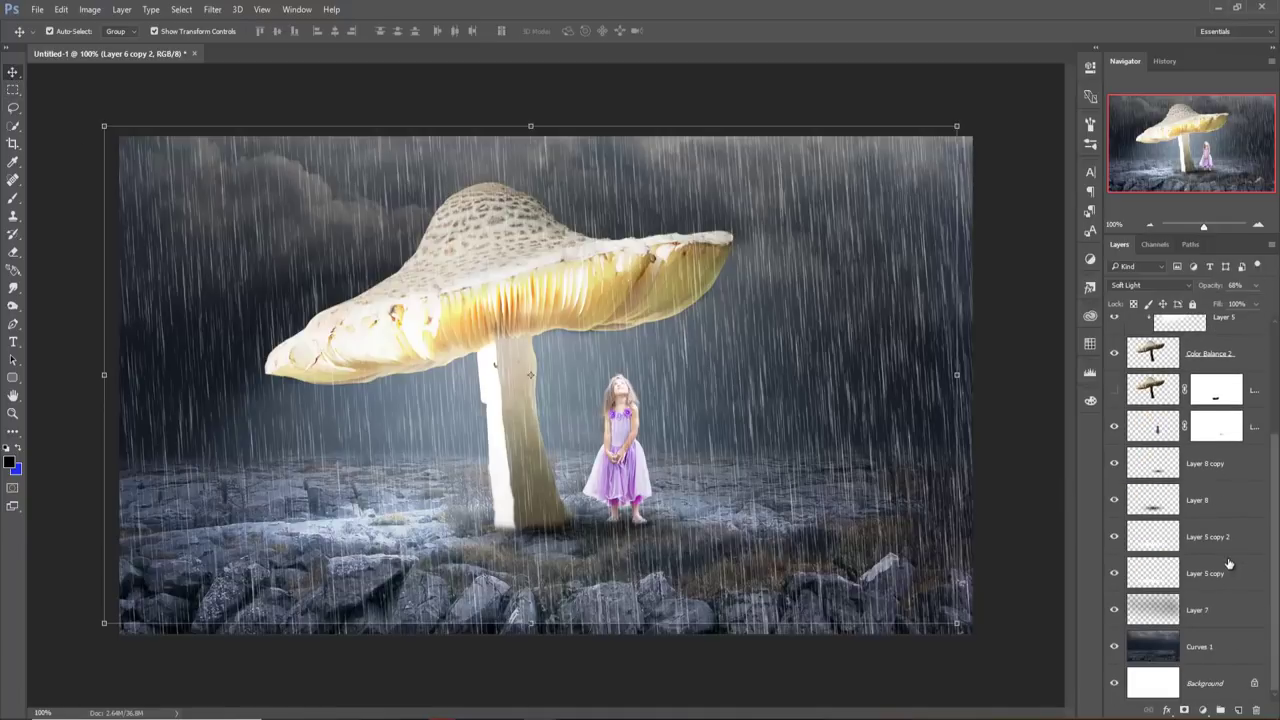
{"action": "left_click", "coordinate": [1218, 537]}
{"action": "right_click", "coordinate": [1218, 537]}
{"action": "left_click", "coordinate": [1062, 150]}
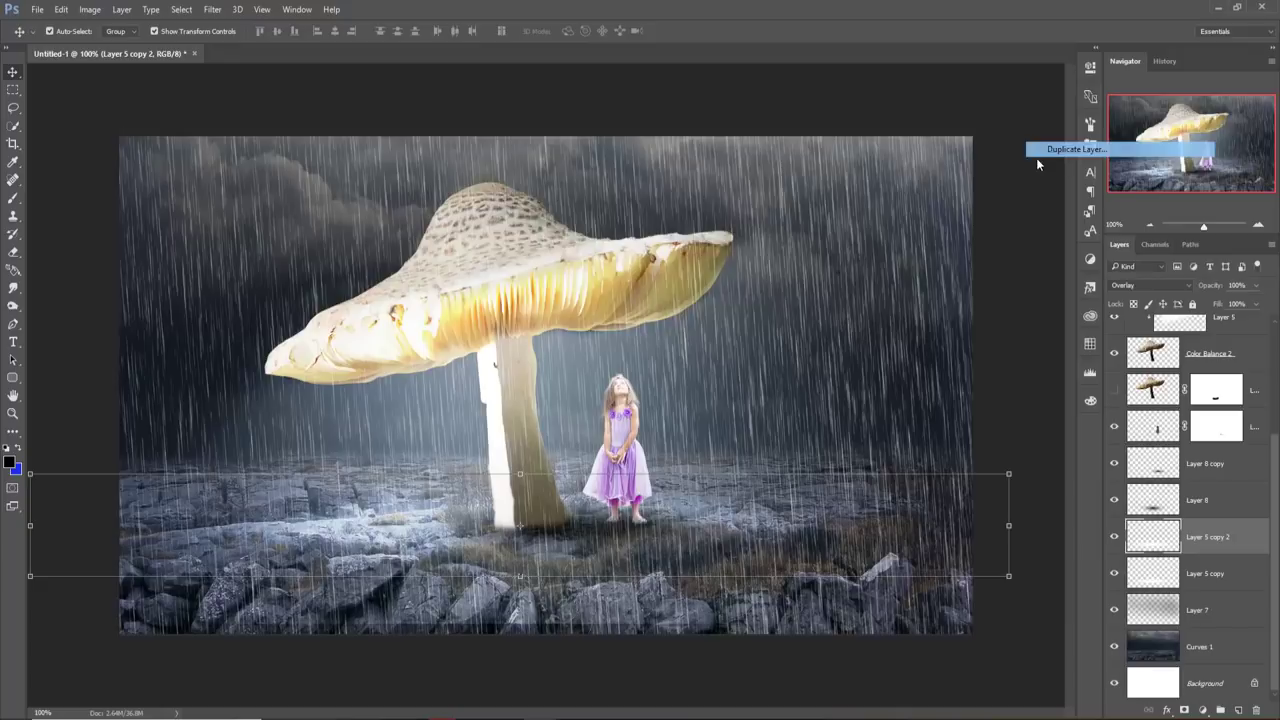
{"action": "left_click", "coordinate": [752, 222]}
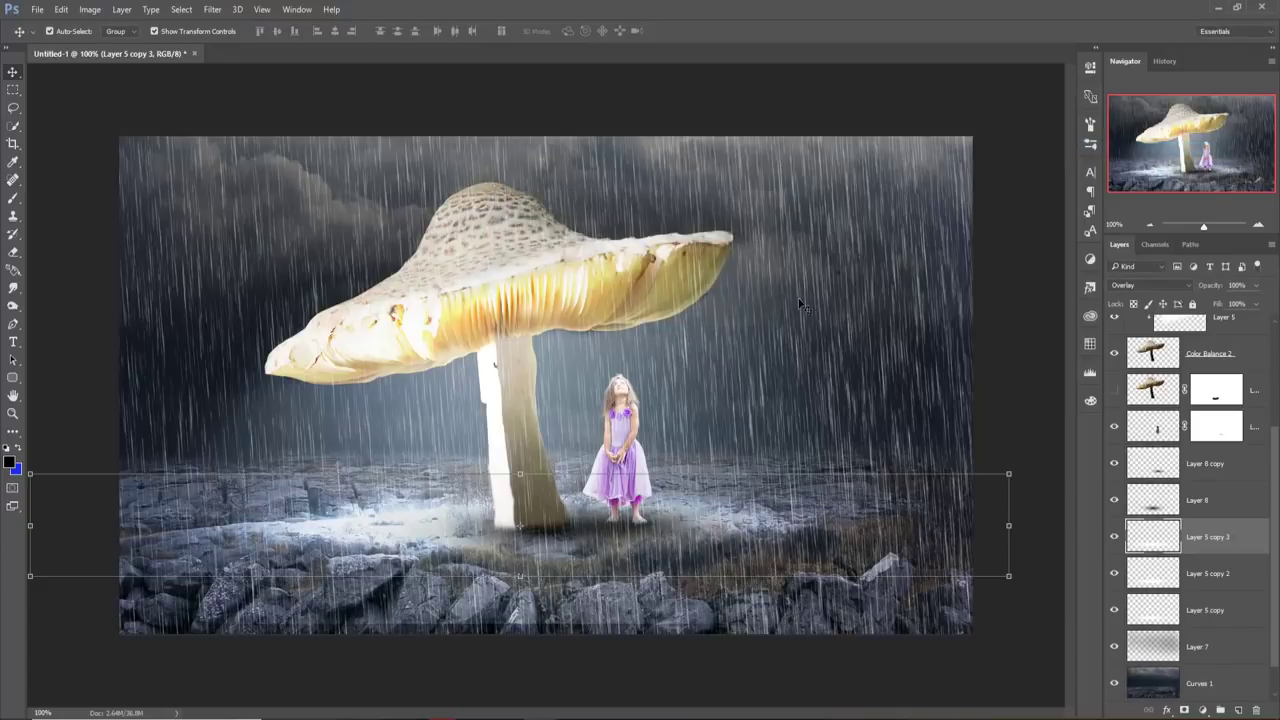
{"action": "left_click", "coordinate": [1257, 286]}
{"action": "mouse_move", "coordinate": [1256, 311]}
{"action": "left_mouse_down"}
{"action": "mouse_move", "coordinate": [1206, 306]}
{"action": "mouse_move", "coordinate": [1223, 305]}
{"action": "left_mouse_up"}
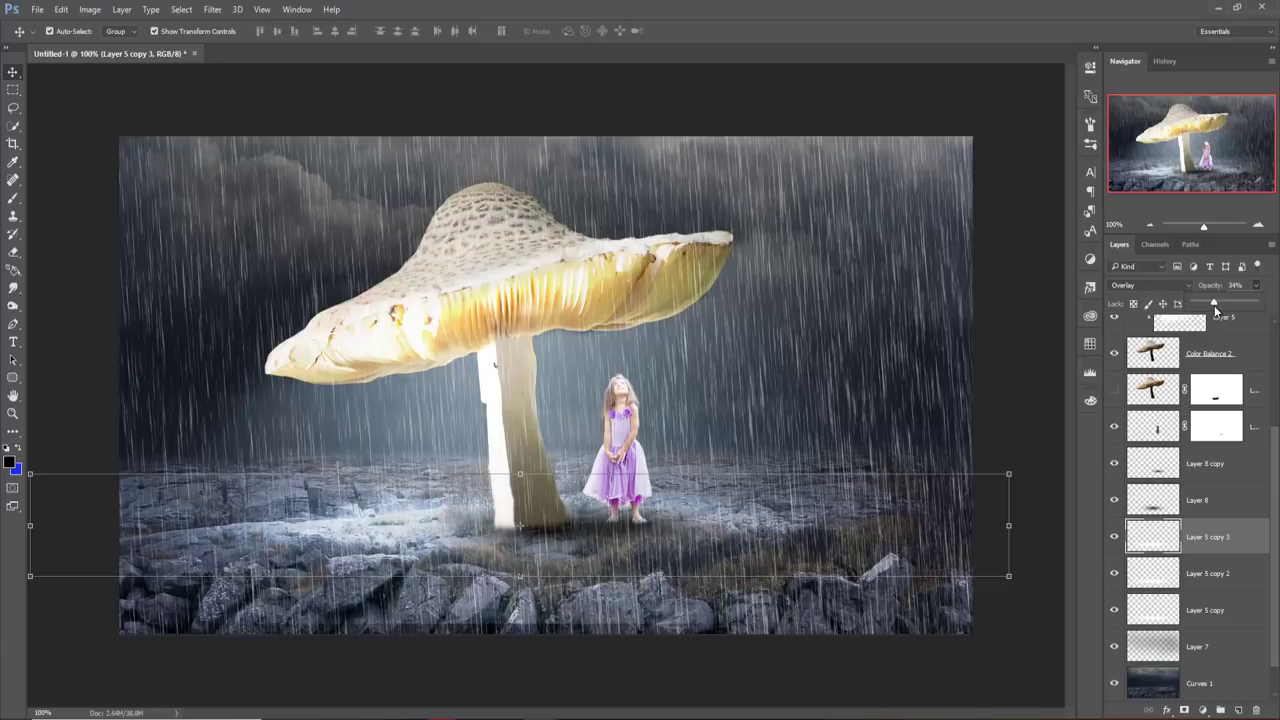
{"action": "left_click_drag", "start_coordinate": [1215, 306], "coordinate": [1264, 308]}
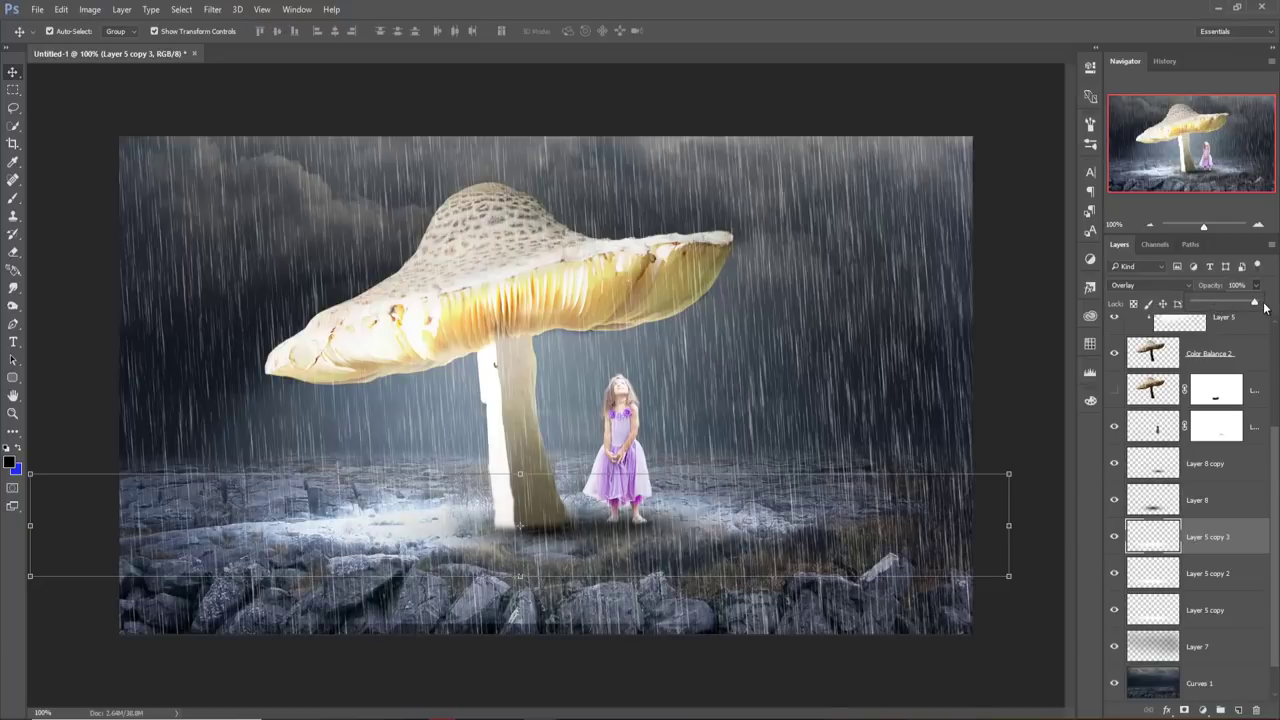
{"action": "left_click", "coordinate": [1227, 540]}
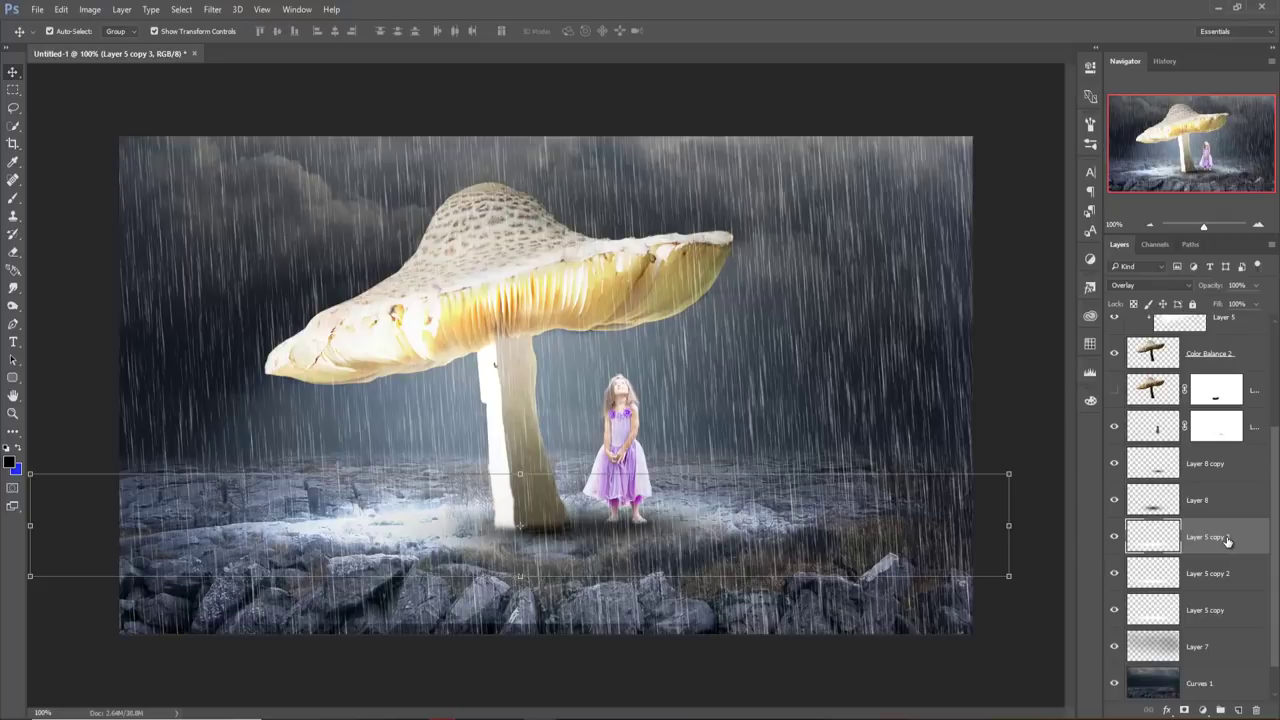
{"action": "key", "text": "Delete"}
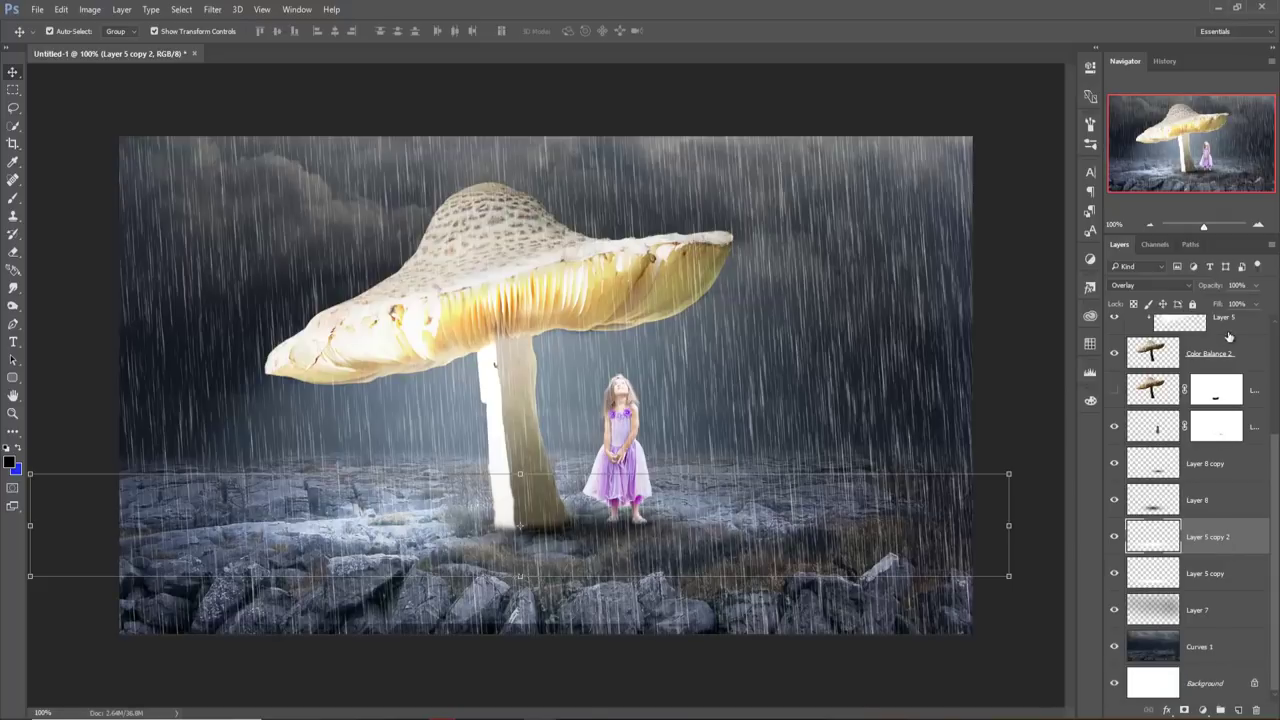
{"action": "scroll", "coordinate": [1232, 352], "scroll_direction": "up", "scroll_amount": 3}
{"action": "left_click", "coordinate": [1255, 373]}
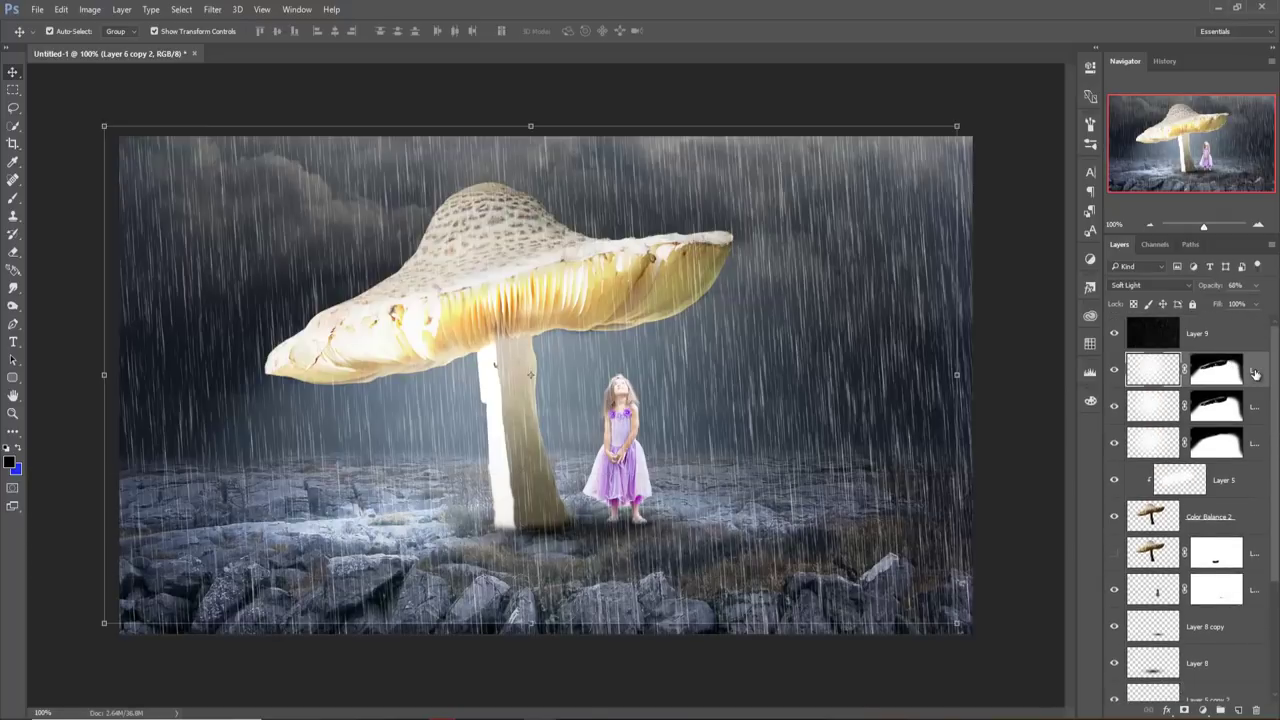
- Delete Layer 6 copy 2 and lower Layer 6 to 66% opacity
{"action": "key", "text": "Delete"}
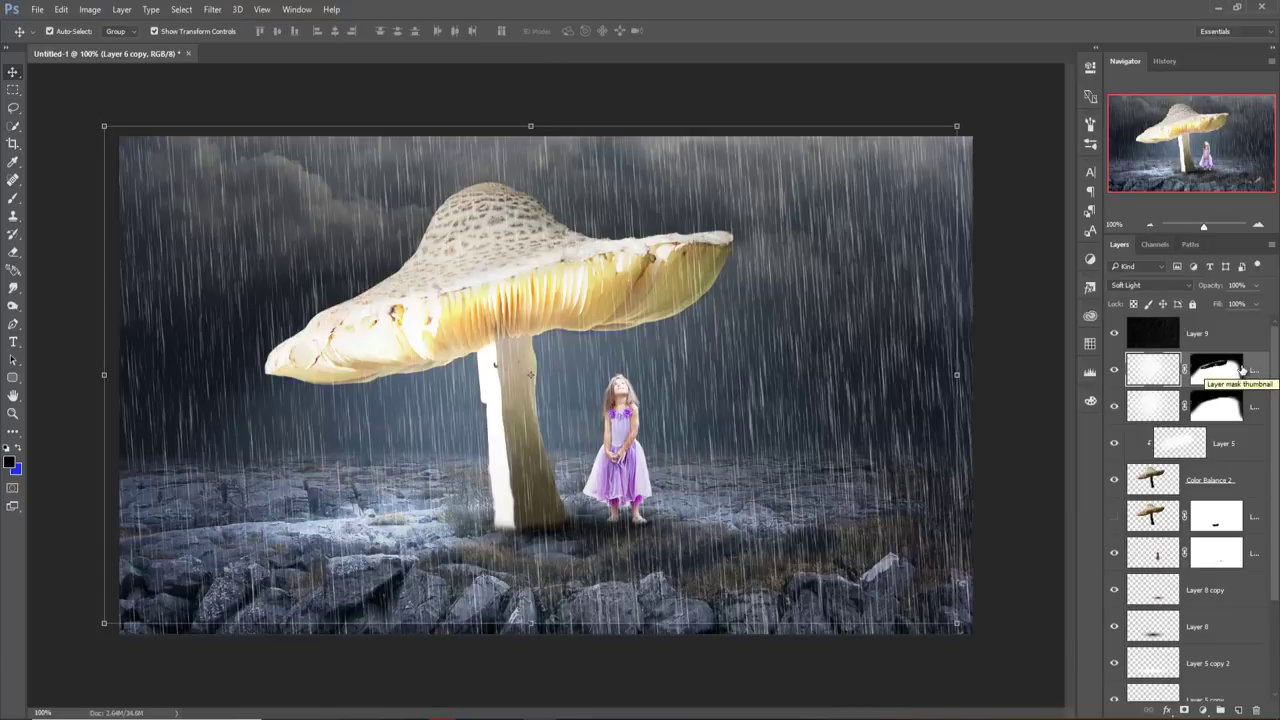
{"action": "left_click", "coordinate": [1145, 408]}
{"action": "left_click", "coordinate": [1256, 287]}
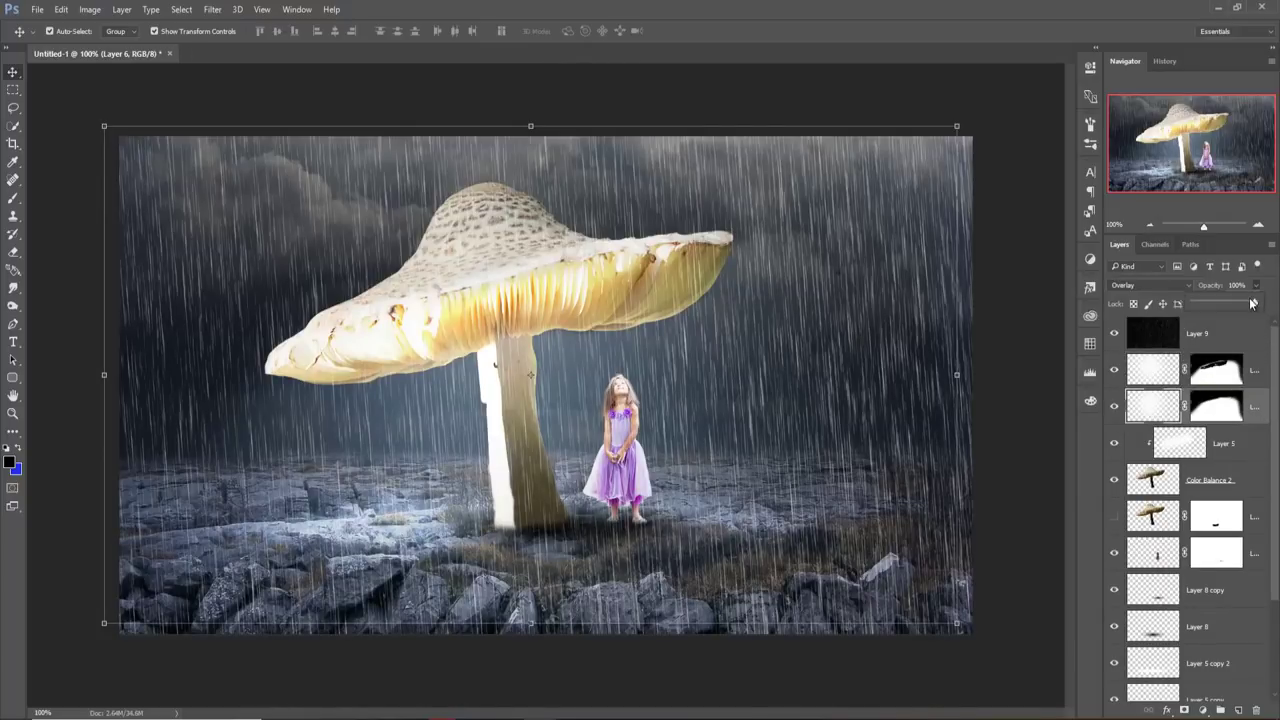
{"action": "left_click_drag", "start_coordinate": [1256, 305], "coordinate": [1235, 309]}
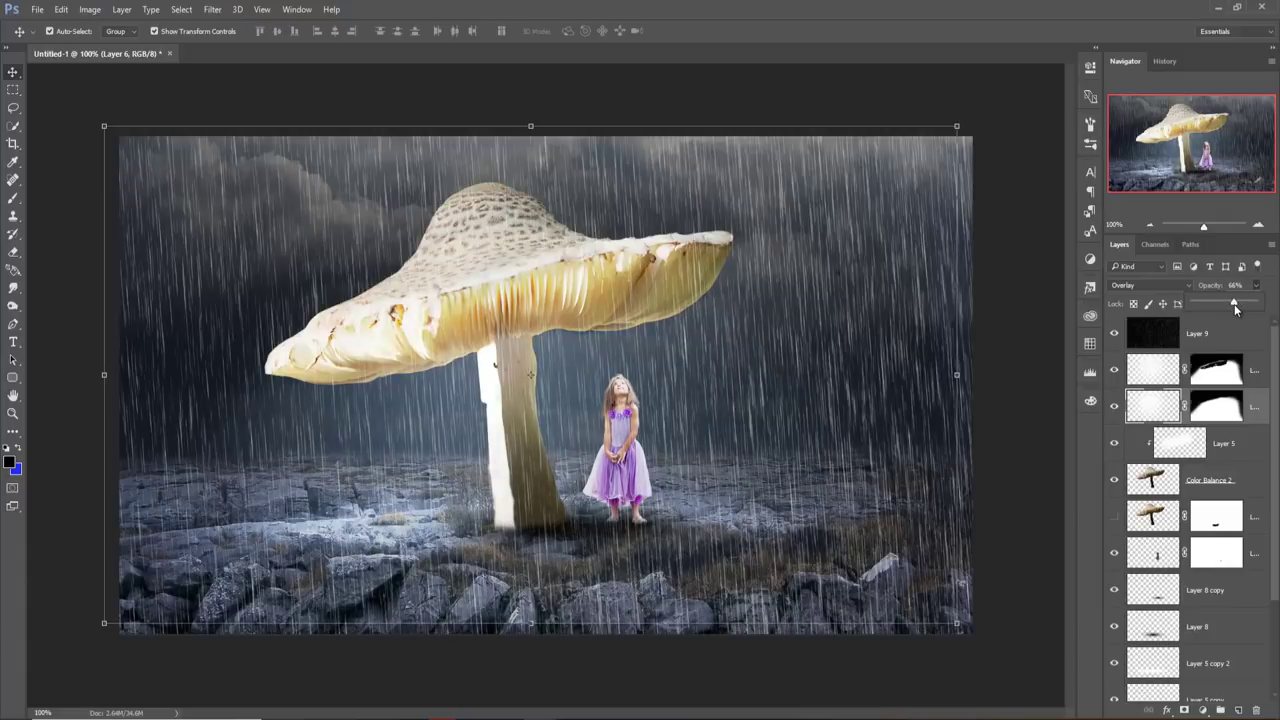
- Duplicate Layer 6 copy and set the new glow copy to 66% opacity
{"action": "right_click", "coordinate": [1256, 371]}
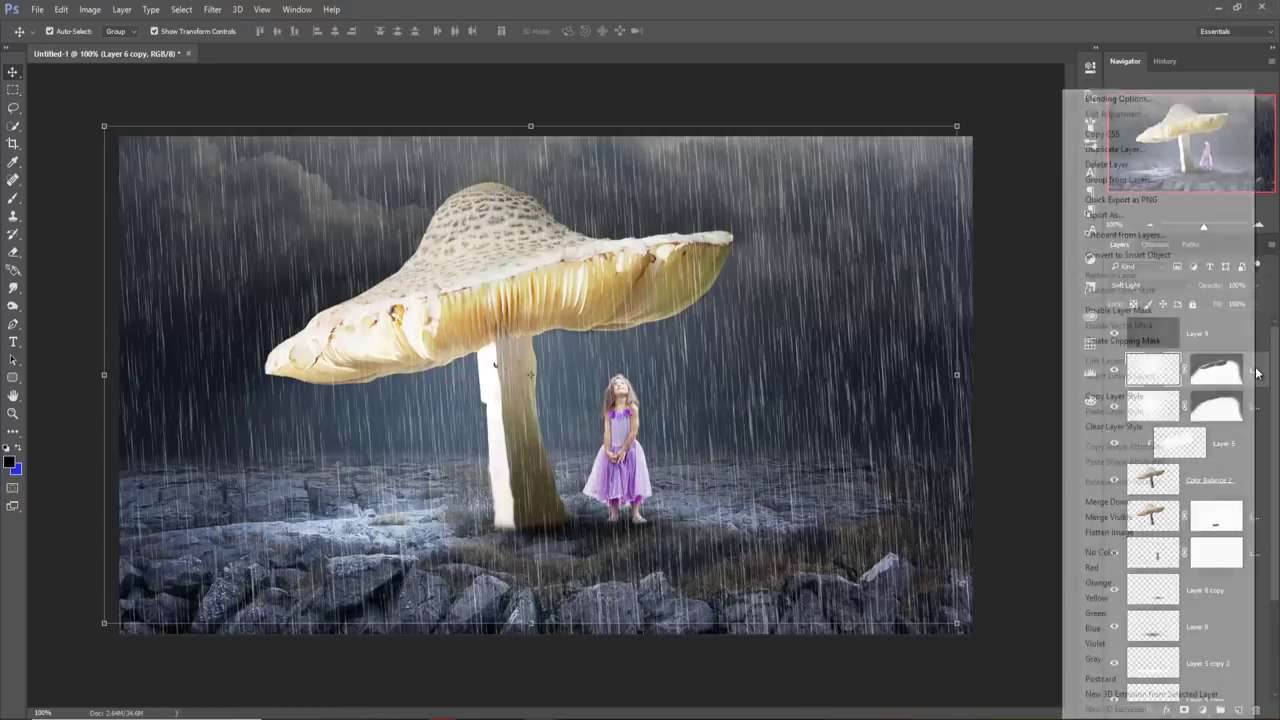
{"action": "left_click", "coordinate": [1114, 149]}
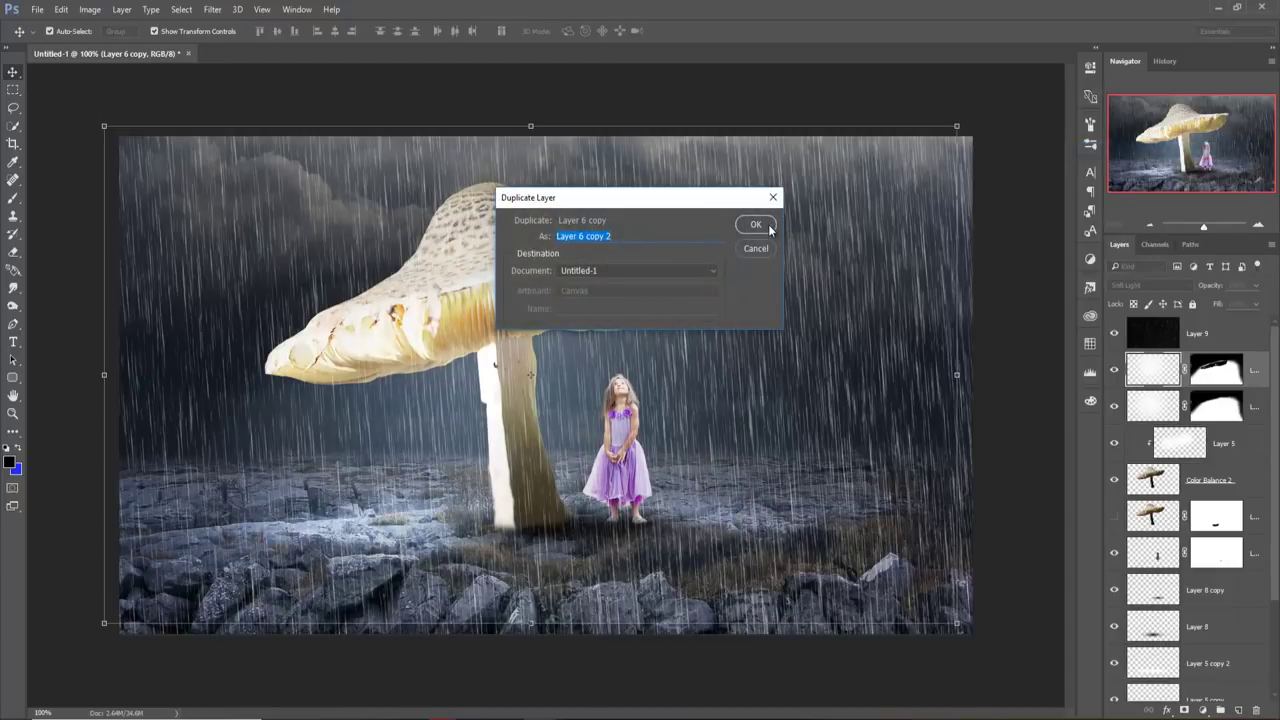
{"action": "left_click", "coordinate": [757, 222]}
{"action": "left_click", "coordinate": [1256, 287]}
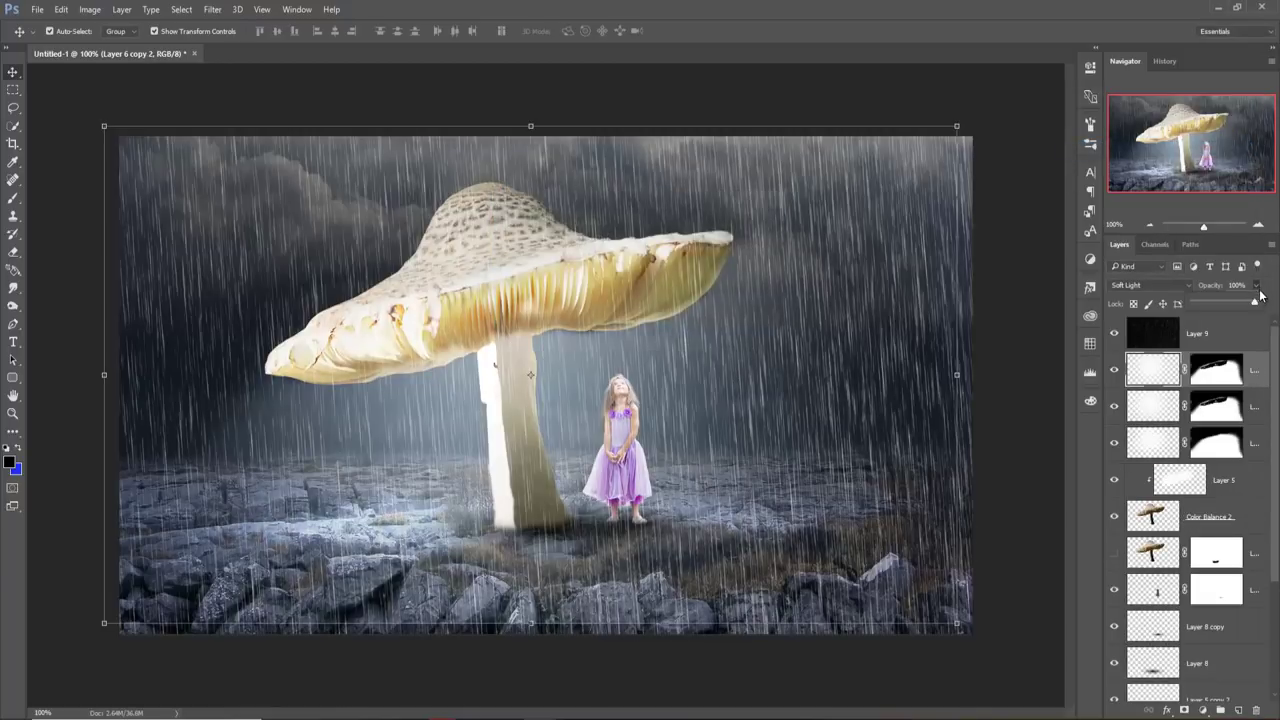
{"action": "left_click_drag", "start_coordinate": [1255, 305], "coordinate": [1238, 305]}
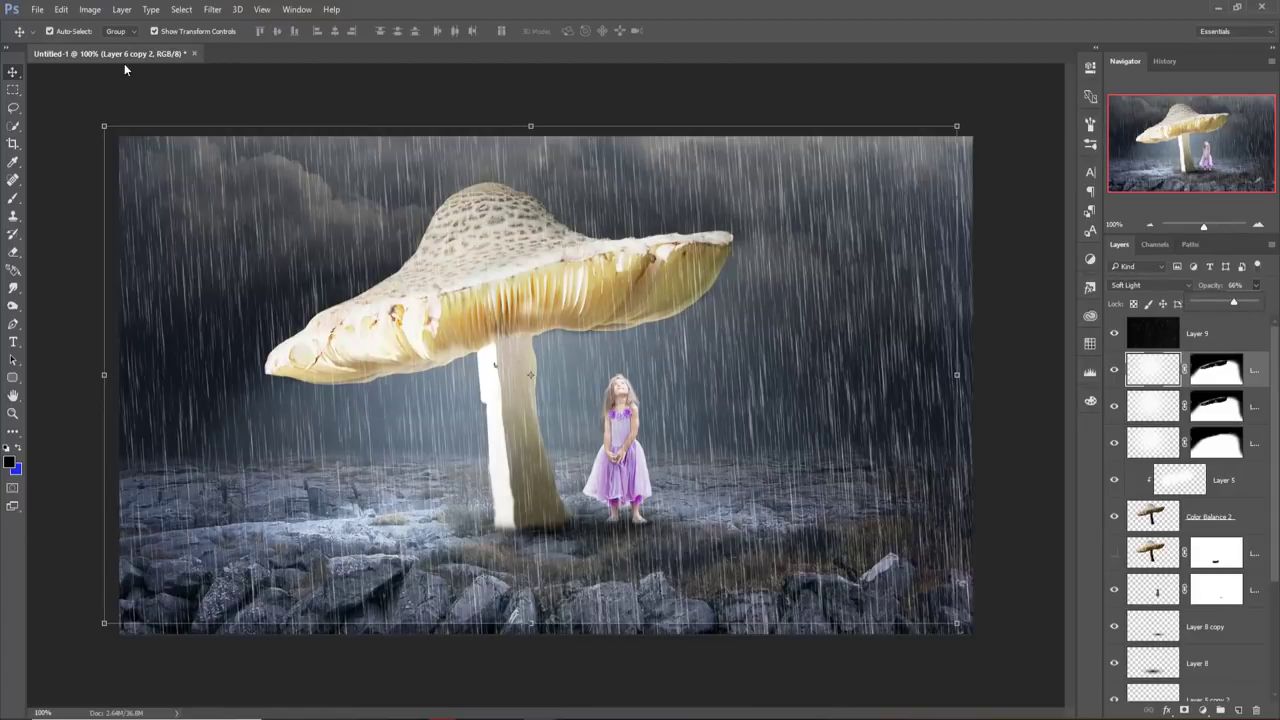
{"action": "left_click", "coordinate": [12, 80]}
- Add a new empty Layer 10 above Layer 7
{"action": "left_click", "coordinate": [1232, 337]}
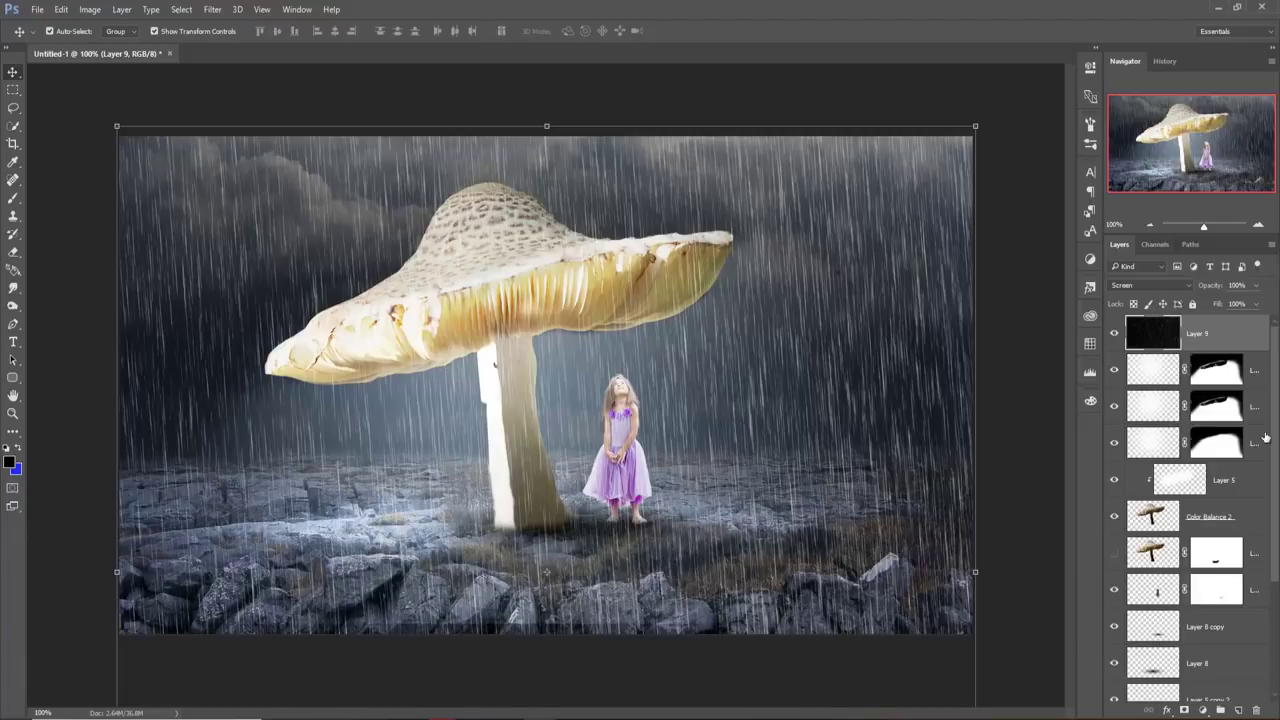
{"action": "left_click_drag", "start_coordinate": [1265, 437], "coordinate": [1267, 517]}
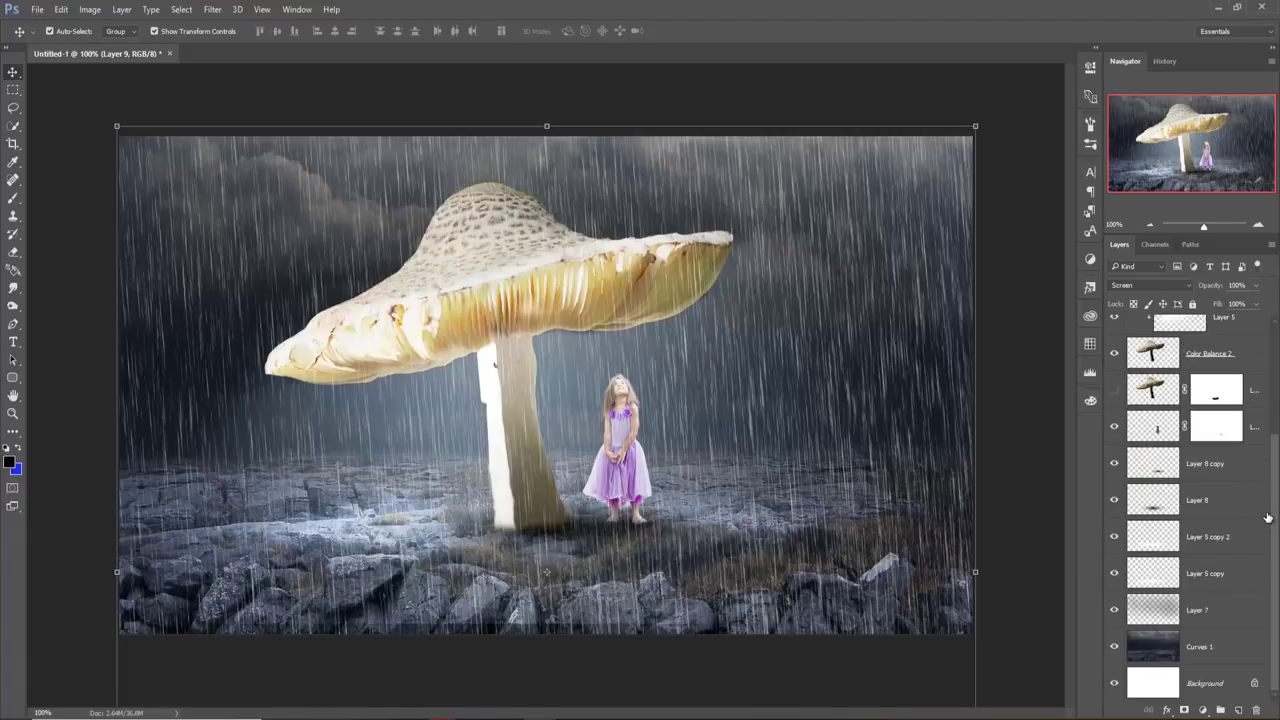
{"action": "left_click", "coordinate": [1198, 620]}
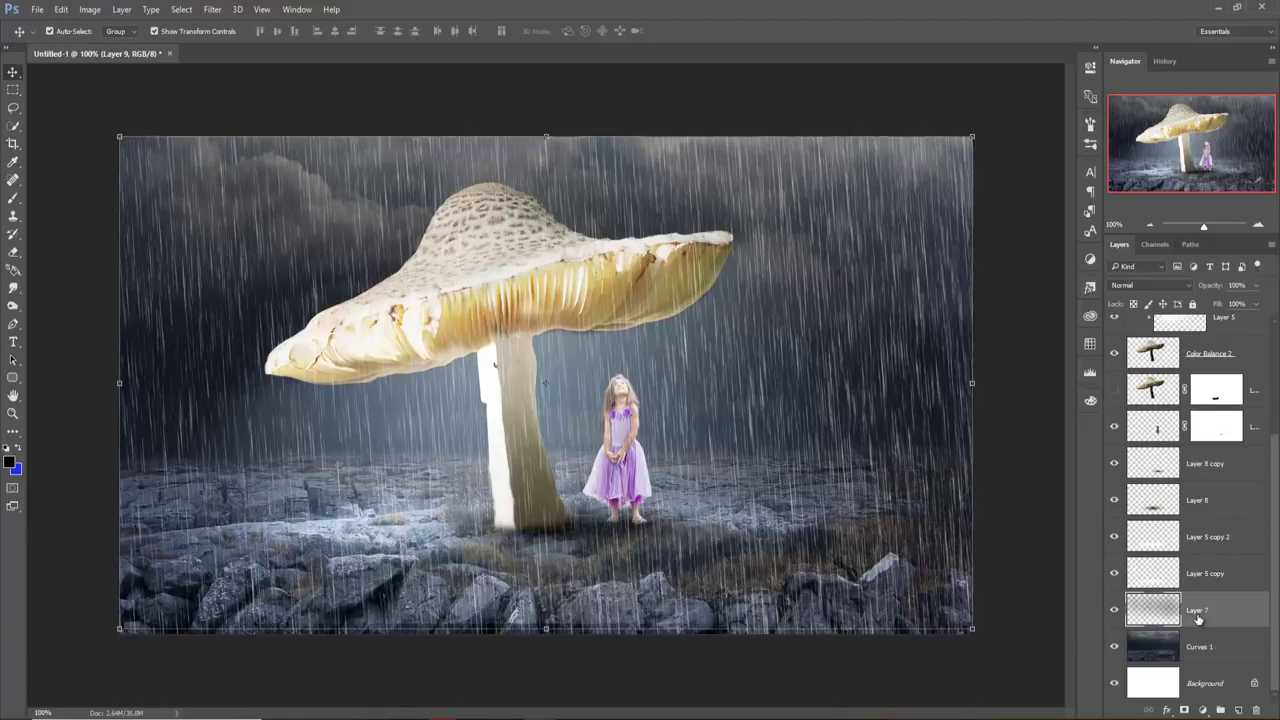
{"action": "left_click", "coordinate": [1238, 709]}
- Paint faint 5%-opacity black strokes with a 500 px brush over the upper-left sky
{"action": "left_click", "coordinate": [13, 198]}
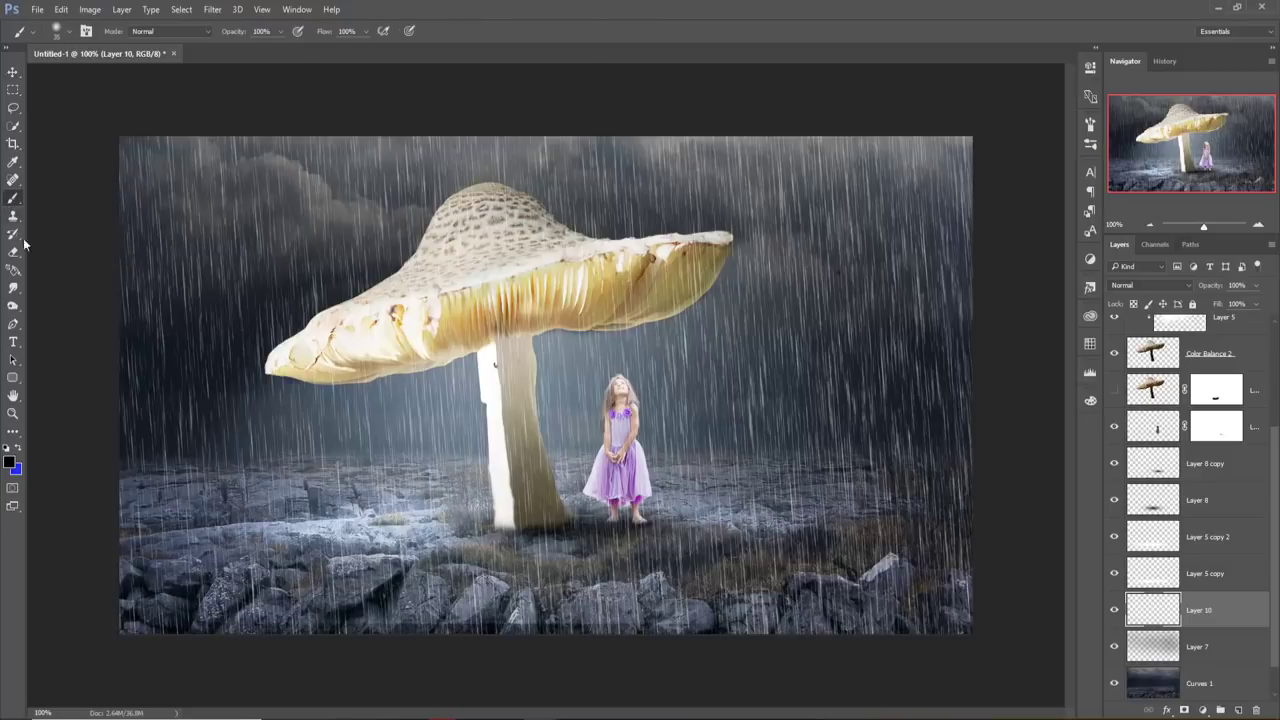
{"action": "left_click", "coordinate": [280, 32]}
{"action": "left_click_drag", "start_coordinate": [259, 50], "coordinate": [222, 47]}
{"action": "key", "text": "bracketright"}
{"action": "key", "text": "bracketright"}
{"action": "key", "text": "bracketright"}
{"action": "key", "text": "bracketright"}
{"action": "key", "text": "bracketright"}
{"action": "key", "text": "bracketright"}
{"action": "key", "text": "bracketright"}
{"action": "key", "text": "bracketright"}
{"action": "key", "text": "bracketright"}
{"action": "mouse_move", "coordinate": [287, 186]}
{"action": "left_mouse_down"}
{"action": "mouse_move", "coordinate": [286, 114]}
{"action": "mouse_move", "coordinate": [200, 171]}
{"action": "mouse_move", "coordinate": [320, 175]}
{"action": "mouse_move", "coordinate": [414, 157]}
{"action": "mouse_move", "coordinate": [506, 166]}
{"action": "mouse_move", "coordinate": [400, 143]}
{"action": "mouse_move", "coordinate": [711, 145]}
{"action": "mouse_move", "coordinate": [700, 129]}
{"action": "mouse_move", "coordinate": [857, 114]}
{"action": "mouse_move", "coordinate": [718, 110]}
{"action": "mouse_move", "coordinate": [886, 86]}
{"action": "mouse_move", "coordinate": [929, 157]}
{"action": "mouse_move", "coordinate": [900, 186]}
{"action": "mouse_move", "coordinate": [913, 158]}
{"action": "mouse_move", "coordinate": [571, 114]}
{"action": "mouse_move", "coordinate": [371, 171]}
{"action": "mouse_move", "coordinate": [457, 314]}
{"action": "mouse_move", "coordinate": [545, 225]}
{"action": "mouse_move", "coordinate": [586, 143]}
{"action": "mouse_move", "coordinate": [286, 157]}
{"action": "mouse_move", "coordinate": [509, 129]}
{"action": "mouse_move", "coordinate": [878, 140]}
{"action": "mouse_move", "coordinate": [900, 143]}
{"action": "mouse_move", "coordinate": [908, 229]}
{"action": "left_mouse_up"}
{"action": "left_click", "coordinate": [13, 72]}
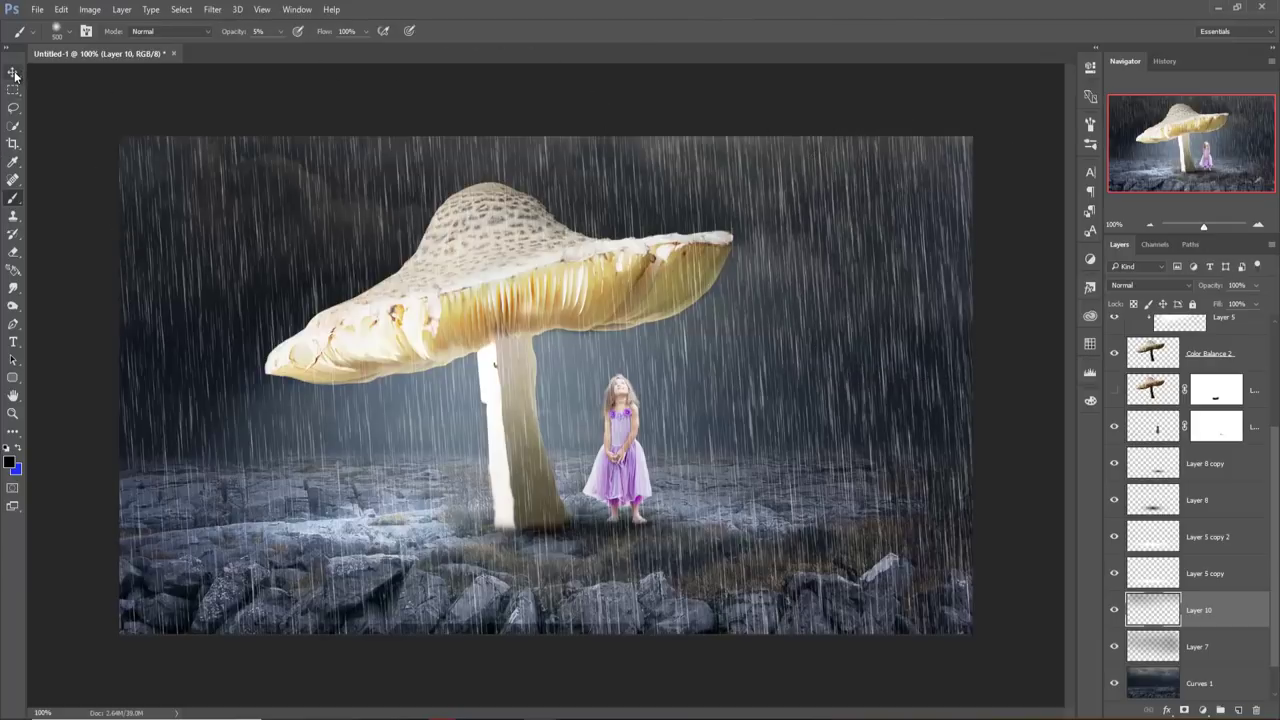
{"action": "scroll", "coordinate": [1273, 408], "scroll_direction": "up", "scroll_amount": 5}
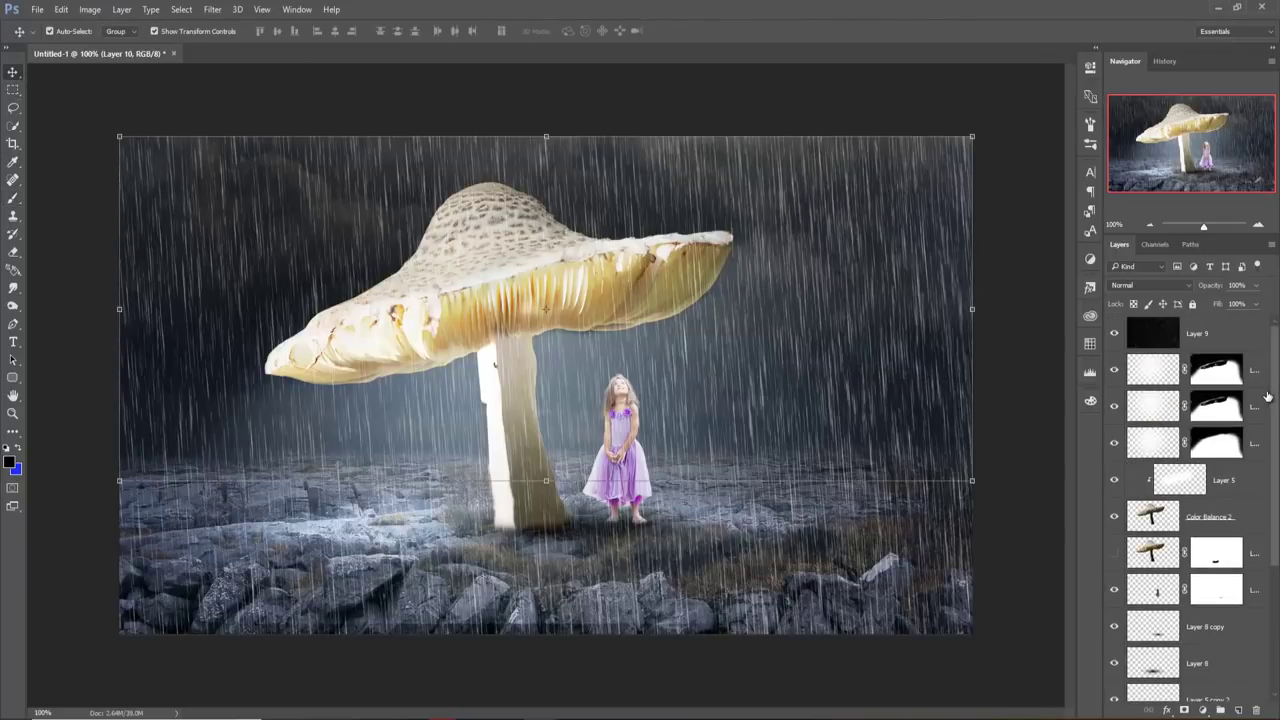
- Add a Color Balance adjustment on top with midtones -13, +1, +28
{"action": "left_click", "coordinate": [1247, 340]}
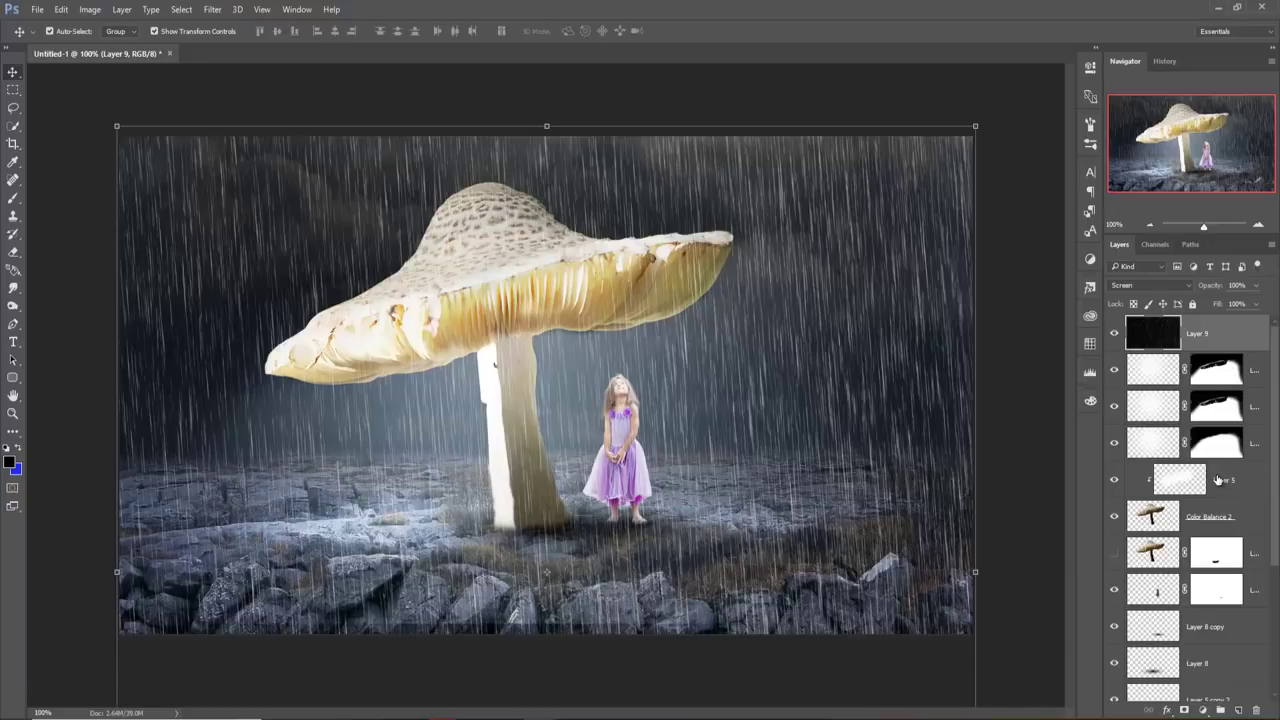
{"action": "left_click", "coordinate": [1204, 711]}
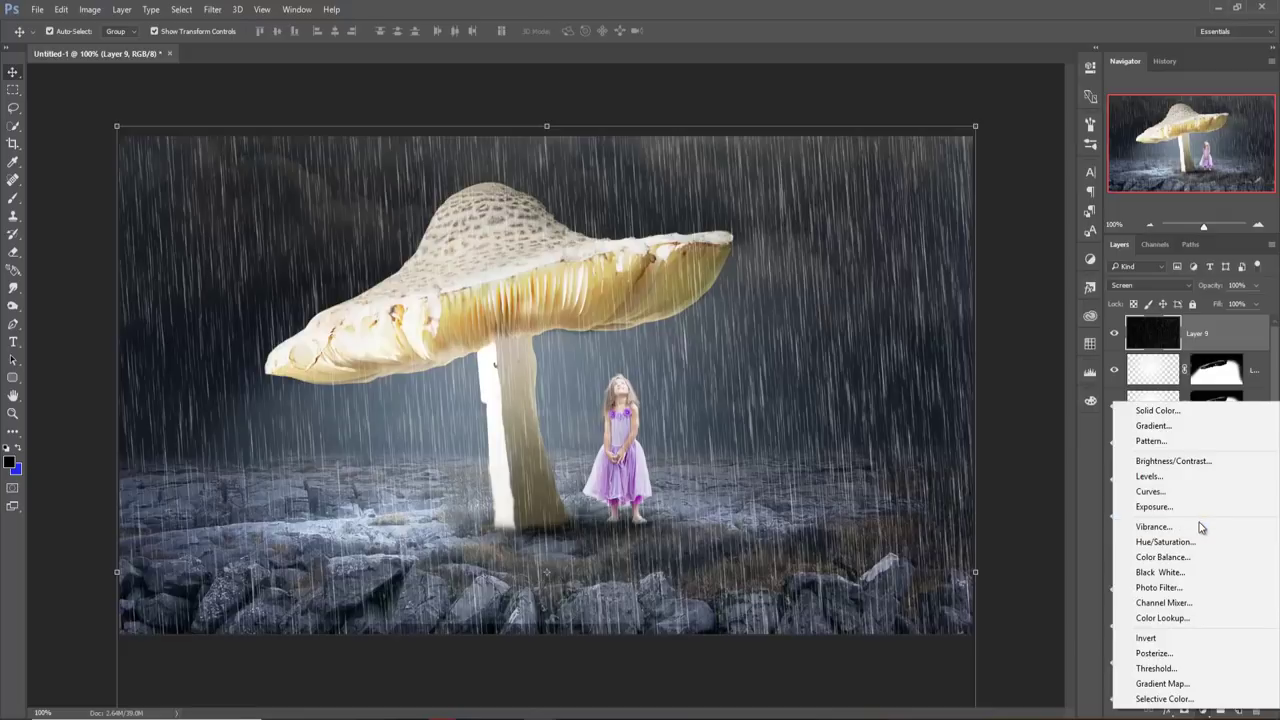
{"action": "left_click", "coordinate": [1197, 557]}
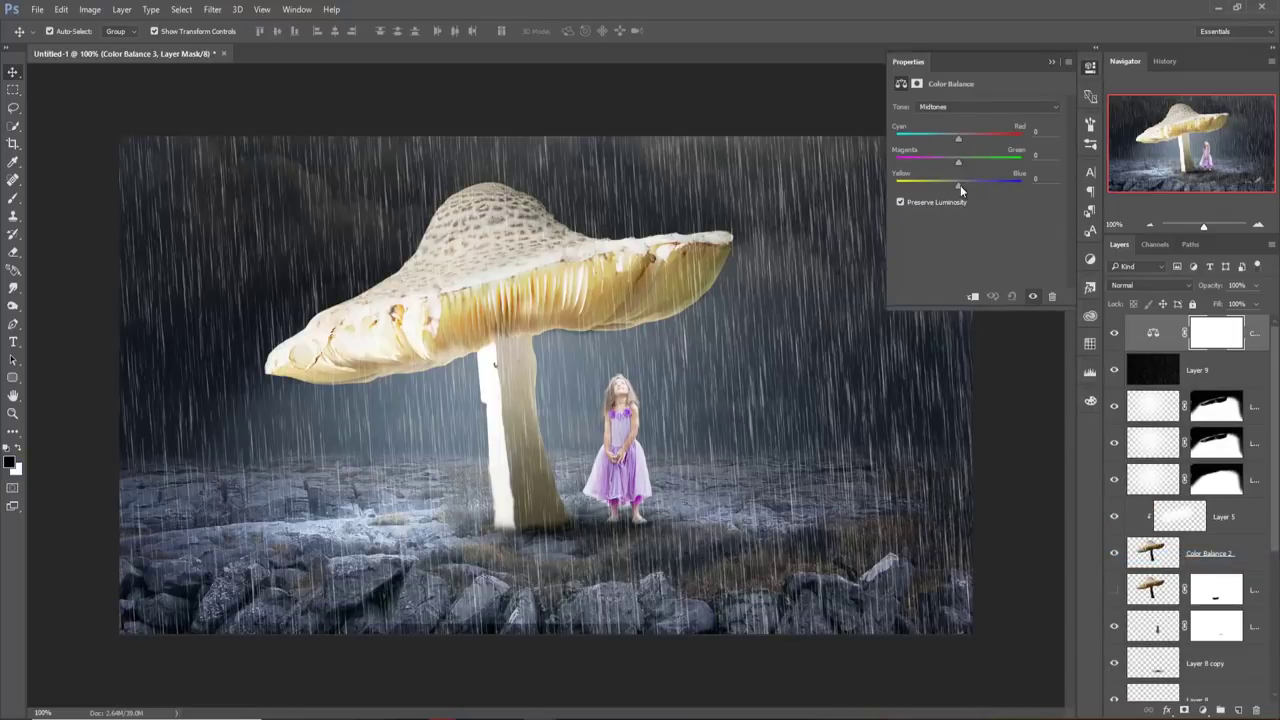
{"action": "left_click_drag", "start_coordinate": [958, 136], "coordinate": [970, 135]}
{"action": "left_click", "coordinate": [1050, 62]}
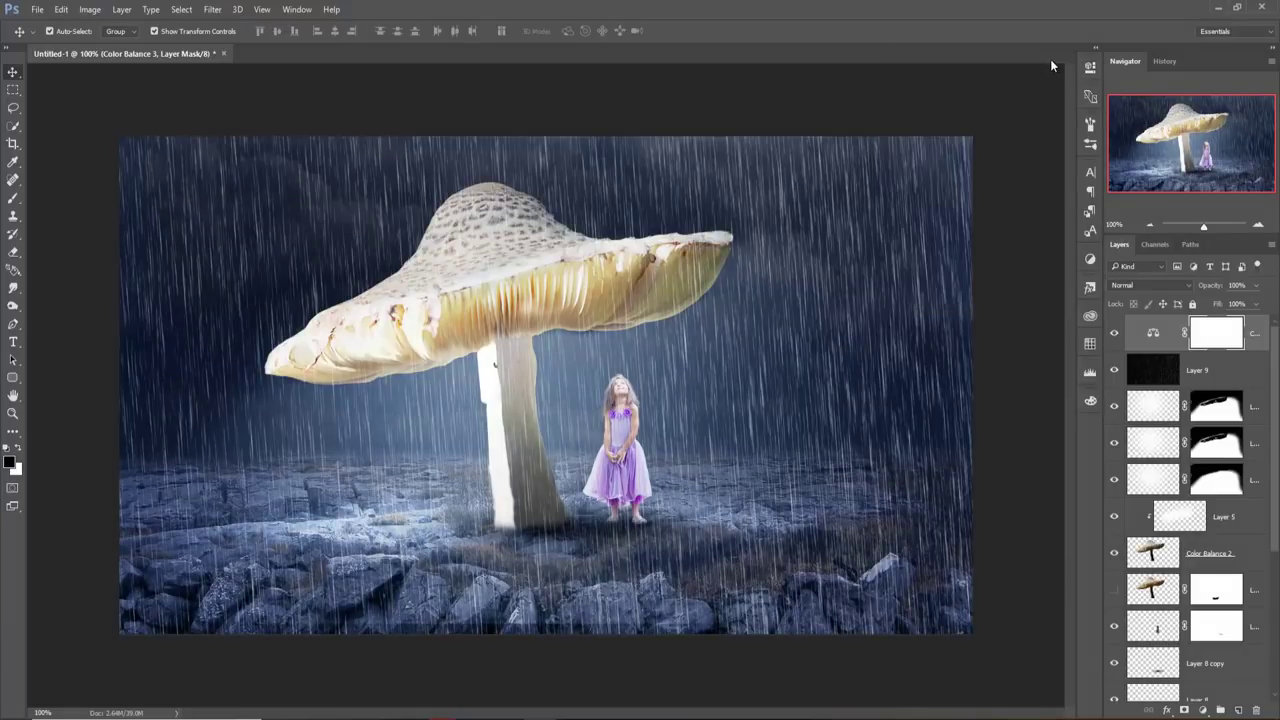
{"action": "left_click", "coordinate": [1240, 381]}
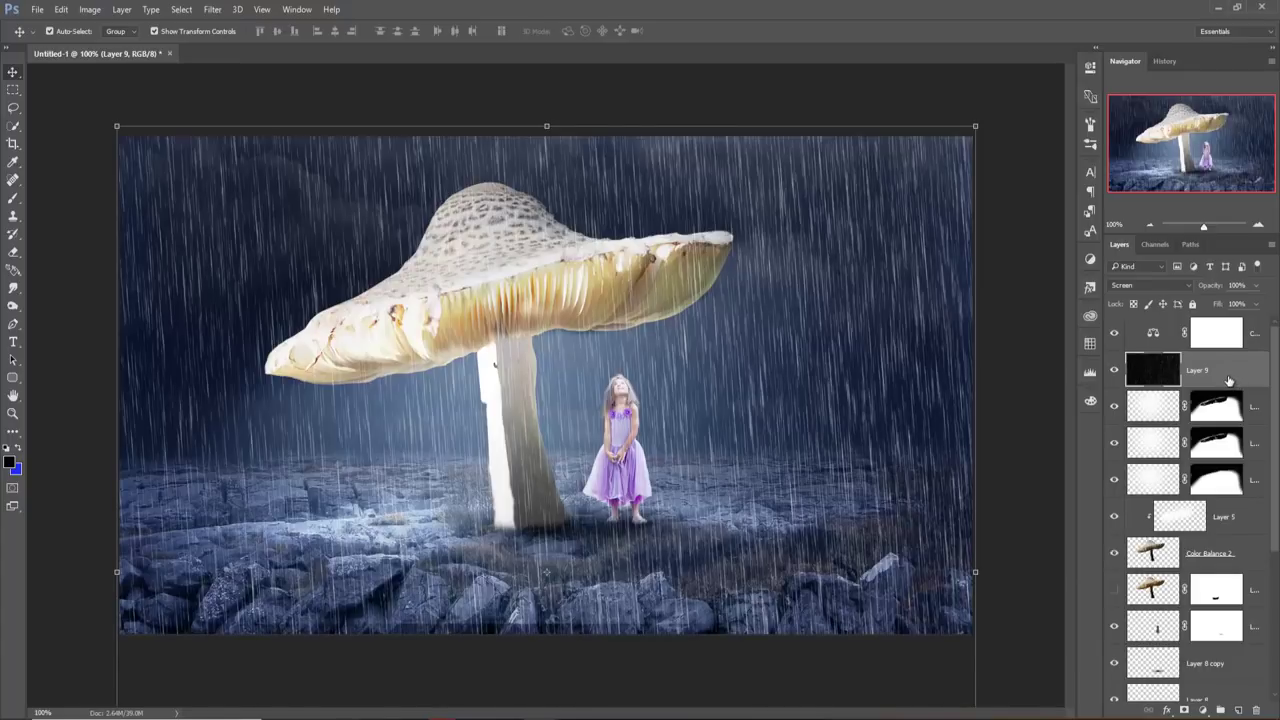
- Set up a white rain-splash brush at 125 px
{"action": "left_click", "coordinate": [13, 197]}
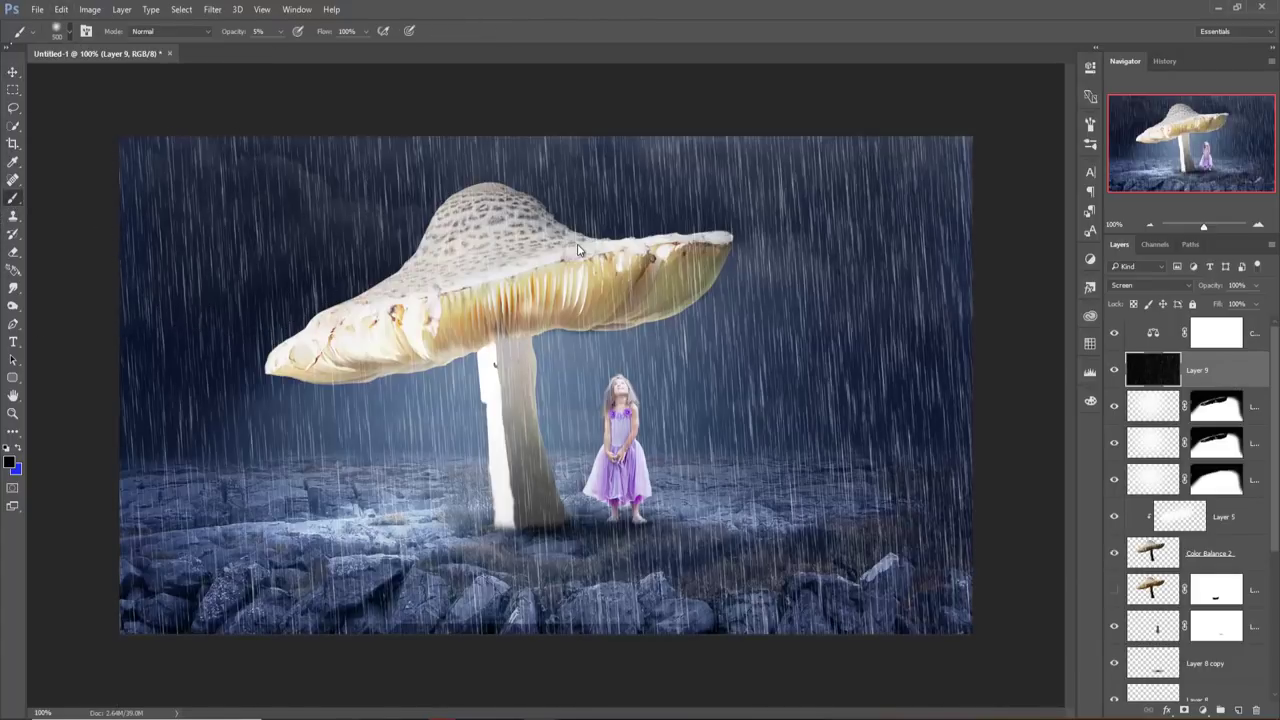
{"action": "right_click", "coordinate": [529, 296]}
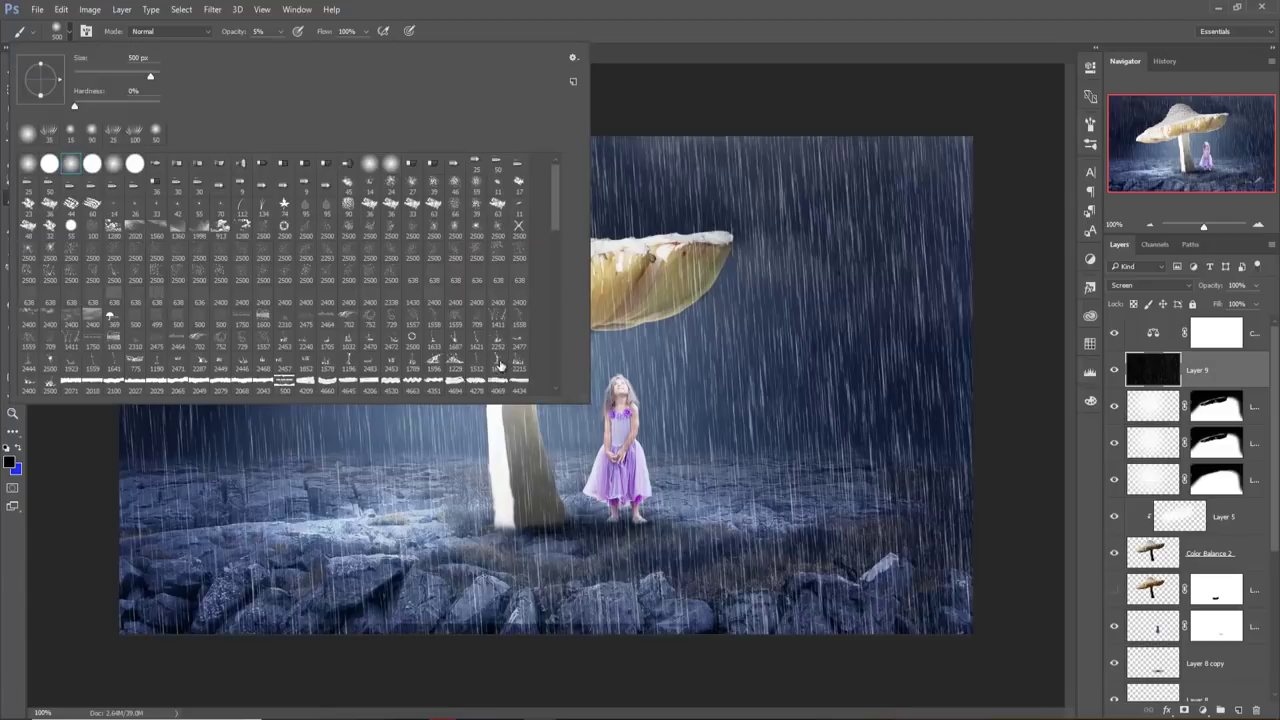
{"action": "left_click", "coordinate": [525, 320]}
{"action": "left_click", "coordinate": [760, 12]}
{"action": "left_click", "coordinate": [9, 461]}
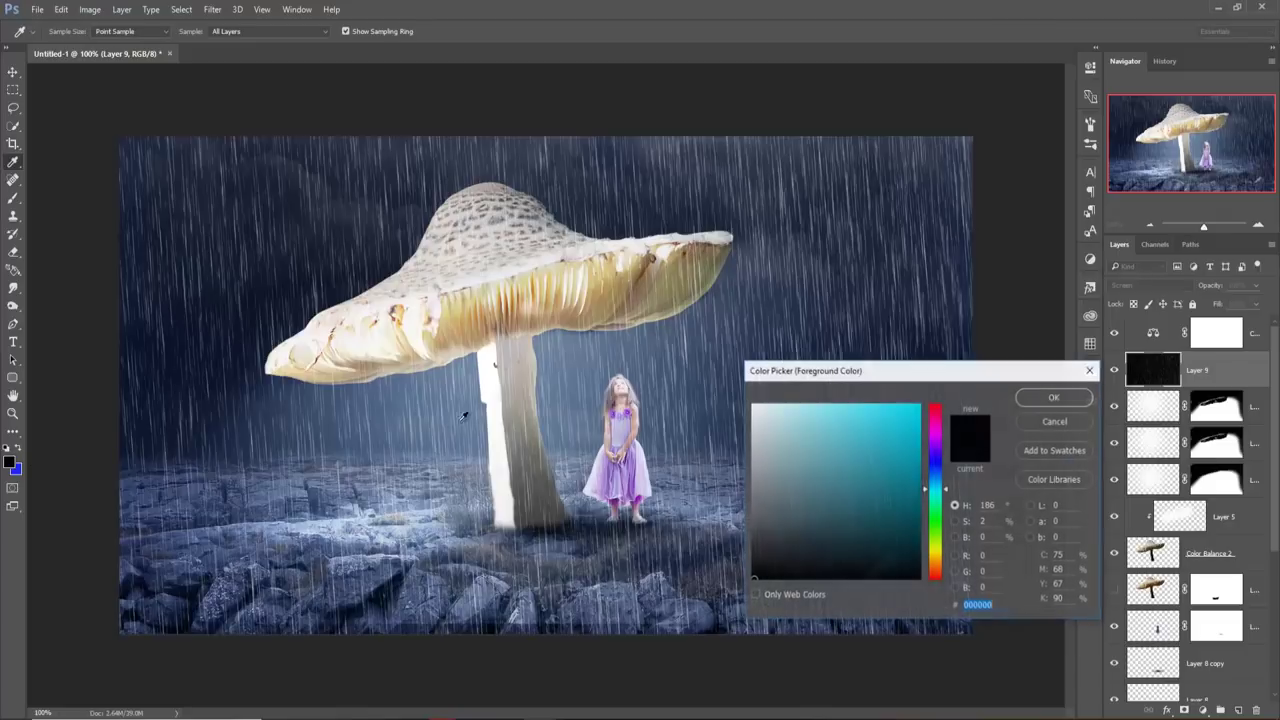
{"action": "left_click", "coordinate": [753, 404]}
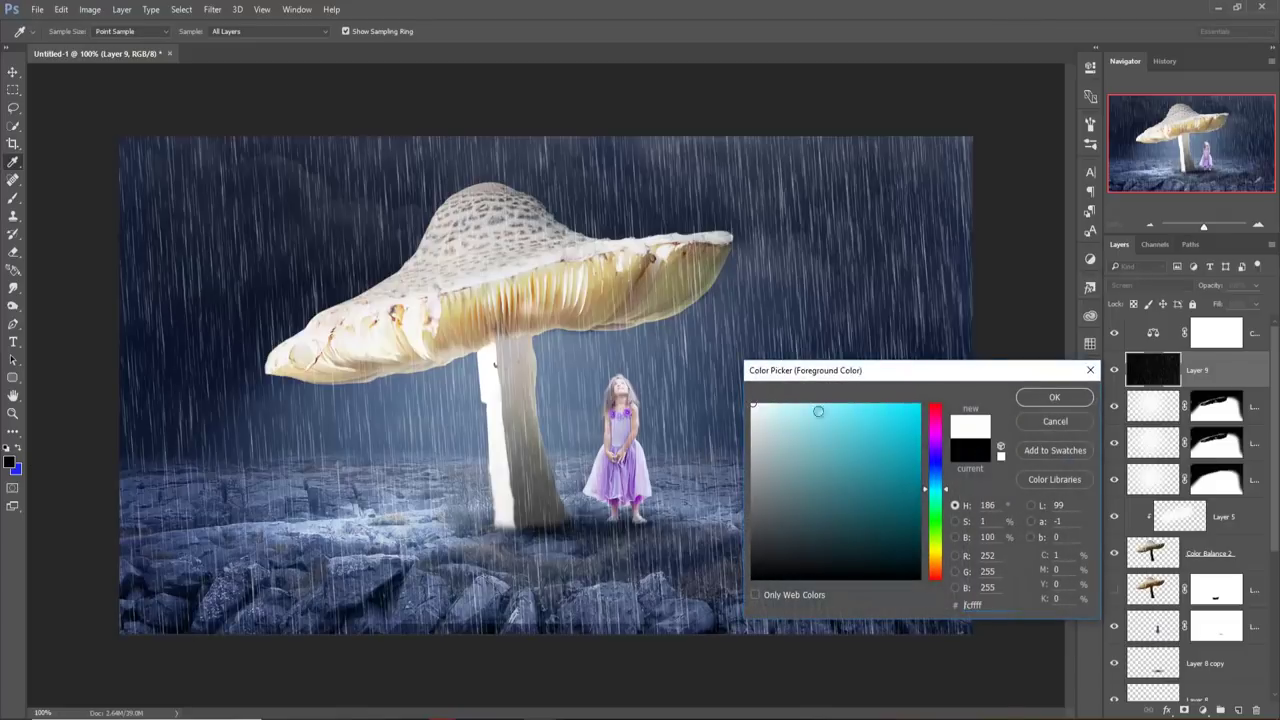
{"action": "left_click", "coordinate": [1055, 398]}
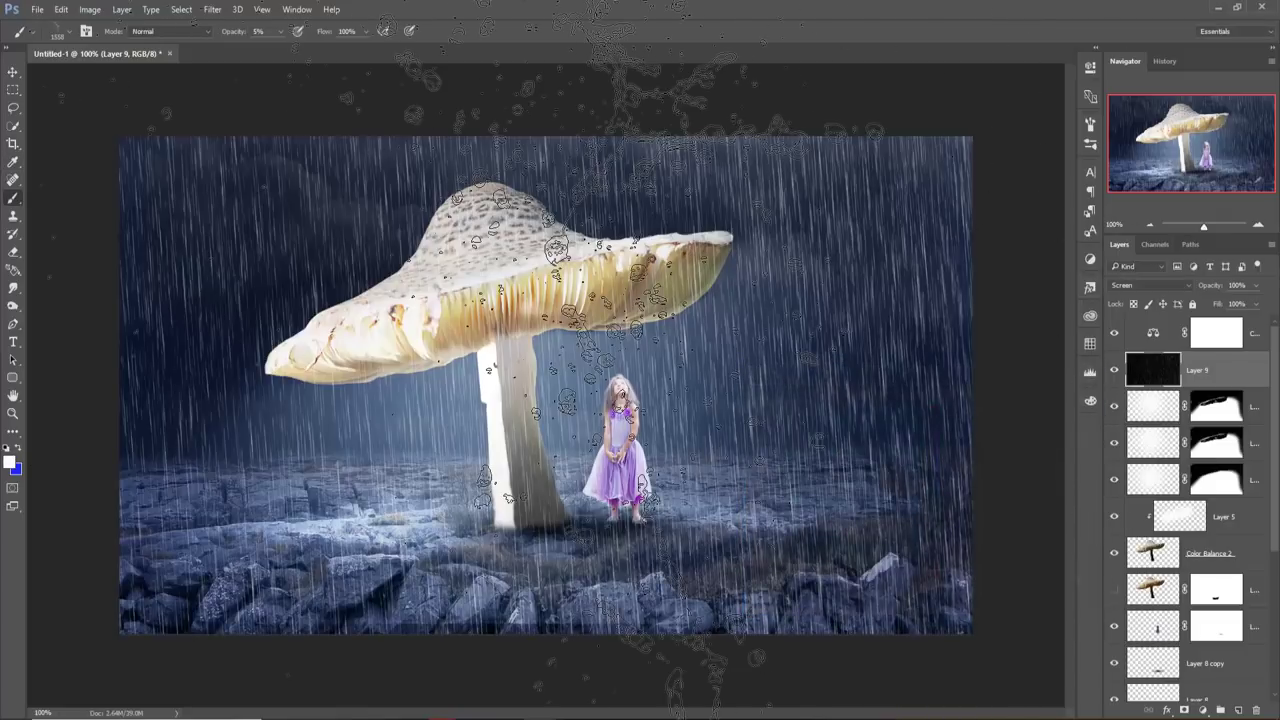
{"action": "key", "text": "bracketleft"}
{"action": "key", "text": "bracketleft"}
{"action": "key", "text": "bracketleft"}
{"action": "key", "text": "bracketleft"}
{"action": "key", "text": "bracketleft"}
{"action": "key", "text": "bracketleft"}
{"action": "key", "text": "bracketleft"}
{"action": "key", "text": "bracketleft"}
{"action": "key", "text": "bracketleft"}
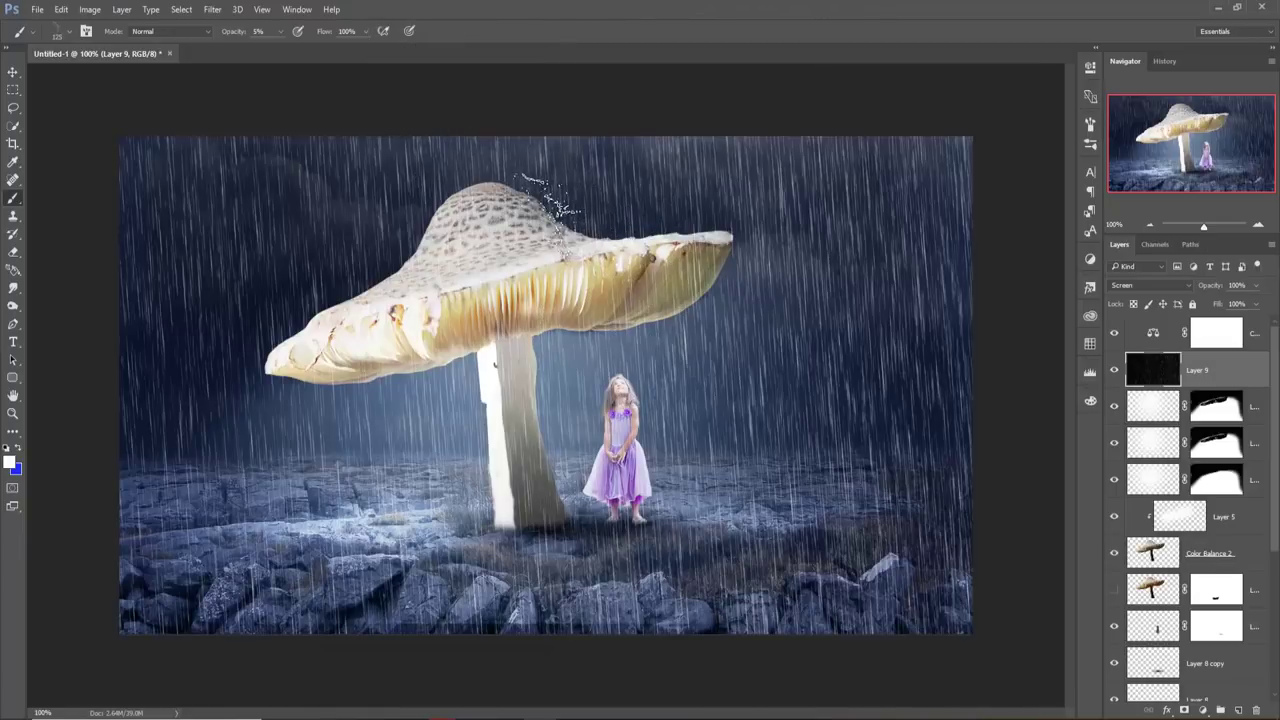
{"action": "right_click", "coordinate": [538, 218]}
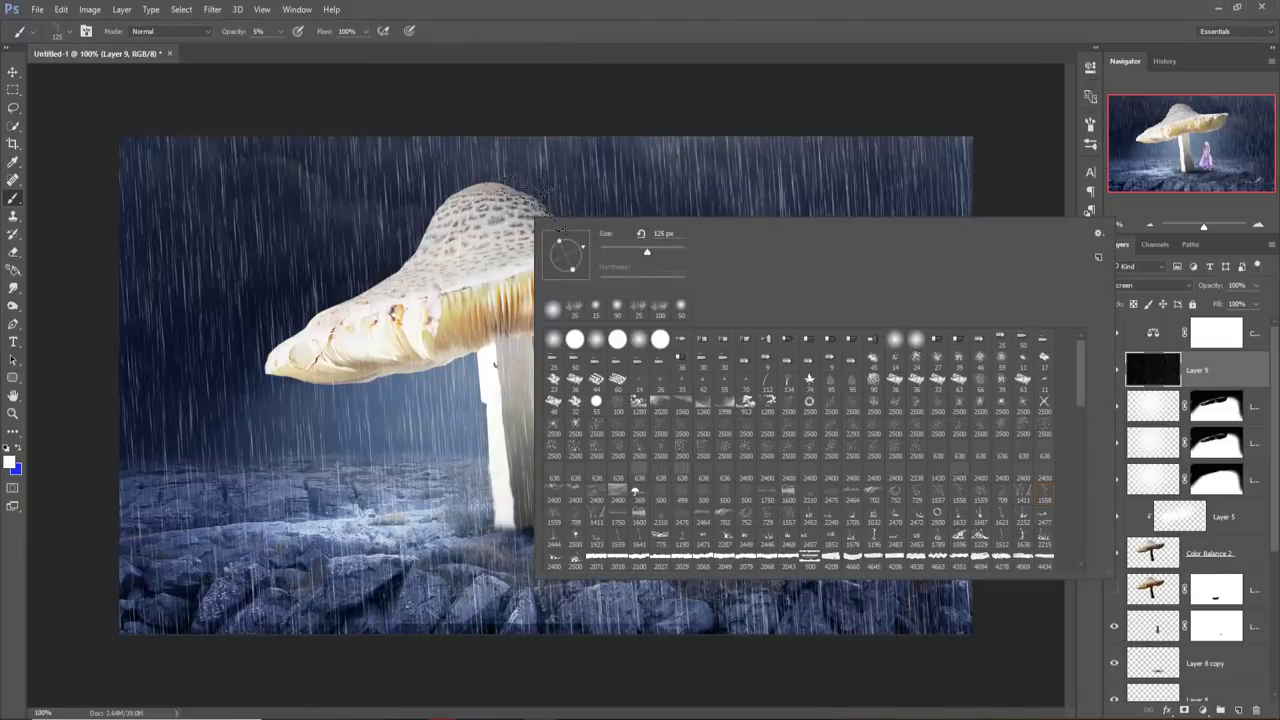
{"action": "key", "text": "Escape"}
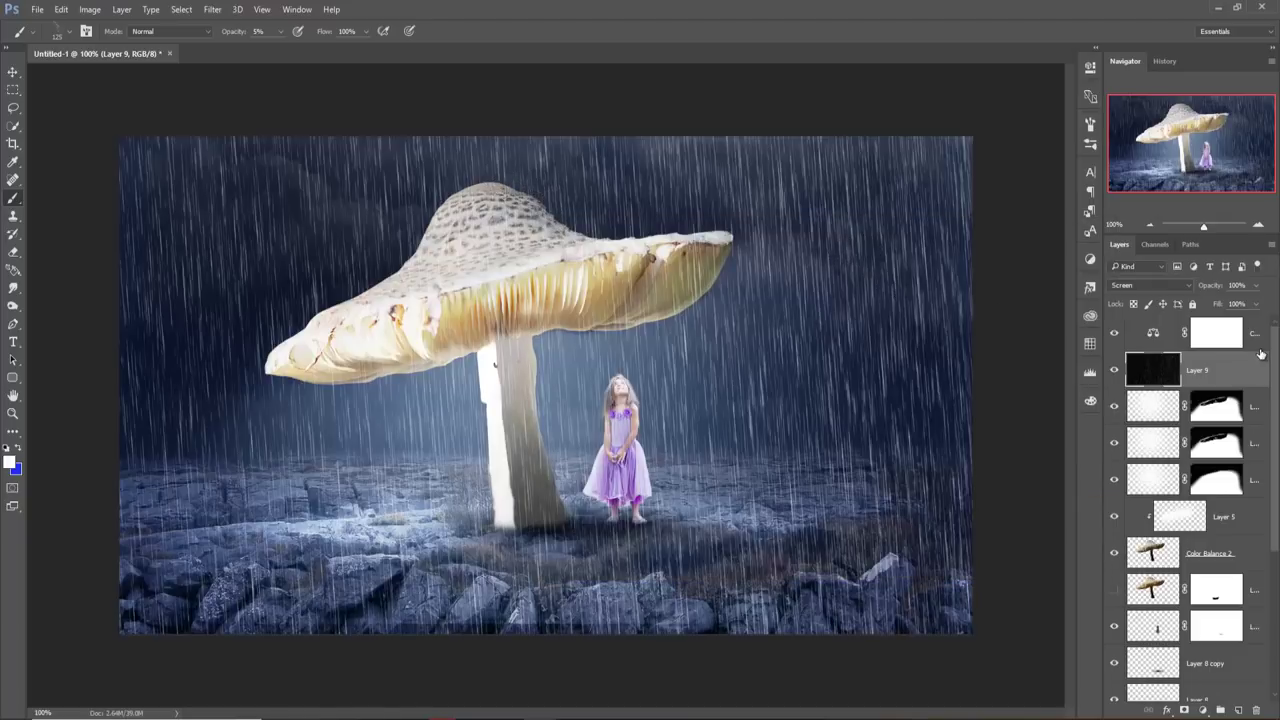
- On a new layer at 100% brush opacity, stamp splashes along the cap's upper right
{"action": "left_click", "coordinate": [1239, 708]}
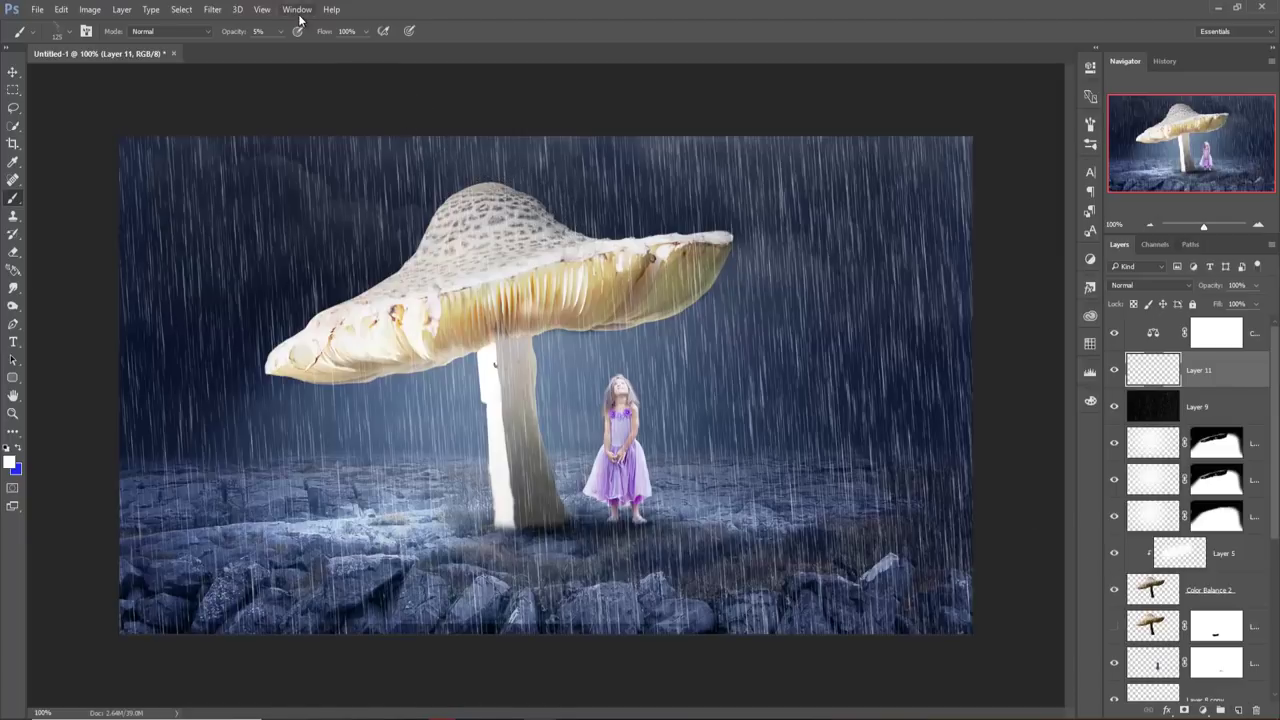
{"action": "left_click_drag", "start_coordinate": [281, 30], "coordinate": [525, 205]}
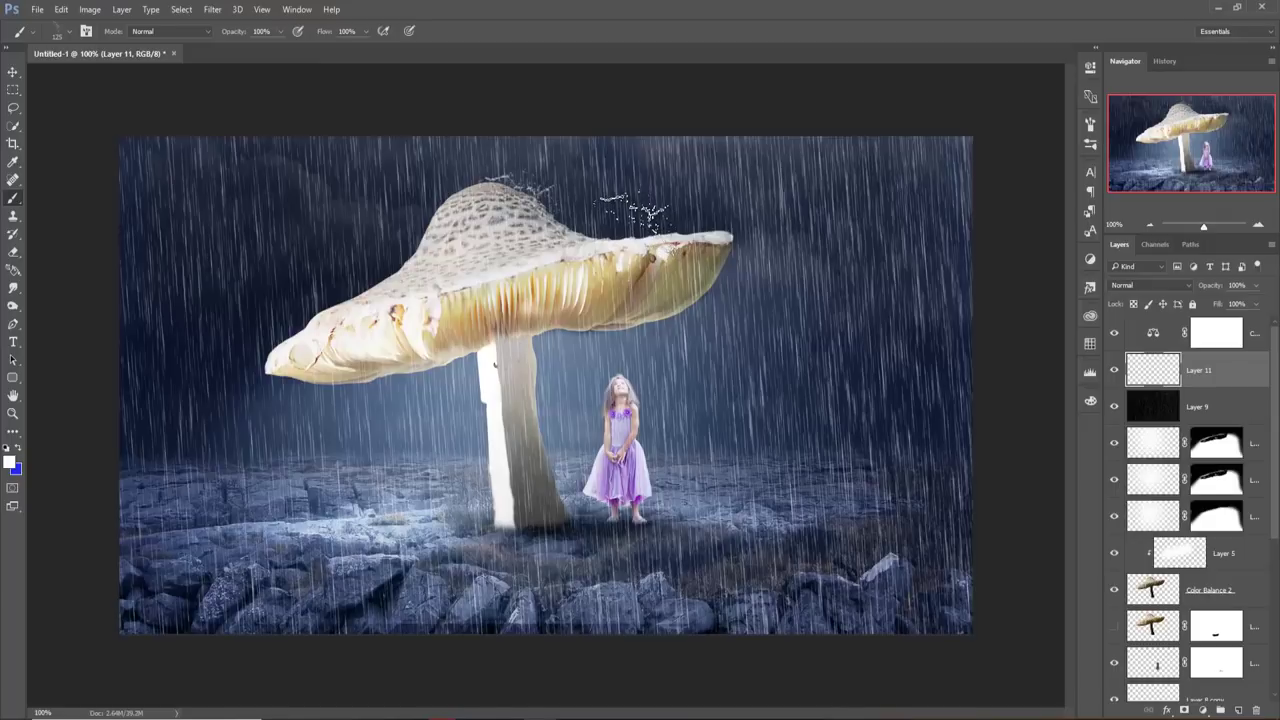
{"action": "right_click", "coordinate": [650, 225]}
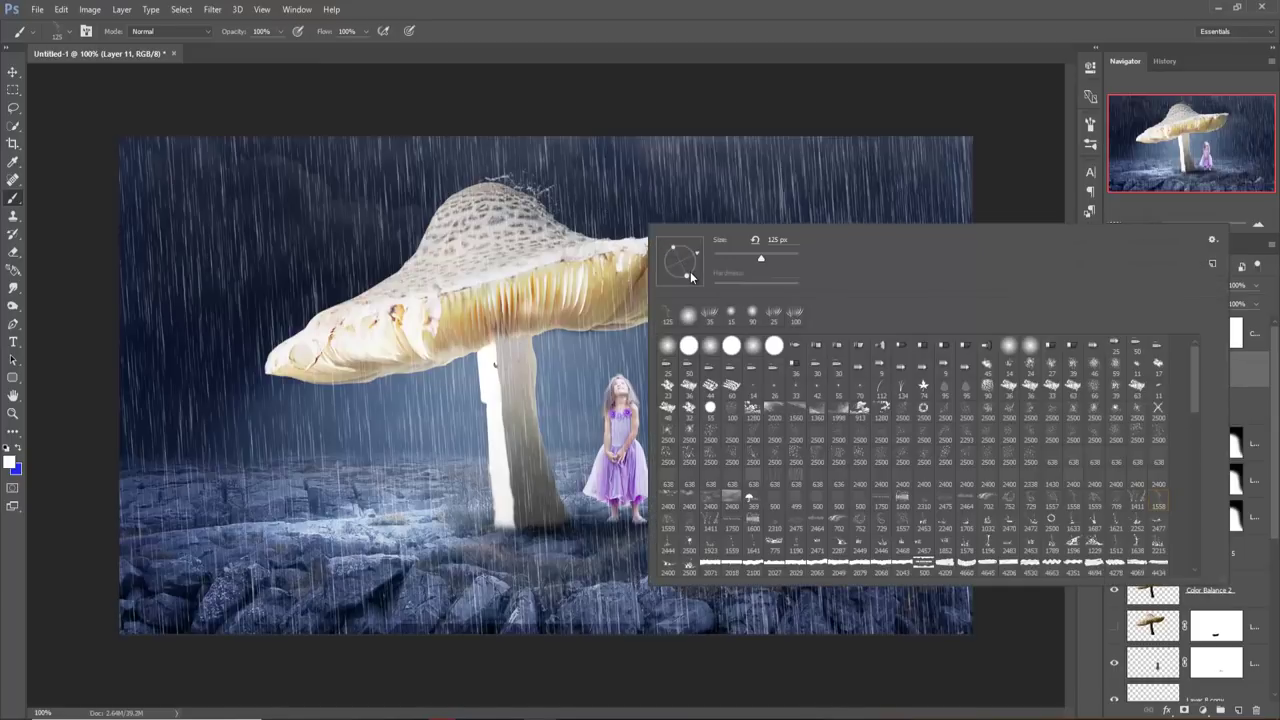
{"action": "left_click_drag", "start_coordinate": [690, 271], "coordinate": [700, 255]}
{"action": "left_click", "coordinate": [562, 218]}
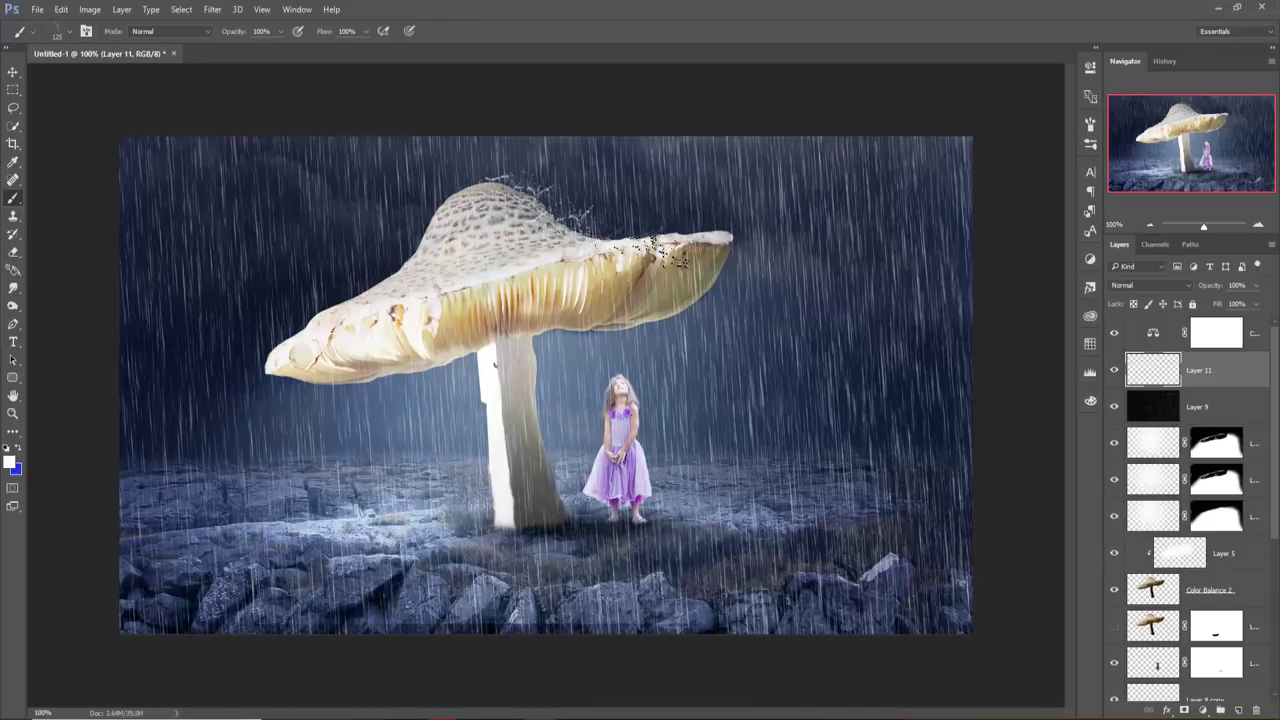
{"action": "right_click", "coordinate": [645, 228]}
{"action": "left_click", "coordinate": [625, 245]}
{"action": "left_click_drag", "start_coordinate": [615, 245], "coordinate": [730, 235]}
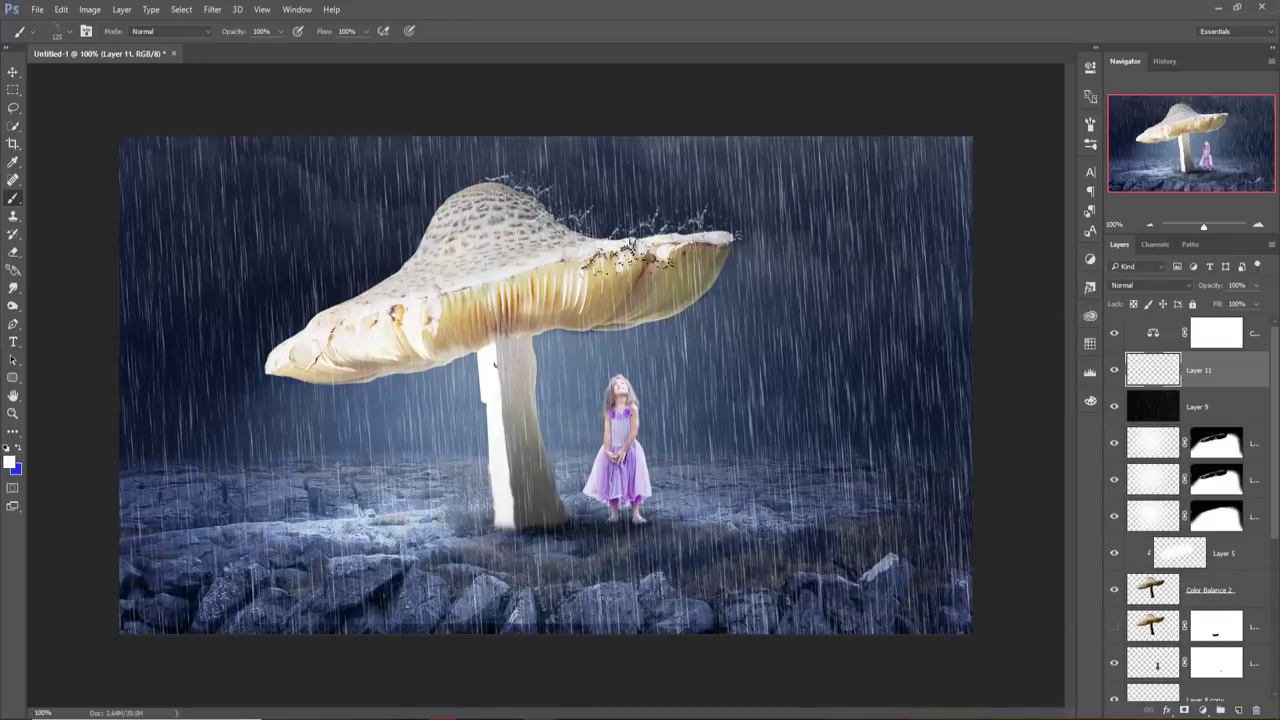
- Rotate the splash brush and stamp splashes along the cap's left edge
{"action": "right_click", "coordinate": [430, 262]}
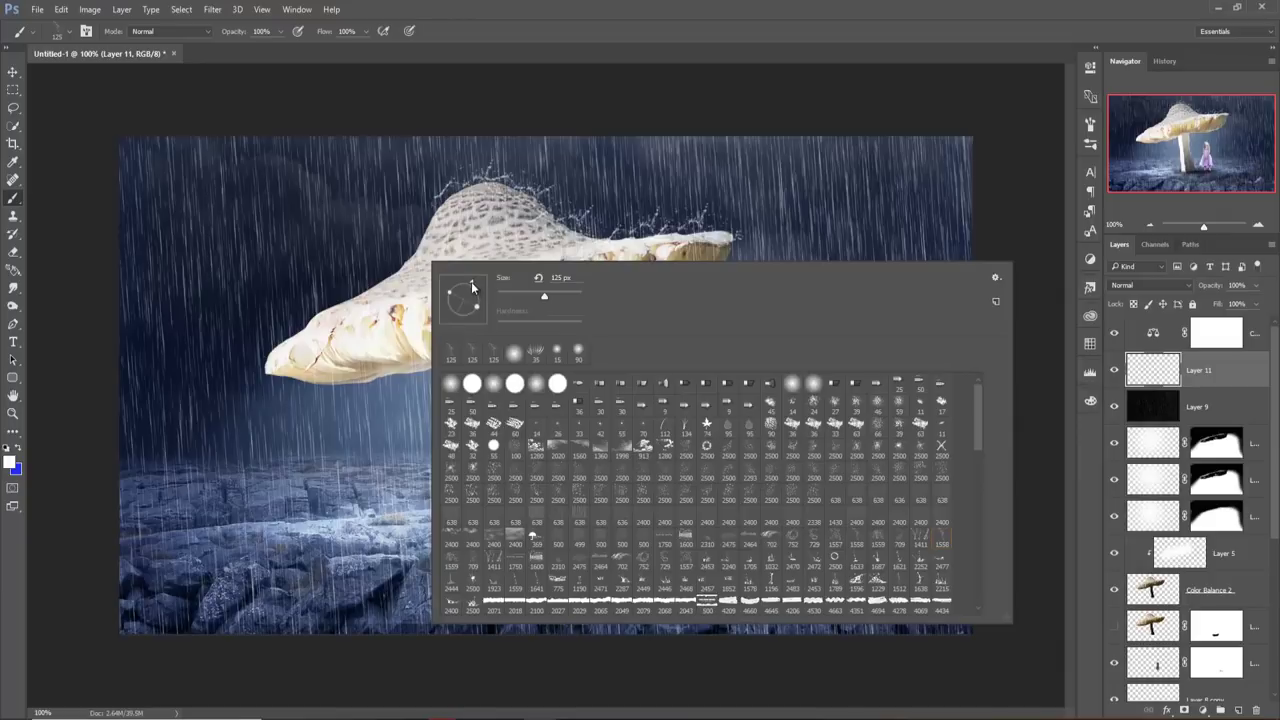
{"action": "left_click_drag", "start_coordinate": [473, 288], "coordinate": [484, 292]}
{"action": "left_click", "coordinate": [410, 268]}
{"action": "right_click", "coordinate": [478, 288]}
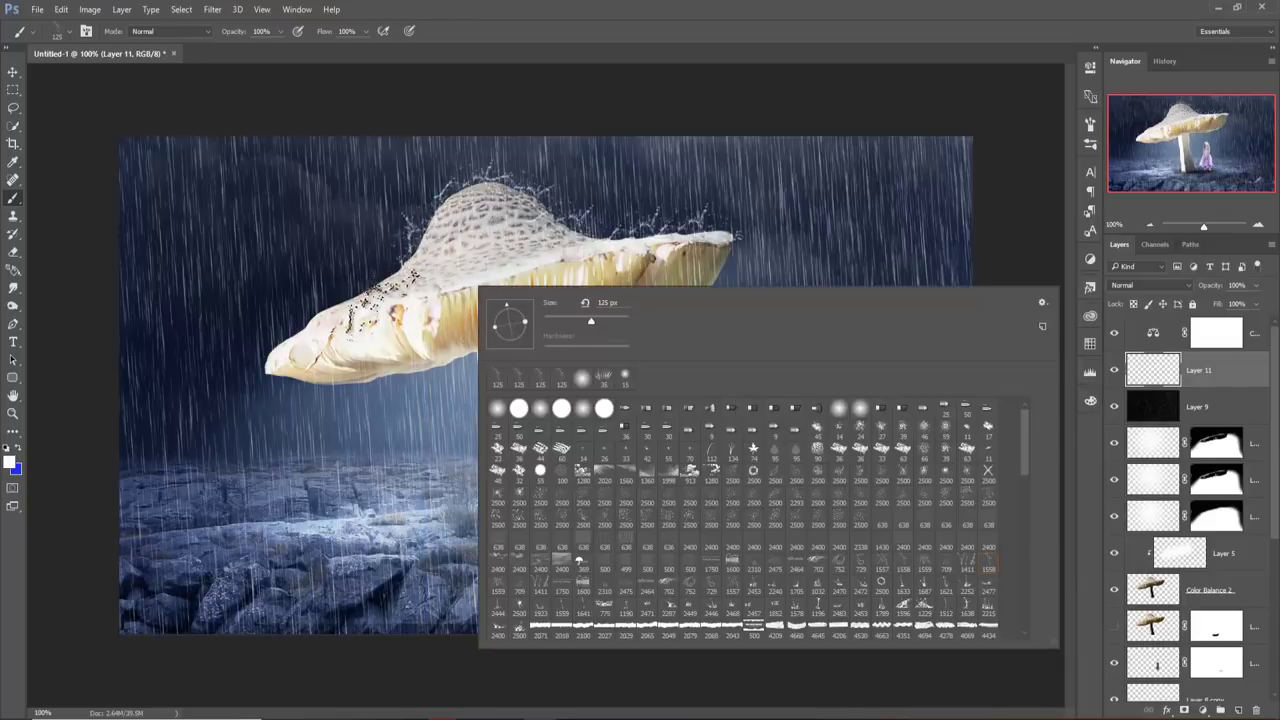
{"action": "left_click", "coordinate": [383, 296]}
{"action": "left_click_drag", "start_coordinate": [310, 320], "coordinate": [290, 340]}
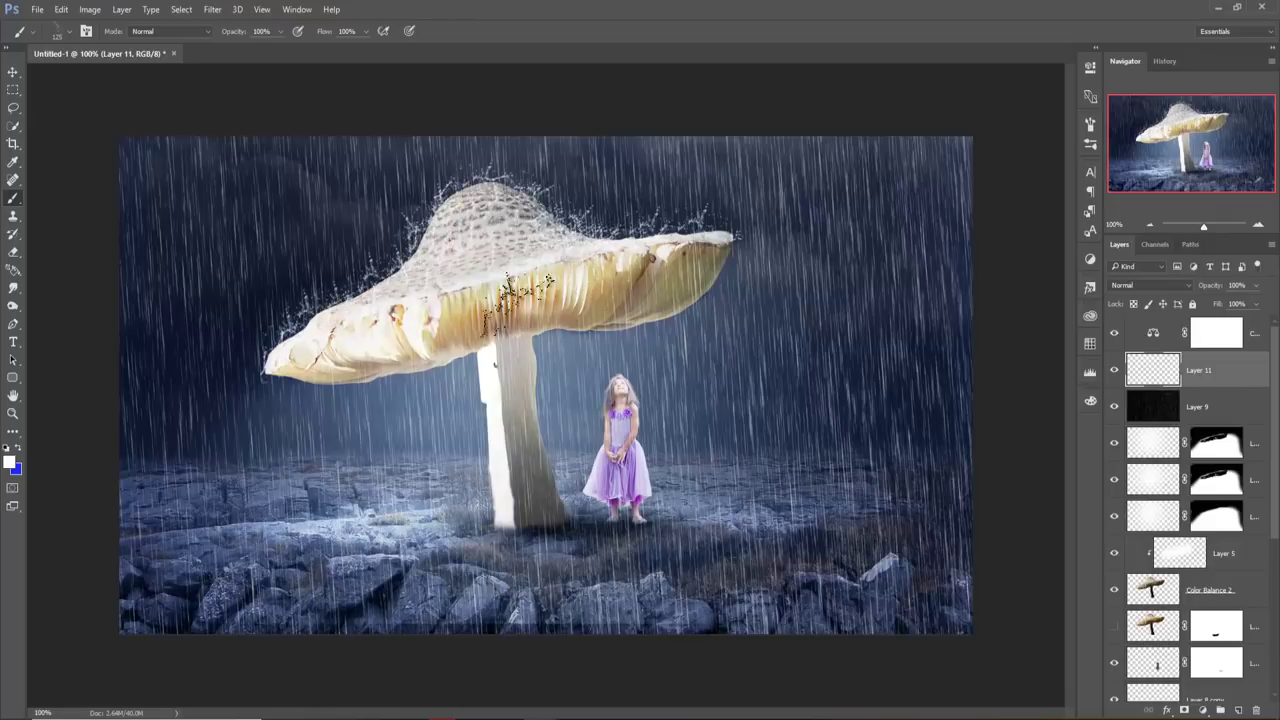
- Flip Layer 9 horizontally and stamp all visible layers into Layer 12 on top
{"action": "key", "text": "v"}
{"action": "left_click", "coordinate": [1155, 406]}
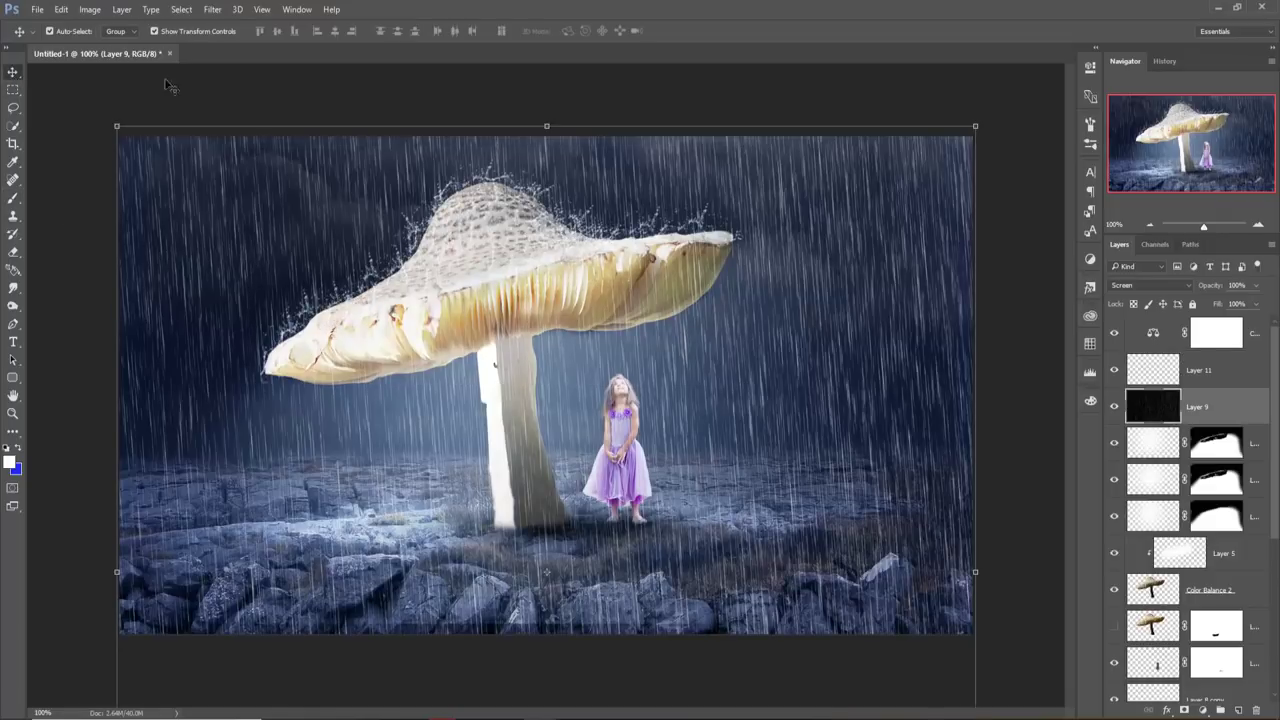
{"action": "left_click", "coordinate": [61, 9]}
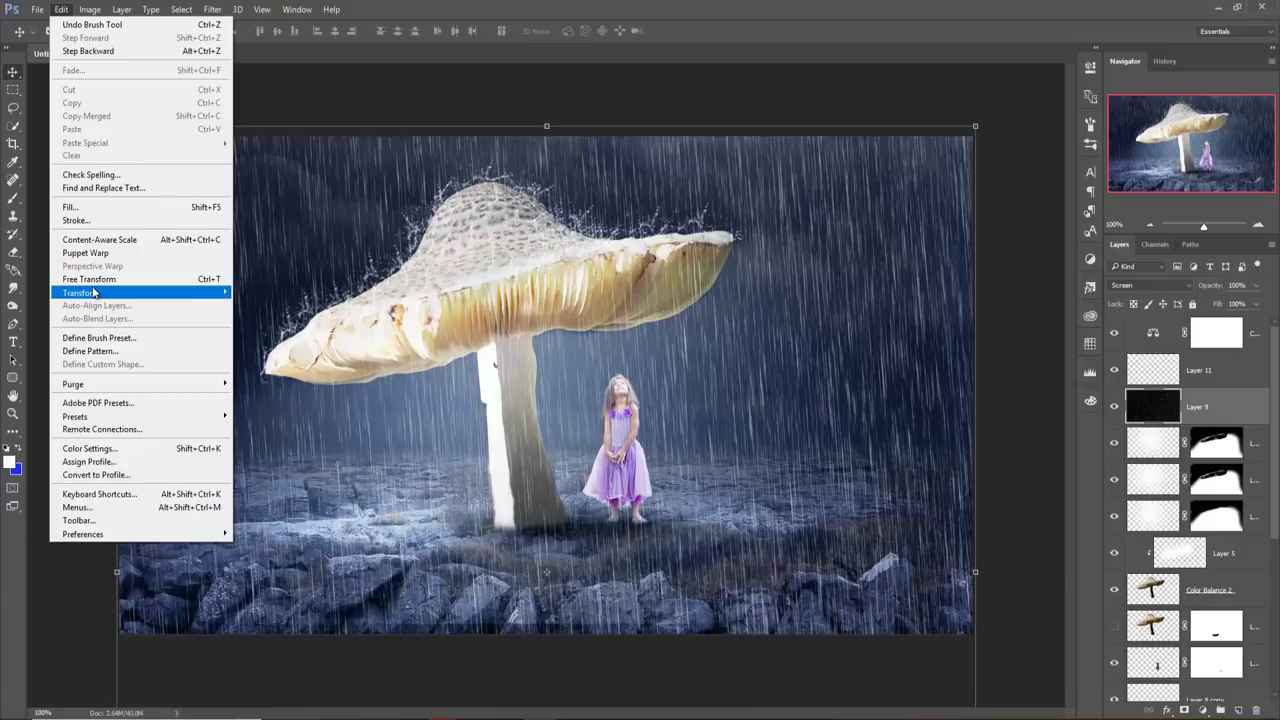
{"action": "mouse_move", "coordinate": [80, 292]}
{"action": "left_click", "coordinate": [304, 444]}
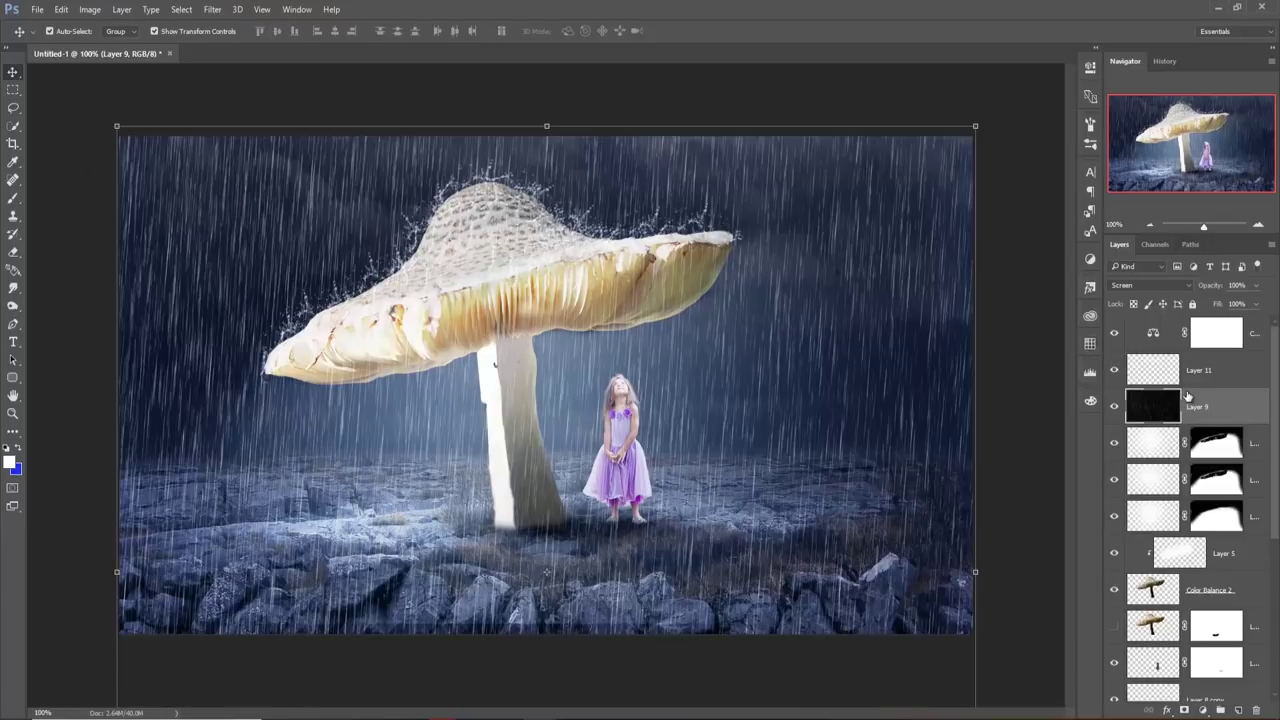
{"action": "left_click", "coordinate": [1259, 343]}
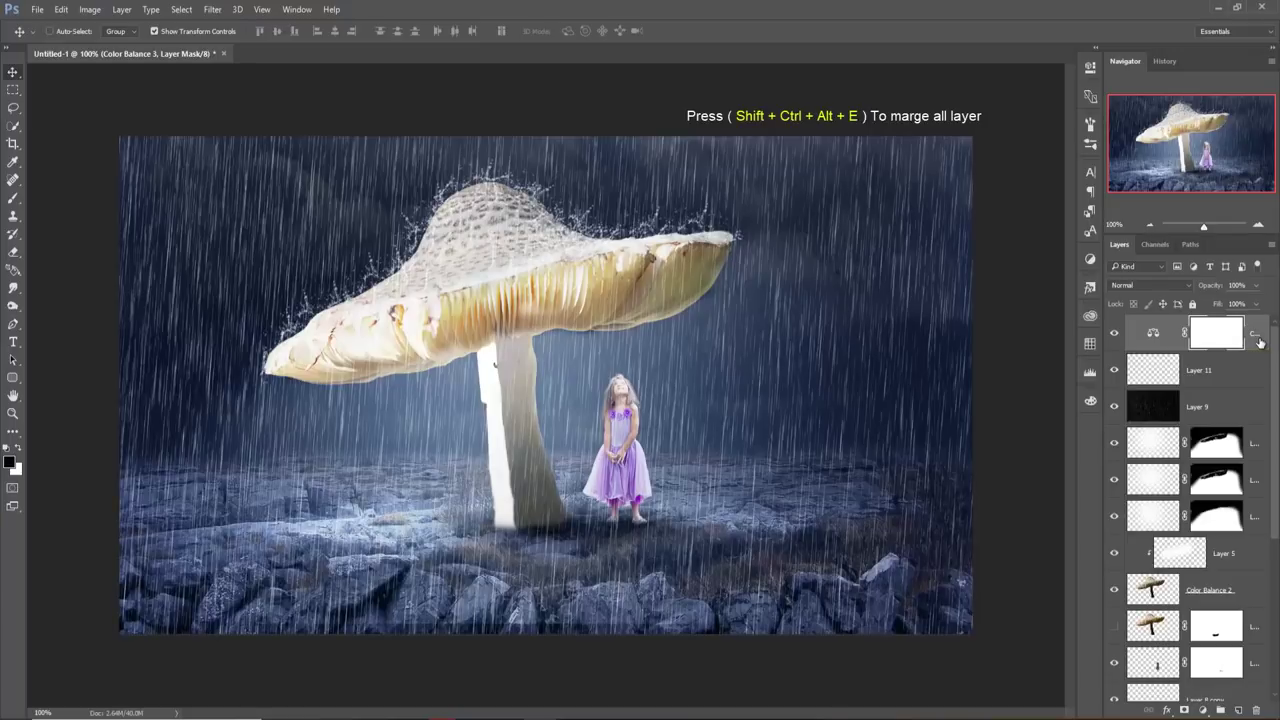
{"action": "key", "text": "ctrl+shift+alt+e"}
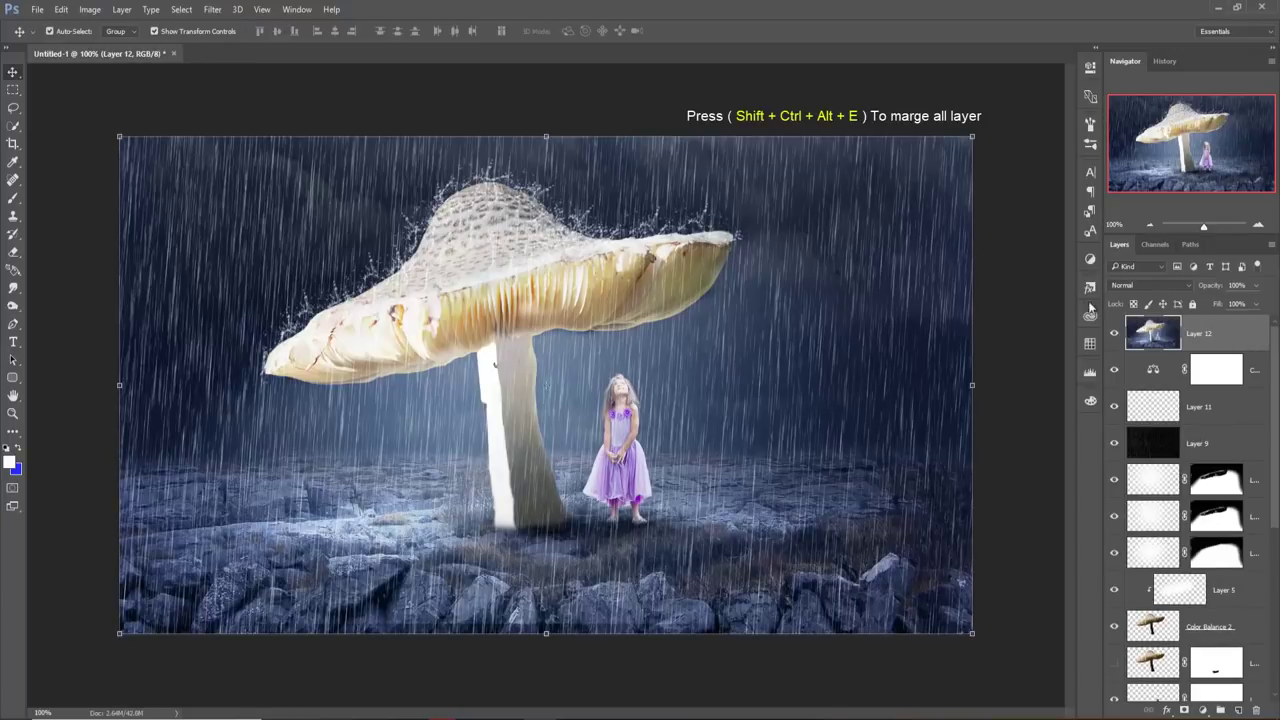
- In the Camera Raw filter, set Temperature +5, Exposure -0.35 and Saturation about +25
{"action": "left_click", "coordinate": [213, 10]}
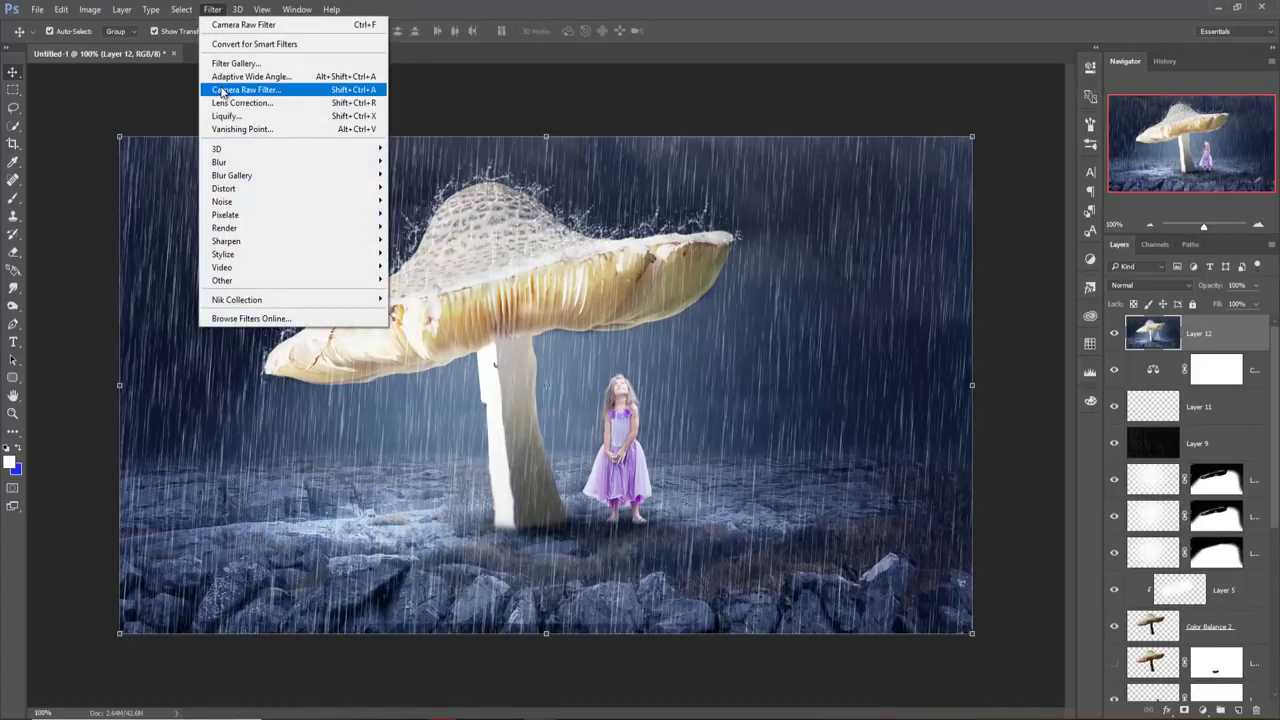
{"action": "left_click", "coordinate": [222, 92]}
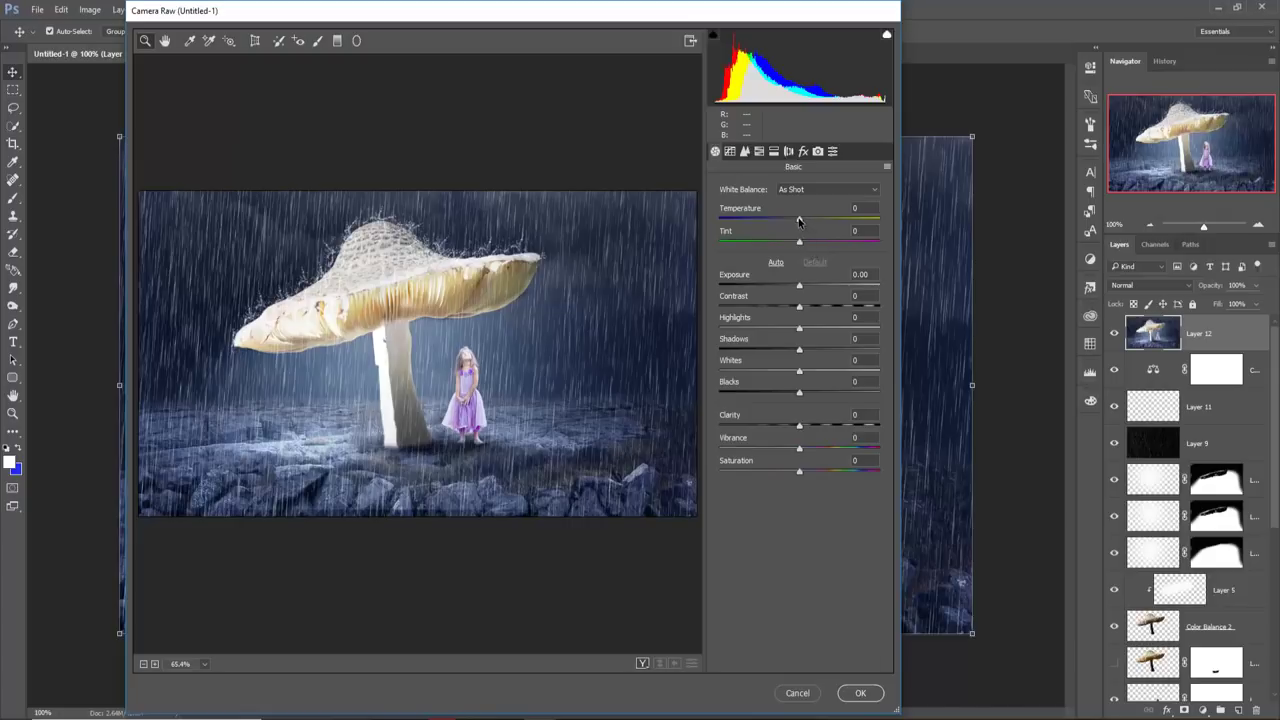
{"action": "left_click_drag", "start_coordinate": [798, 220], "coordinate": [802, 221]}
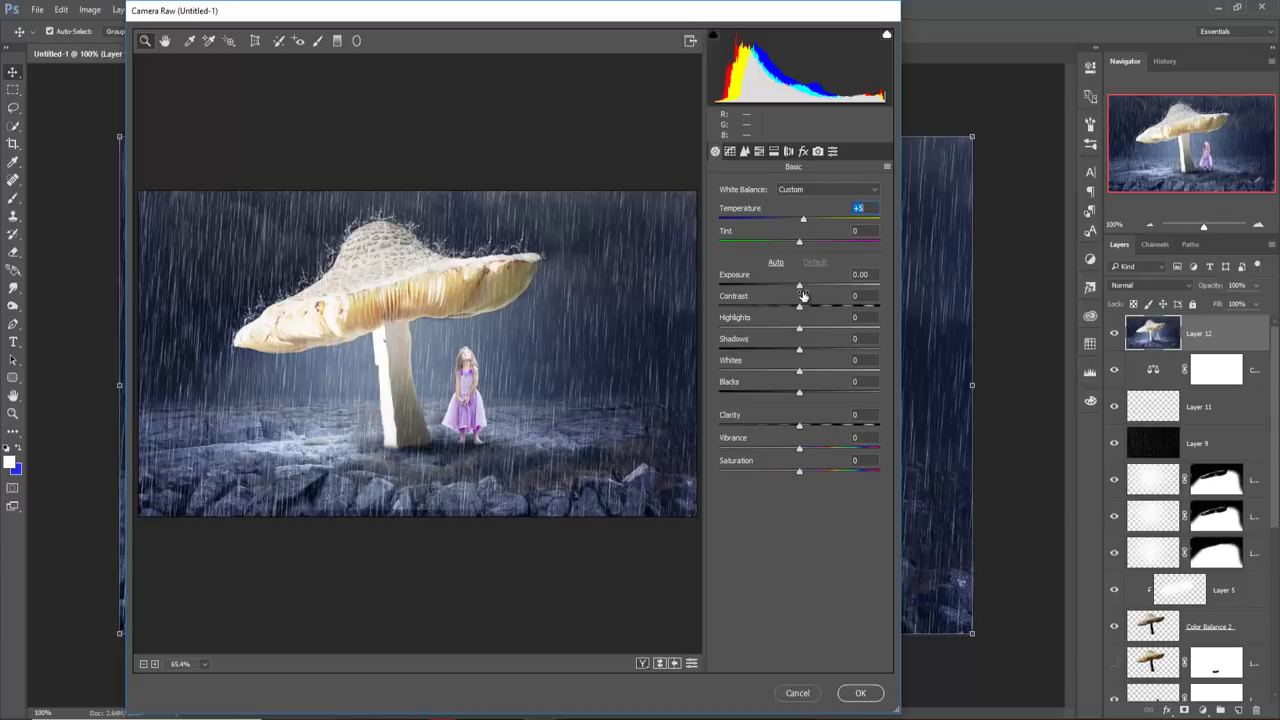
{"action": "left_click_drag", "start_coordinate": [799, 288], "coordinate": [794, 288]}
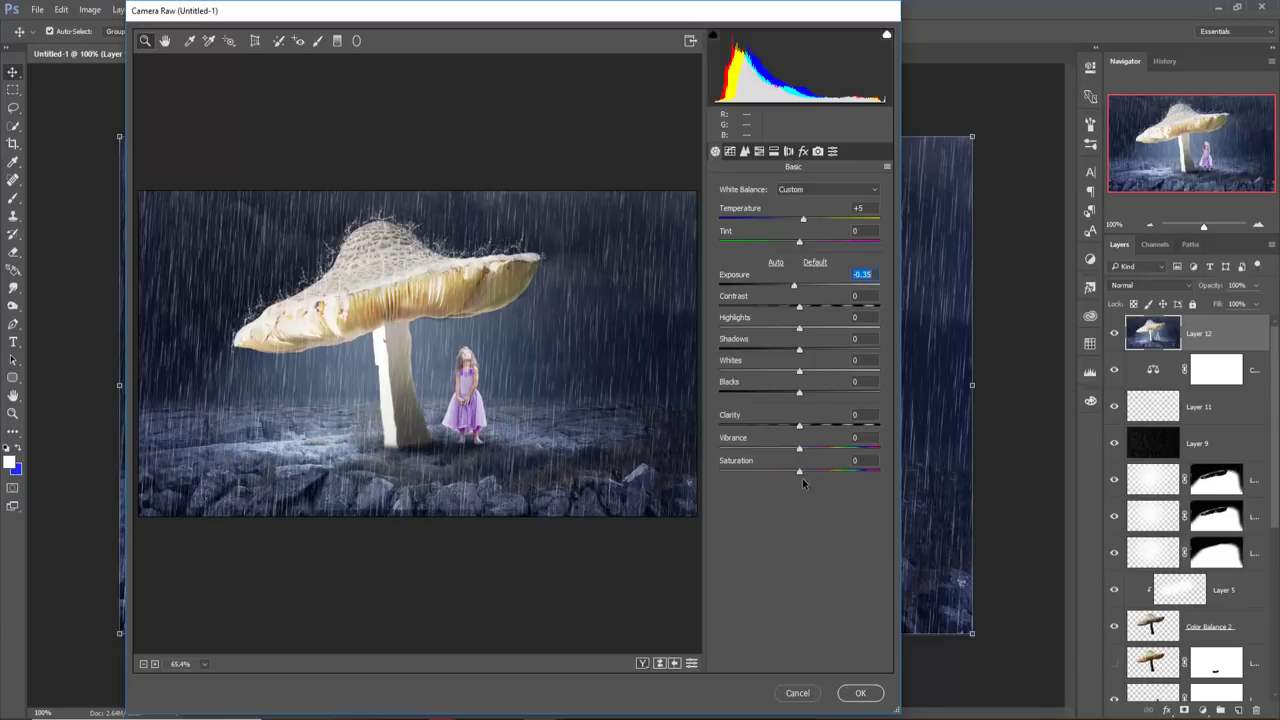
{"action": "left_click_drag", "start_coordinate": [799, 472], "coordinate": [817, 473]}
{"action": "left_click_drag", "start_coordinate": [816, 476], "coordinate": [820, 474]}
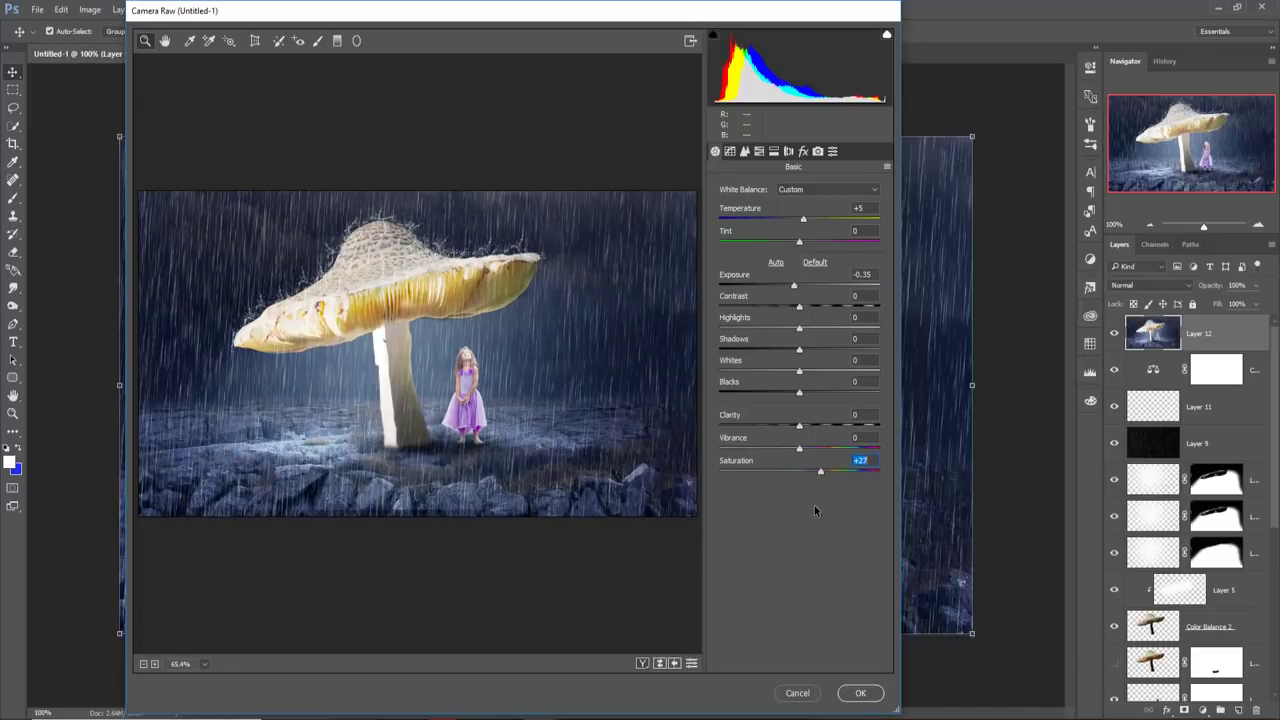
{"action": "left_click_drag", "start_coordinate": [823, 475], "coordinate": [818, 476]}
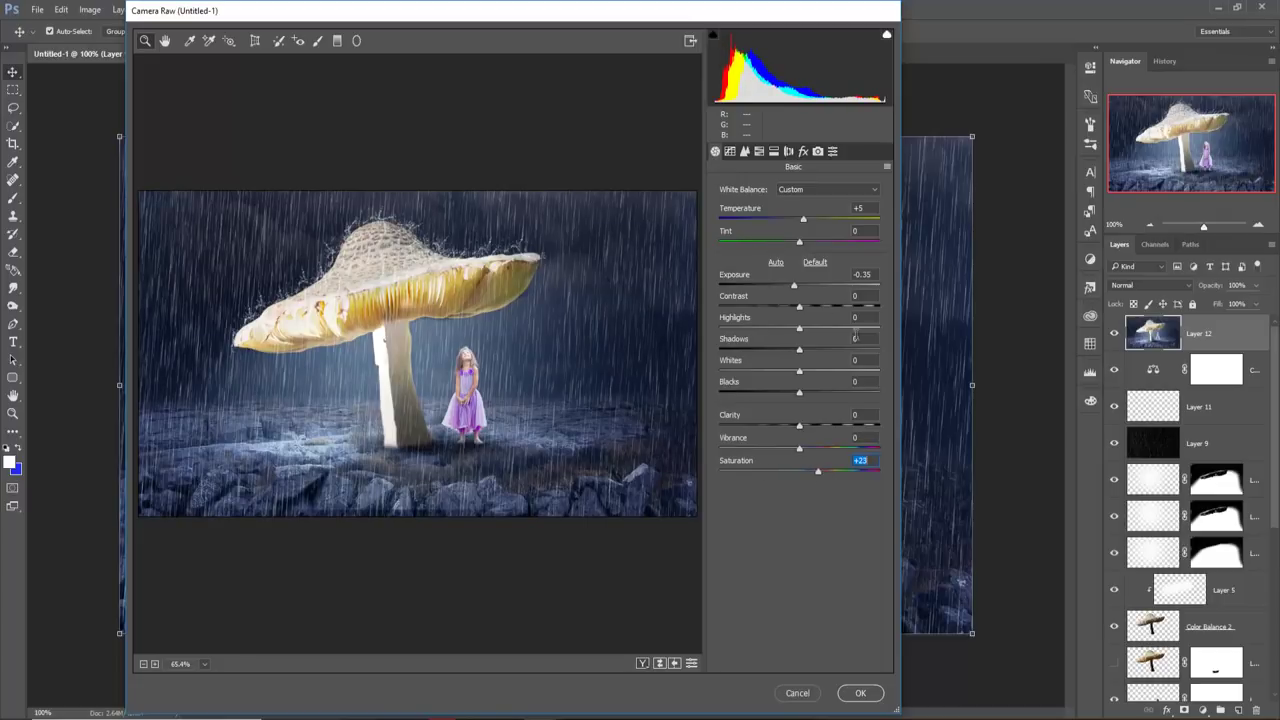
- Set the Camera Raw sharpening amount to 54
{"action": "left_click", "coordinate": [744, 151]}
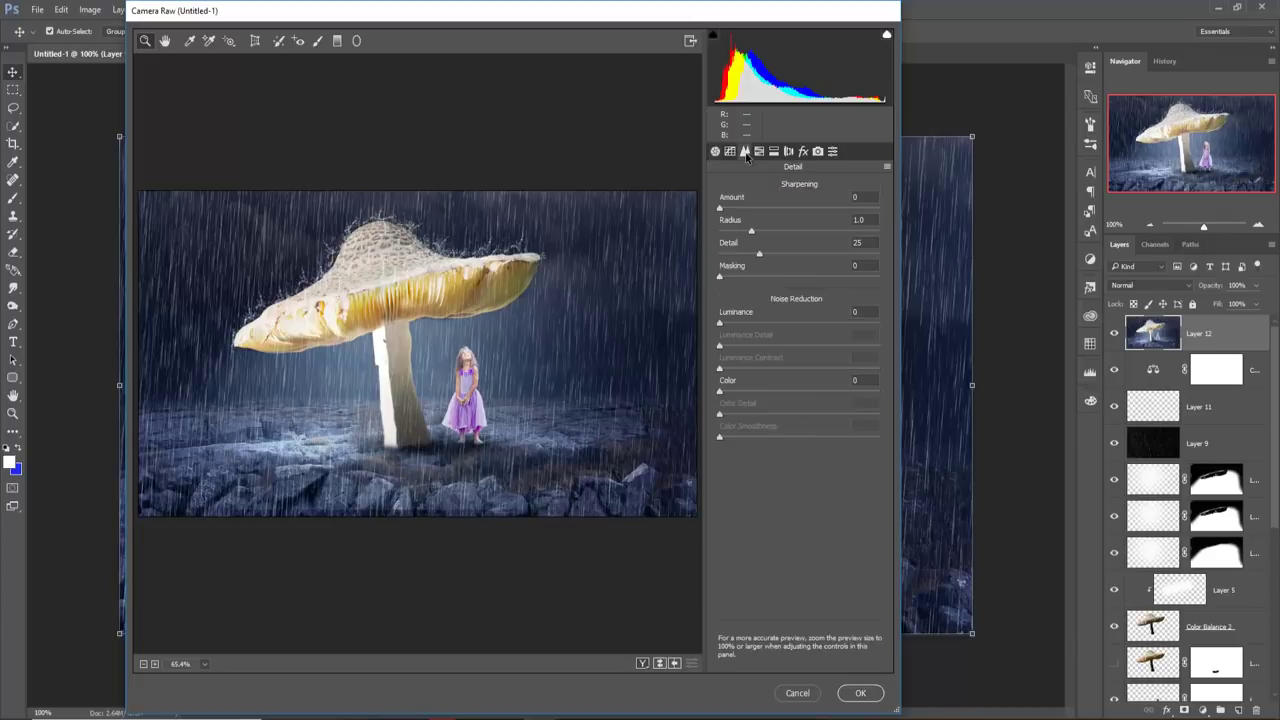
{"action": "left_click_drag", "start_coordinate": [720, 208], "coordinate": [780, 209]}
{"action": "left_click_drag", "start_coordinate": [780, 210], "coordinate": [777, 214]}
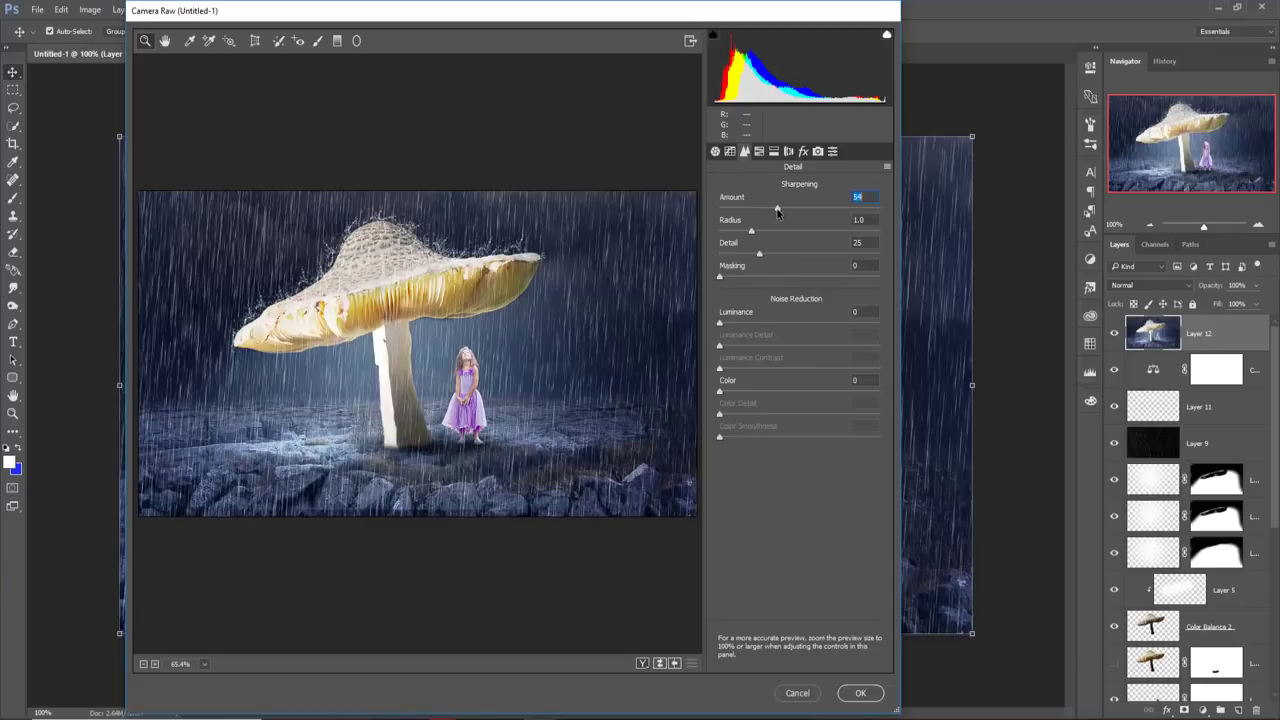
- Split-tone highlights hue 60/saturation 20 and shadows hue 230/saturation 12, then apply Camera Raw
{"action": "left_click", "coordinate": [804, 151]}
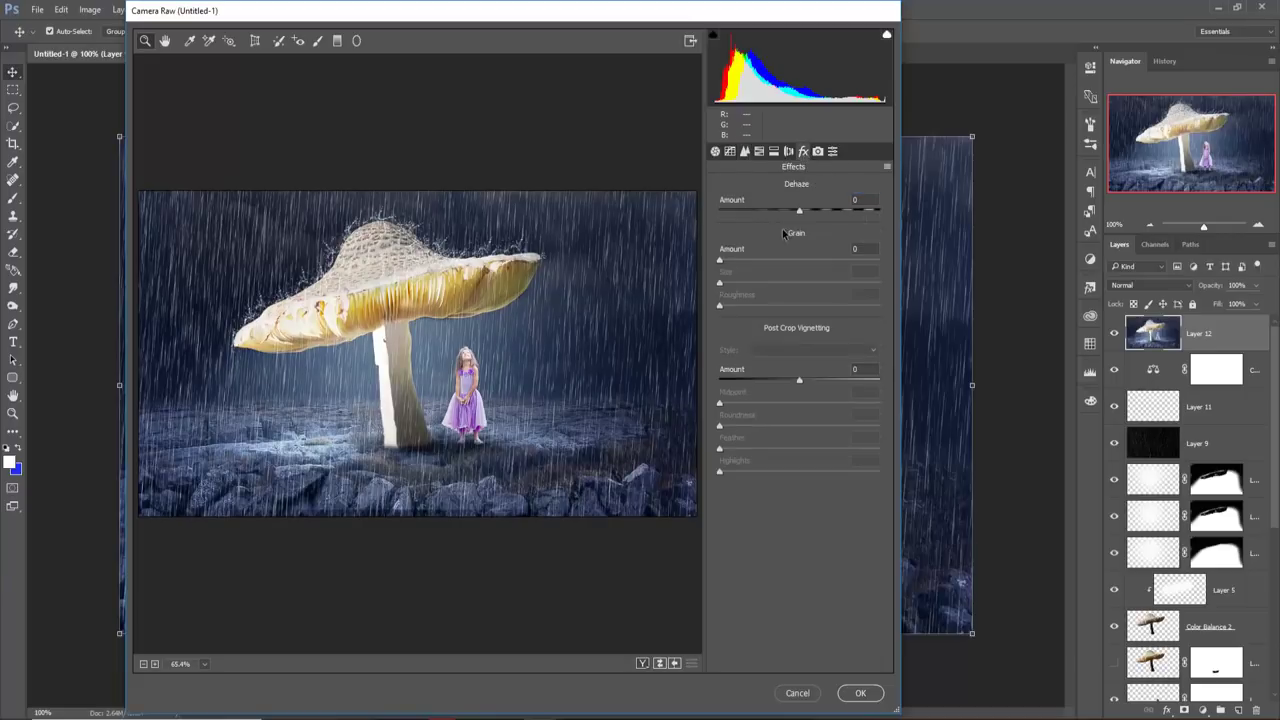
{"action": "left_click", "coordinate": [772, 152]}
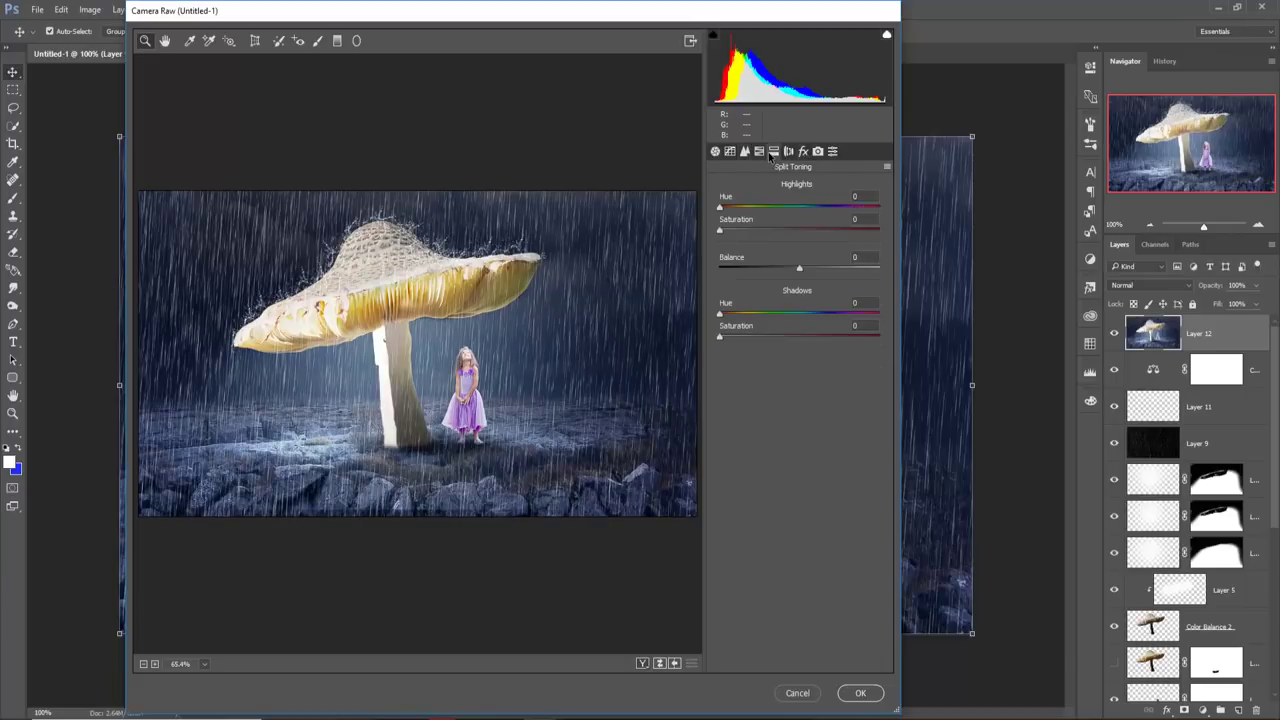
{"action": "left_click", "coordinate": [724, 208]}
{"action": "mouse_move", "coordinate": [727, 209]}
{"action": "left_mouse_down"}
{"action": "mouse_move", "coordinate": [746, 208]}
{"action": "mouse_move", "coordinate": [740, 234]}
{"action": "mouse_move", "coordinate": [751, 234]}
{"action": "left_mouse_up"}
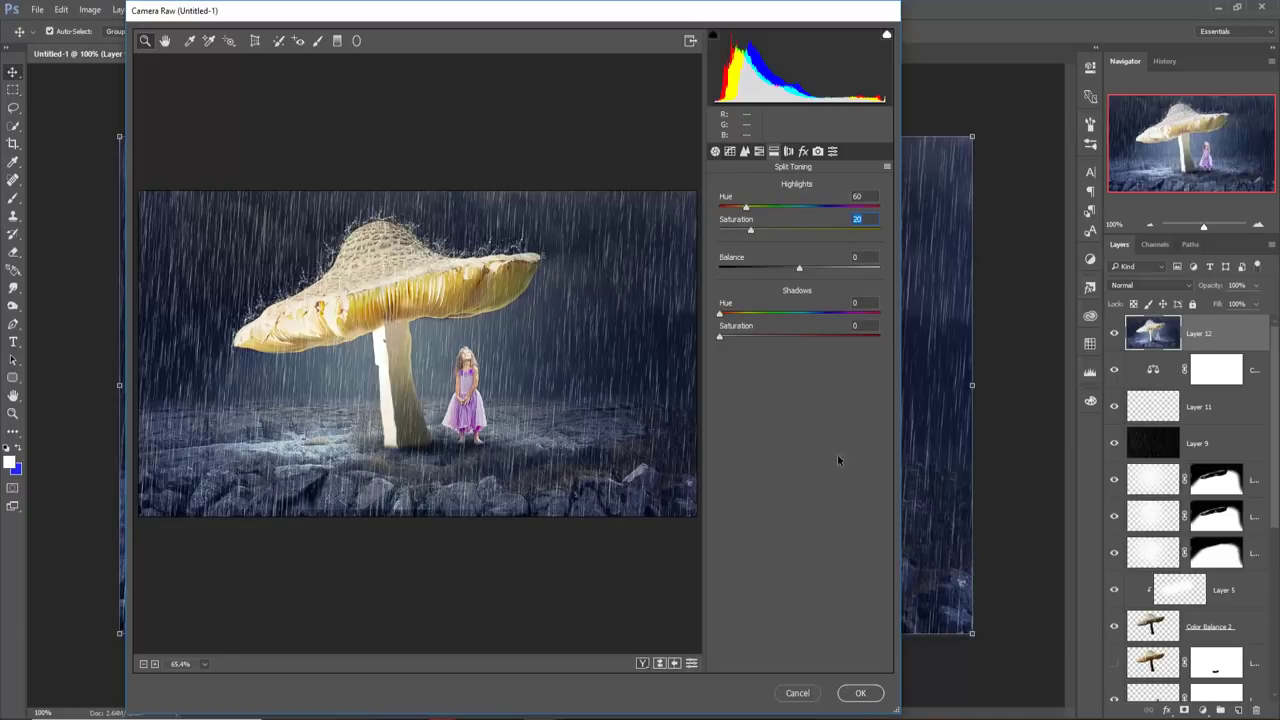
{"action": "left_click_drag", "start_coordinate": [720, 314], "coordinate": [816, 317]}
{"action": "left_click_drag", "start_coordinate": [722, 340], "coordinate": [730, 340]}
{"action": "left_click_drag", "start_coordinate": [816, 316], "coordinate": [821, 316]}
{"action": "left_click_drag", "start_coordinate": [728, 340], "coordinate": [737, 340]}
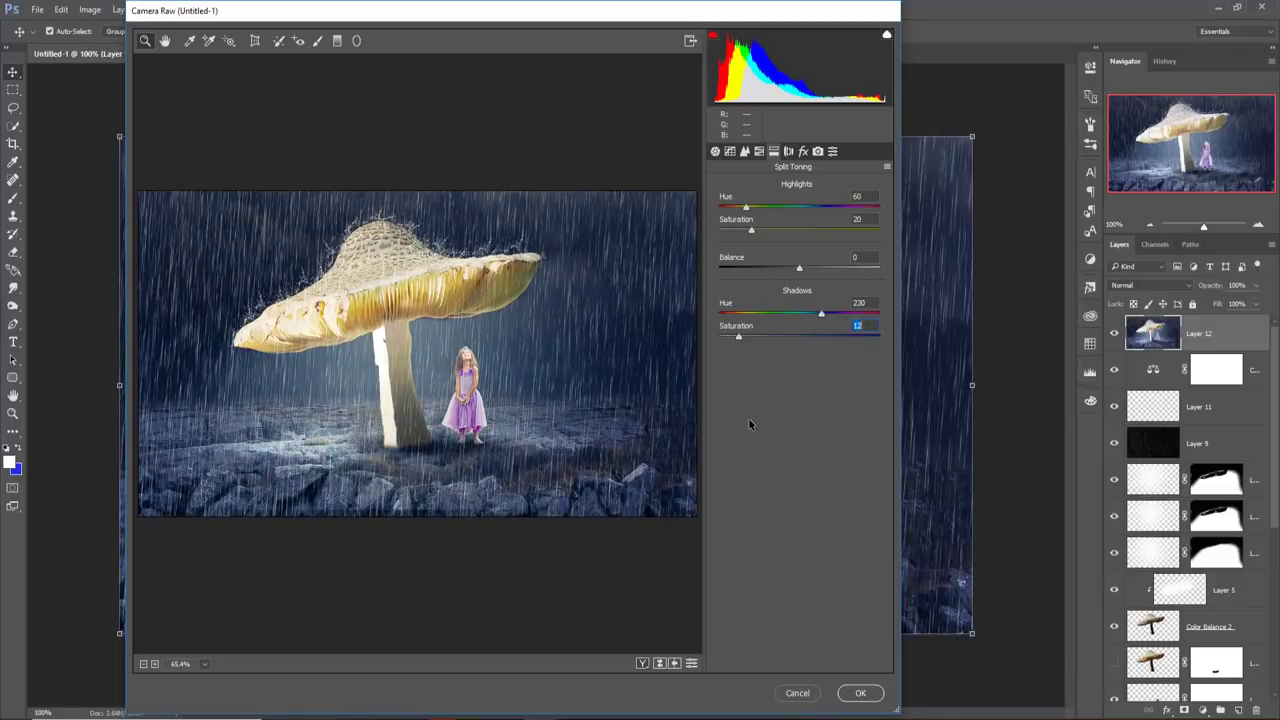
{"action": "left_click", "coordinate": [860, 693]}
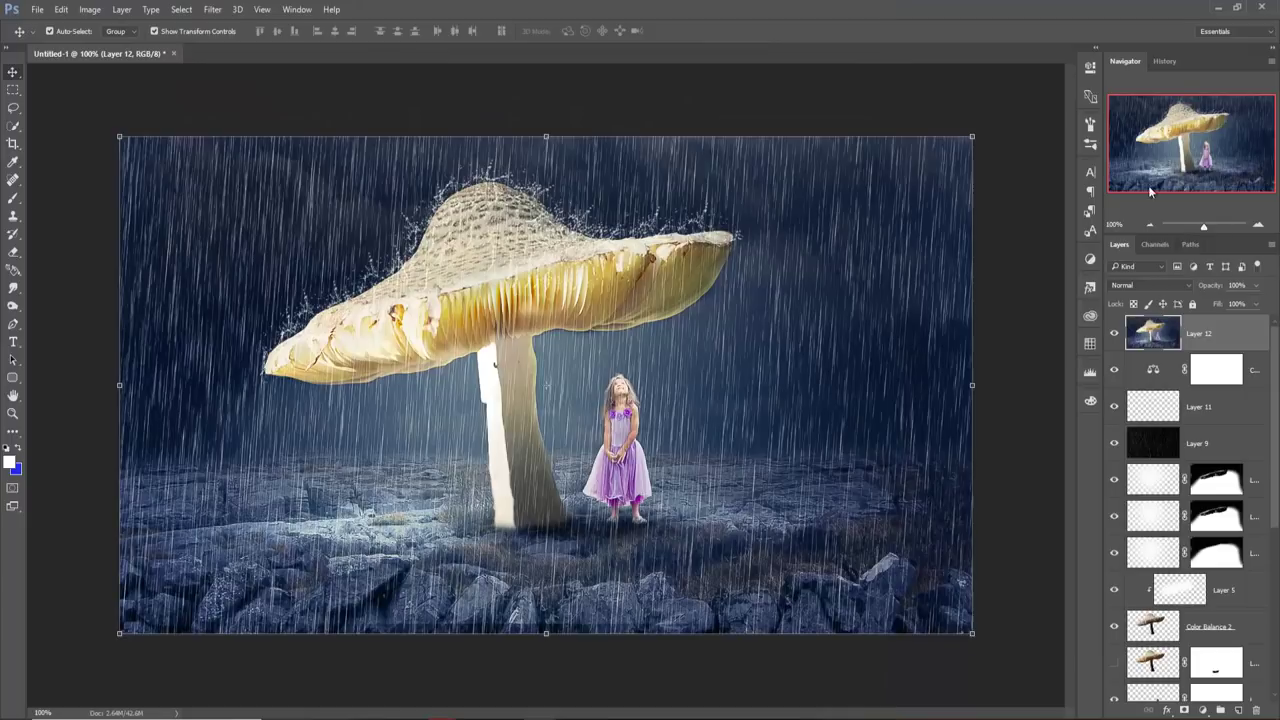
- Apply Color Efex Pro 4's Brilliance / Warmth filter as a new layer above Layer 12
{"action": "left_click", "coordinate": [213, 10]}
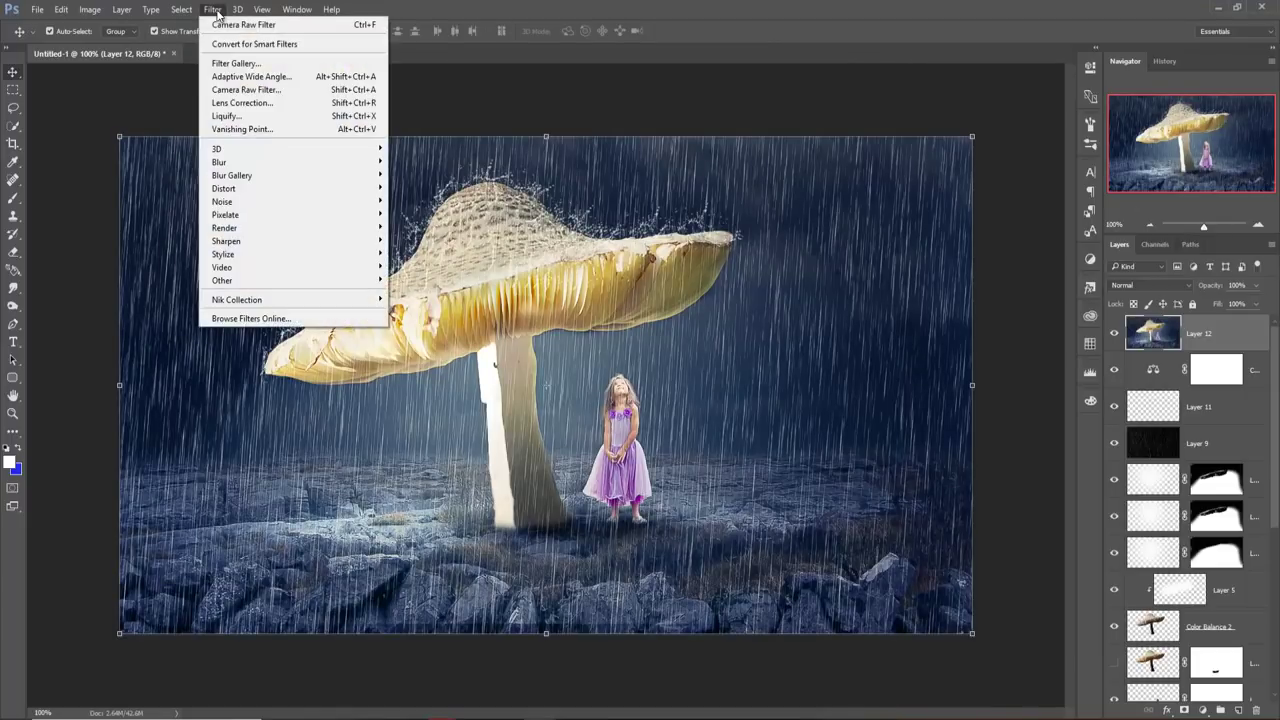
{"action": "mouse_move", "coordinate": [237, 300]}
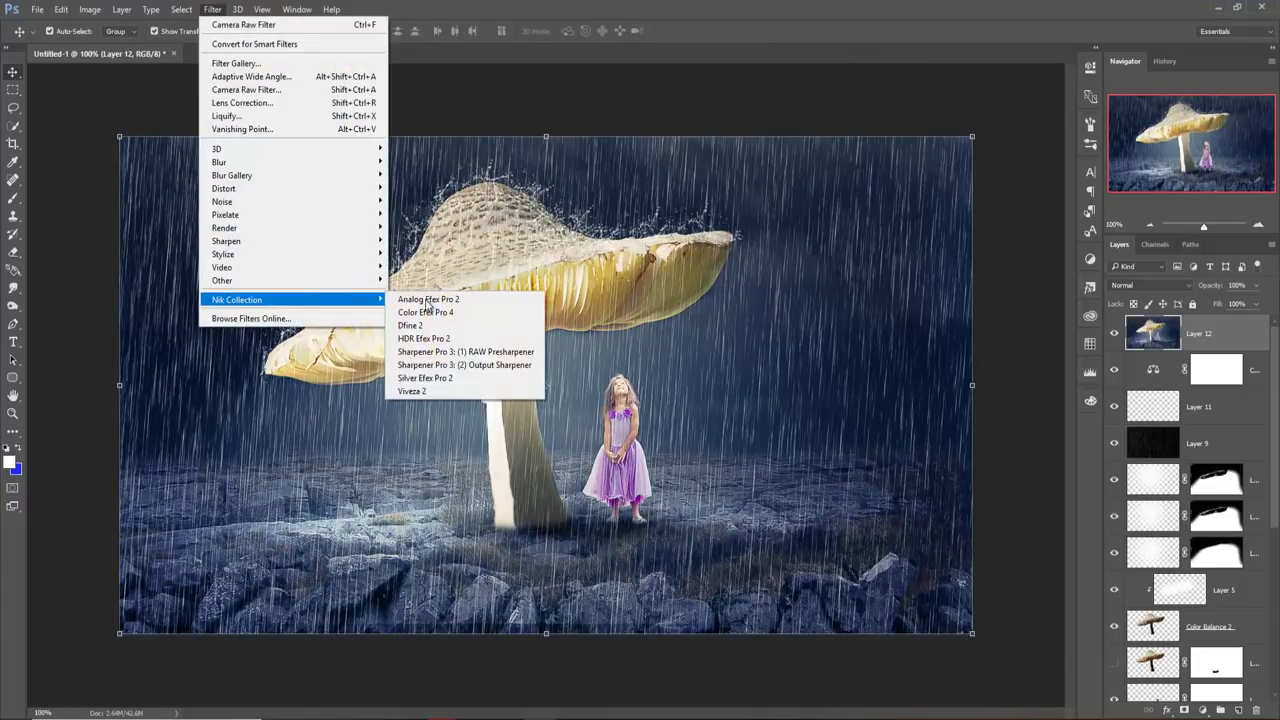
{"action": "left_click", "coordinate": [427, 302]}
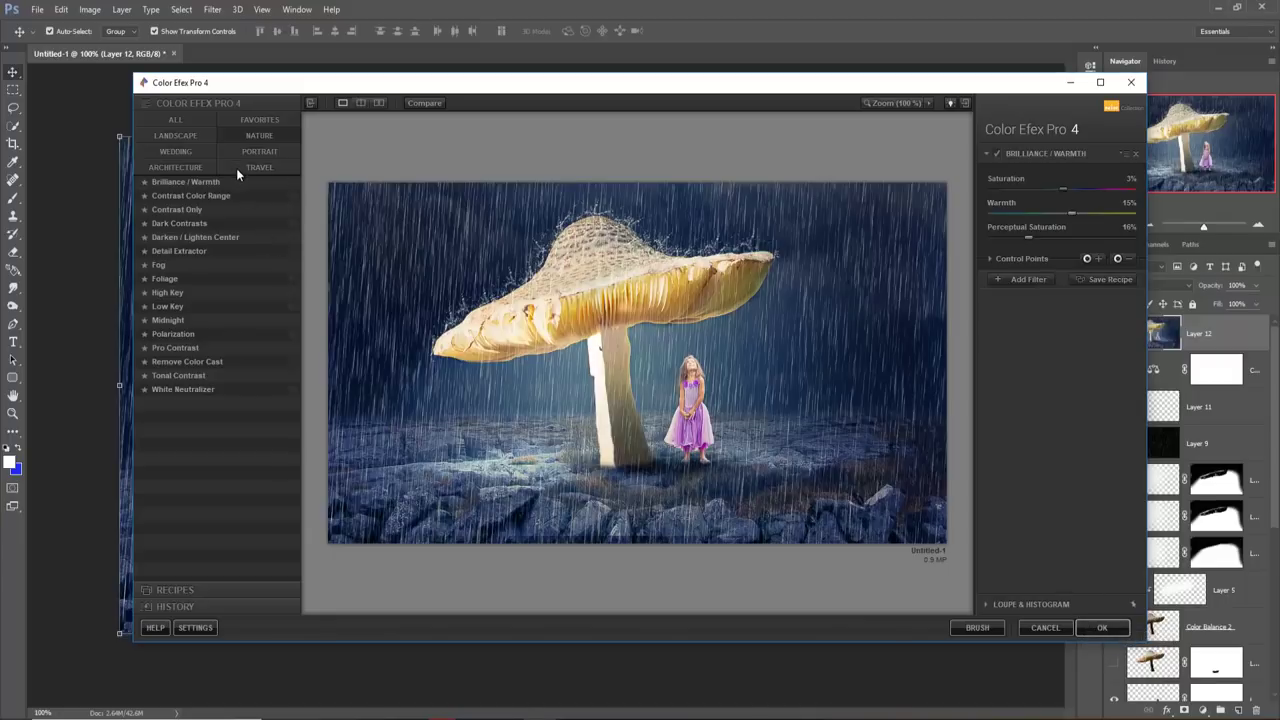
{"action": "left_click", "coordinate": [1102, 627]}
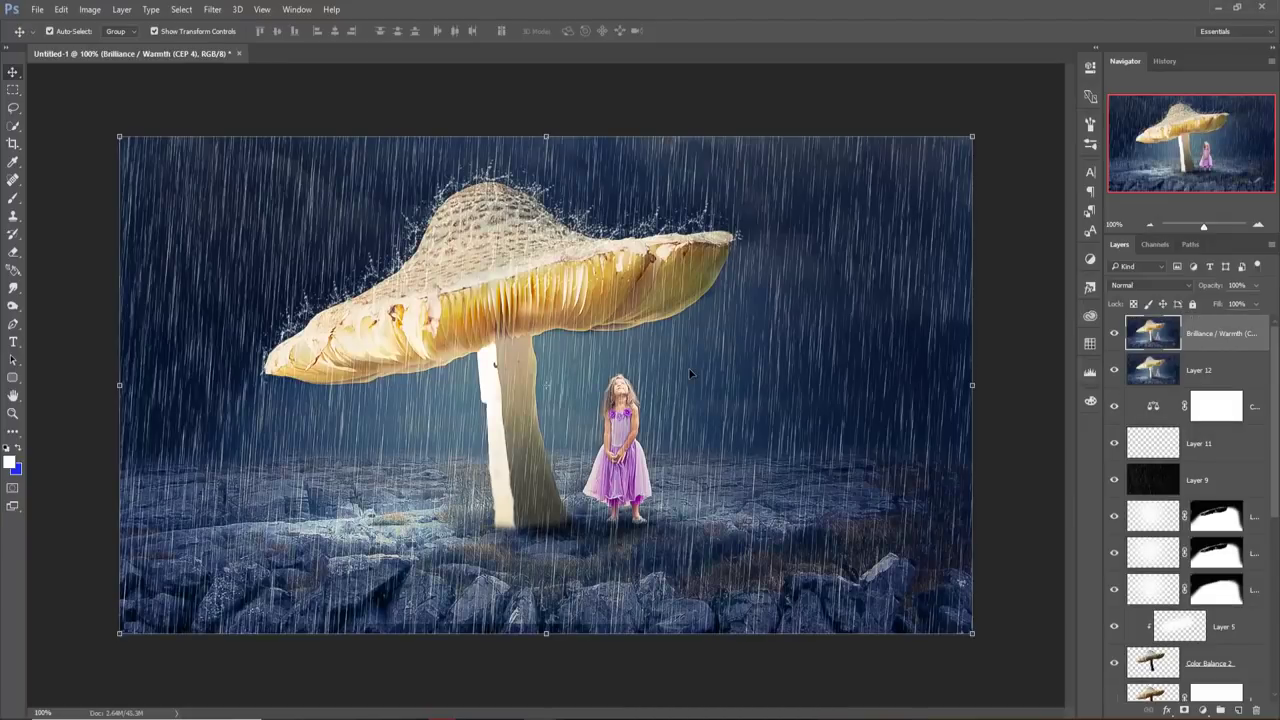
- Duplicate the Brilliance / Warmth layer
{"action": "right_click", "coordinate": [1185, 345]}
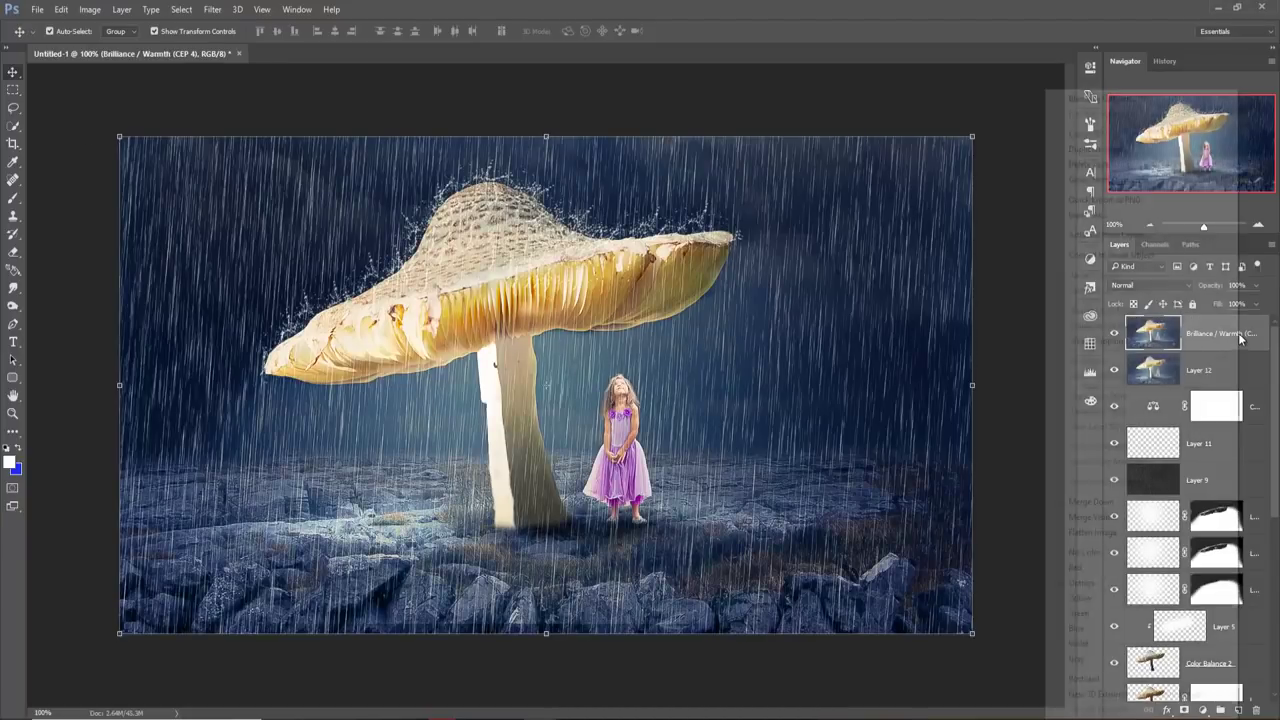
{"action": "left_click", "coordinate": [1080, 194]}
{"action": "left_click", "coordinate": [757, 224]}
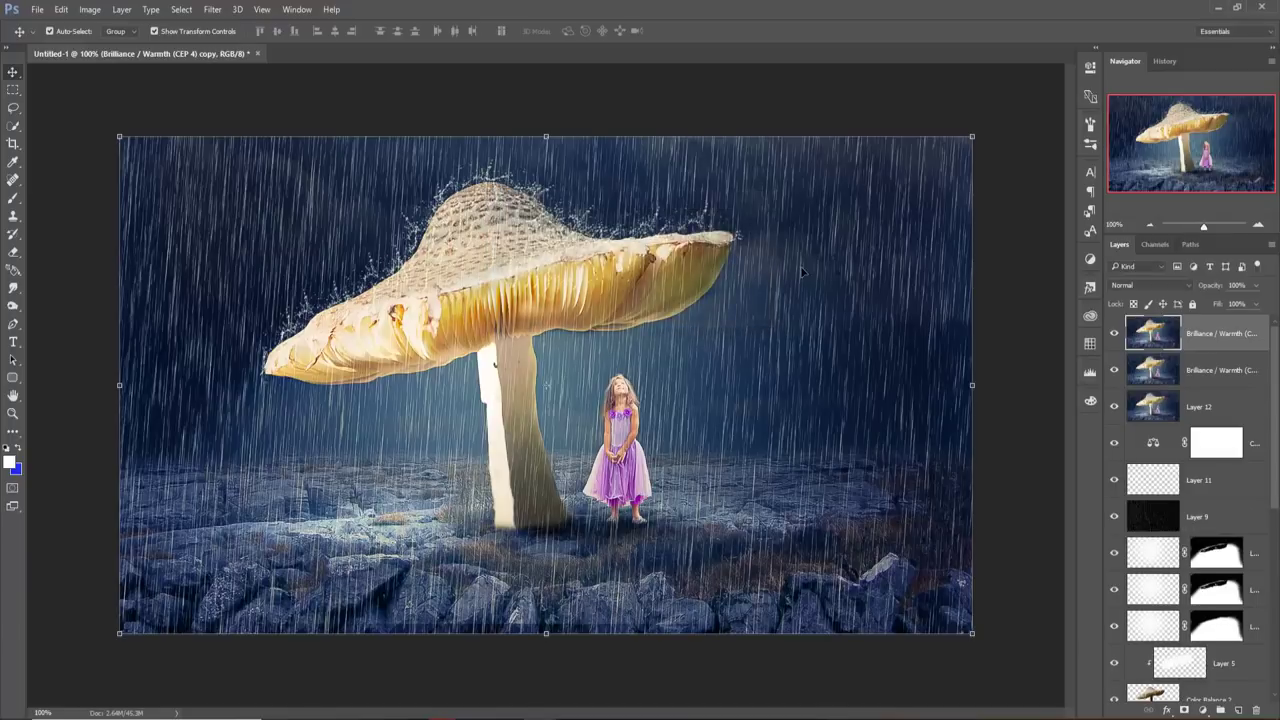
- Add a -13 post-crop vignette to the copy with the Camera Raw filter
{"action": "left_click", "coordinate": [212, 9]}
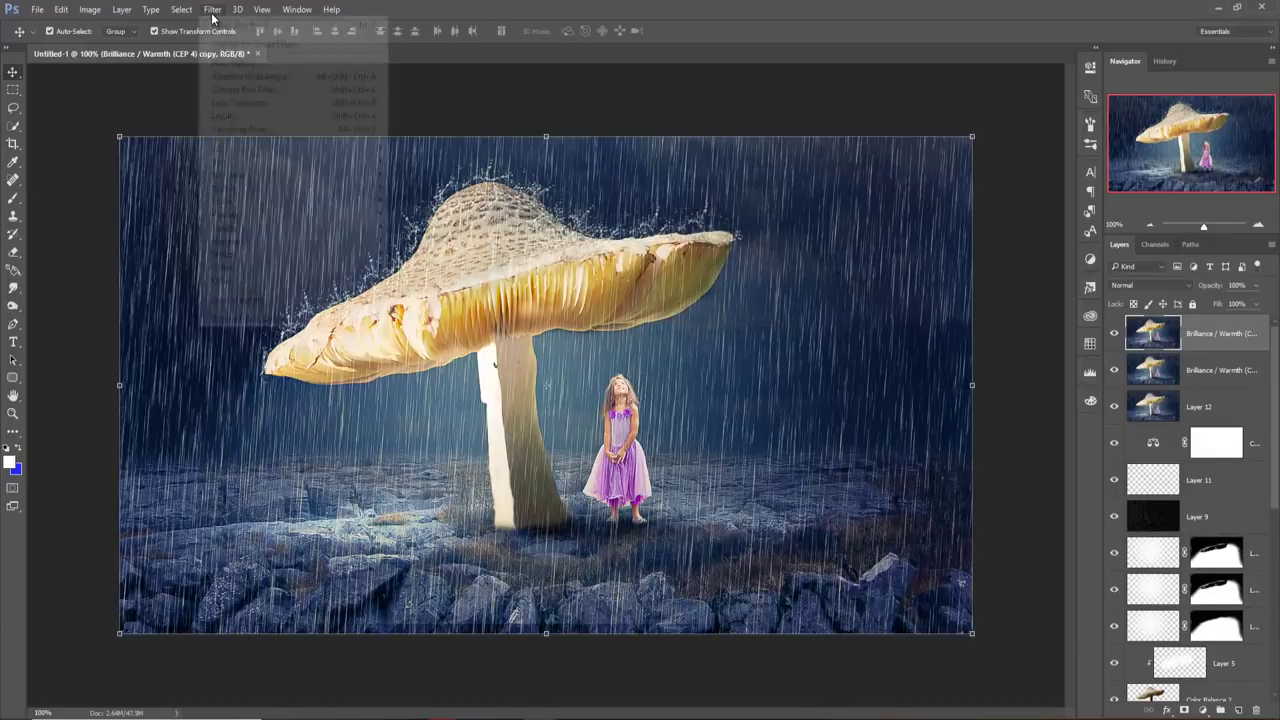
{"action": "left_click", "coordinate": [231, 90]}
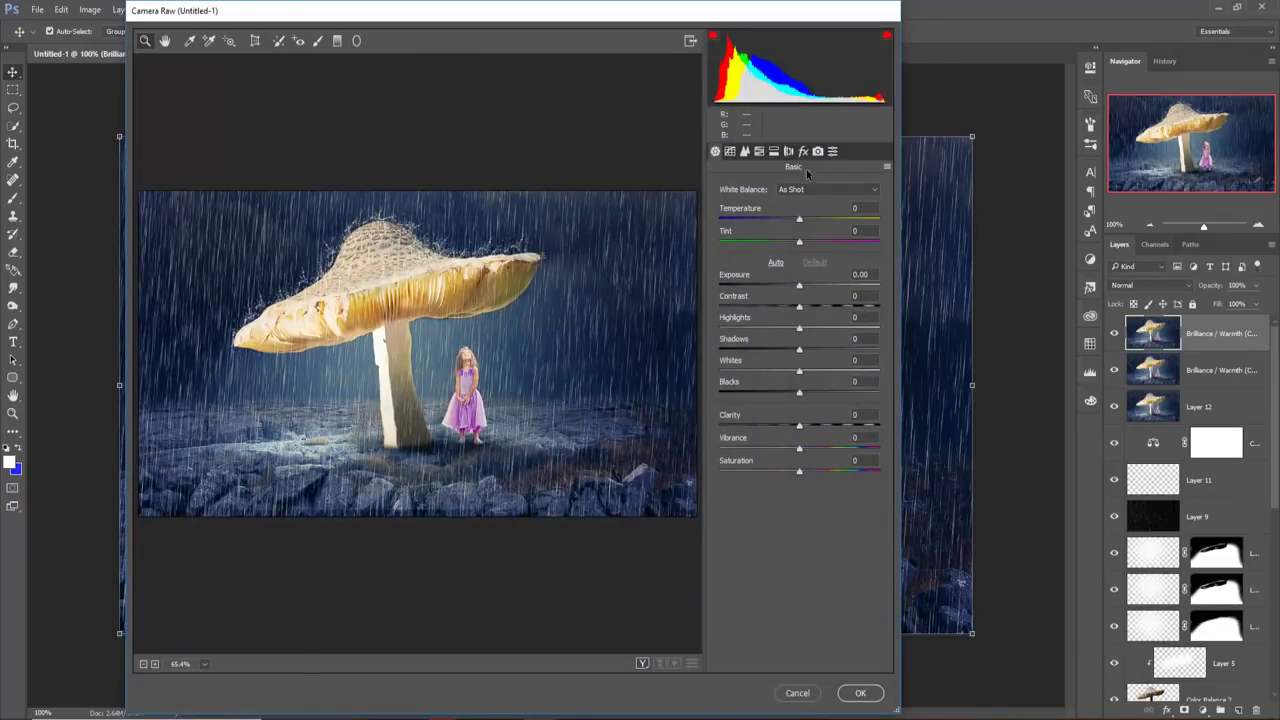
{"action": "left_click", "coordinate": [803, 151]}
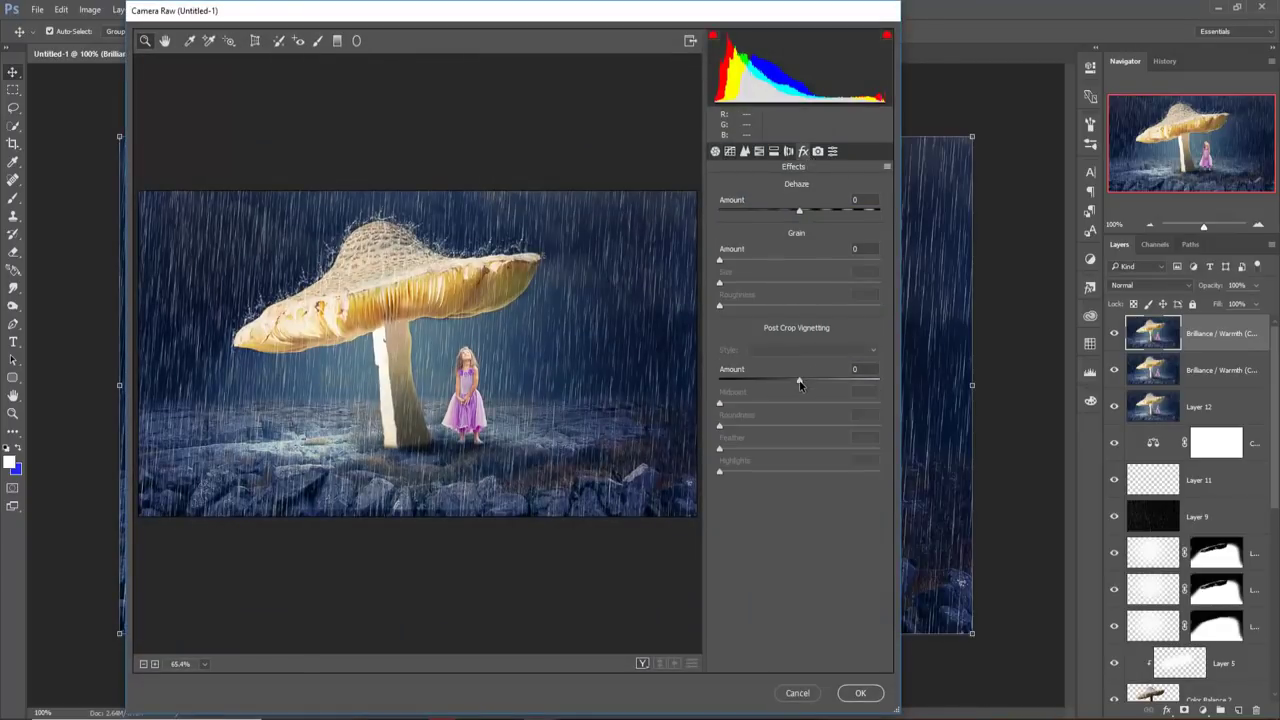
{"action": "left_click_drag", "start_coordinate": [799, 384], "coordinate": [786, 384]}
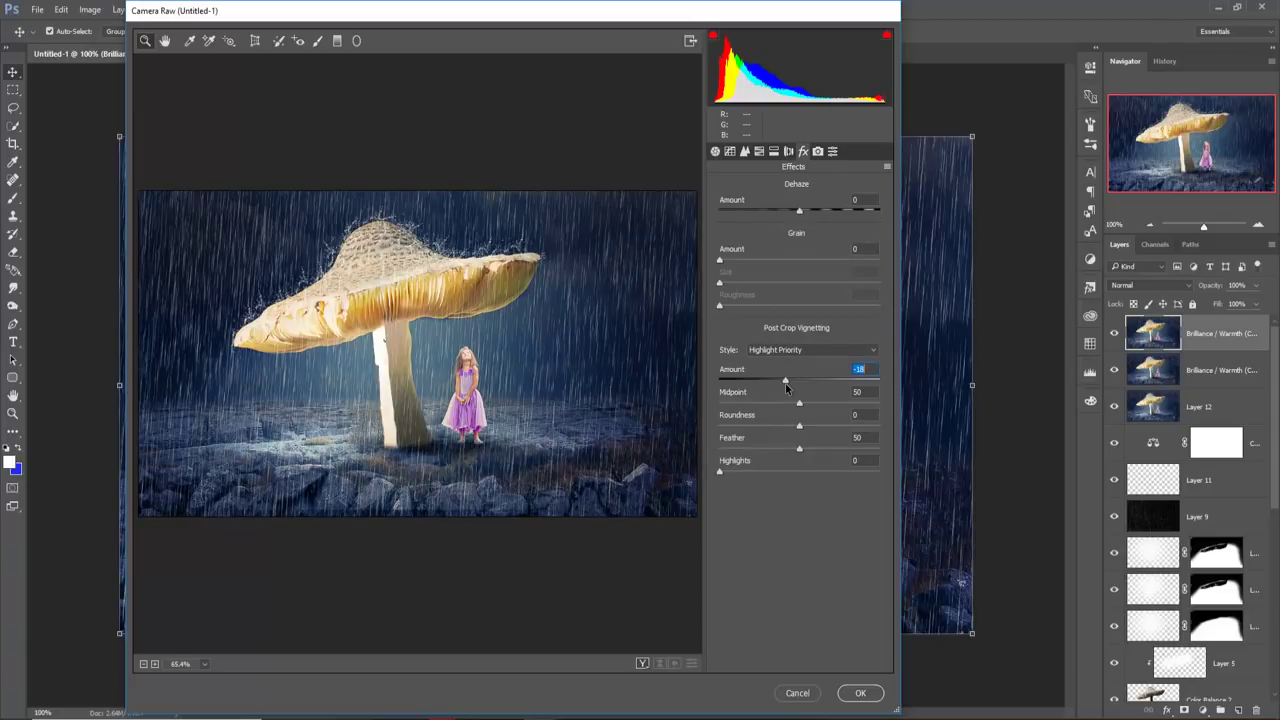
{"action": "left_click_drag", "start_coordinate": [786, 384], "coordinate": [790, 384]}
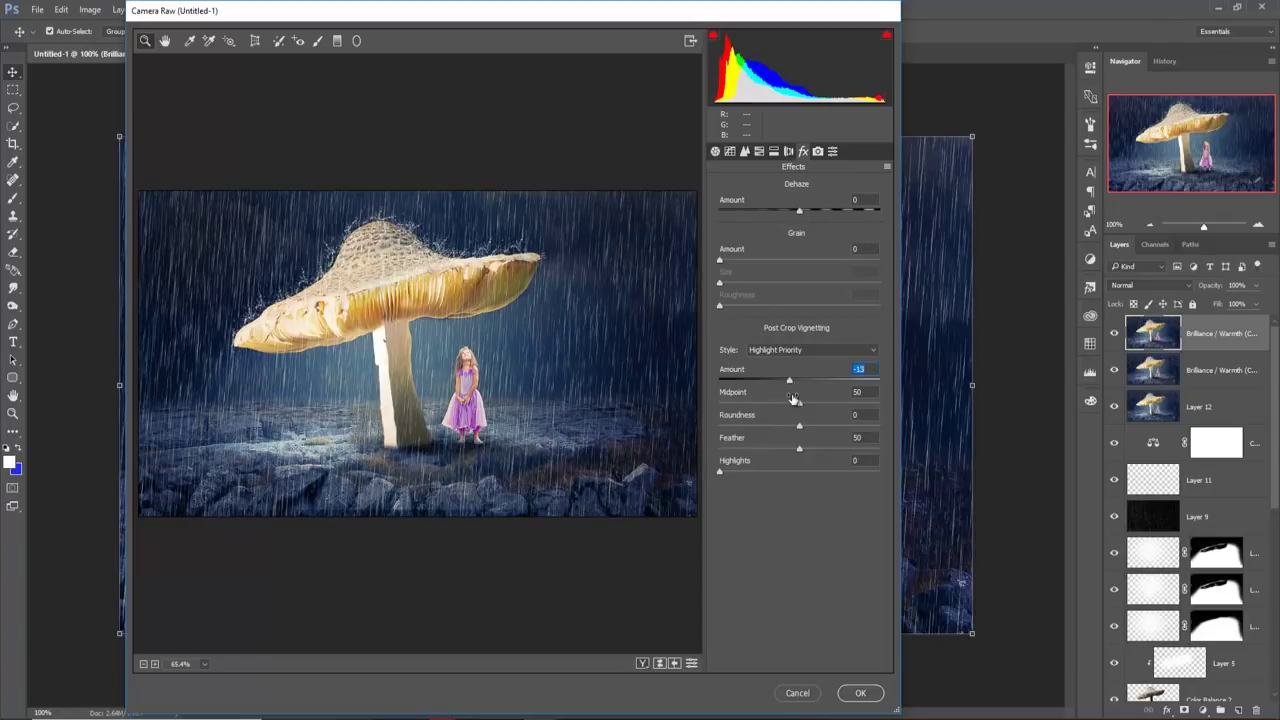
{"action": "left_click", "coordinate": [855, 692]}
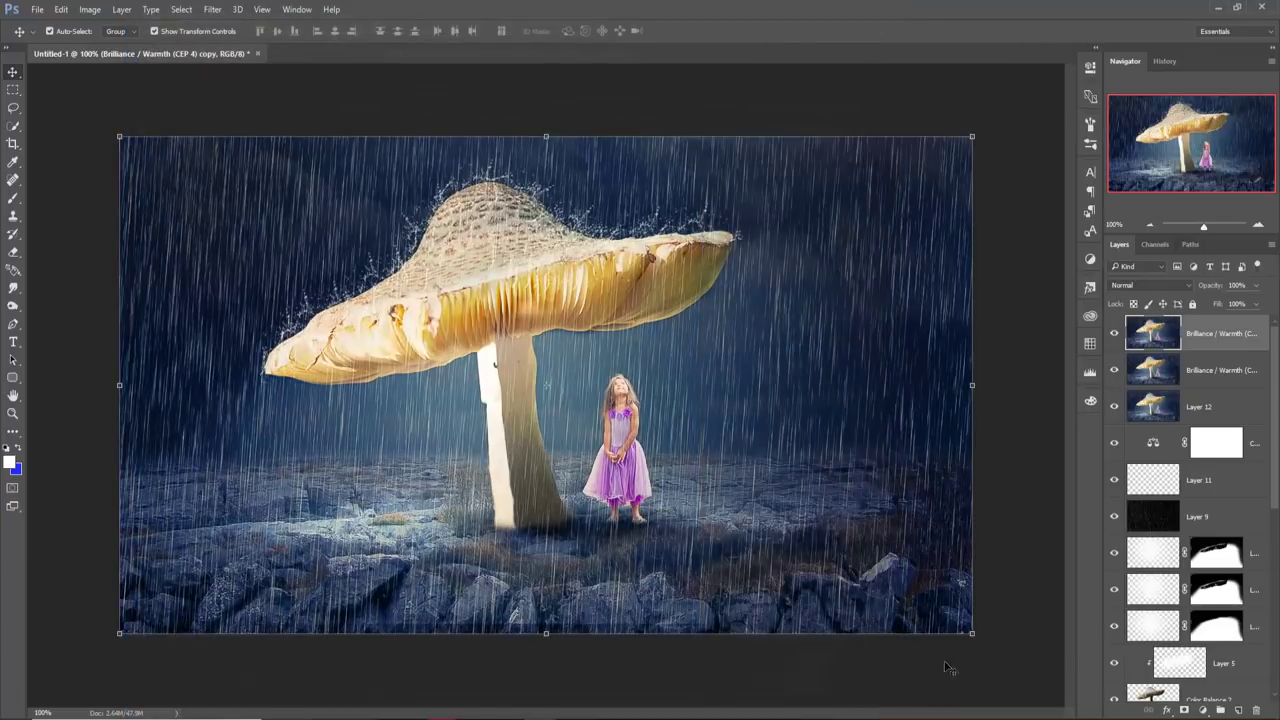
- Add a Gradient Fill layer using the Neutral Density Light 2 preset
{"action": "left_click", "coordinate": [1238, 710]}
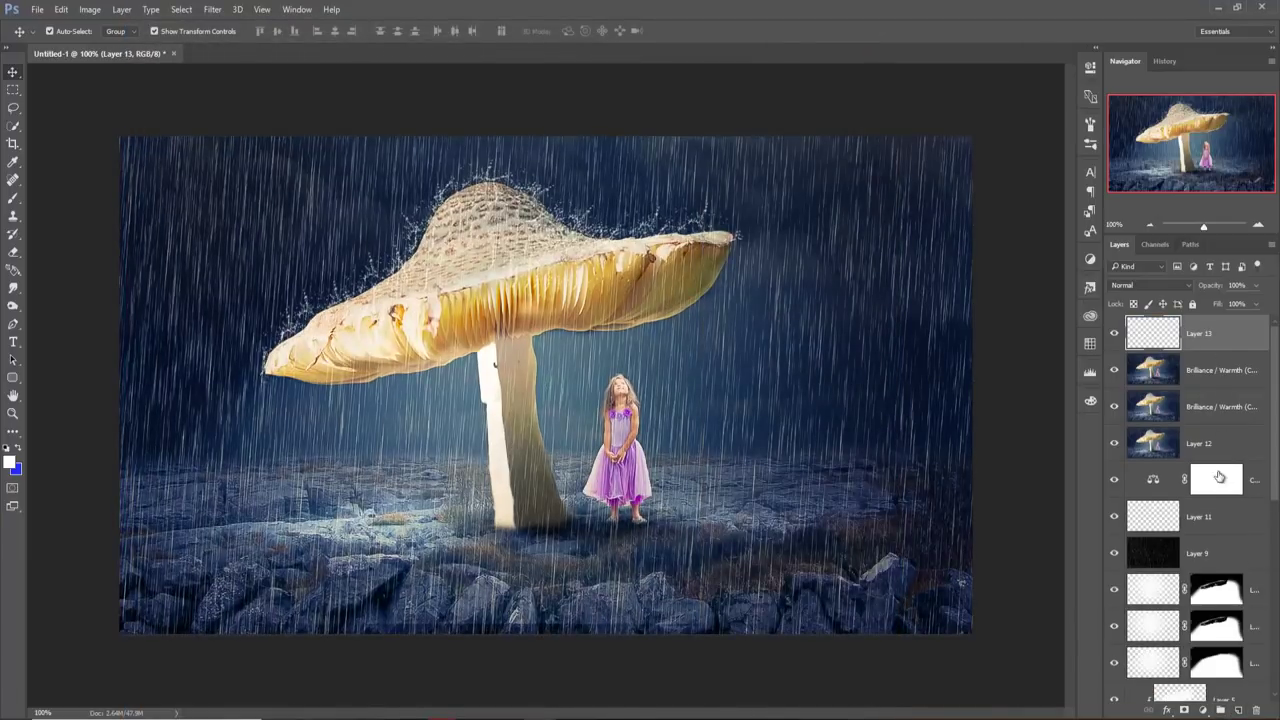
{"action": "left_click", "coordinate": [1202, 710]}
{"action": "left_click", "coordinate": [1155, 428]}
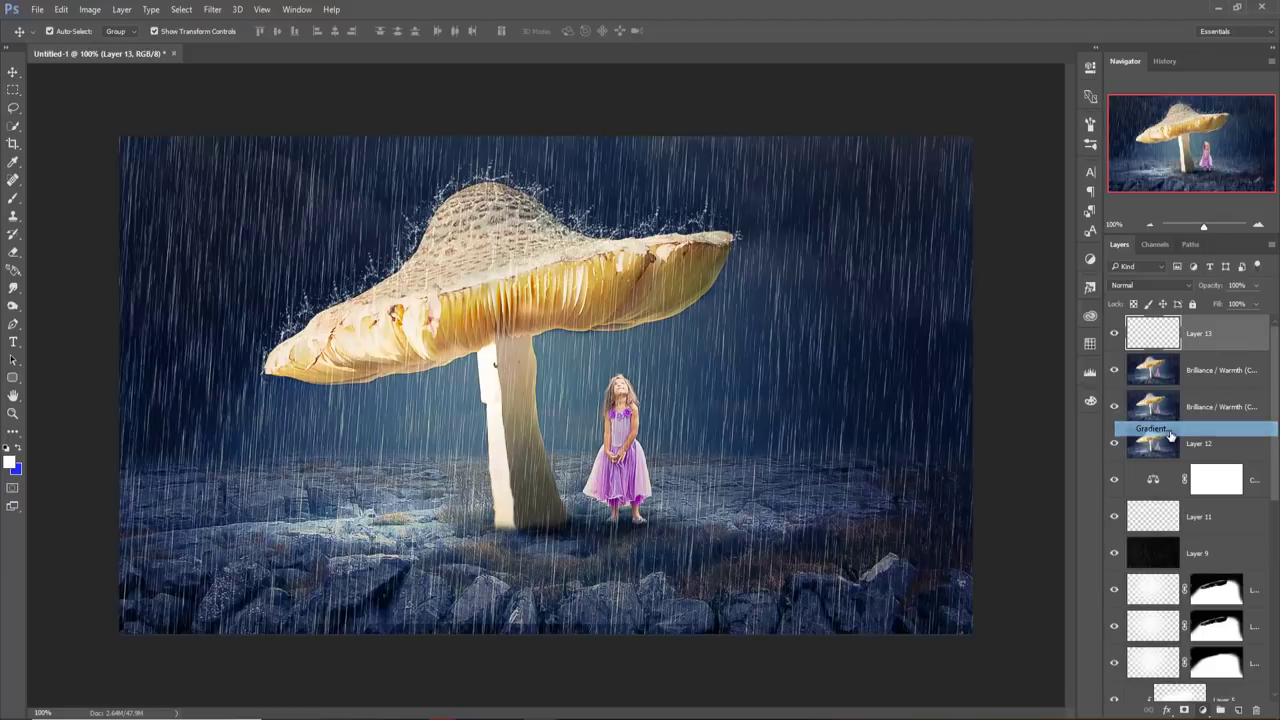
{"action": "left_click", "coordinate": [1005, 328]}
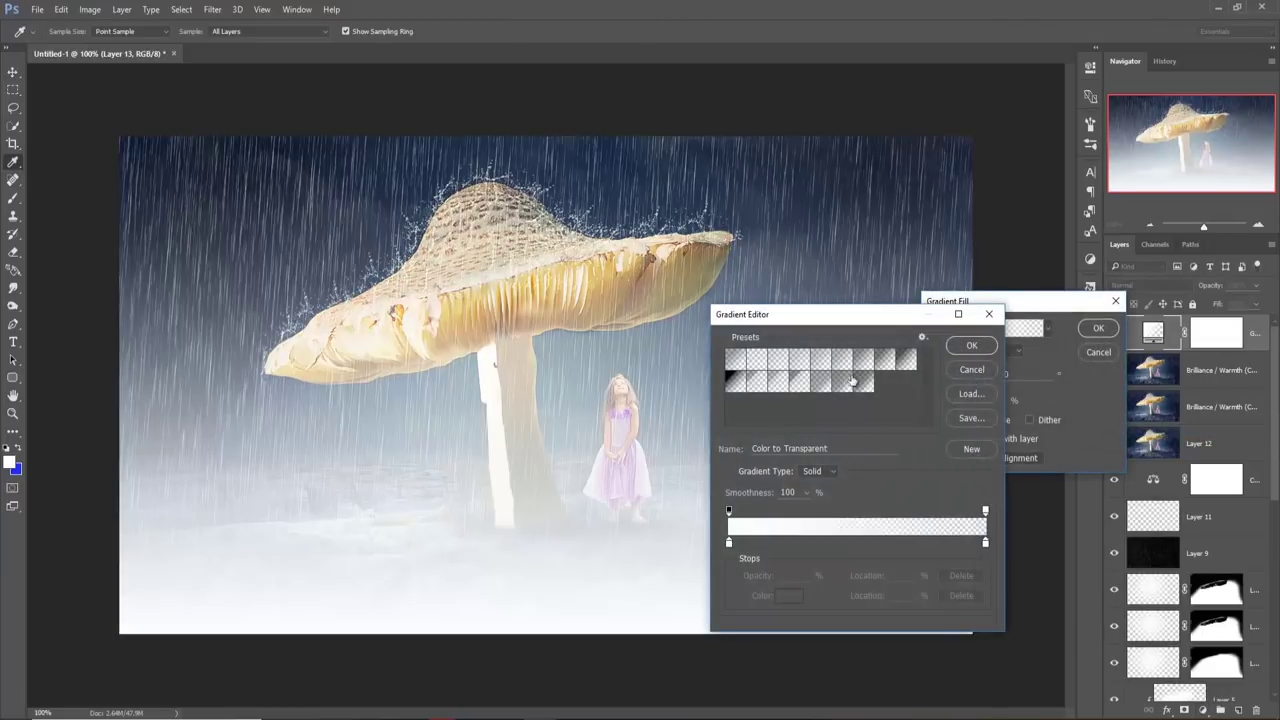
{"action": "left_click", "coordinate": [778, 380]}
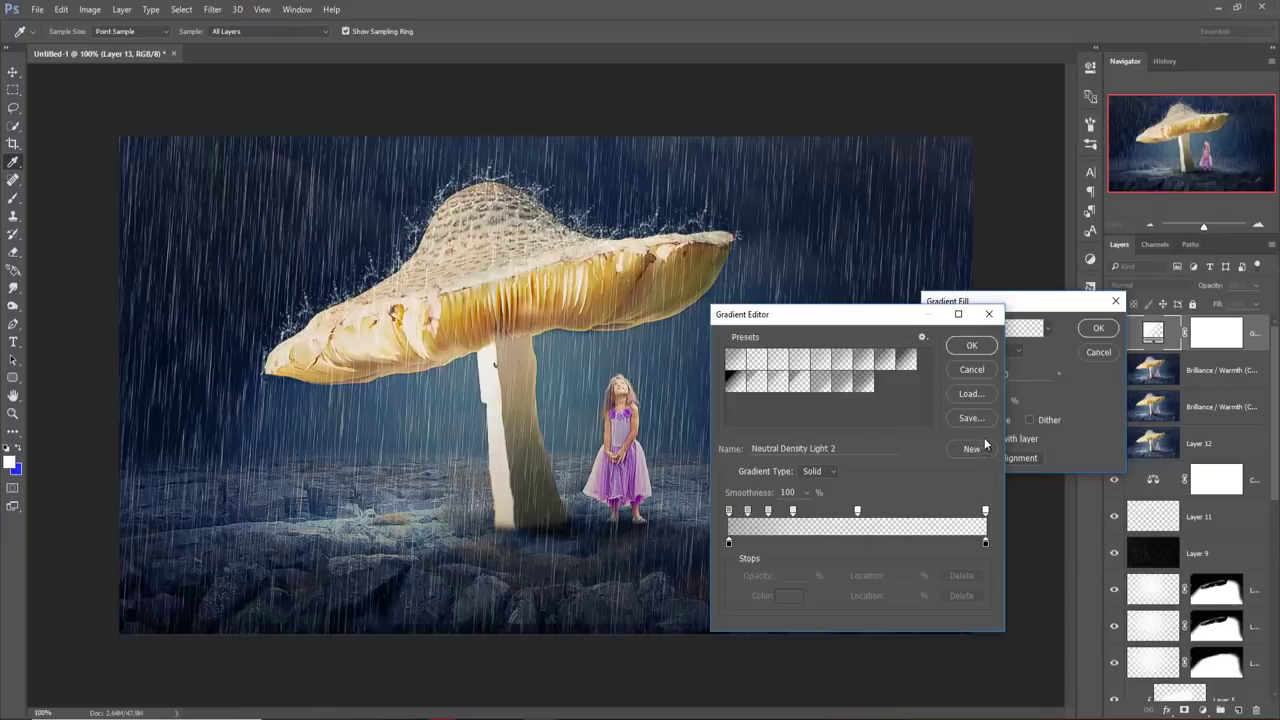
{"action": "left_click", "coordinate": [962, 346]}
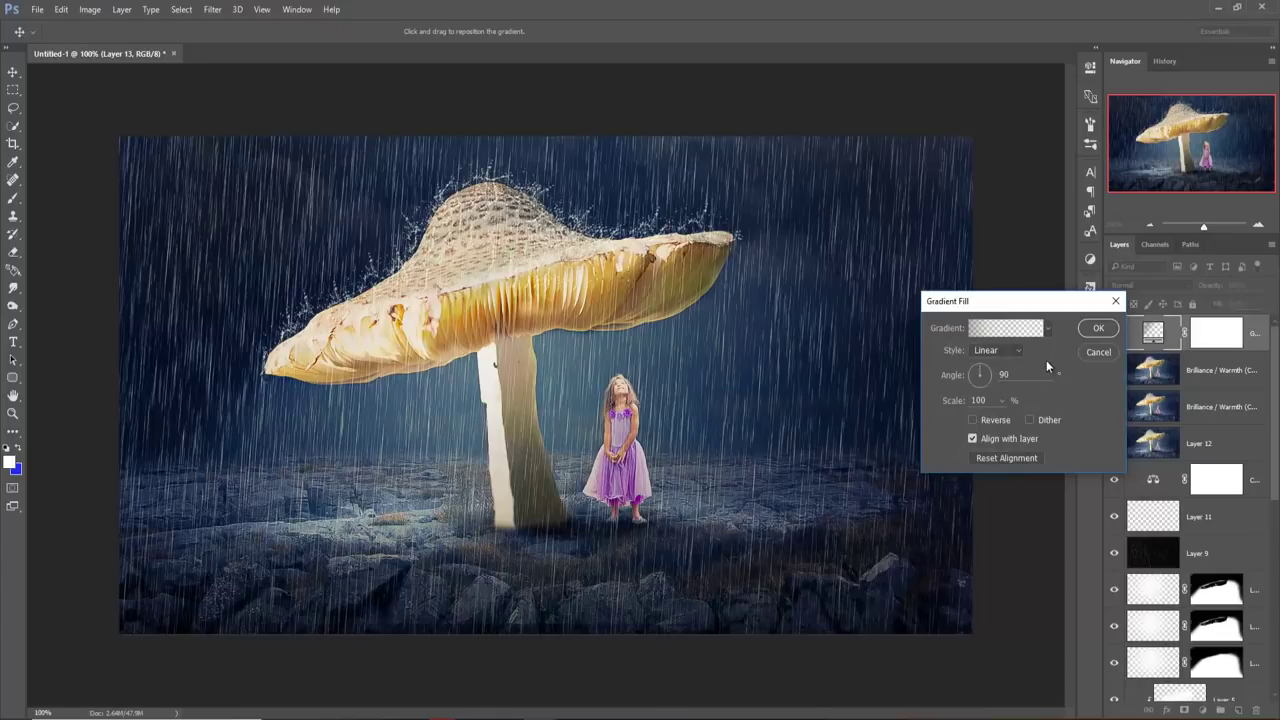
{"action": "left_click", "coordinate": [1092, 331]}
- Blend the gradient fill as Soft Light, then stamp all visible layers into new Layer 13
{"action": "left_click", "coordinate": [1145, 285]}
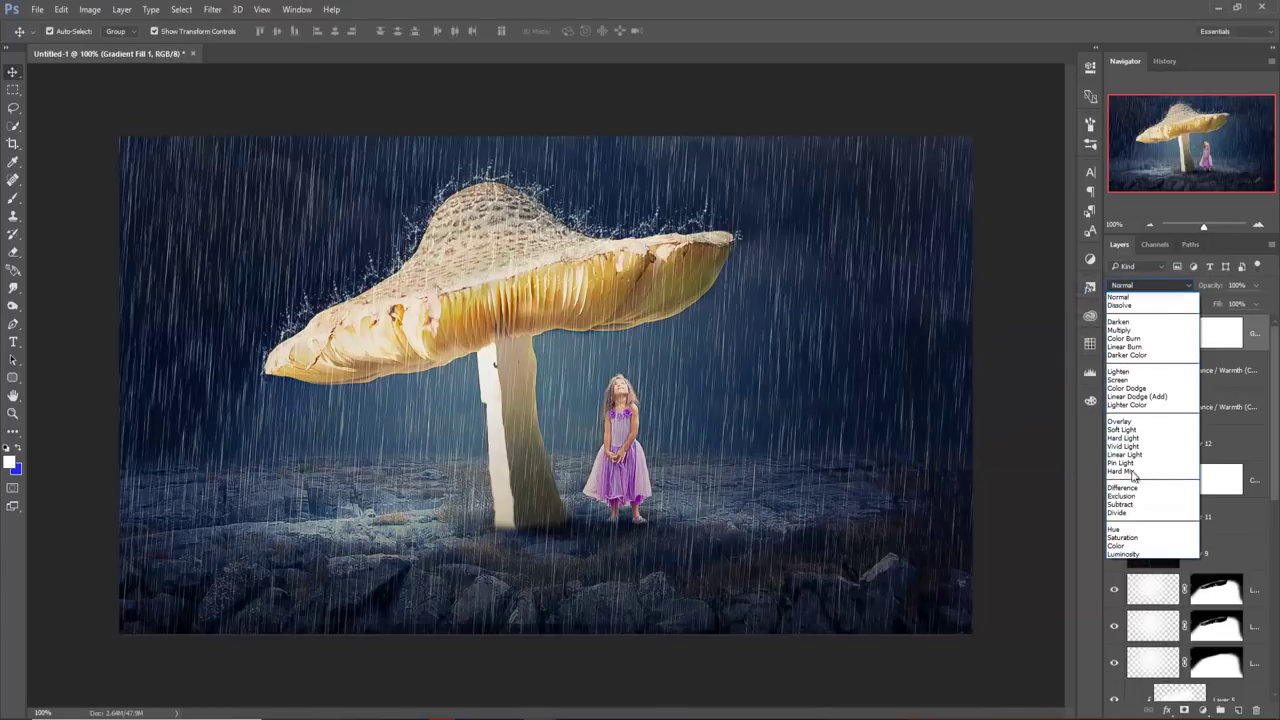
{"action": "left_click", "coordinate": [1118, 431]}
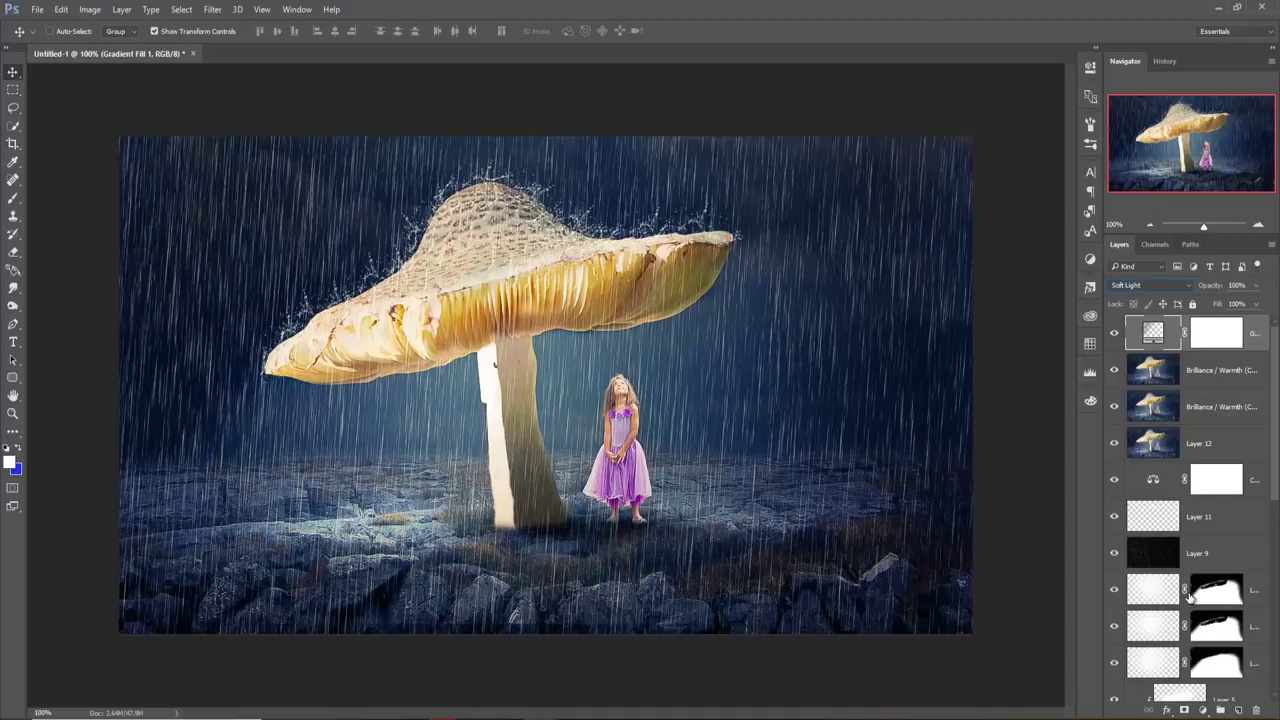
{"action": "key", "text": "ctrl+minus"}
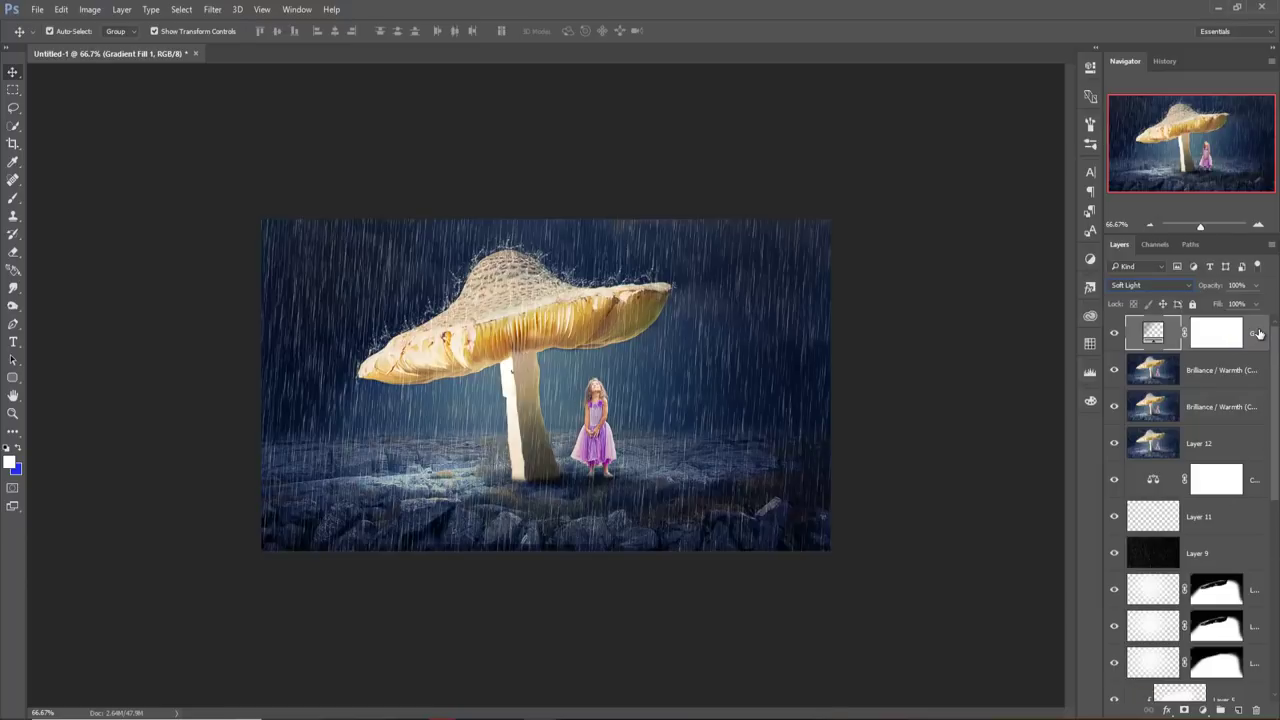
{"action": "key", "text": "ctrl+shift+alt+e"}
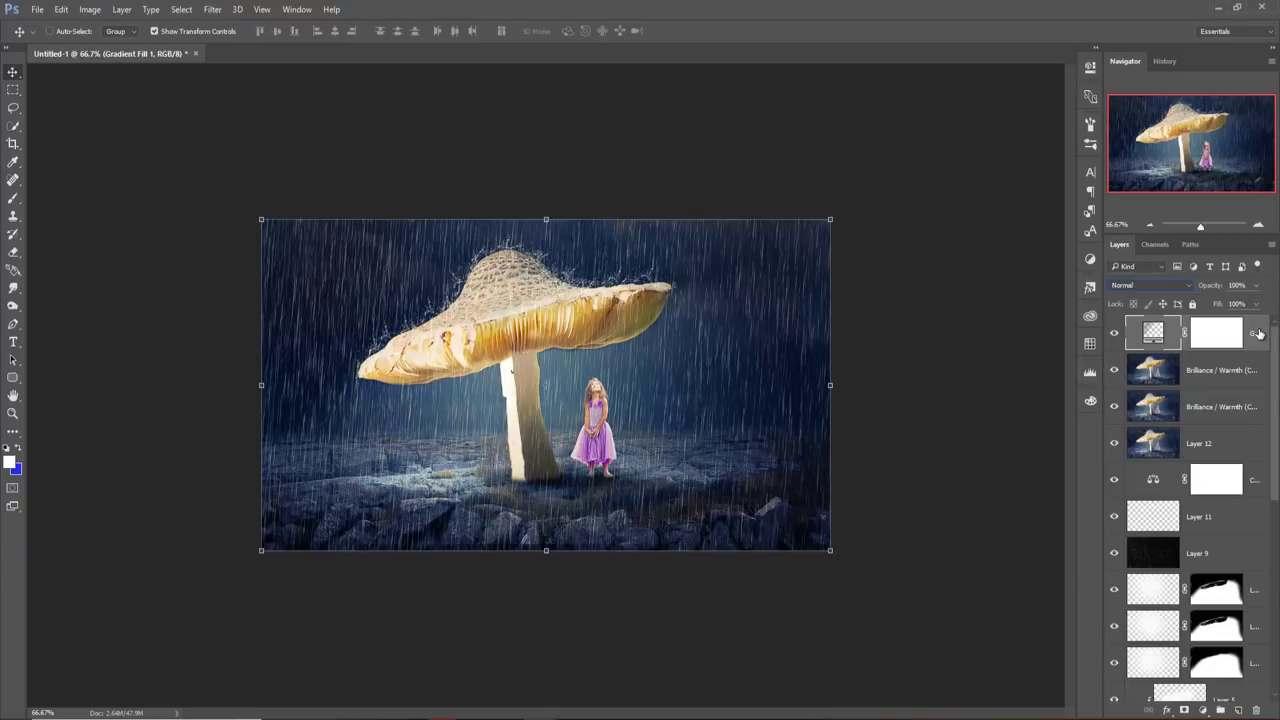